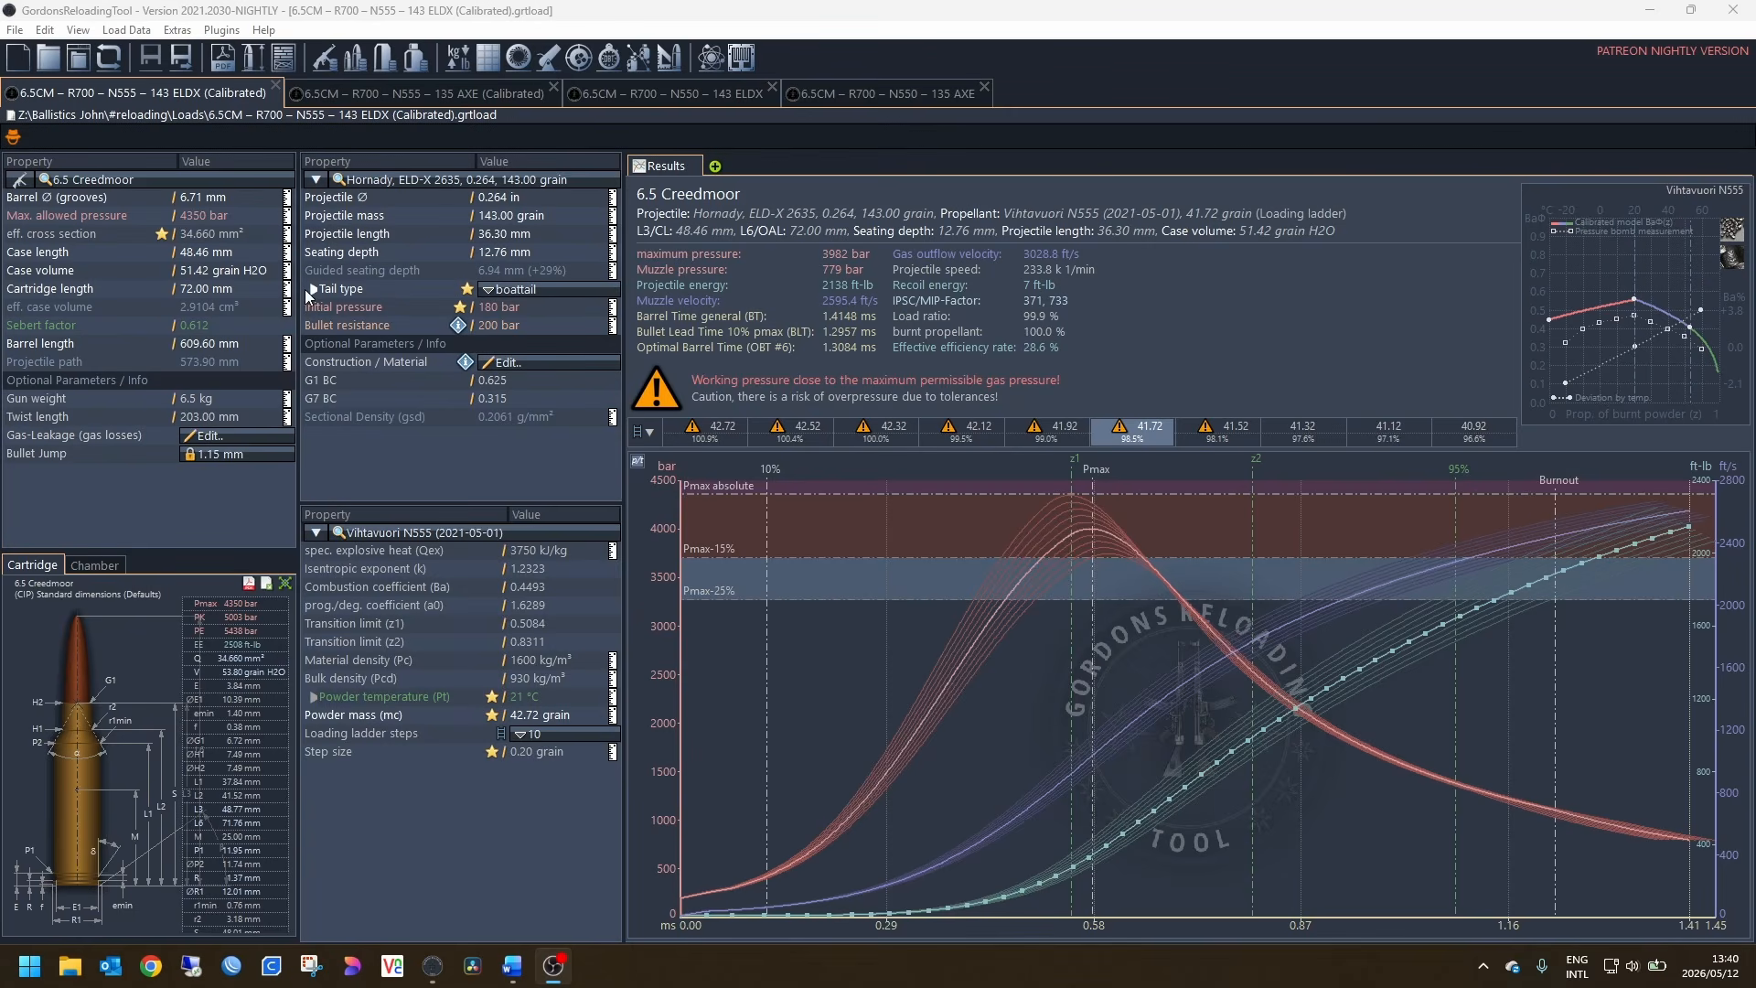
Step: Create a new, empty load file
left_click(15, 30)
mouse_move(33, 35)
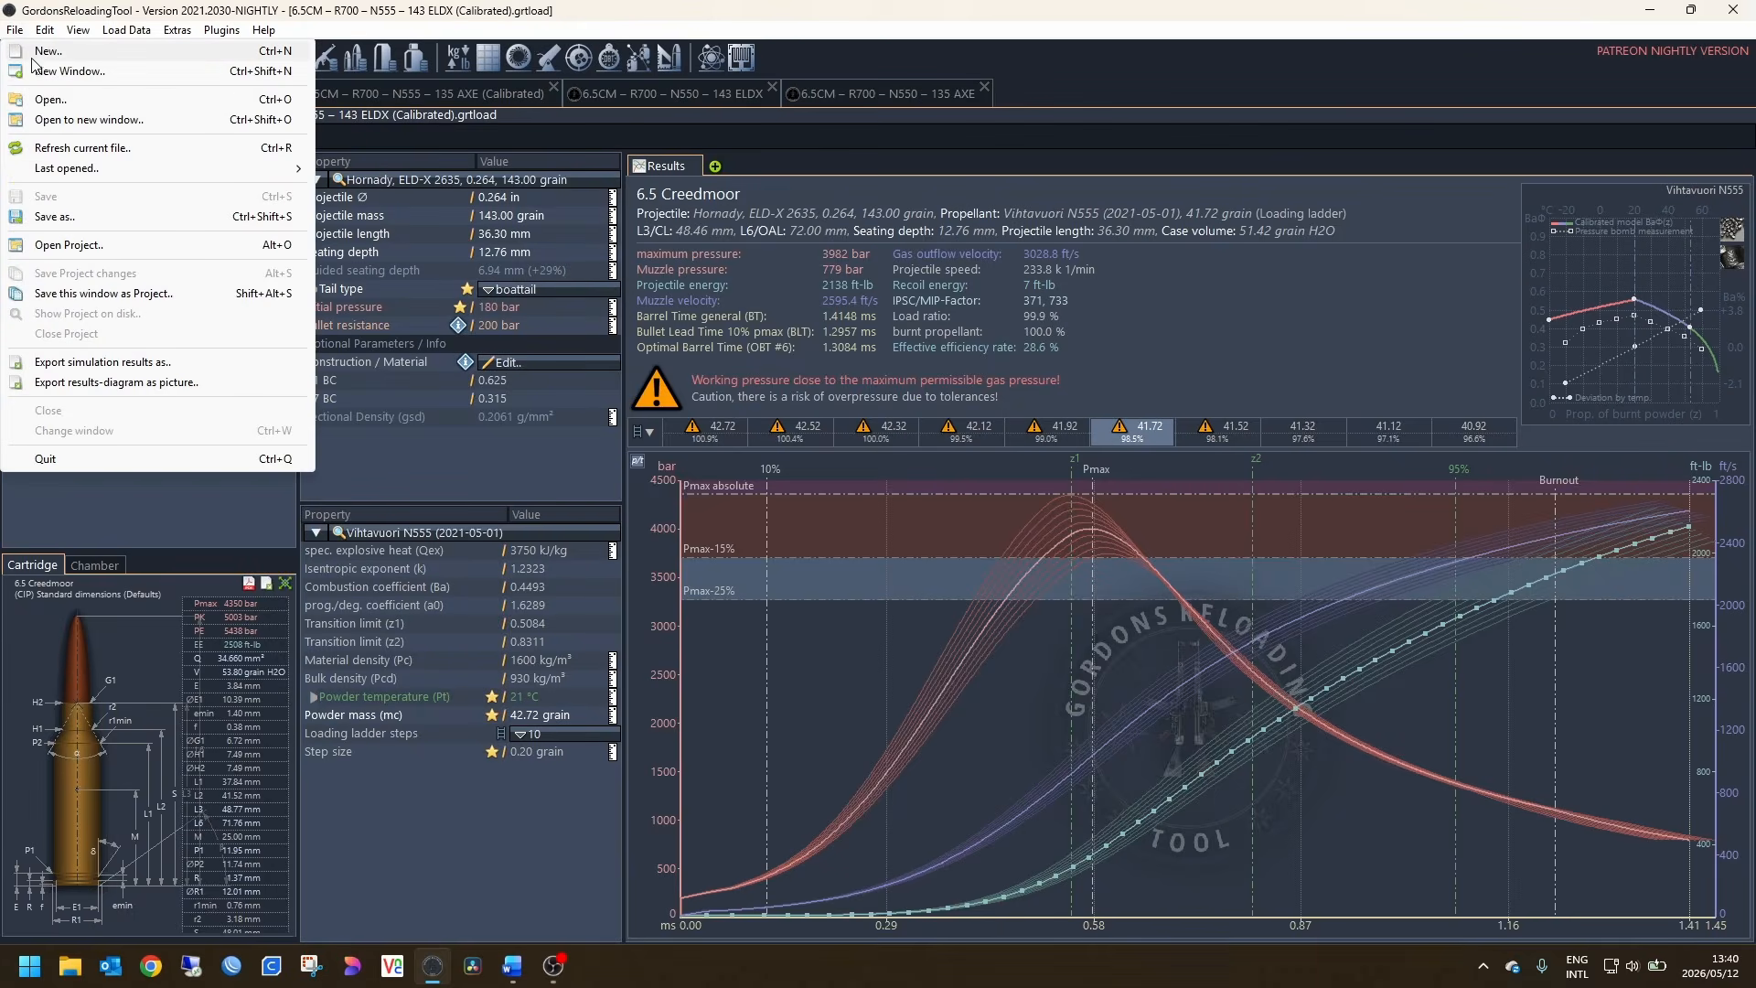
left_click(41, 53)
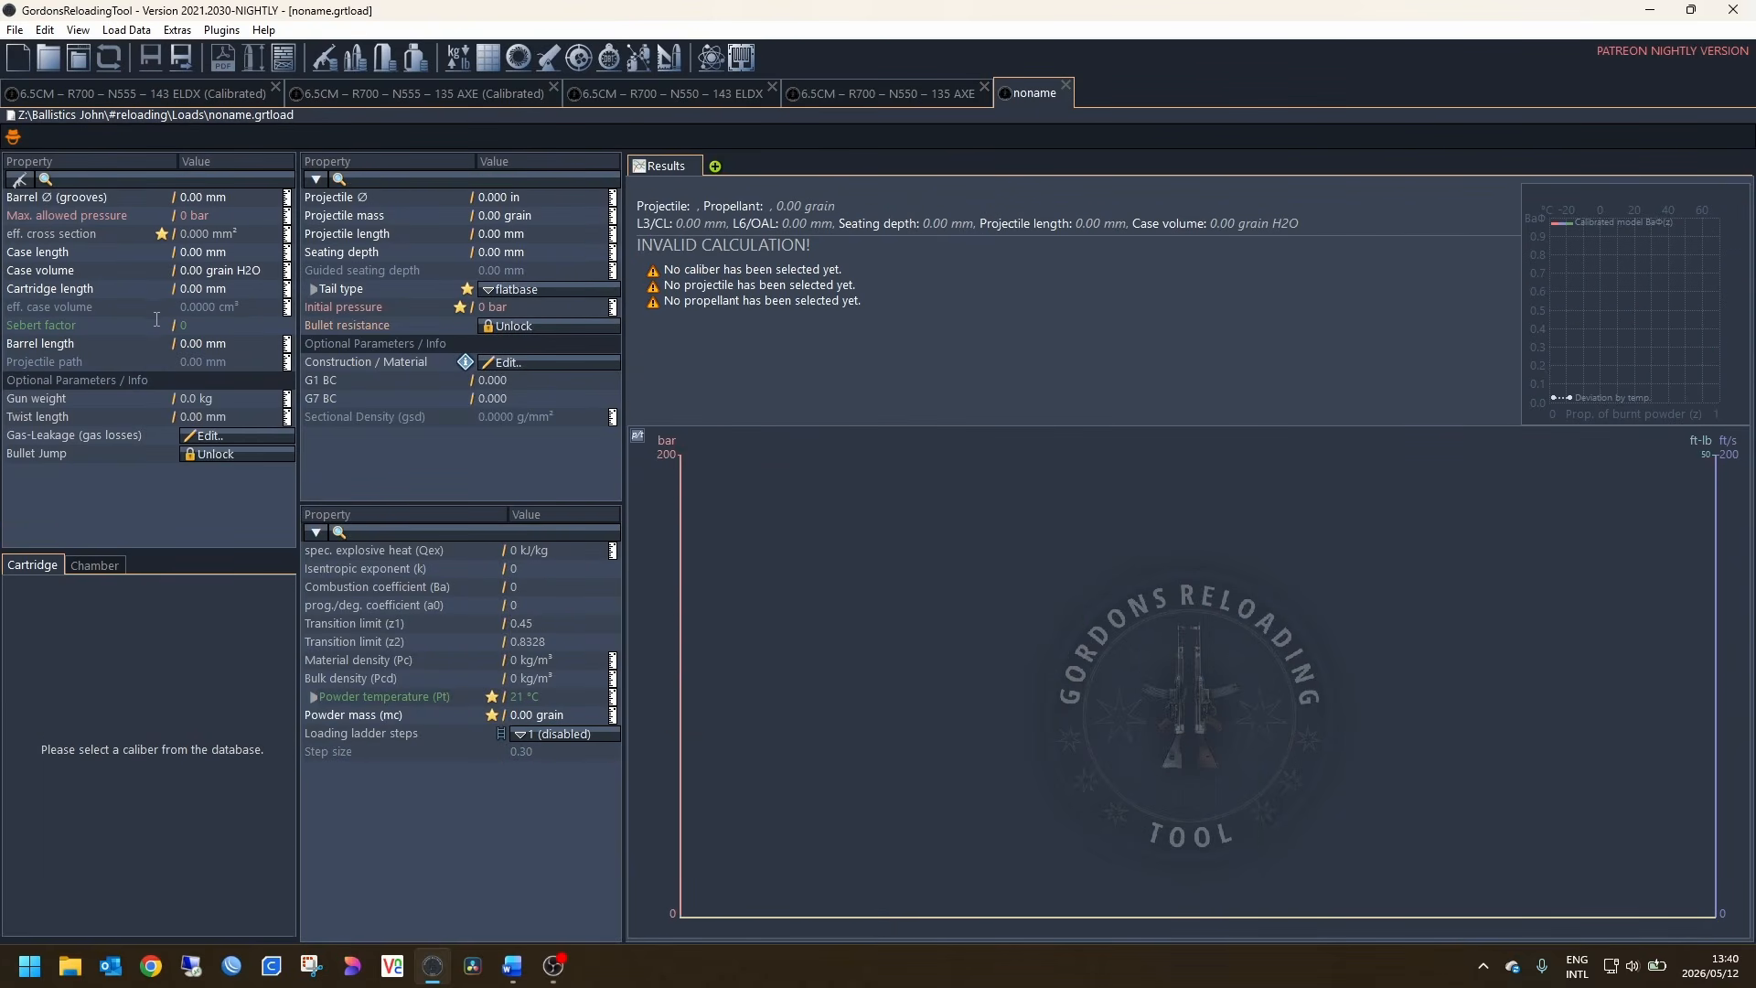
Step: Load the 6.5 Creedmoor (CIP) cartridge from the GRT caliber database, accepting the stored case volume
left_click(84, 179)
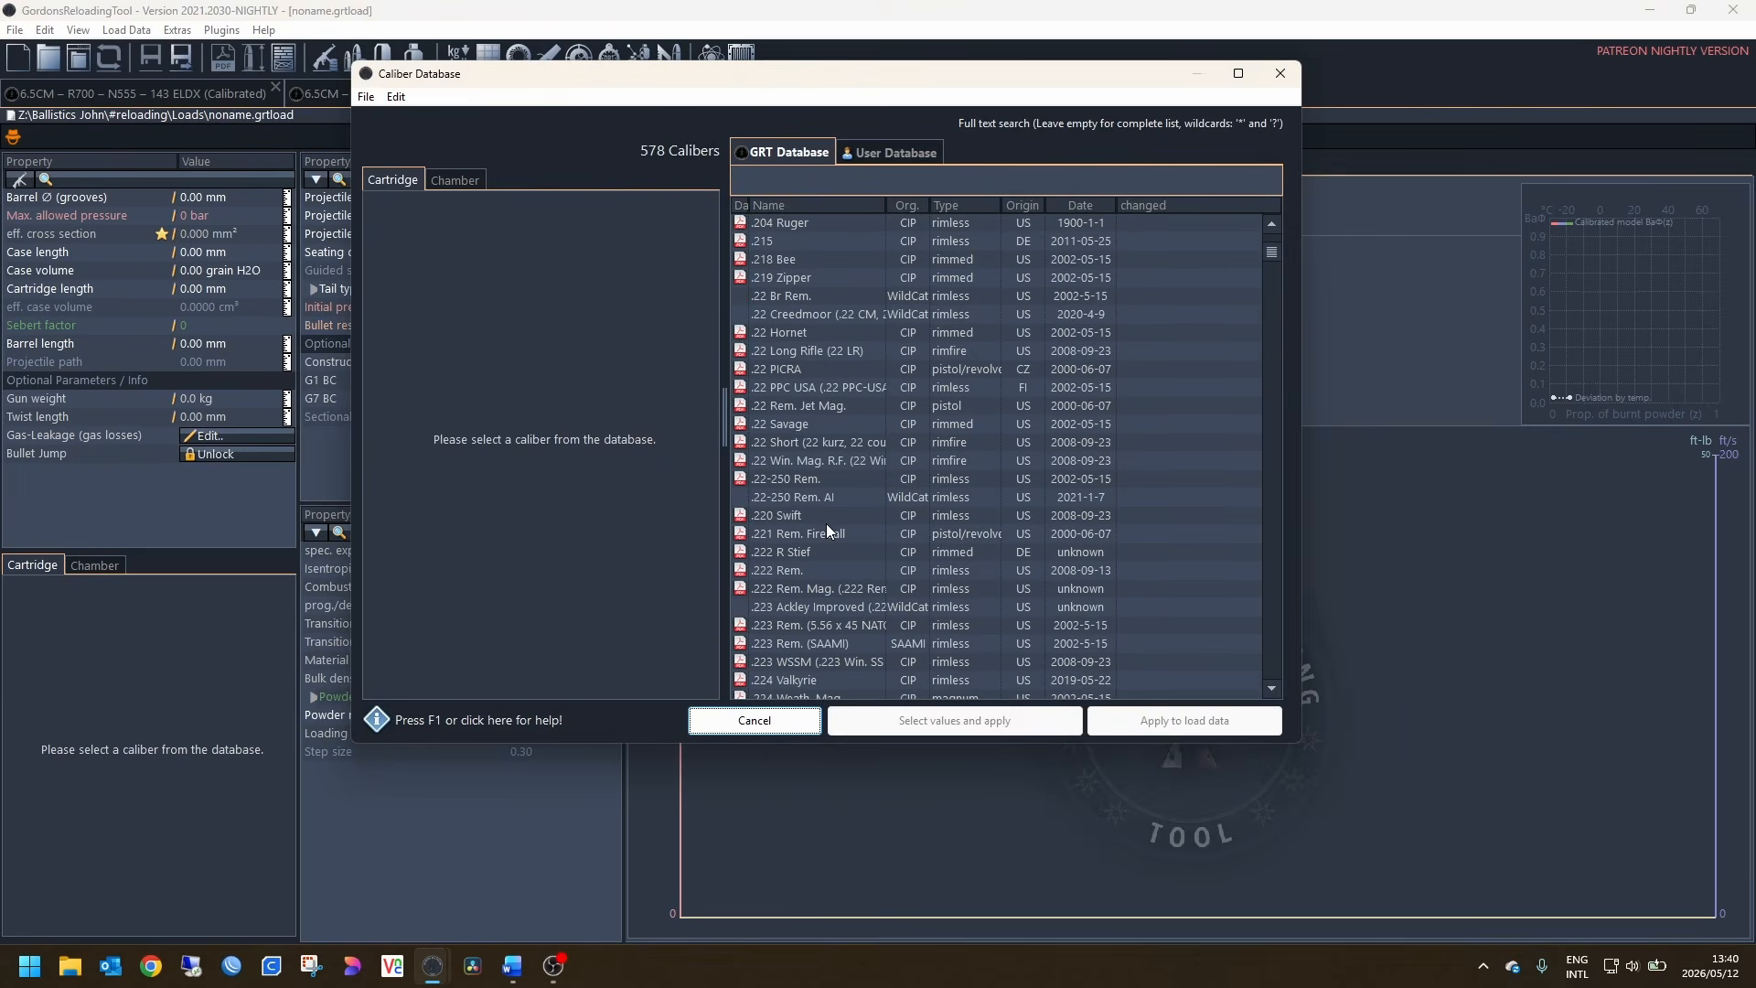
scroll(811, 359, "down", 6)
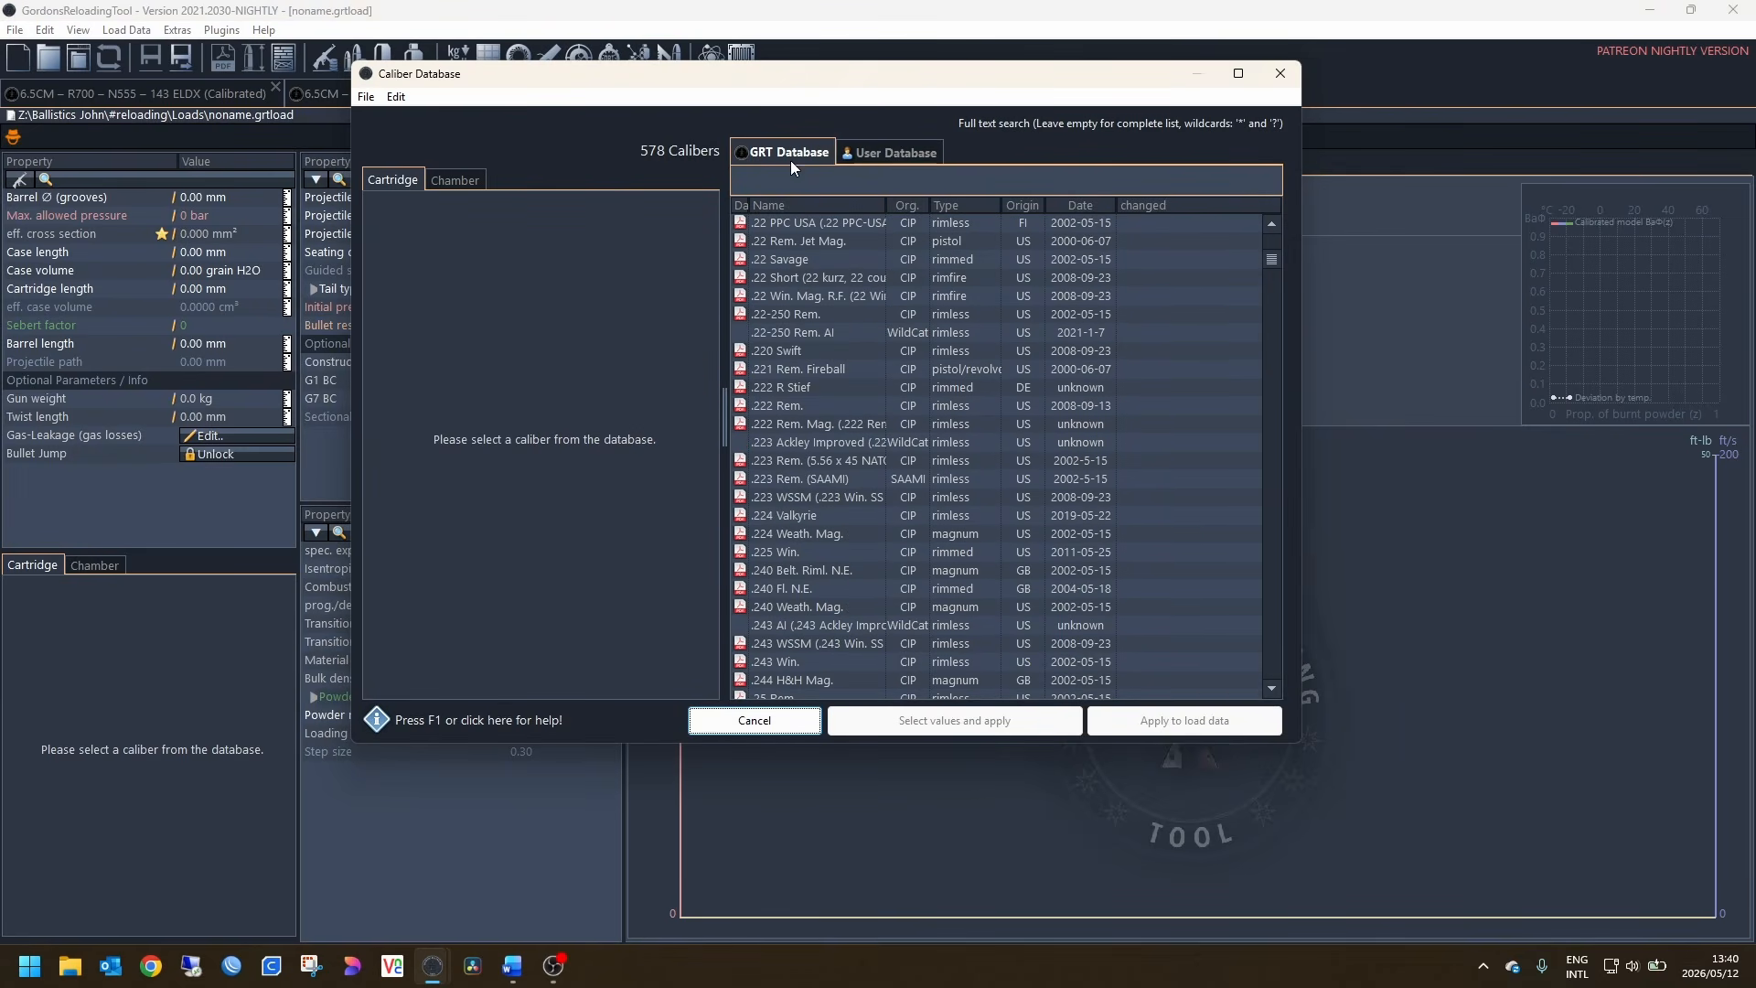
scroll(827, 476, "down", 12)
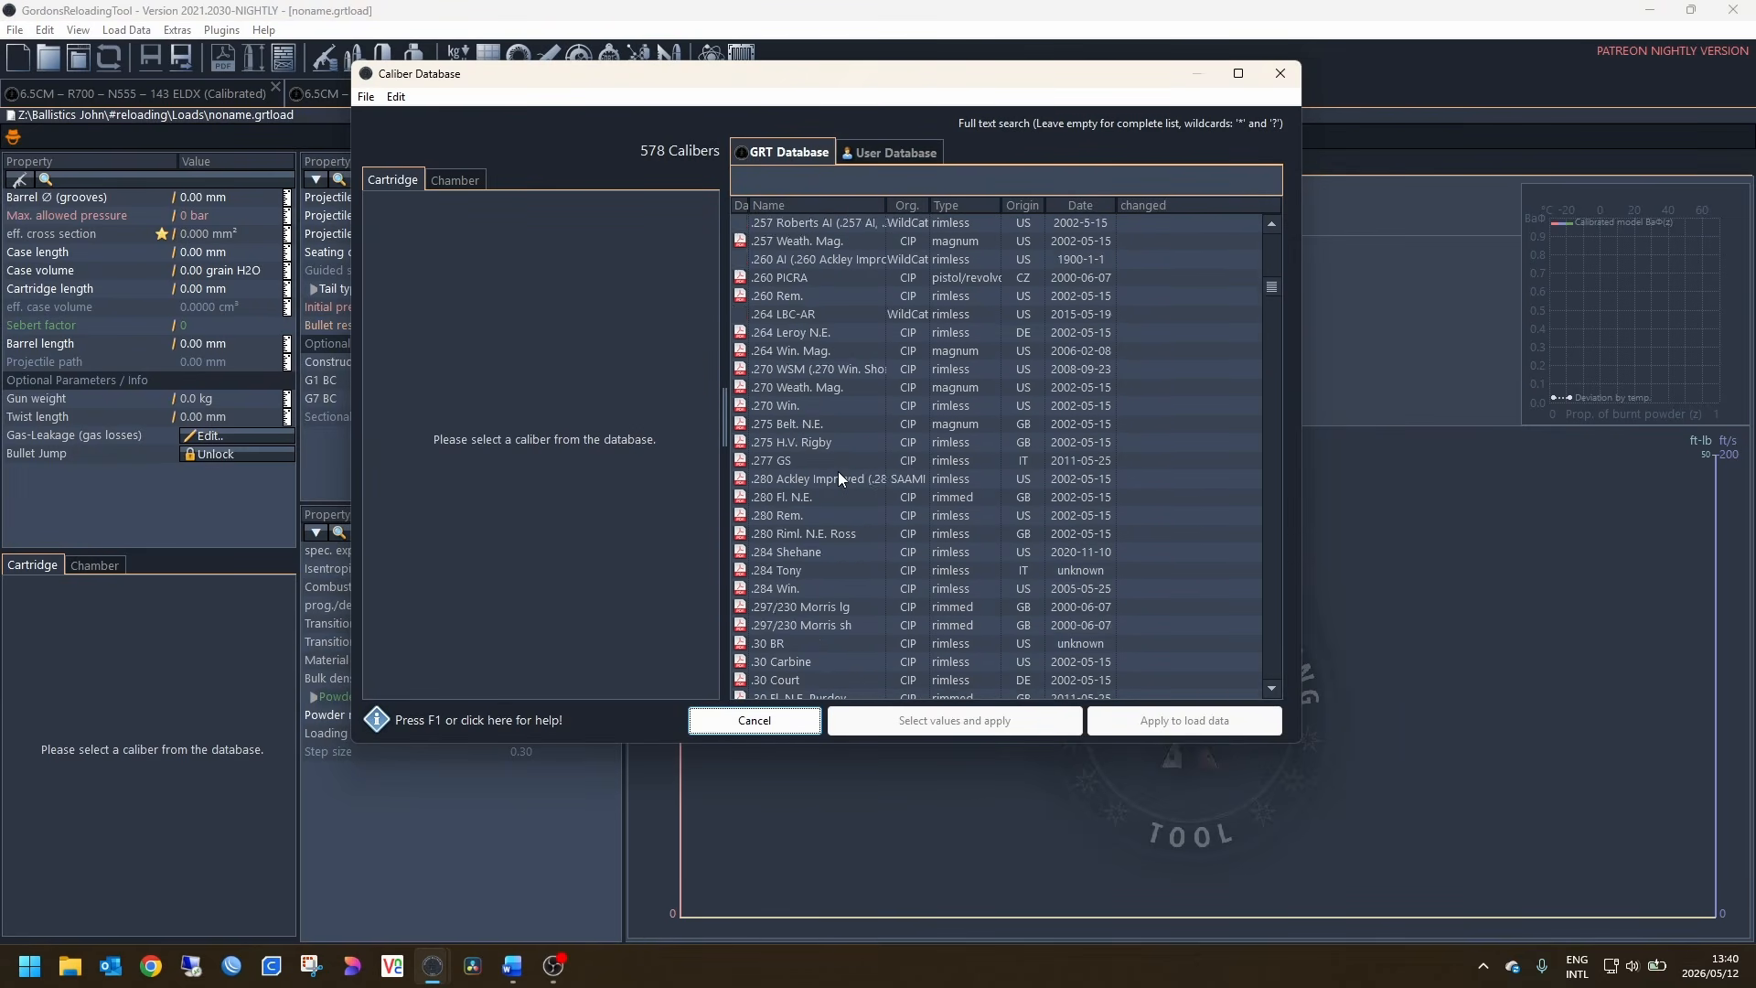
scroll(837, 472, "down", 18)
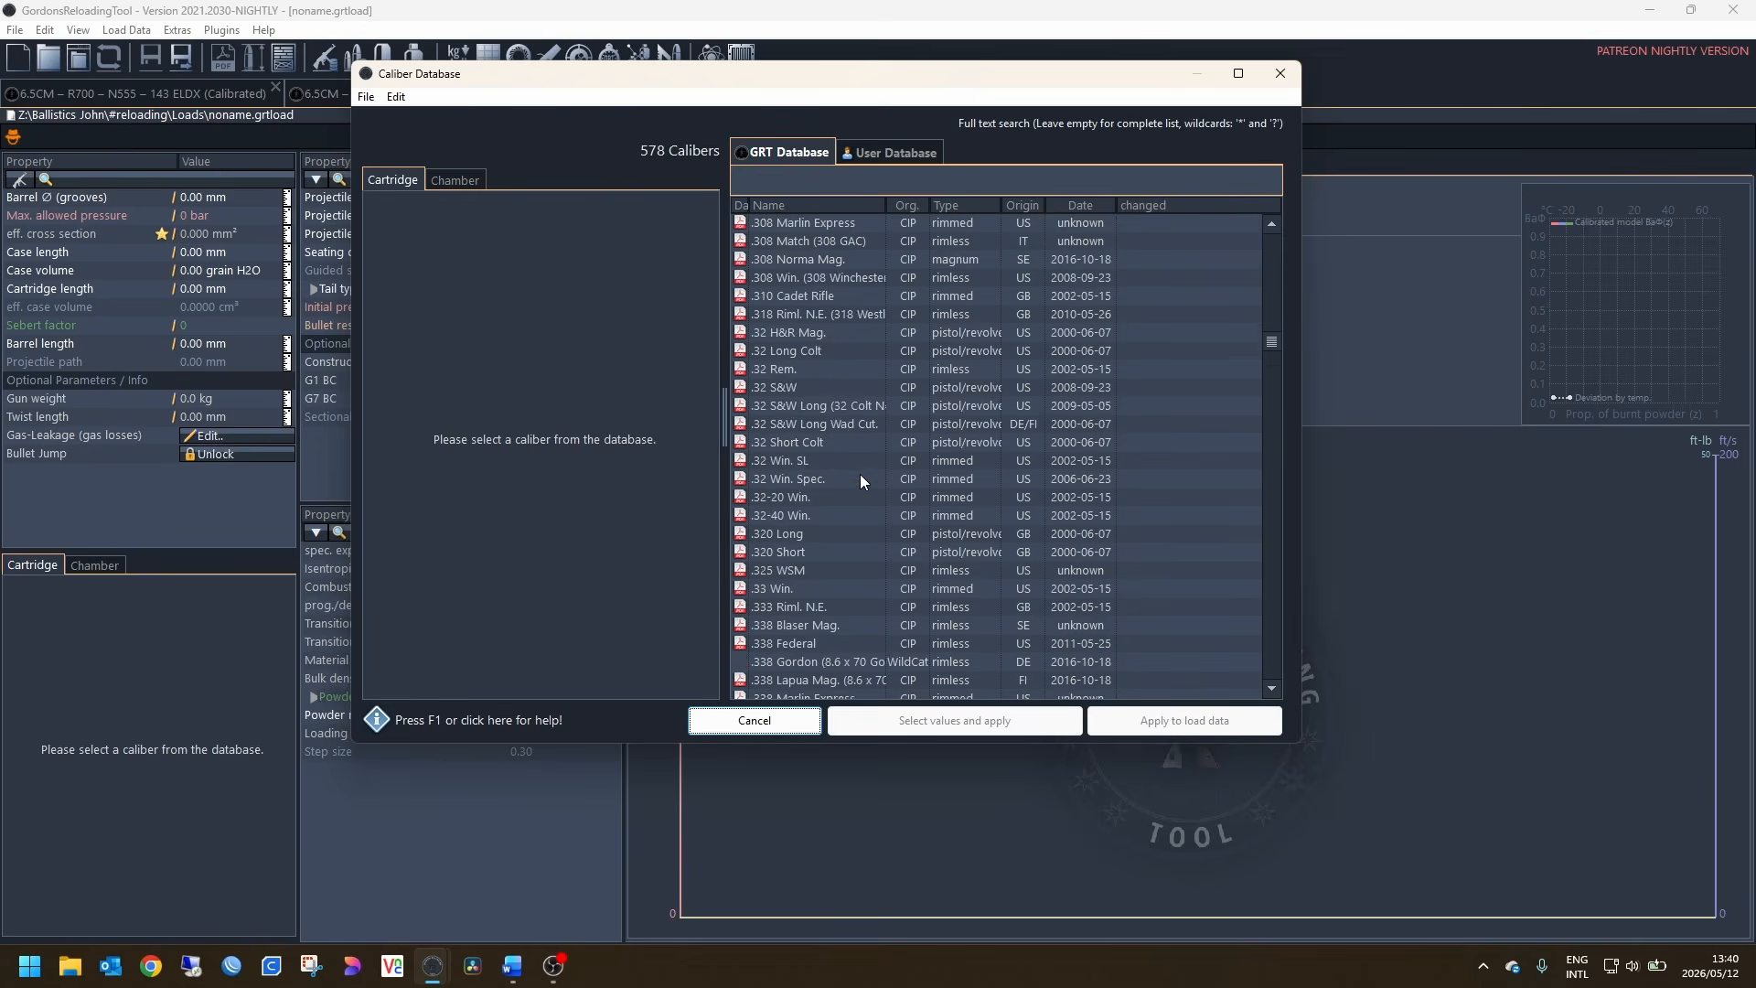
scroll(860, 474, "down", 20)
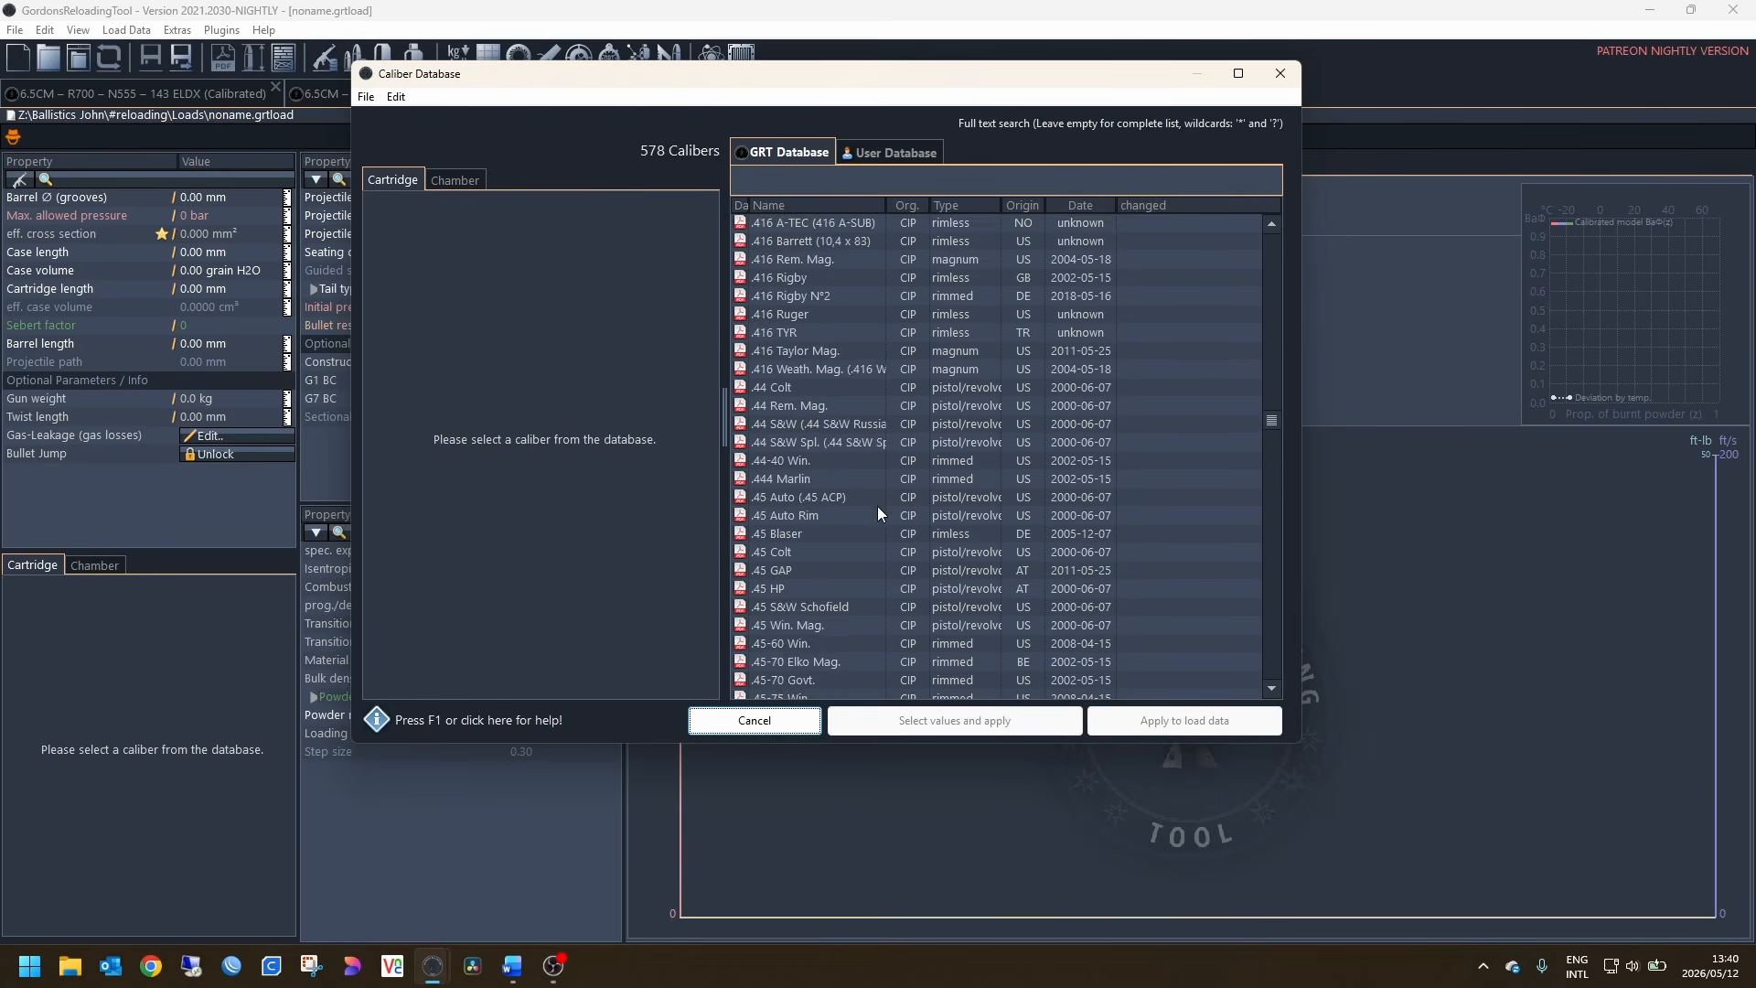
scroll(883, 513, "down", 20)
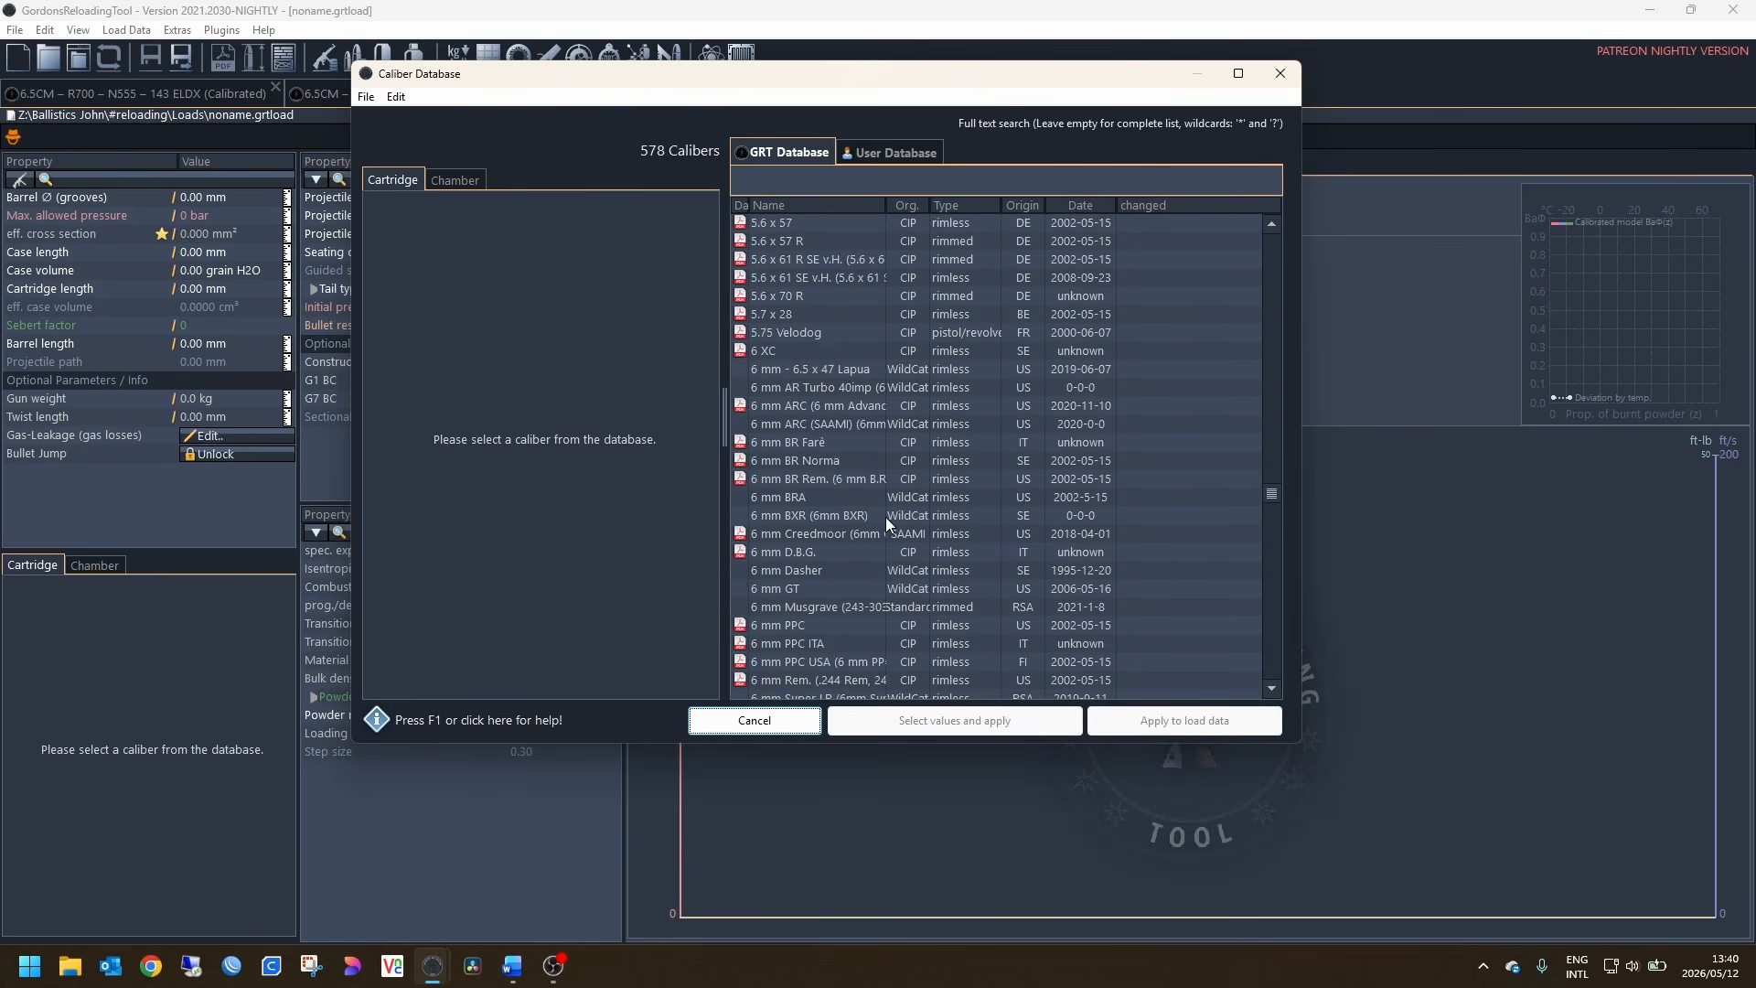
scroll(885, 518, "down", 6)
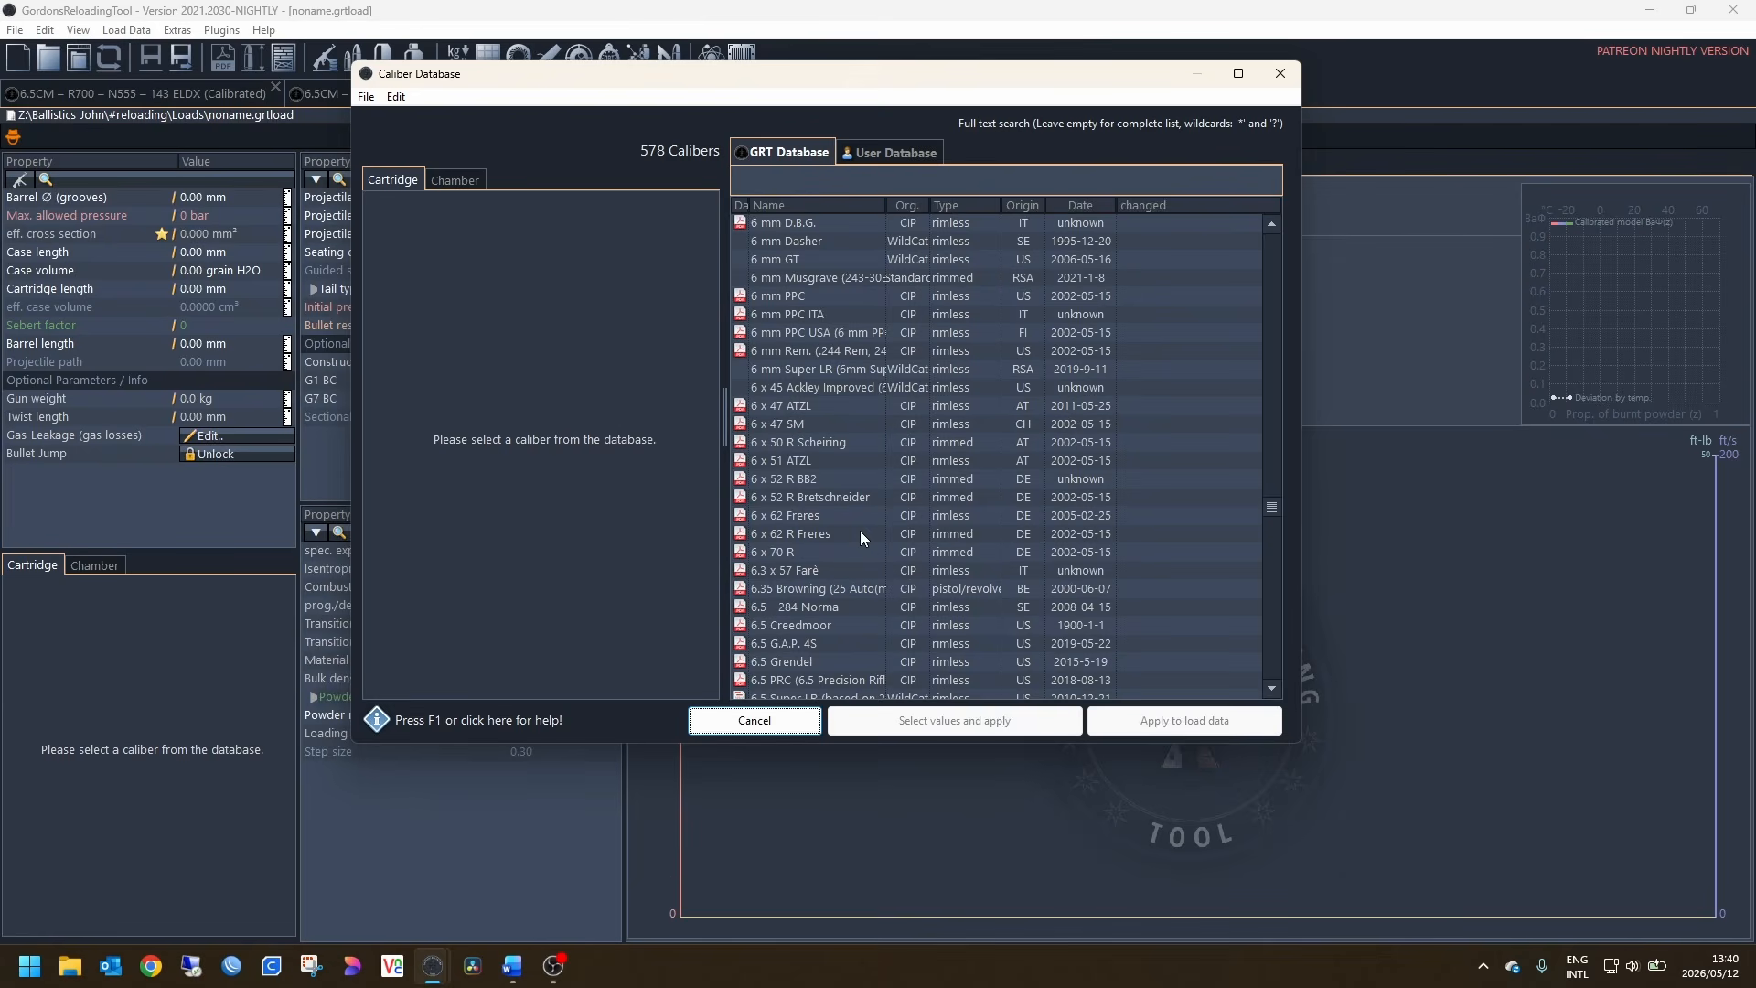
scroll(860, 544, "down", 1)
left_click(784, 570)
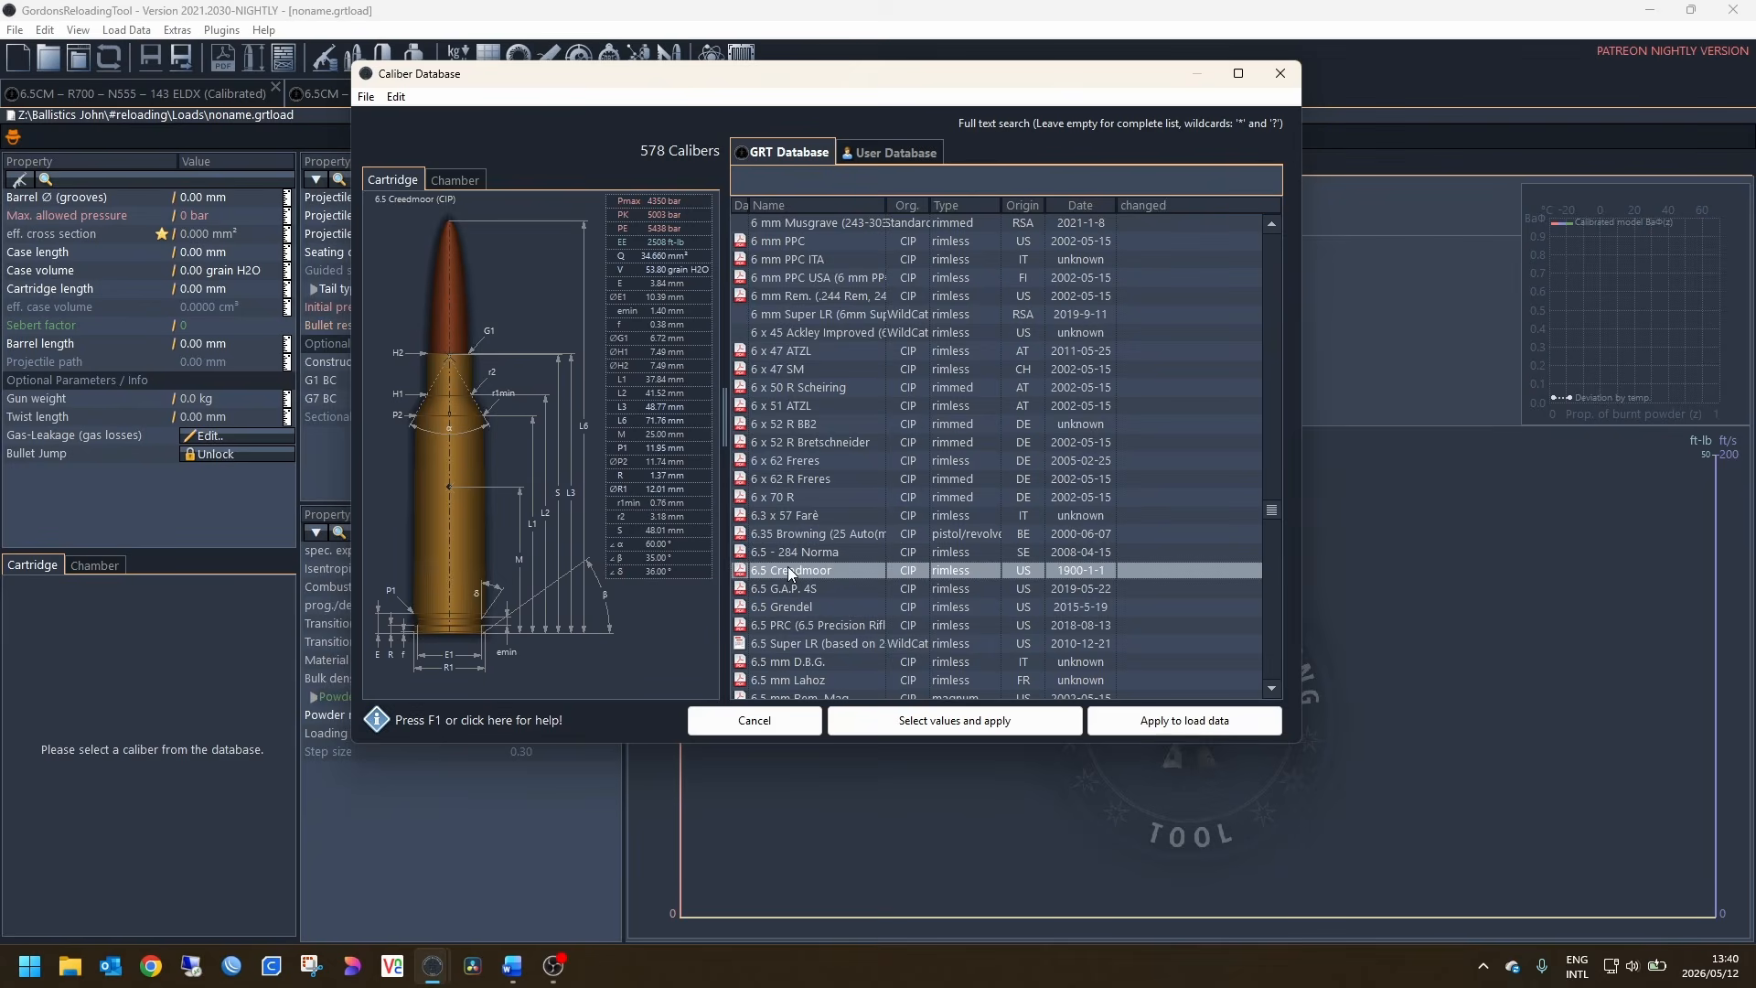
double_click(788, 569)
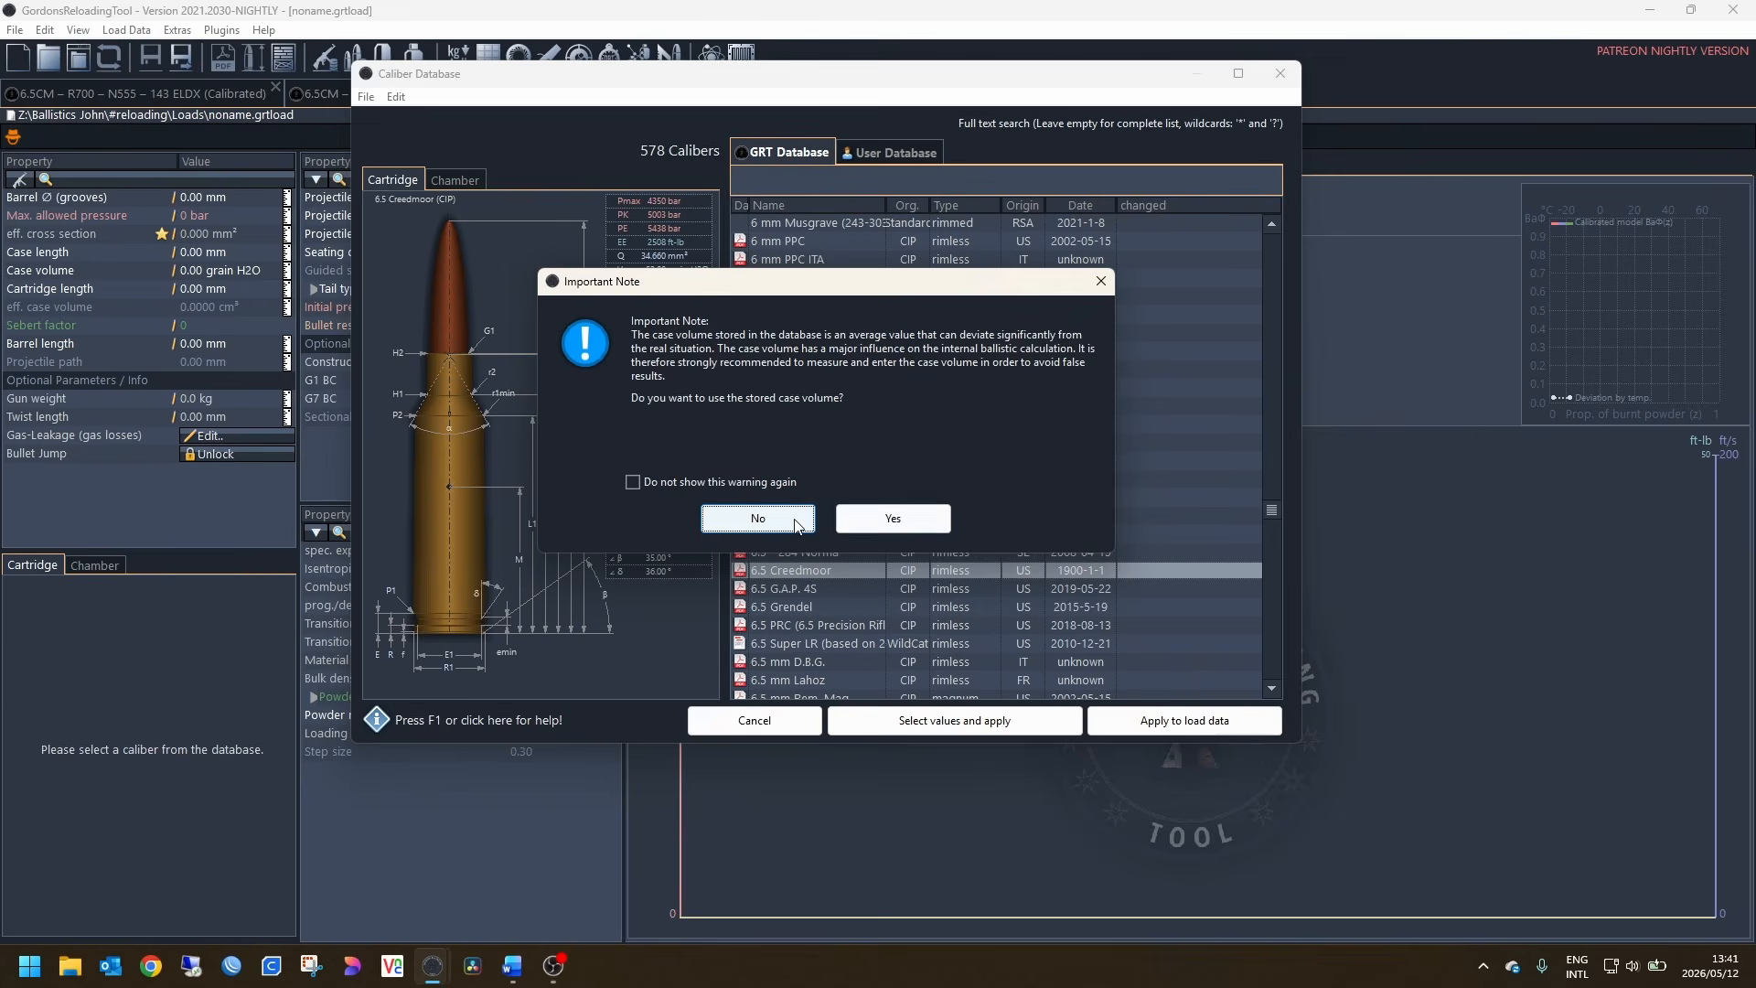
left_click(893, 520)
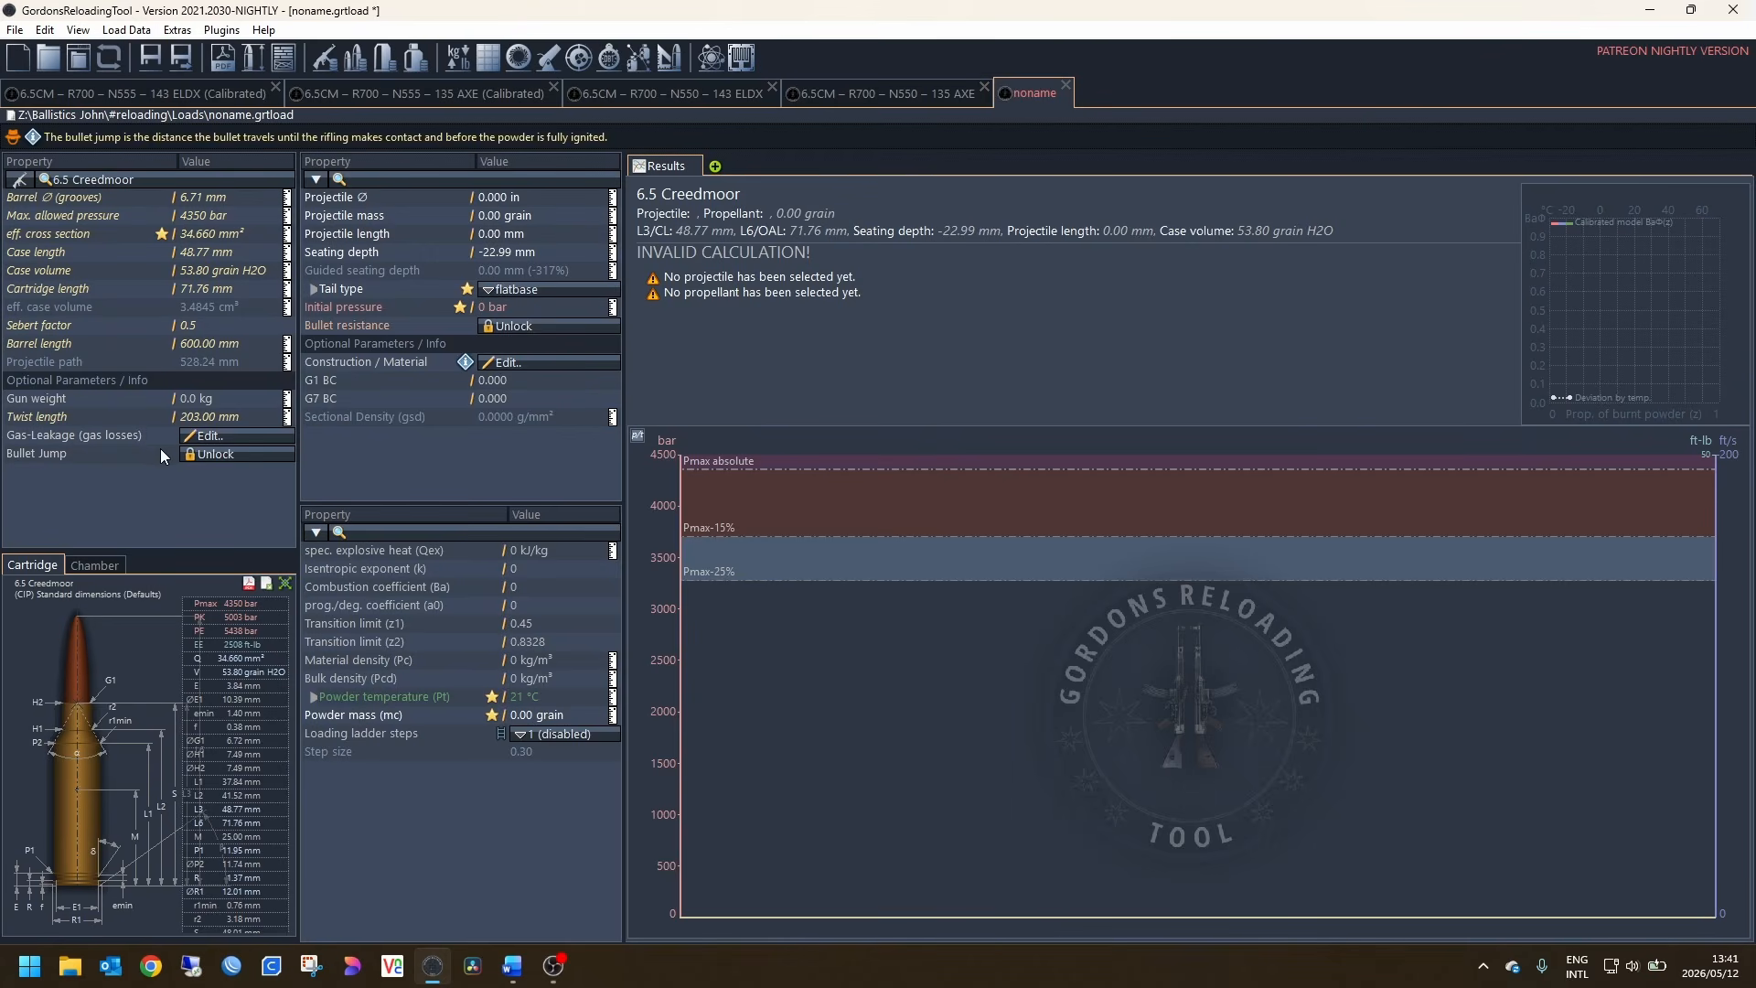
Step: Load the Axe Bullets LR AXE BRASS 135 grain projectile from the 0.260 group of the user projectile database
left_click(339, 179)
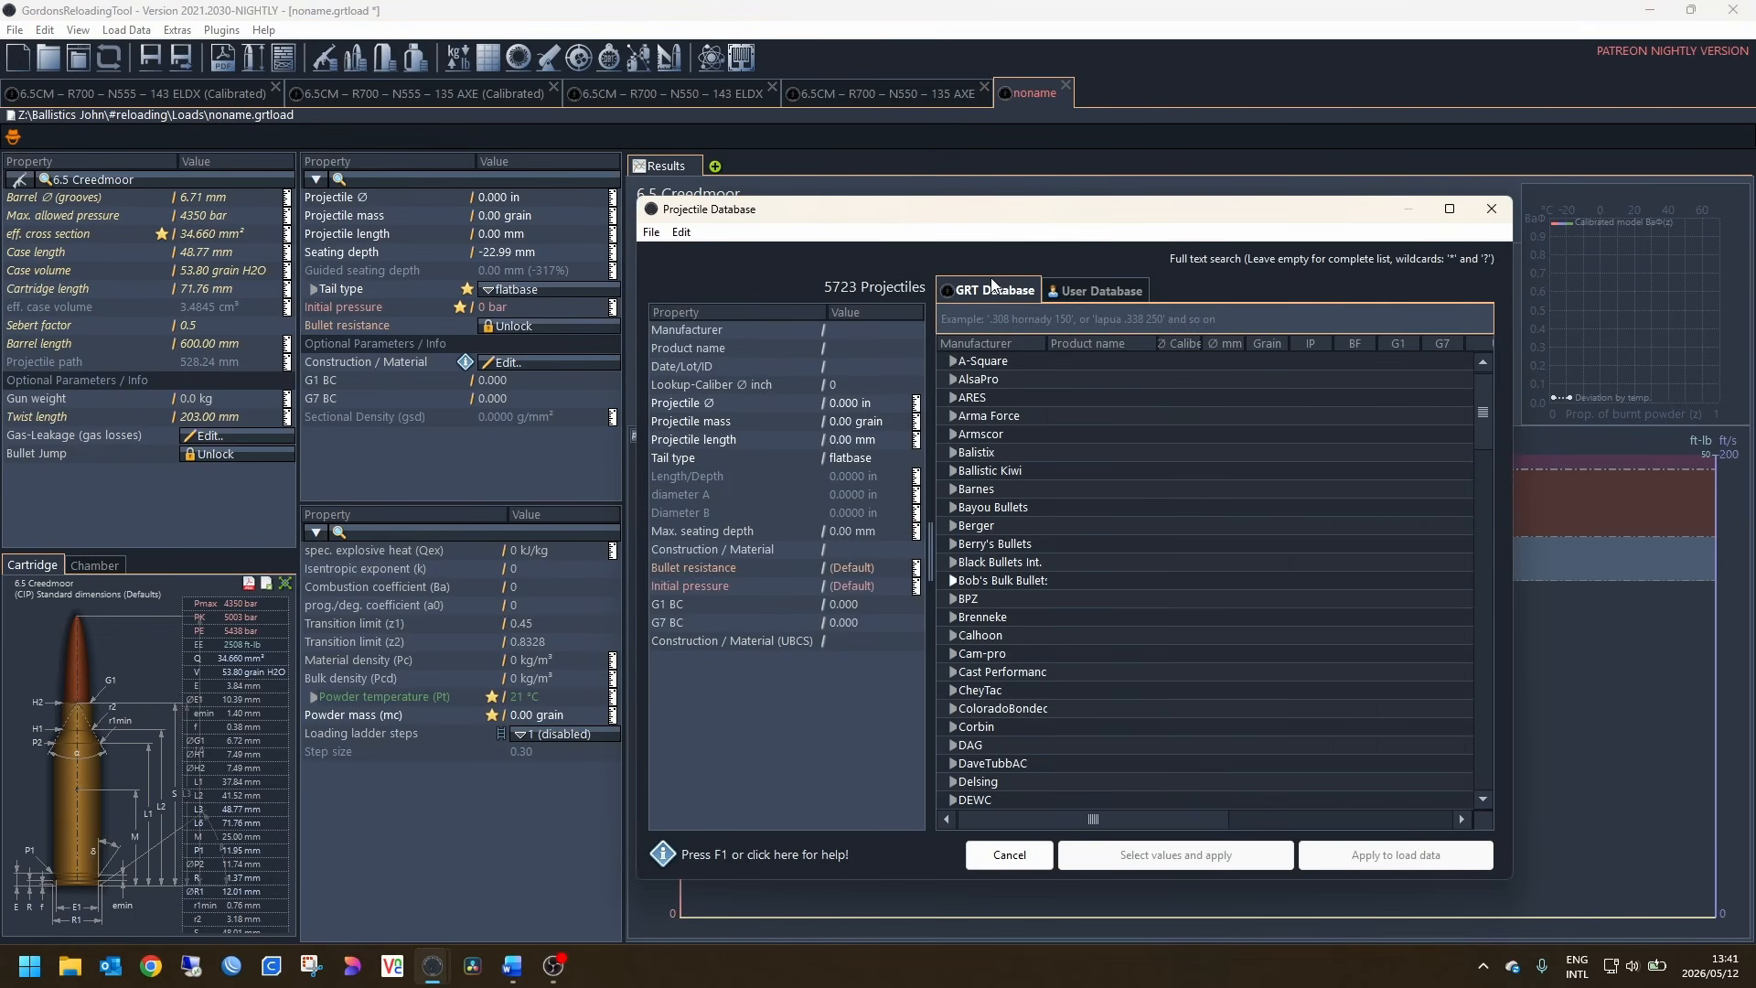
left_click(1096, 290)
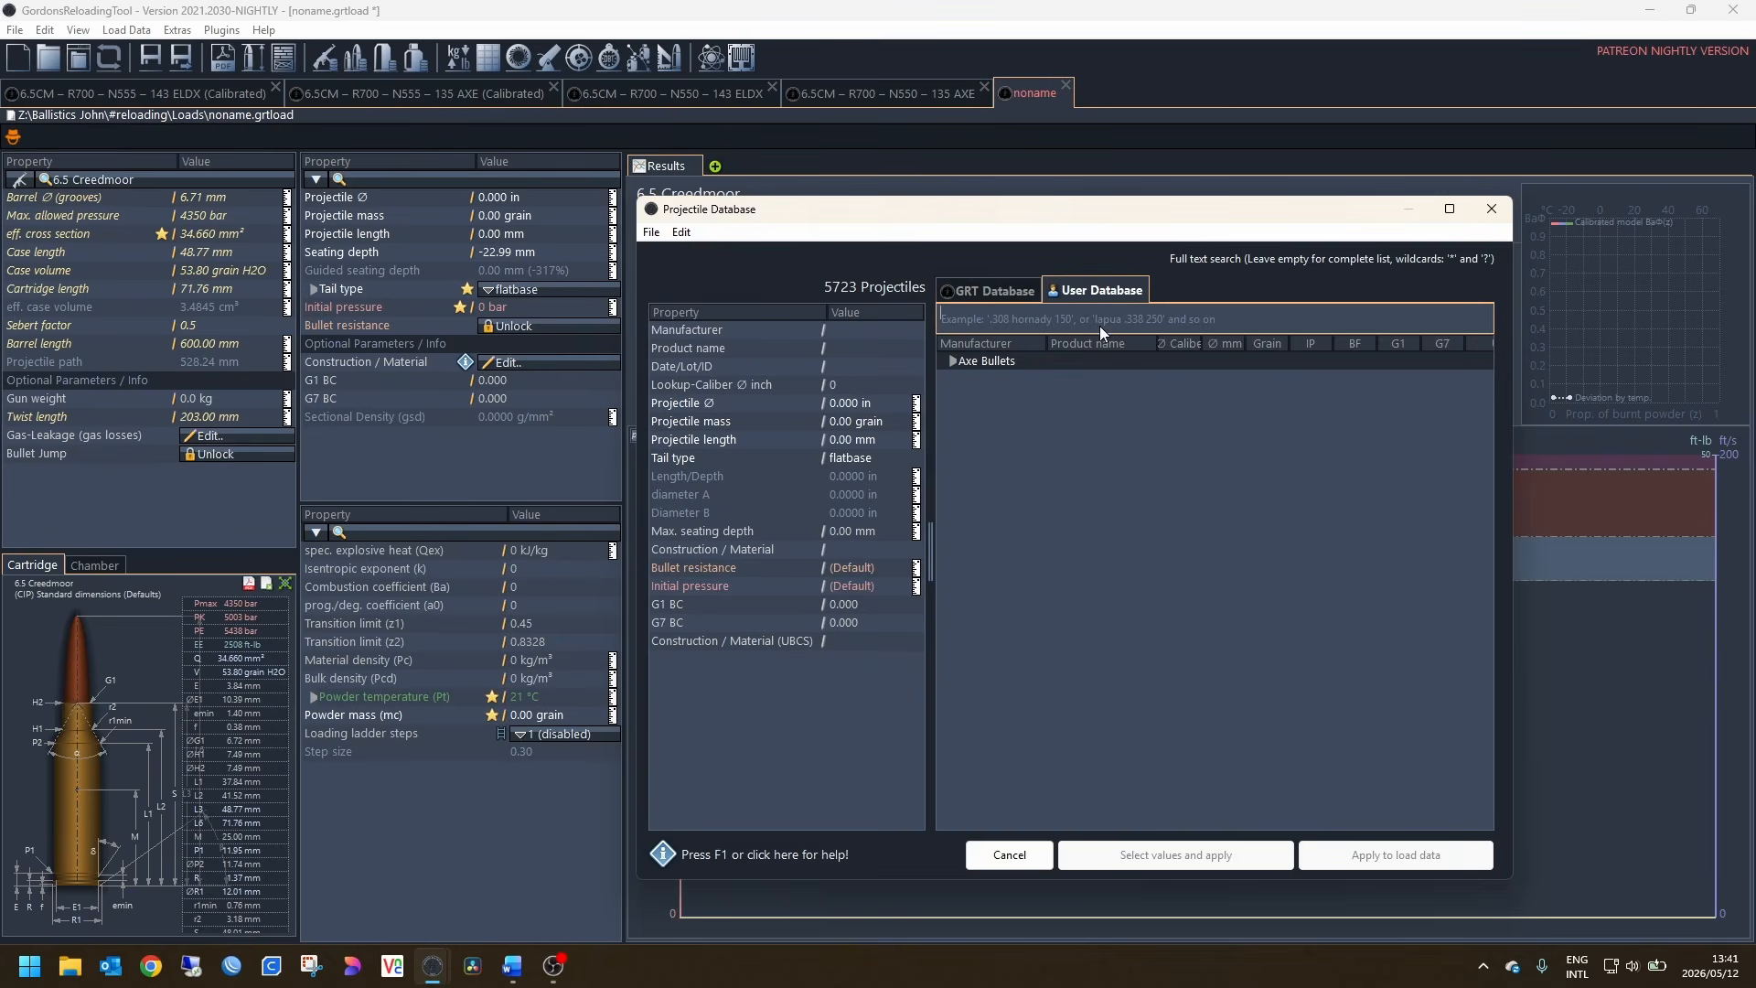
left_click(952, 362)
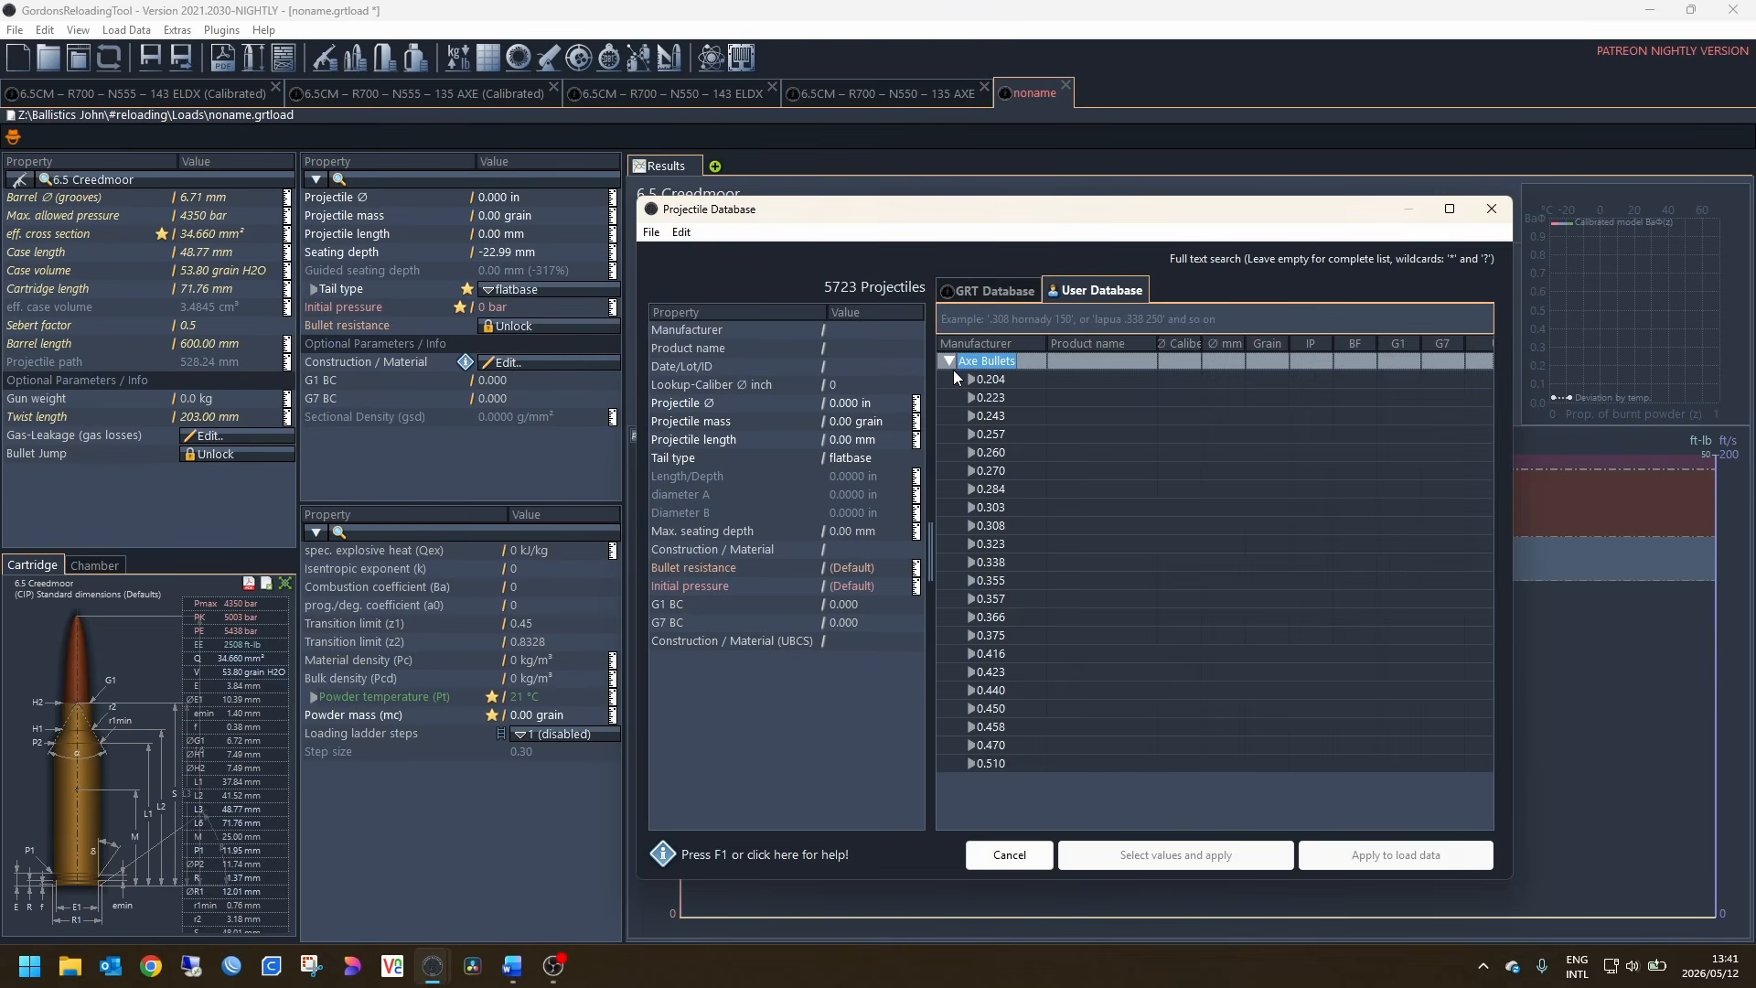
left_click(971, 452)
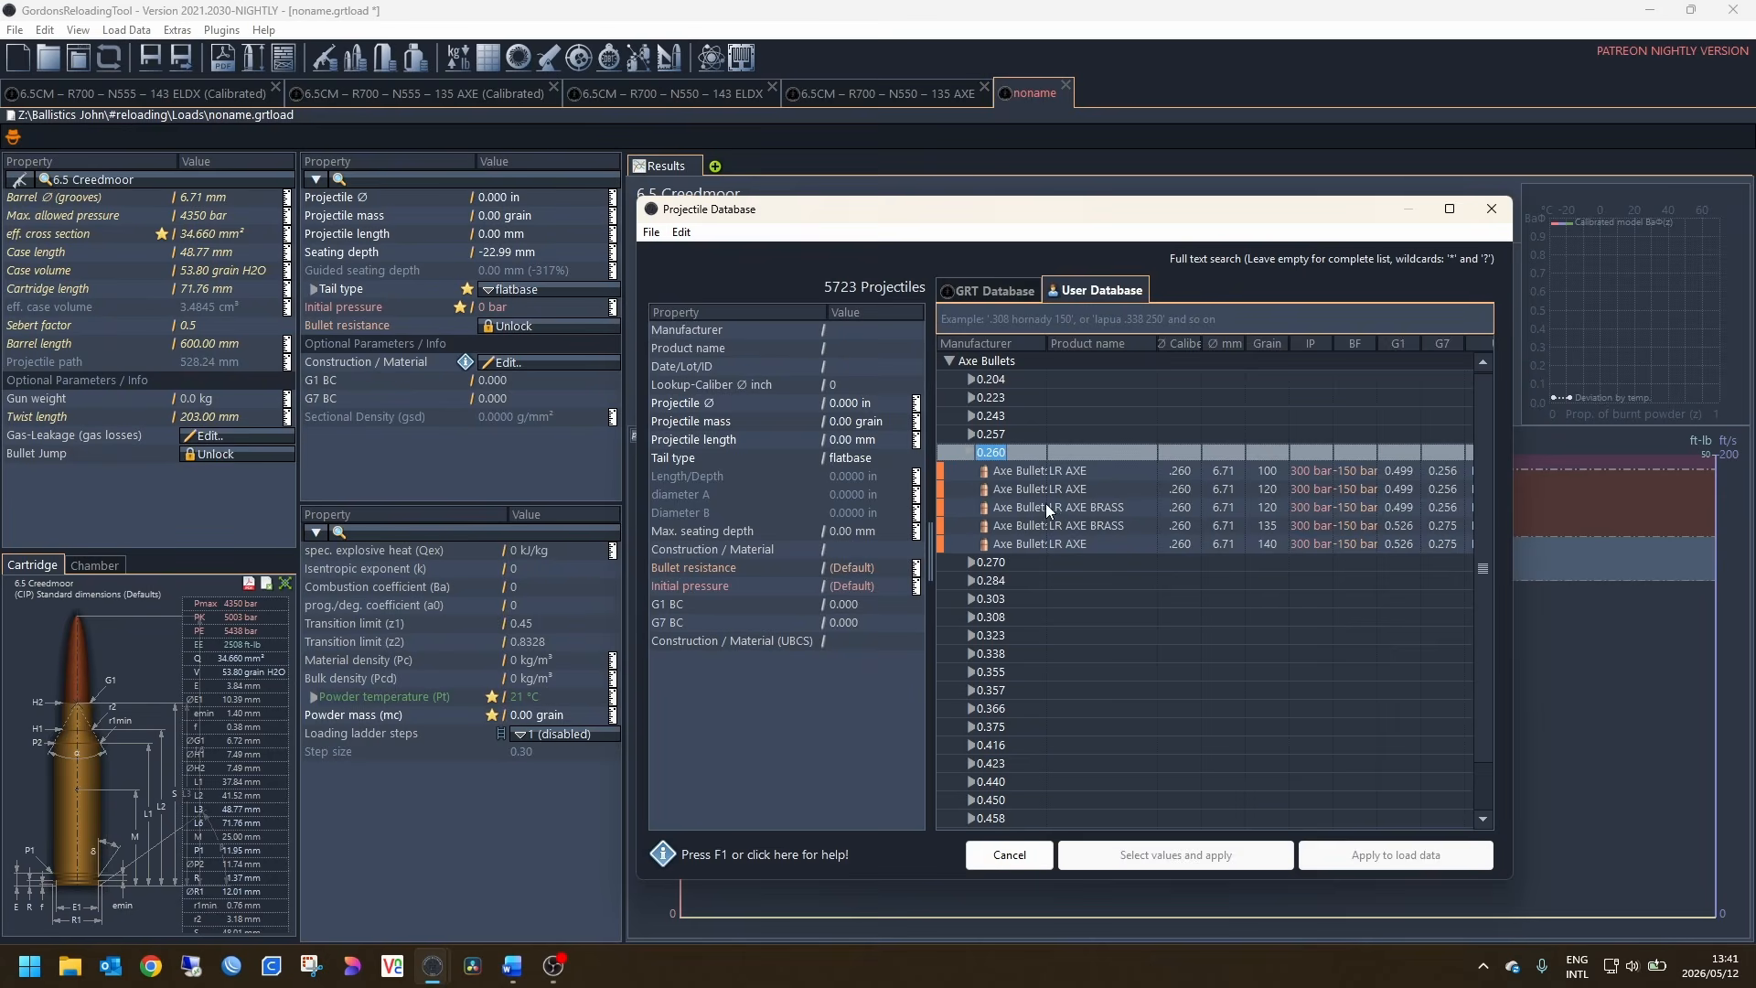
left_click(1127, 524)
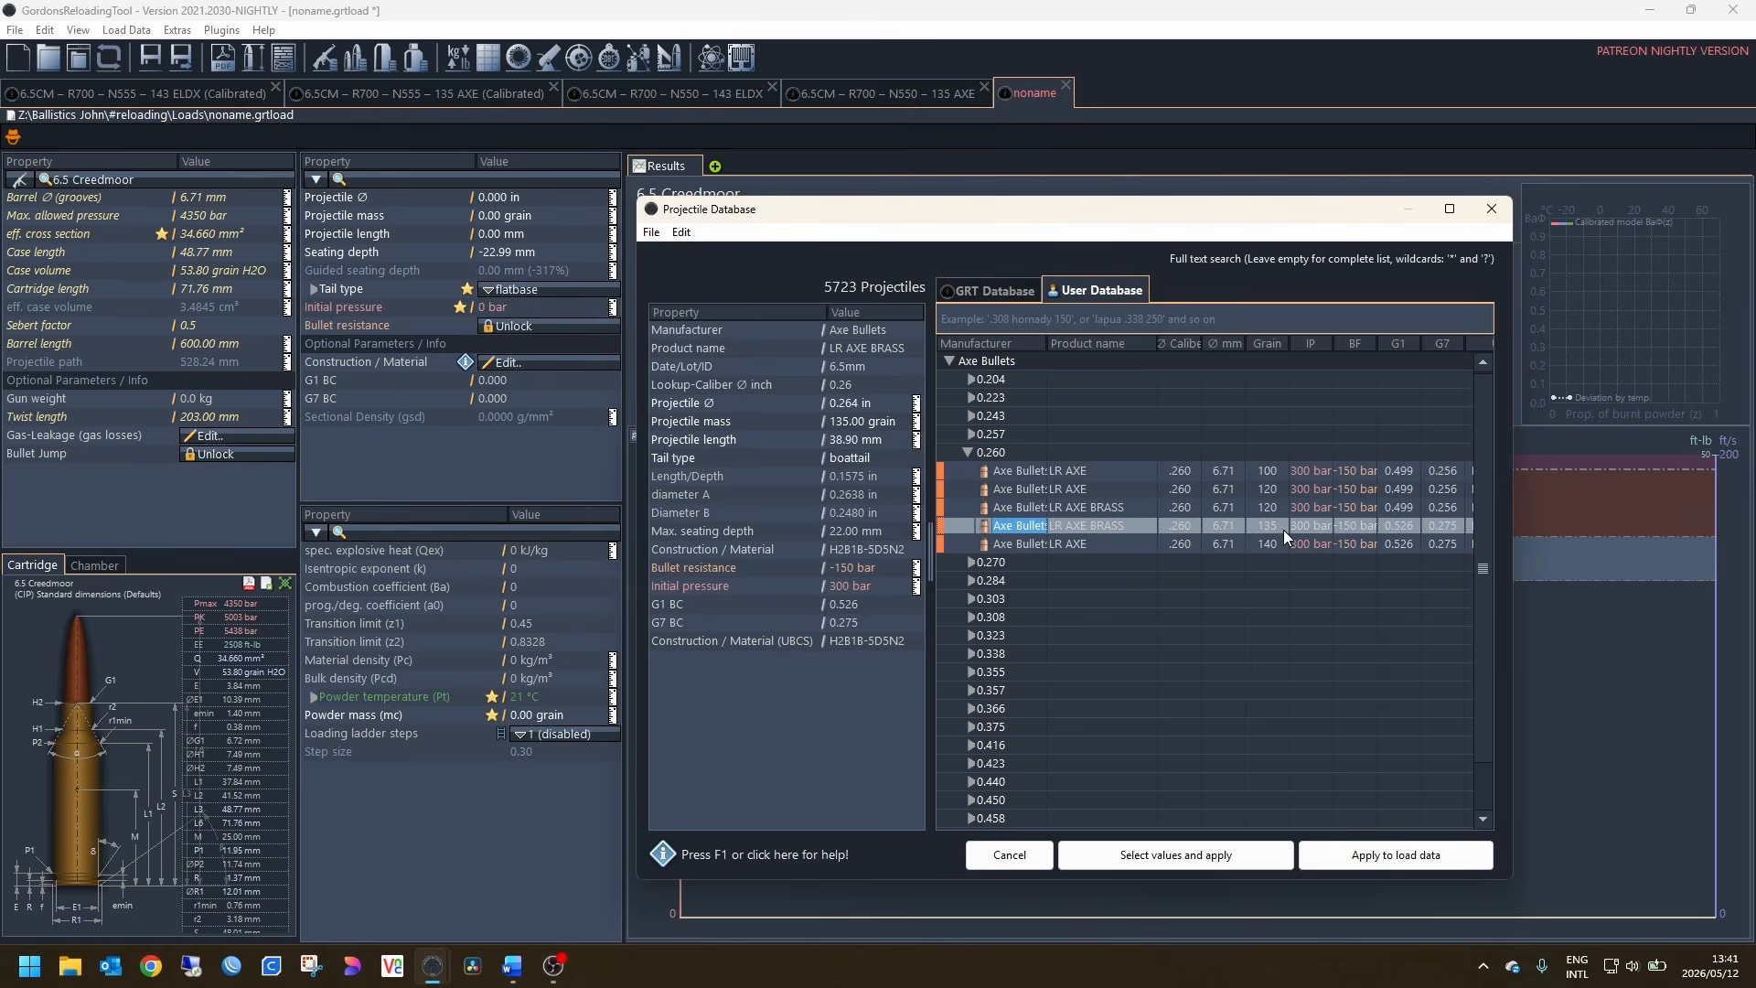
double_click(1121, 527)
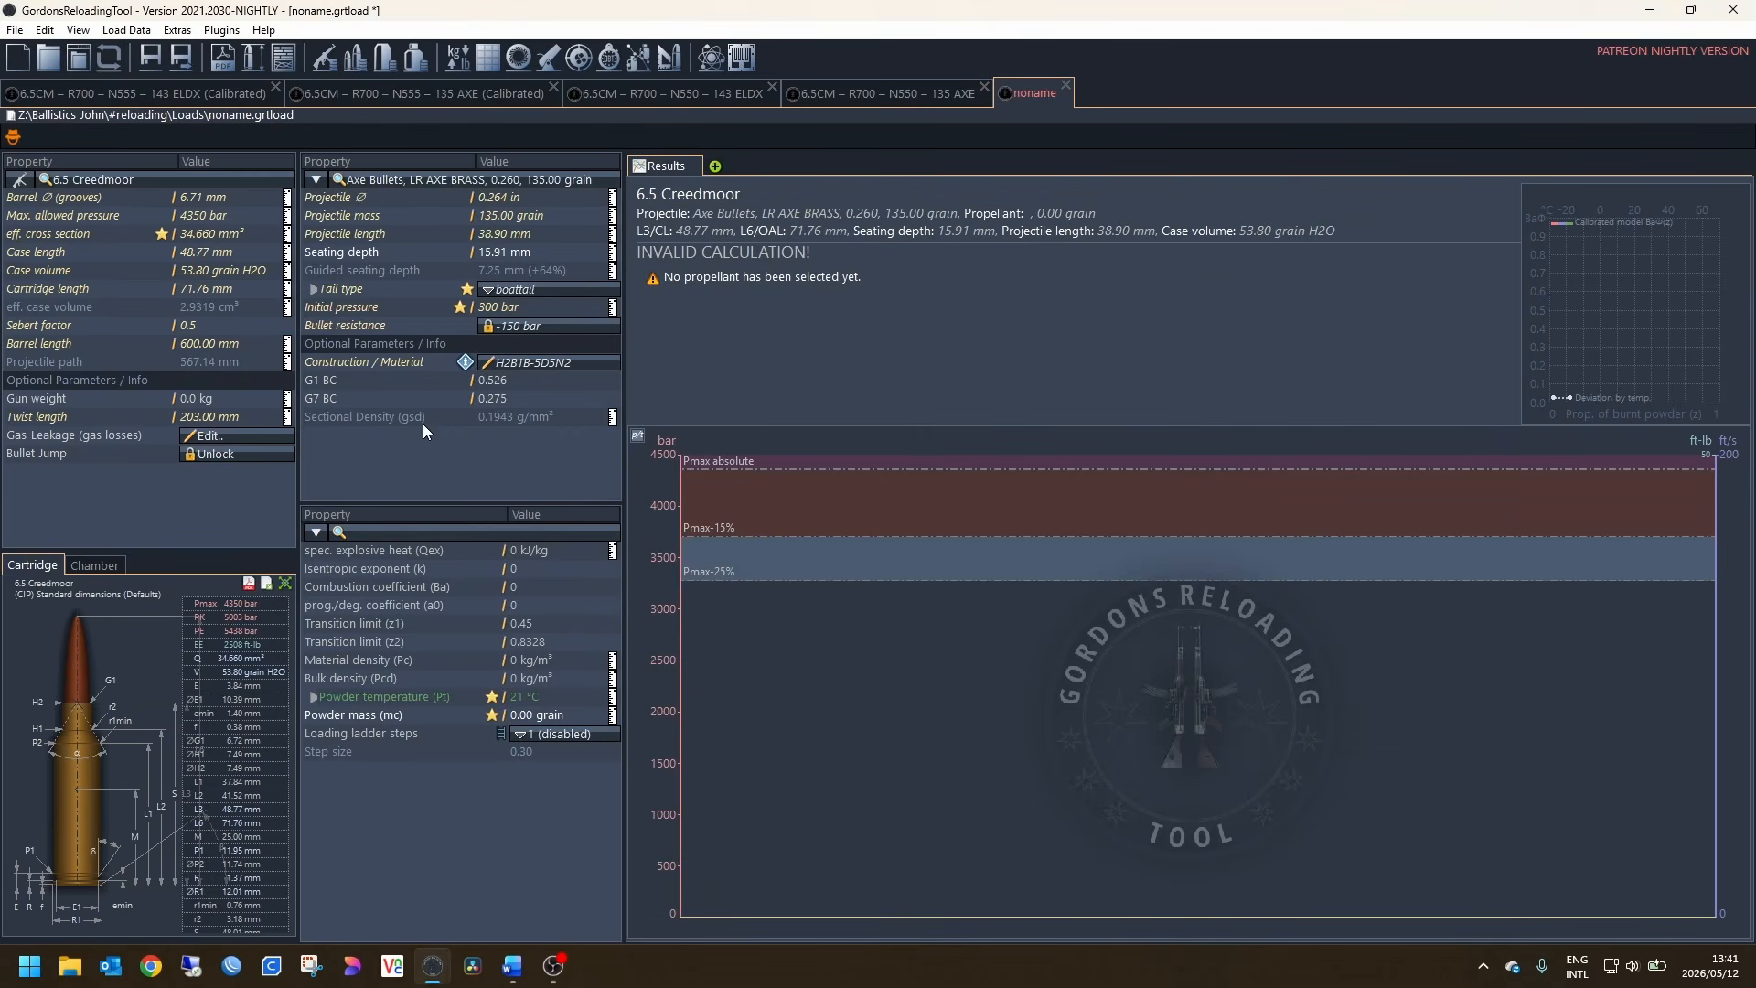
Step: Load the Vihtavuori N555 propellant from the GRT propellant database
double_click(393, 534)
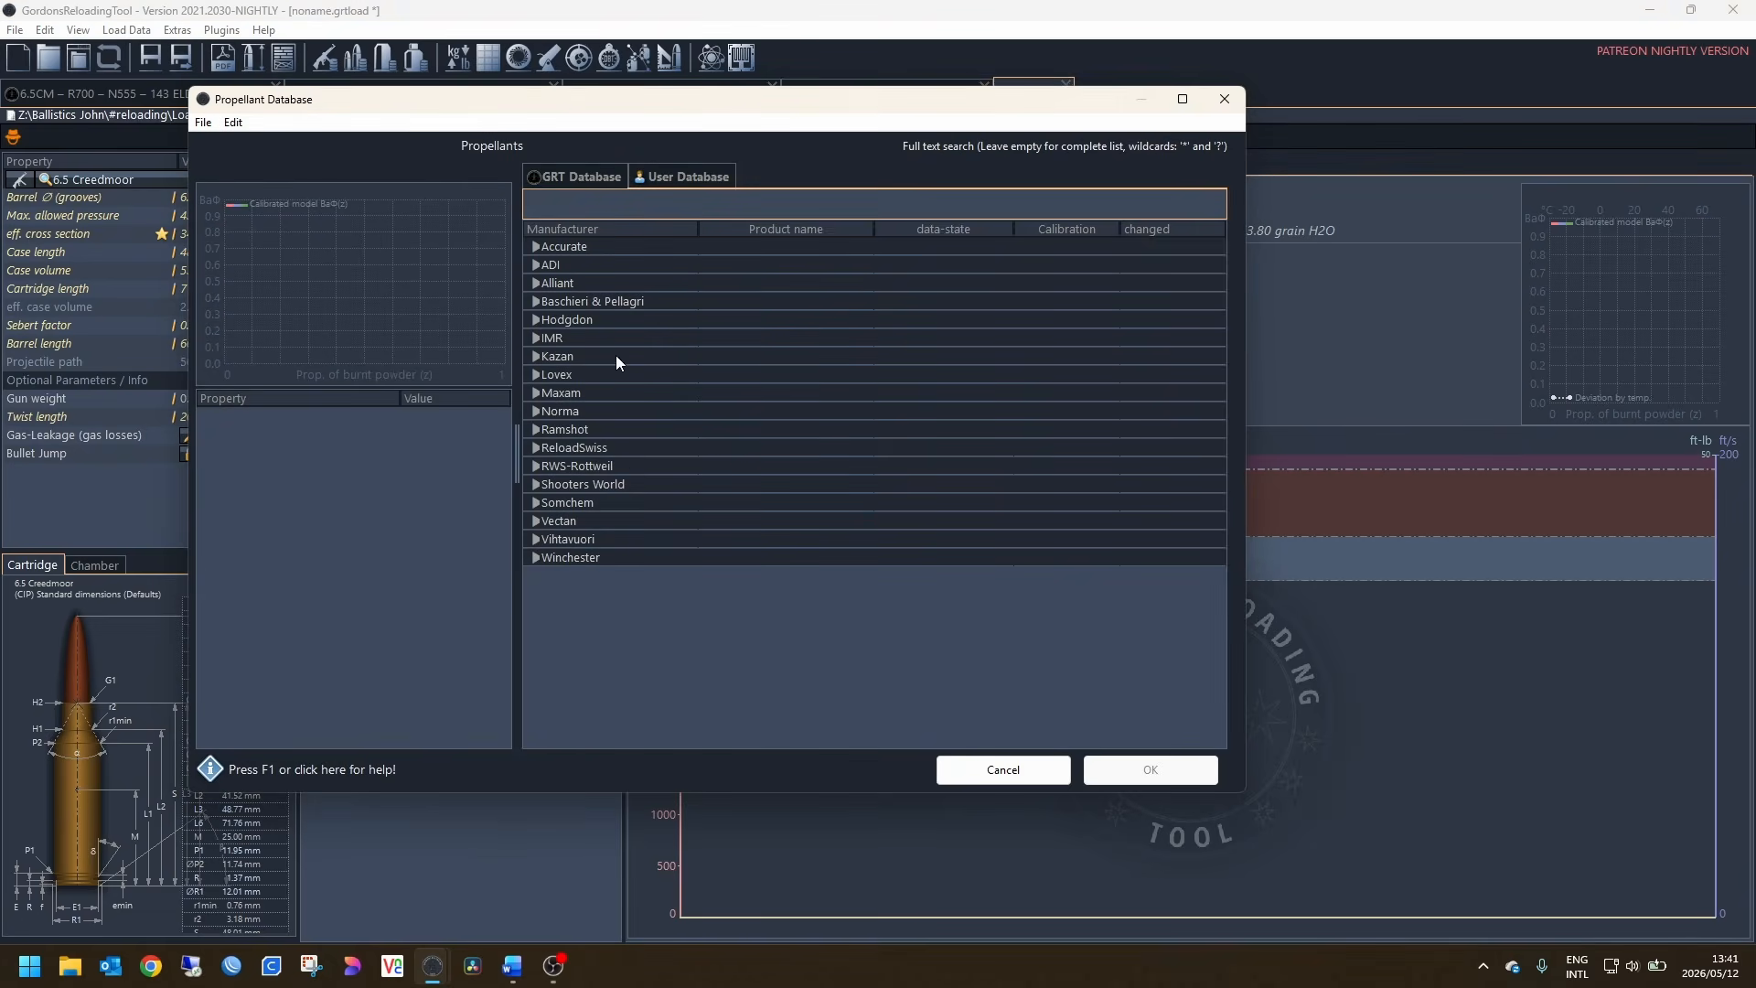
left_click(572, 540)
left_click(573, 541)
left_click(573, 541)
scroll(782, 623, "down", 1)
scroll(782, 624, "down", 6)
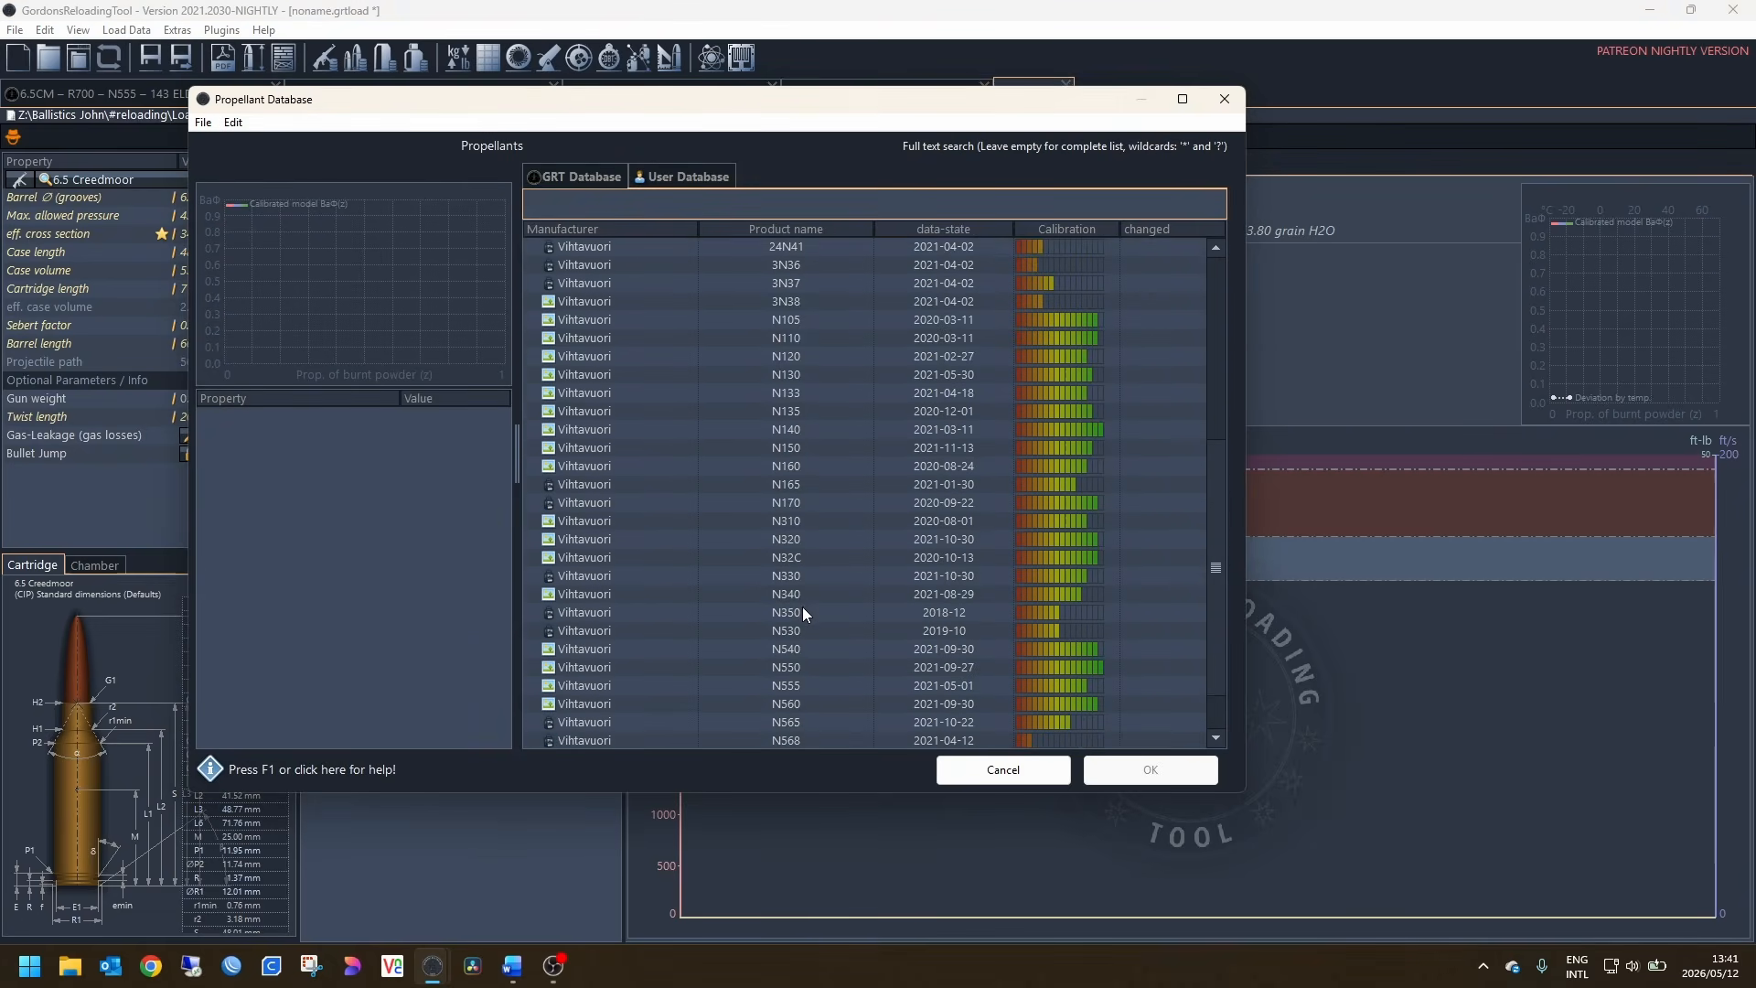
left_click(787, 629)
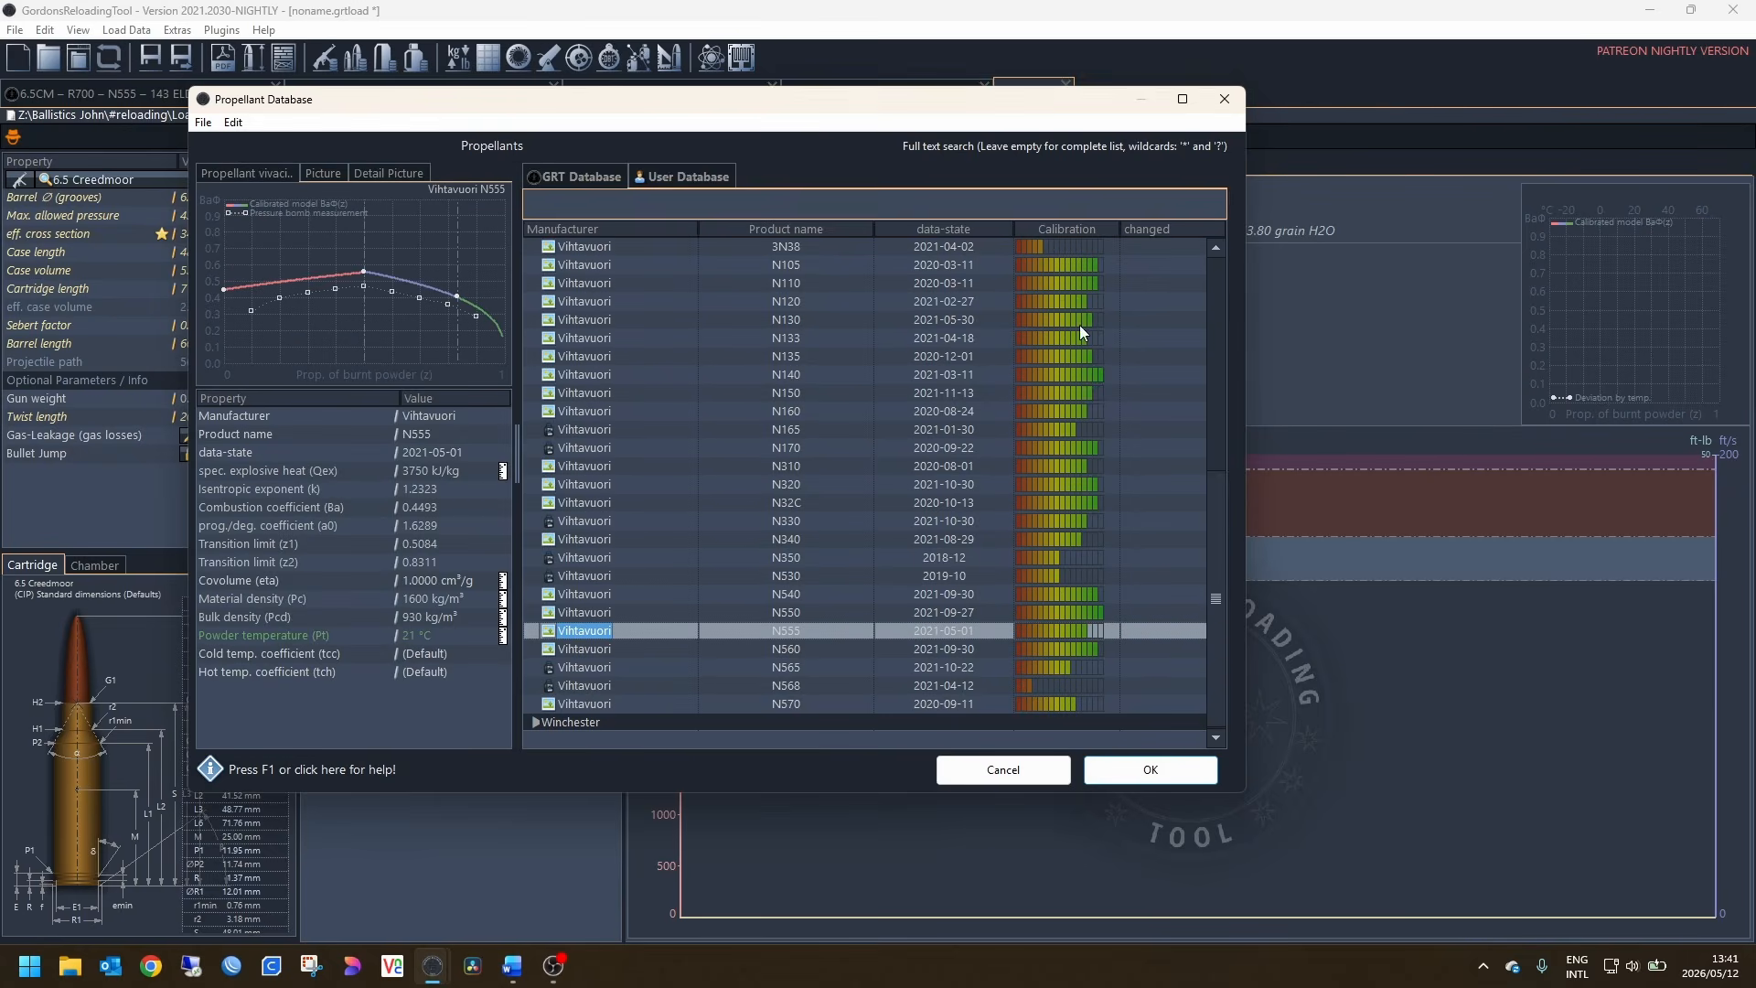
double_click(761, 627)
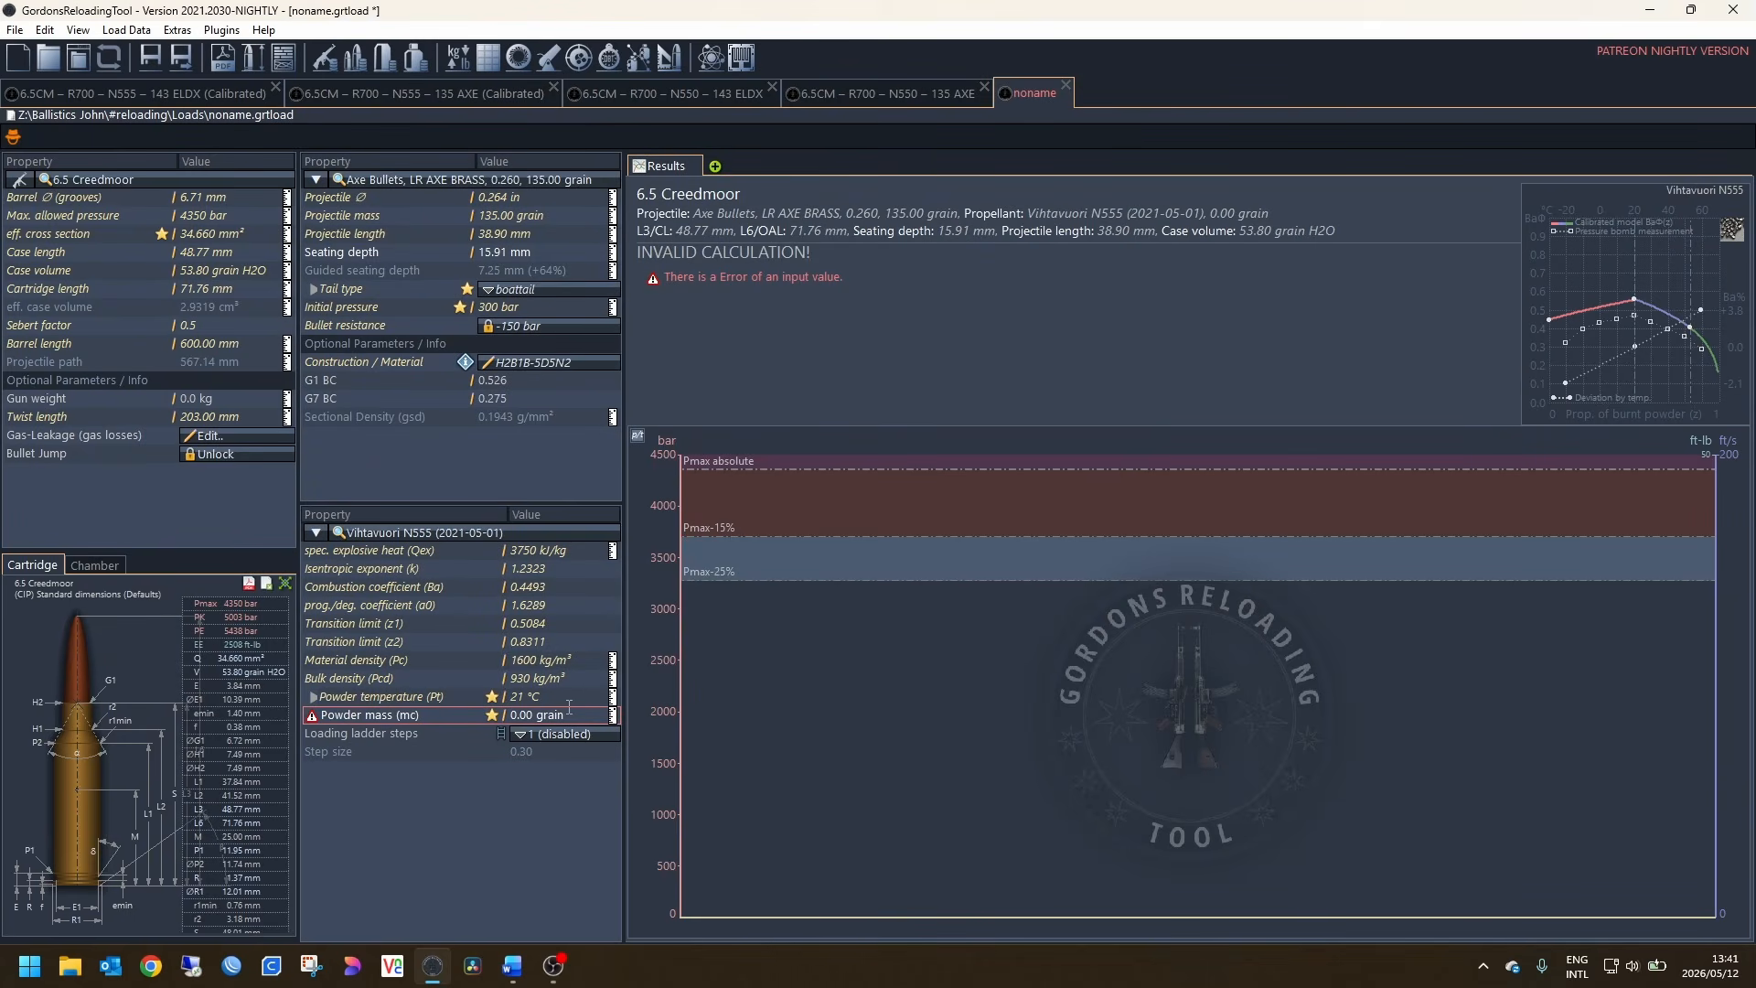
Step: Switch to Chrome and examine the N555 start and maximum charges and velocities in Vihtavuori's 6,5 Creedmoor data for the 143 gr Hornady ELD-X
double_click(549, 715)
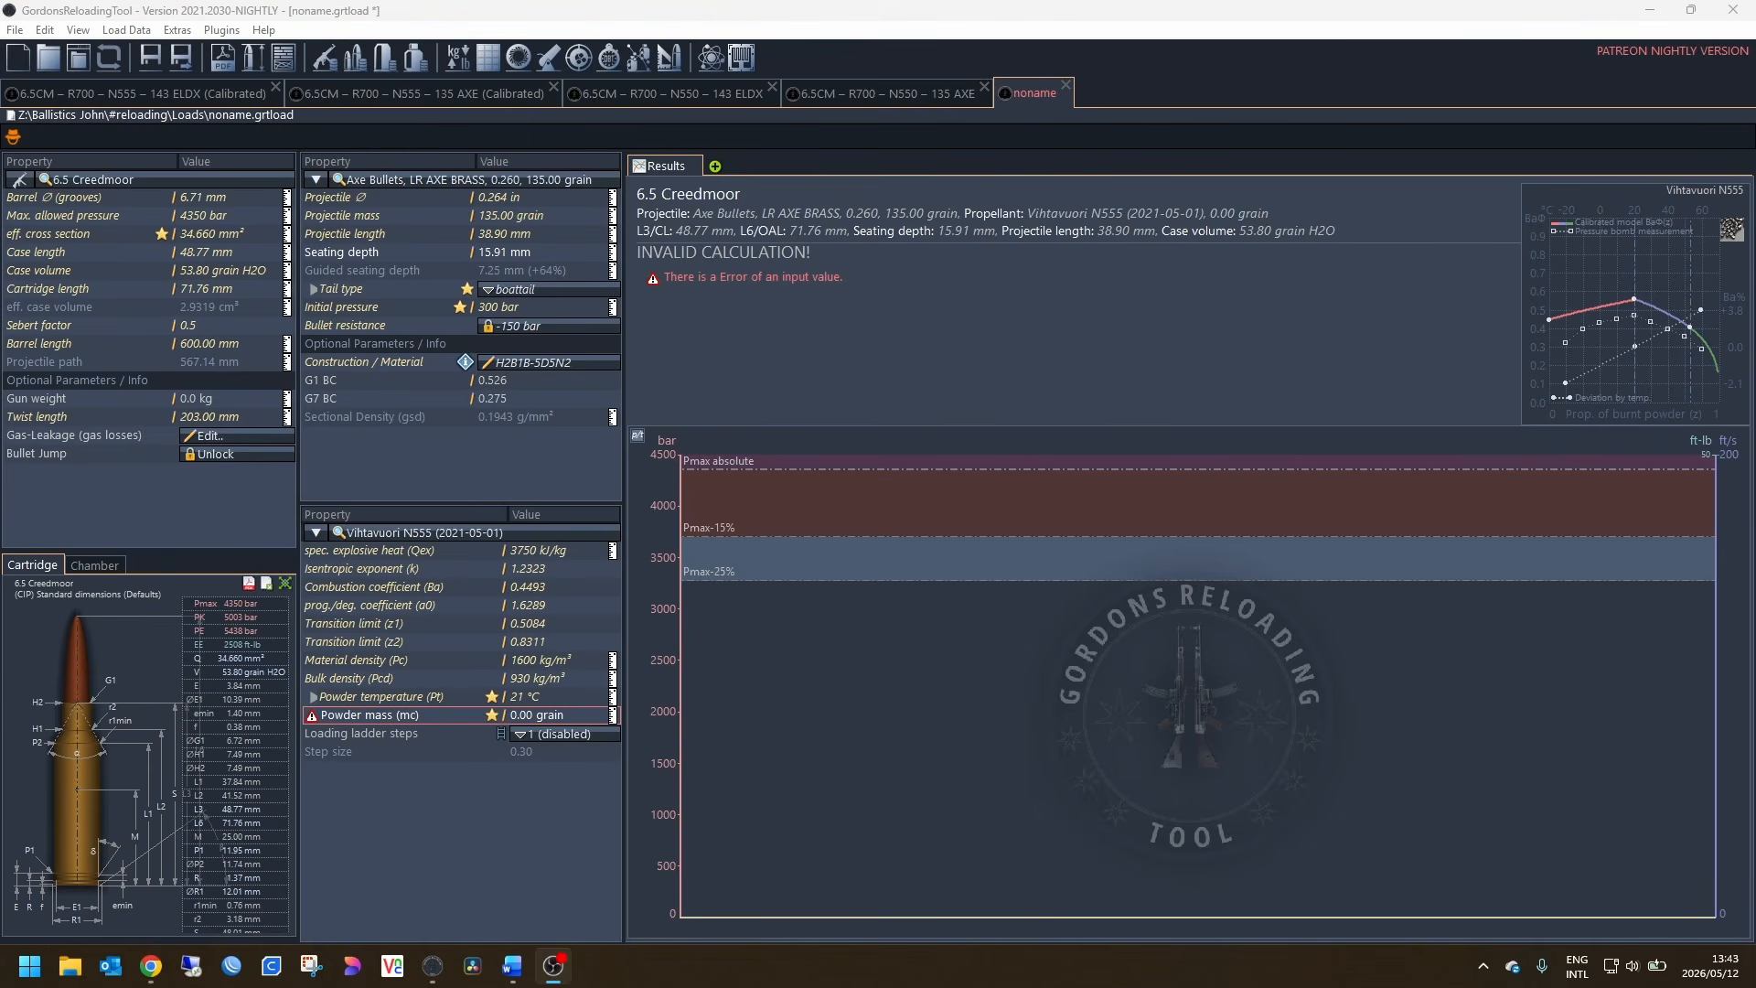
left_click(151, 965)
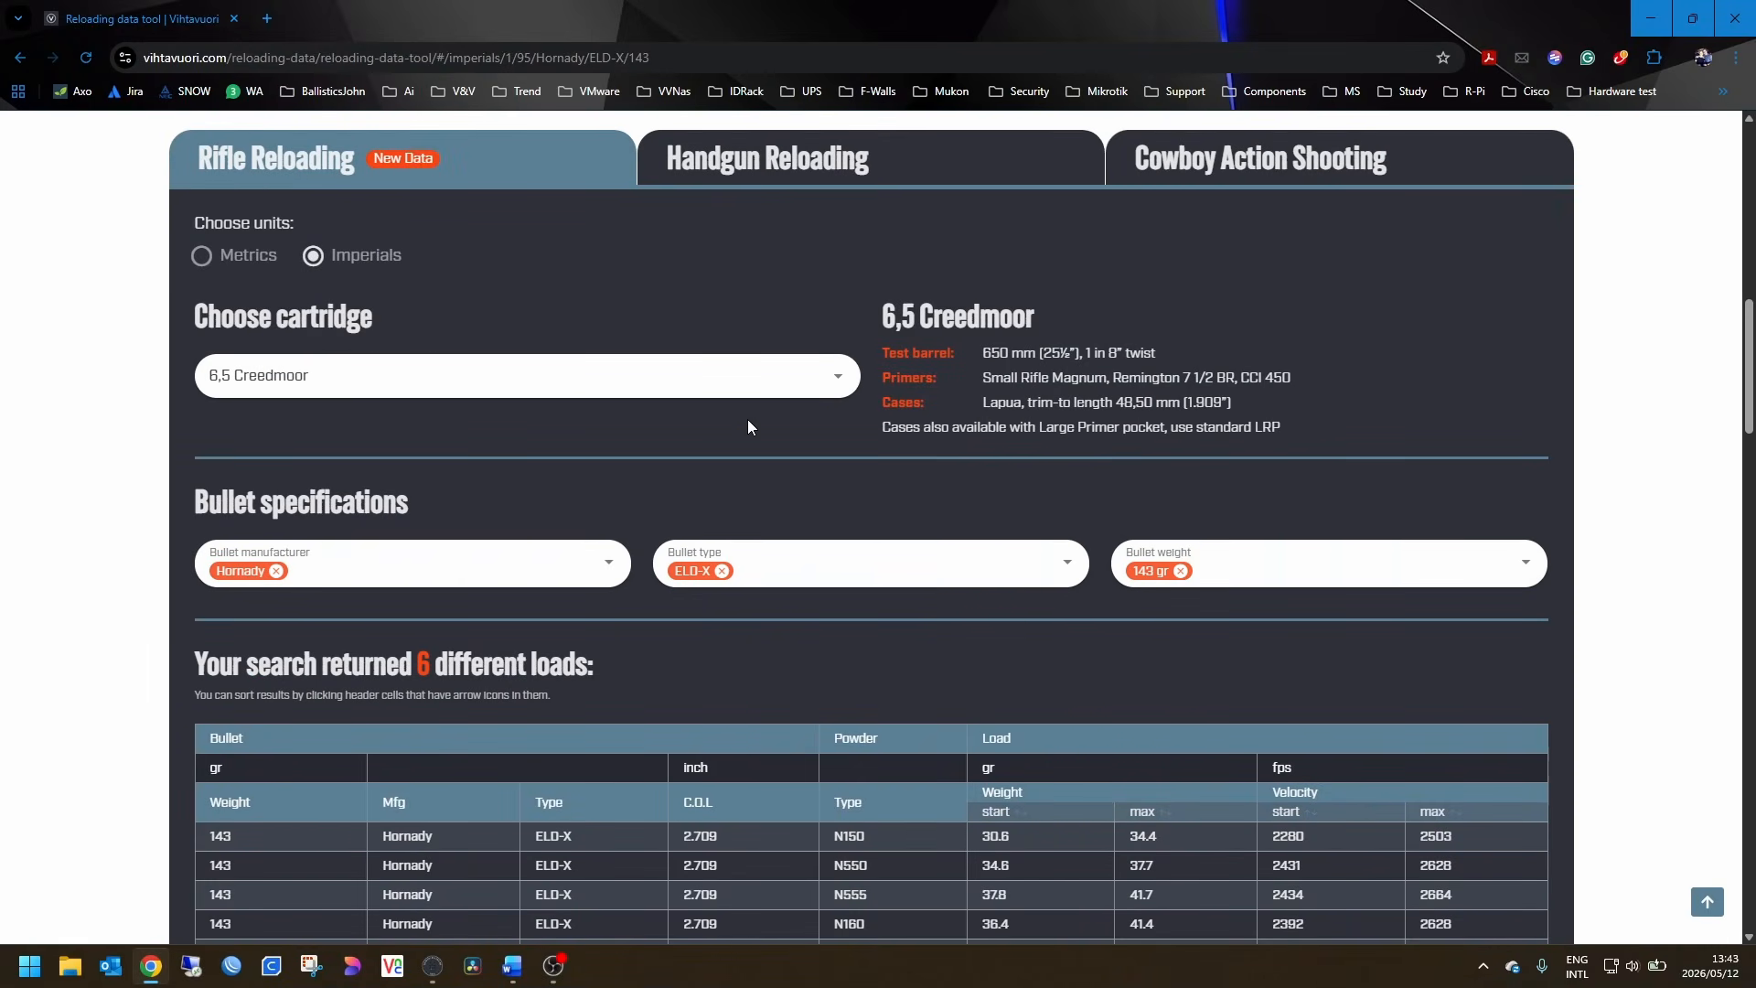
scroll(704, 444, "down", 1)
scroll(439, 338, "up", 1)
scroll(933, 638, "down", 2)
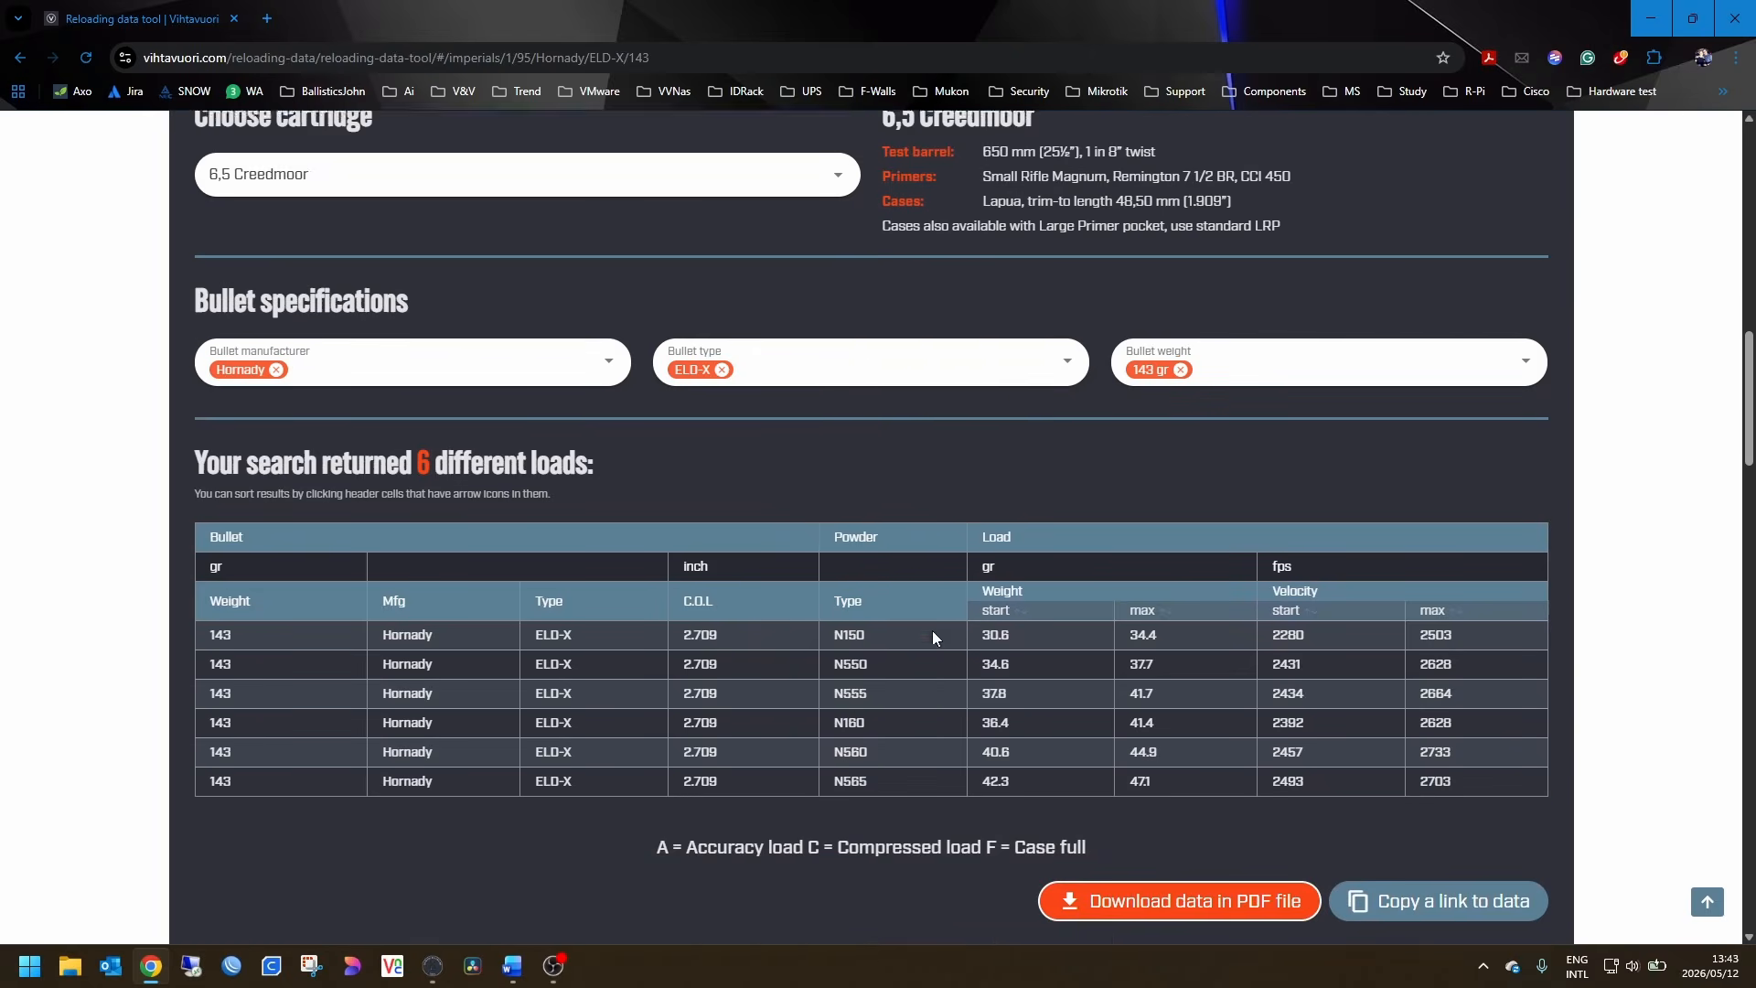
scroll(933, 637, "down", 1)
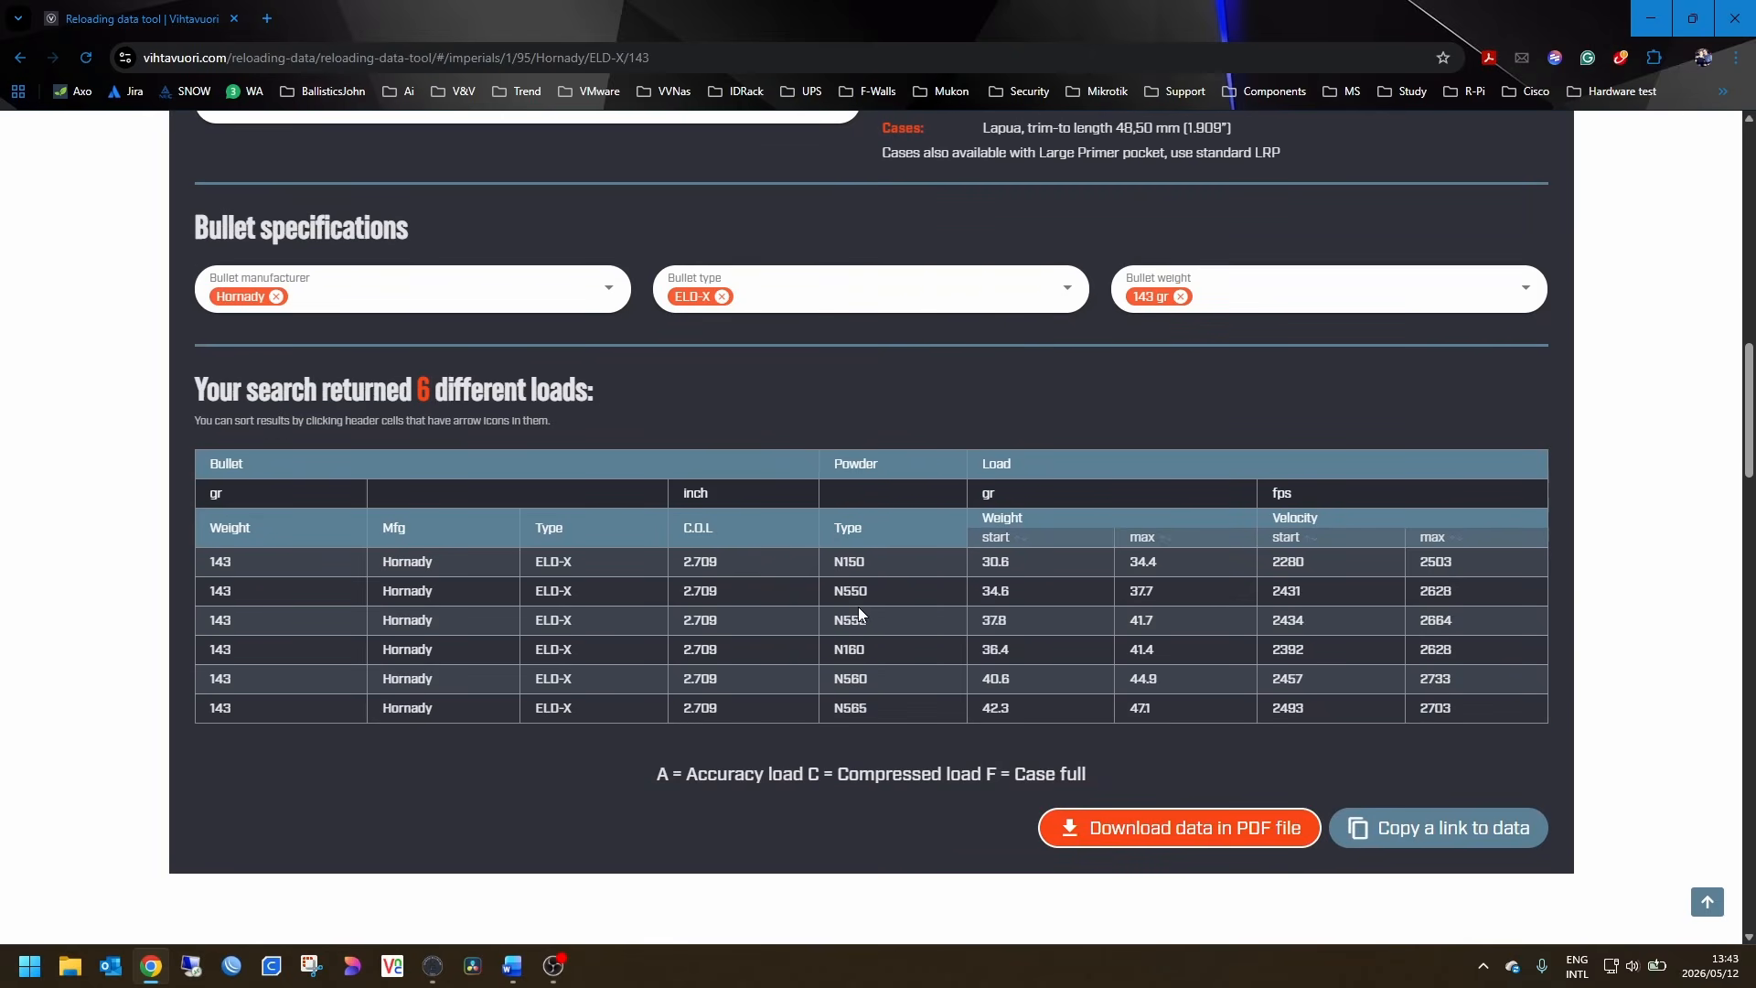
left_click_drag(832, 624, 890, 623)
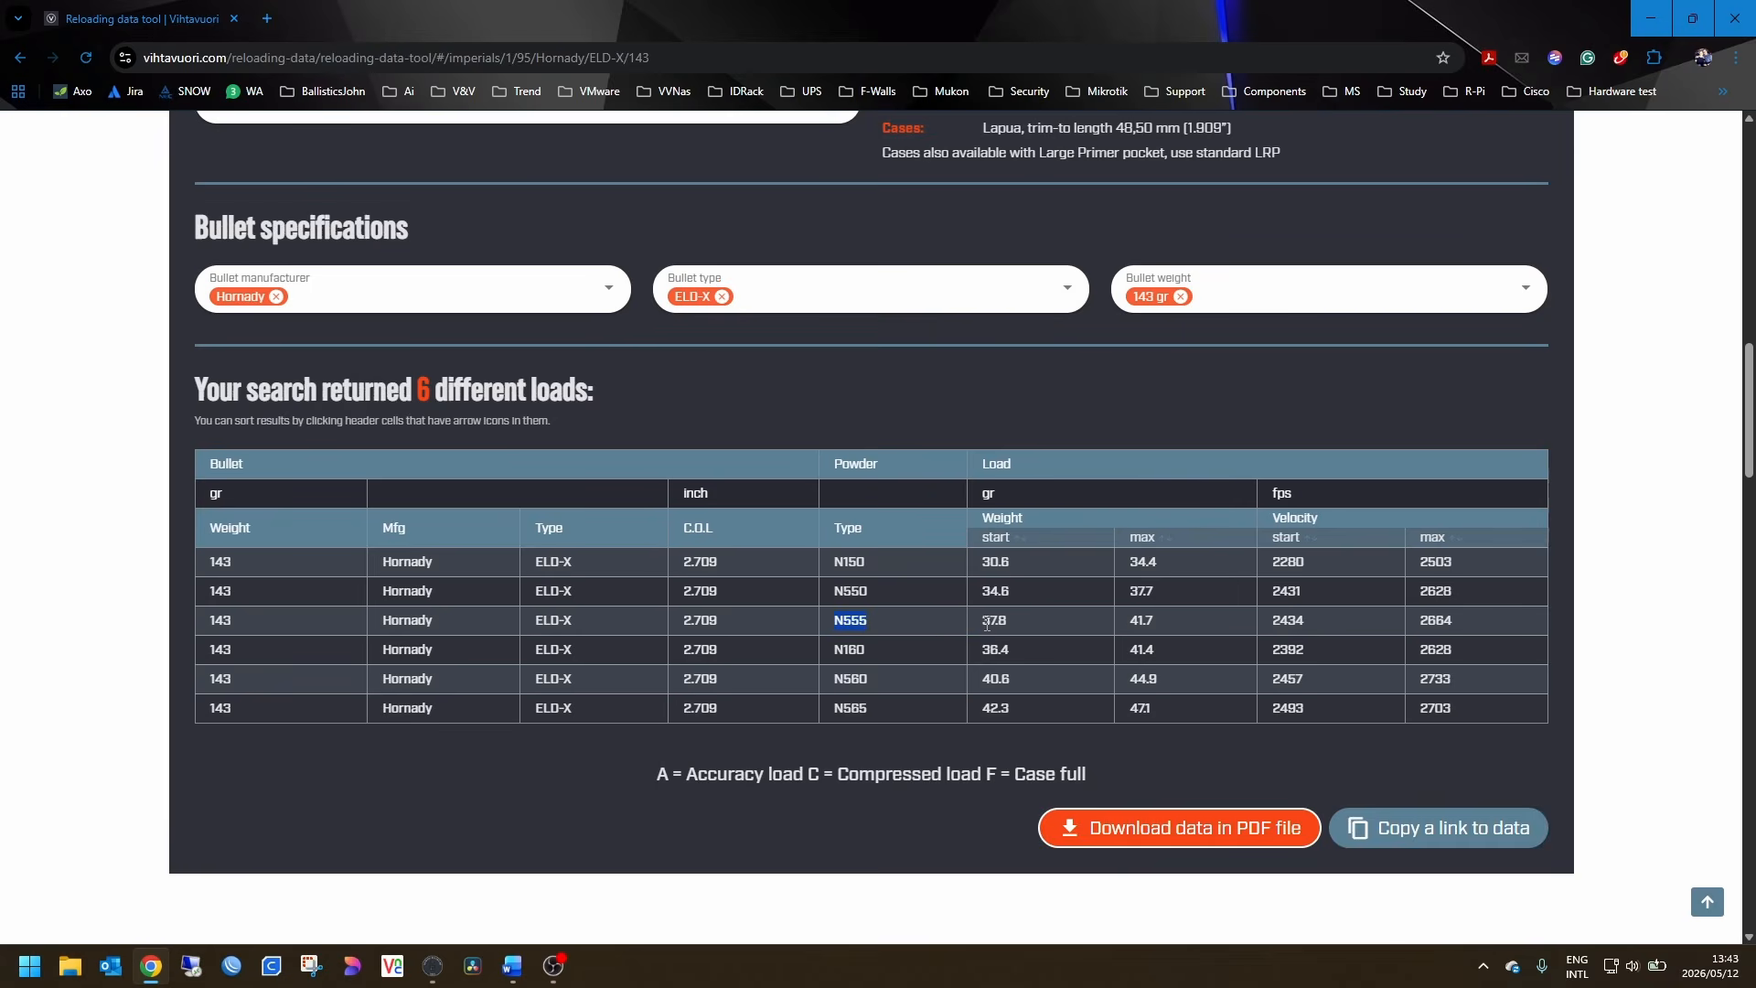
left_click_drag(981, 624, 1019, 627)
left_click(1038, 627)
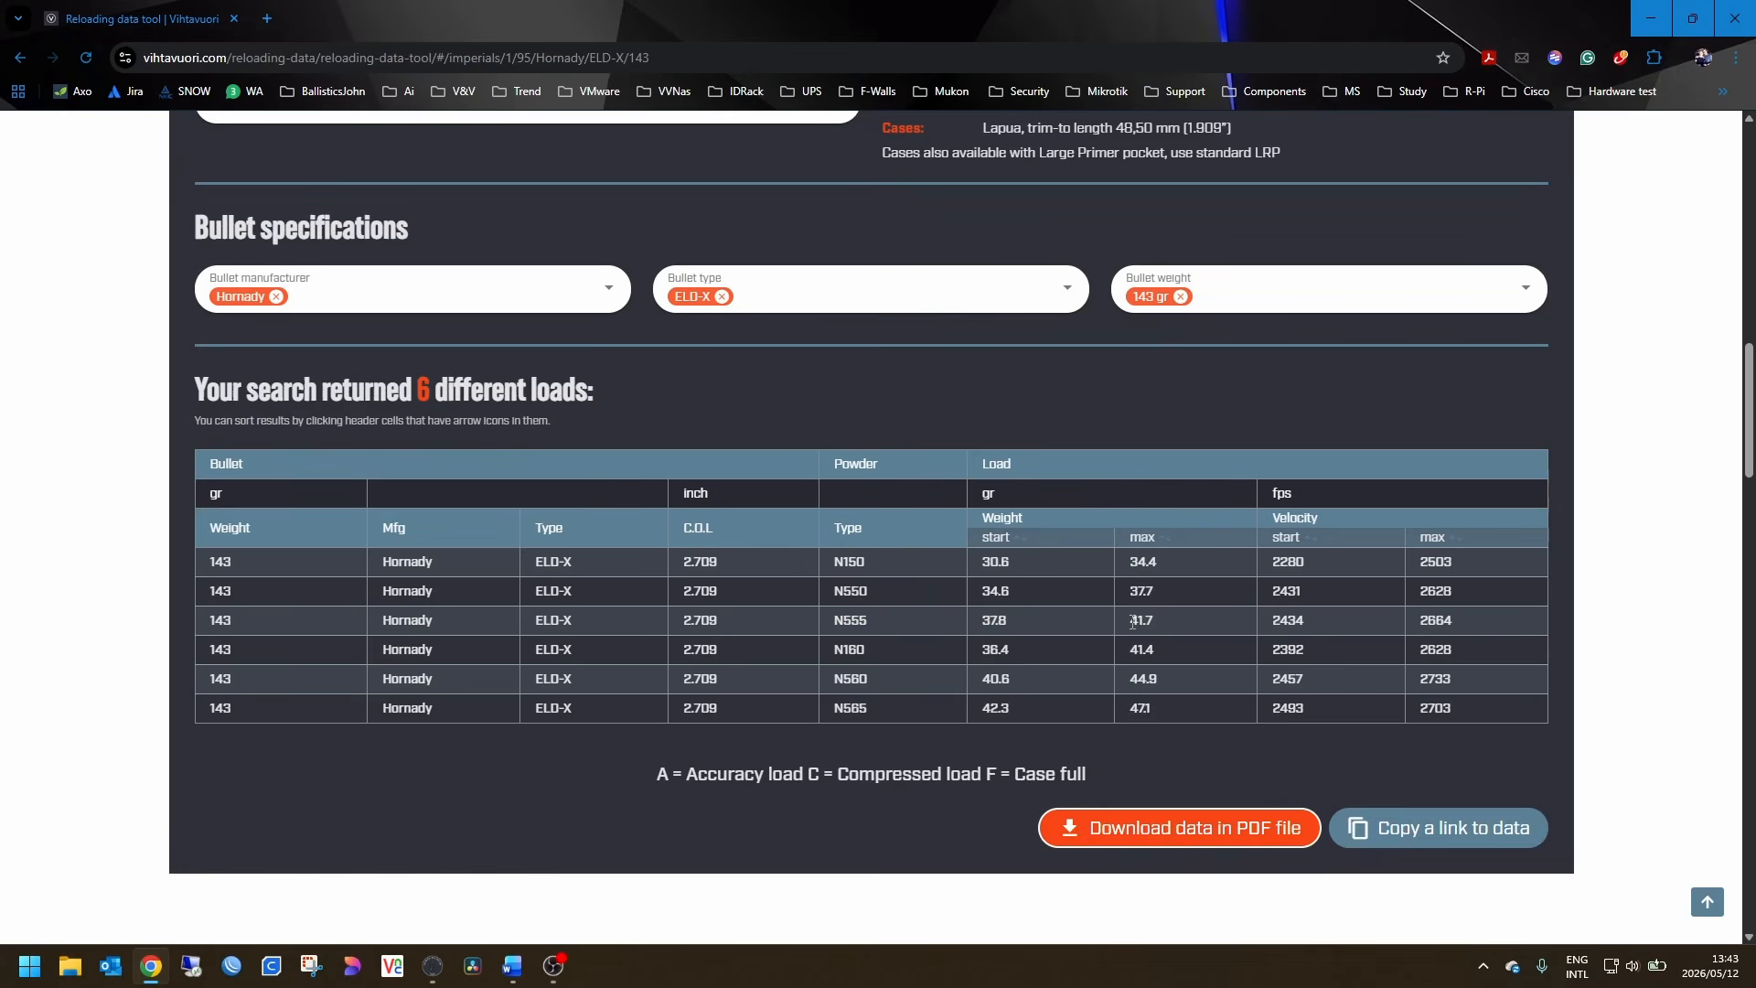
left_click_drag(1132, 622, 1161, 625)
left_click_drag(1269, 624, 1479, 628)
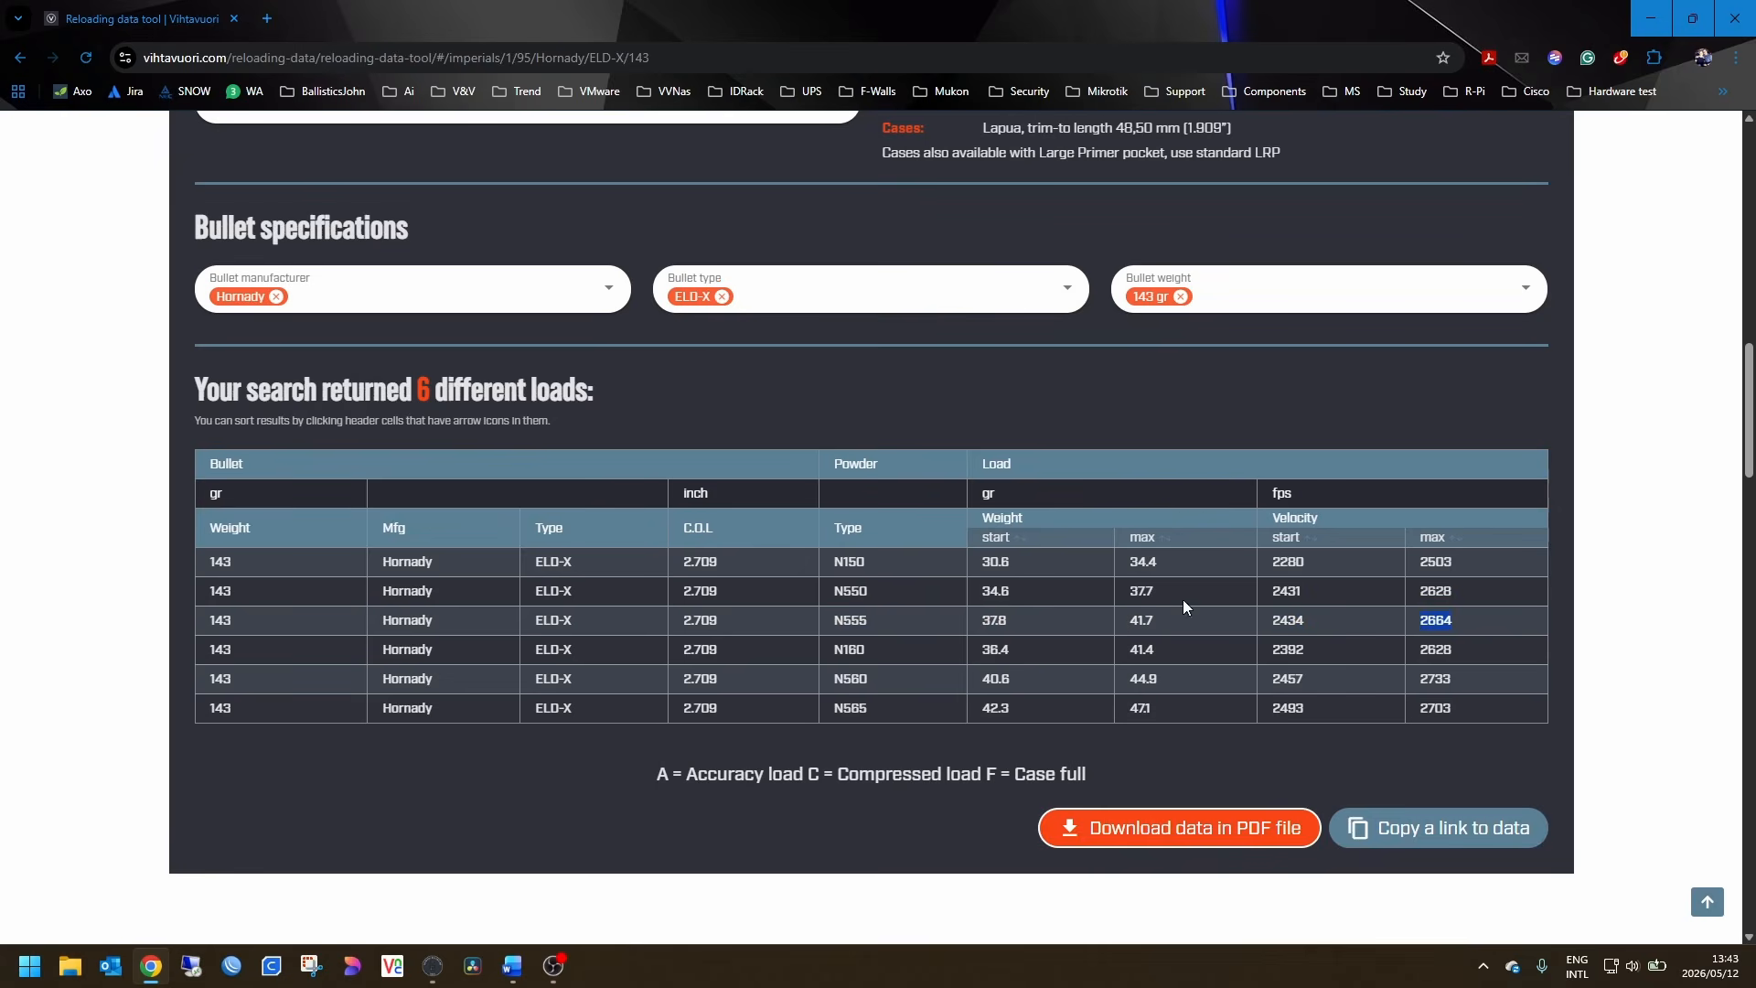
Step: Return to Gordons Reloading Tool and set the powder mass to 40.0 grain and the loading ladder to 10 steps
left_click(552, 967)
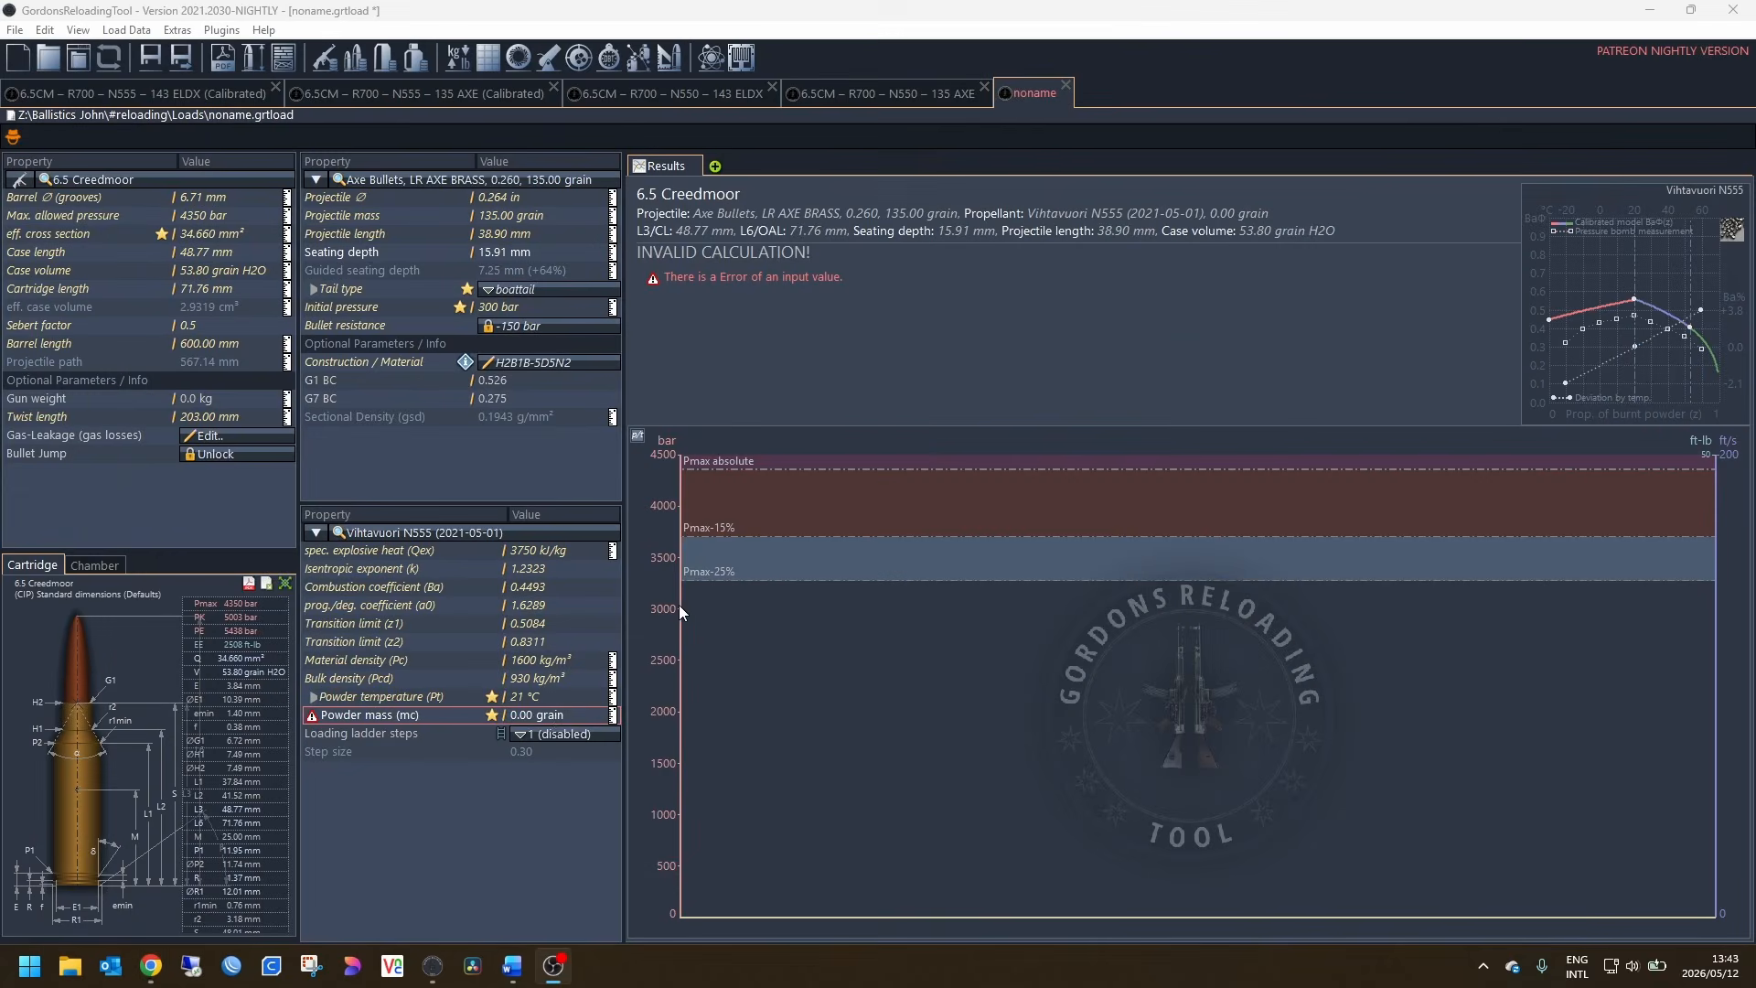
left_click(549, 715)
type("4")
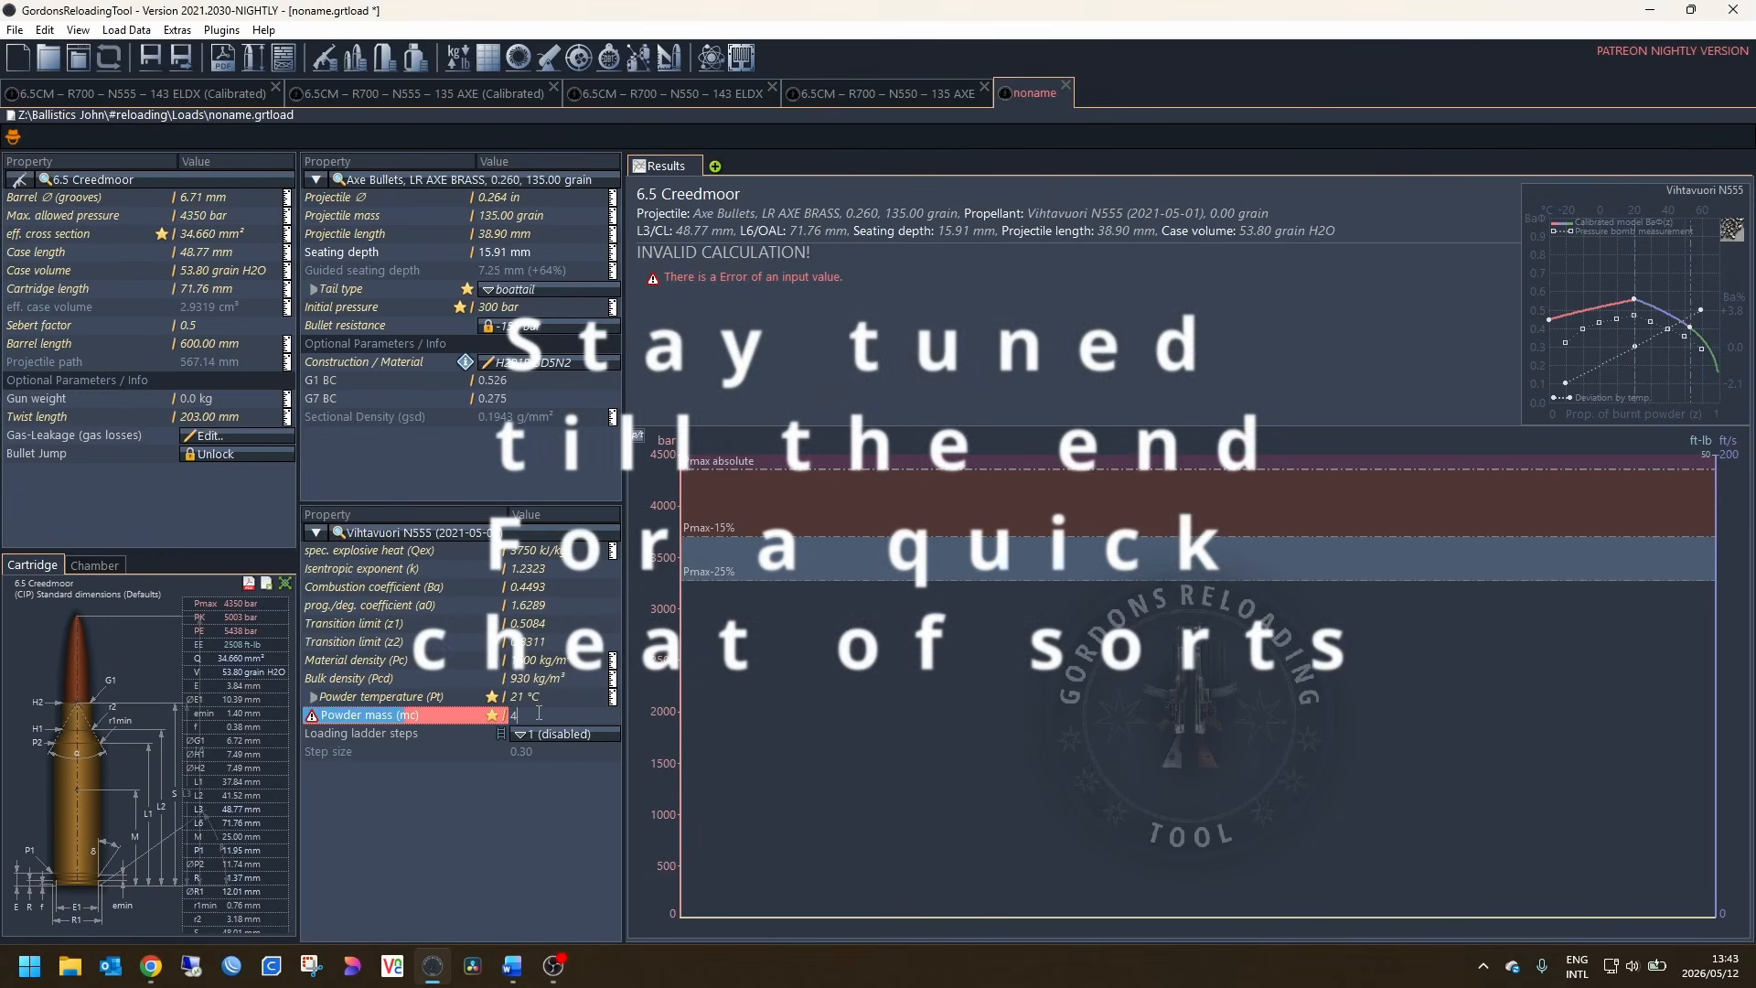
type("0.0")
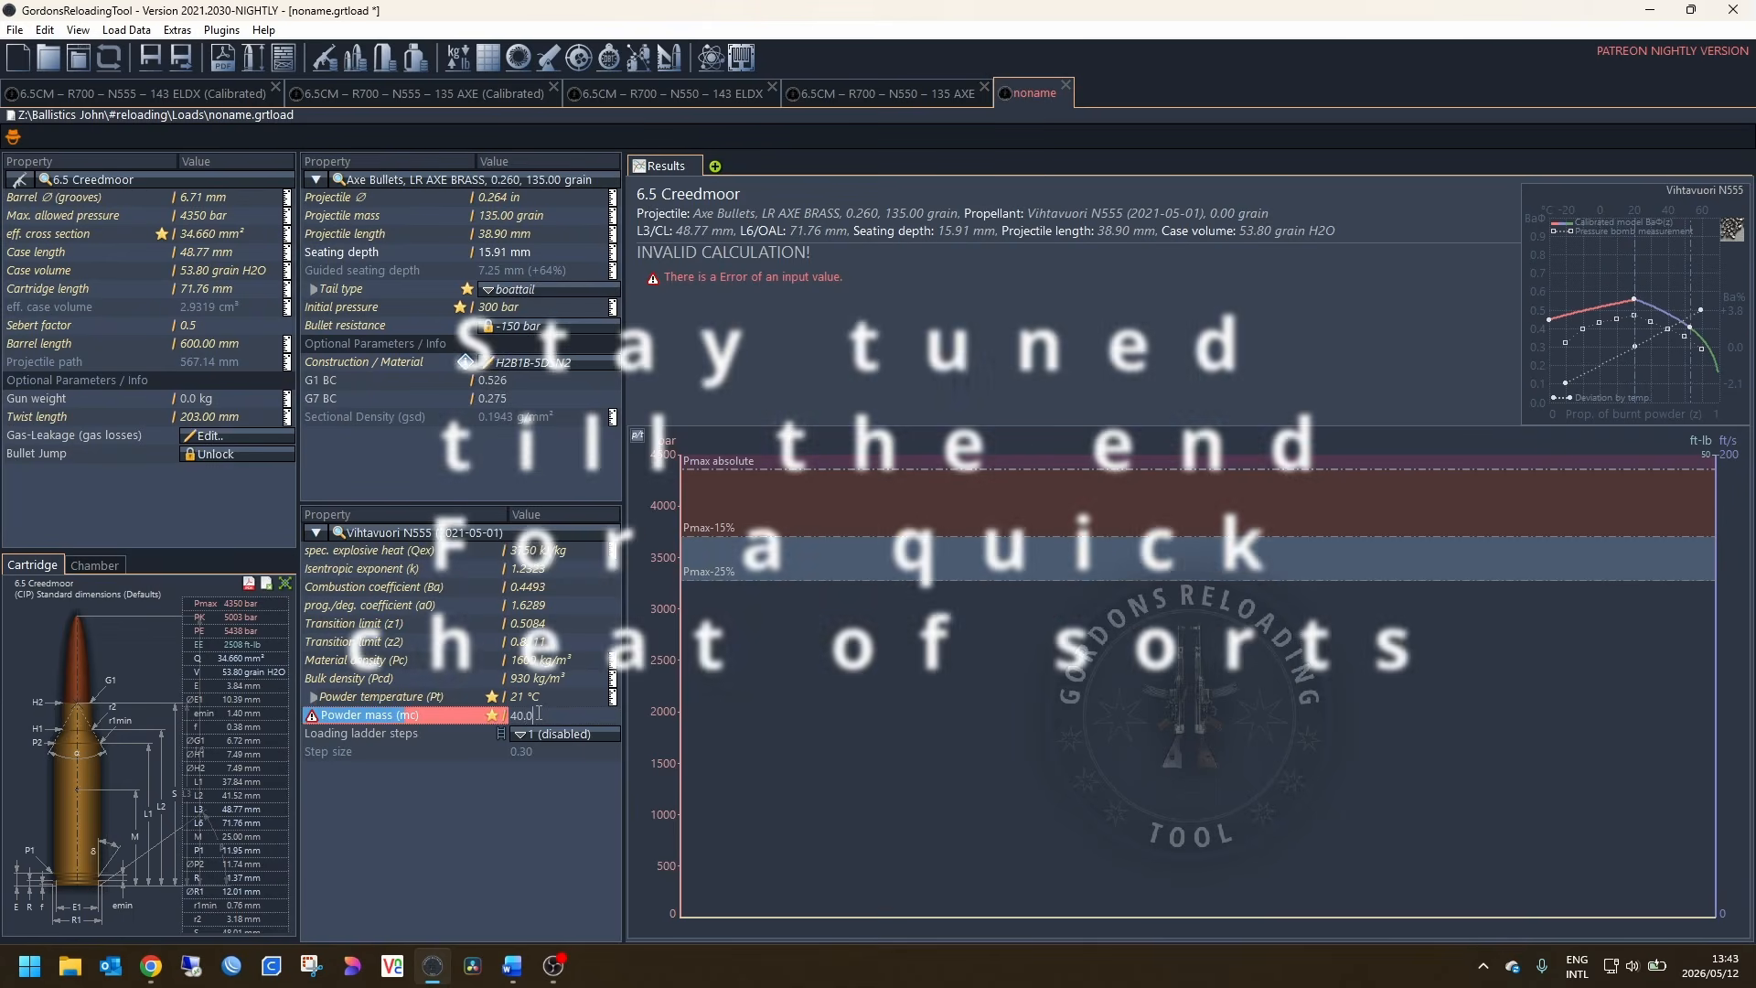
key("Return")
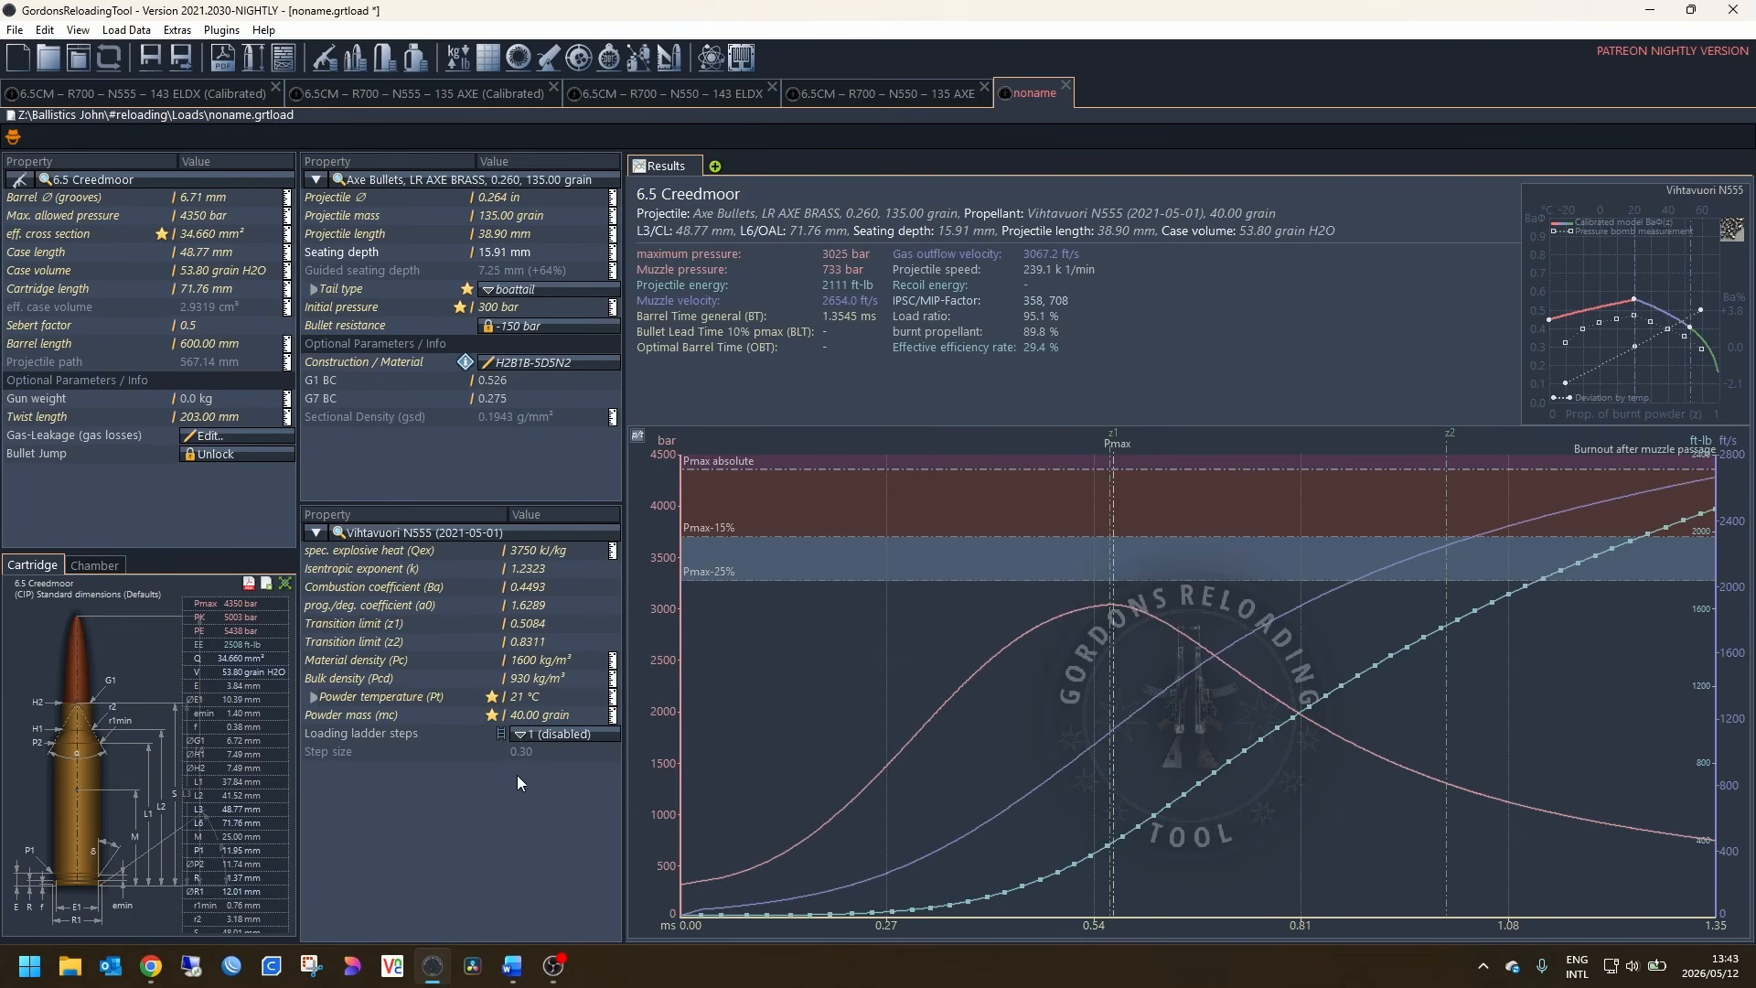
left_click(549, 734)
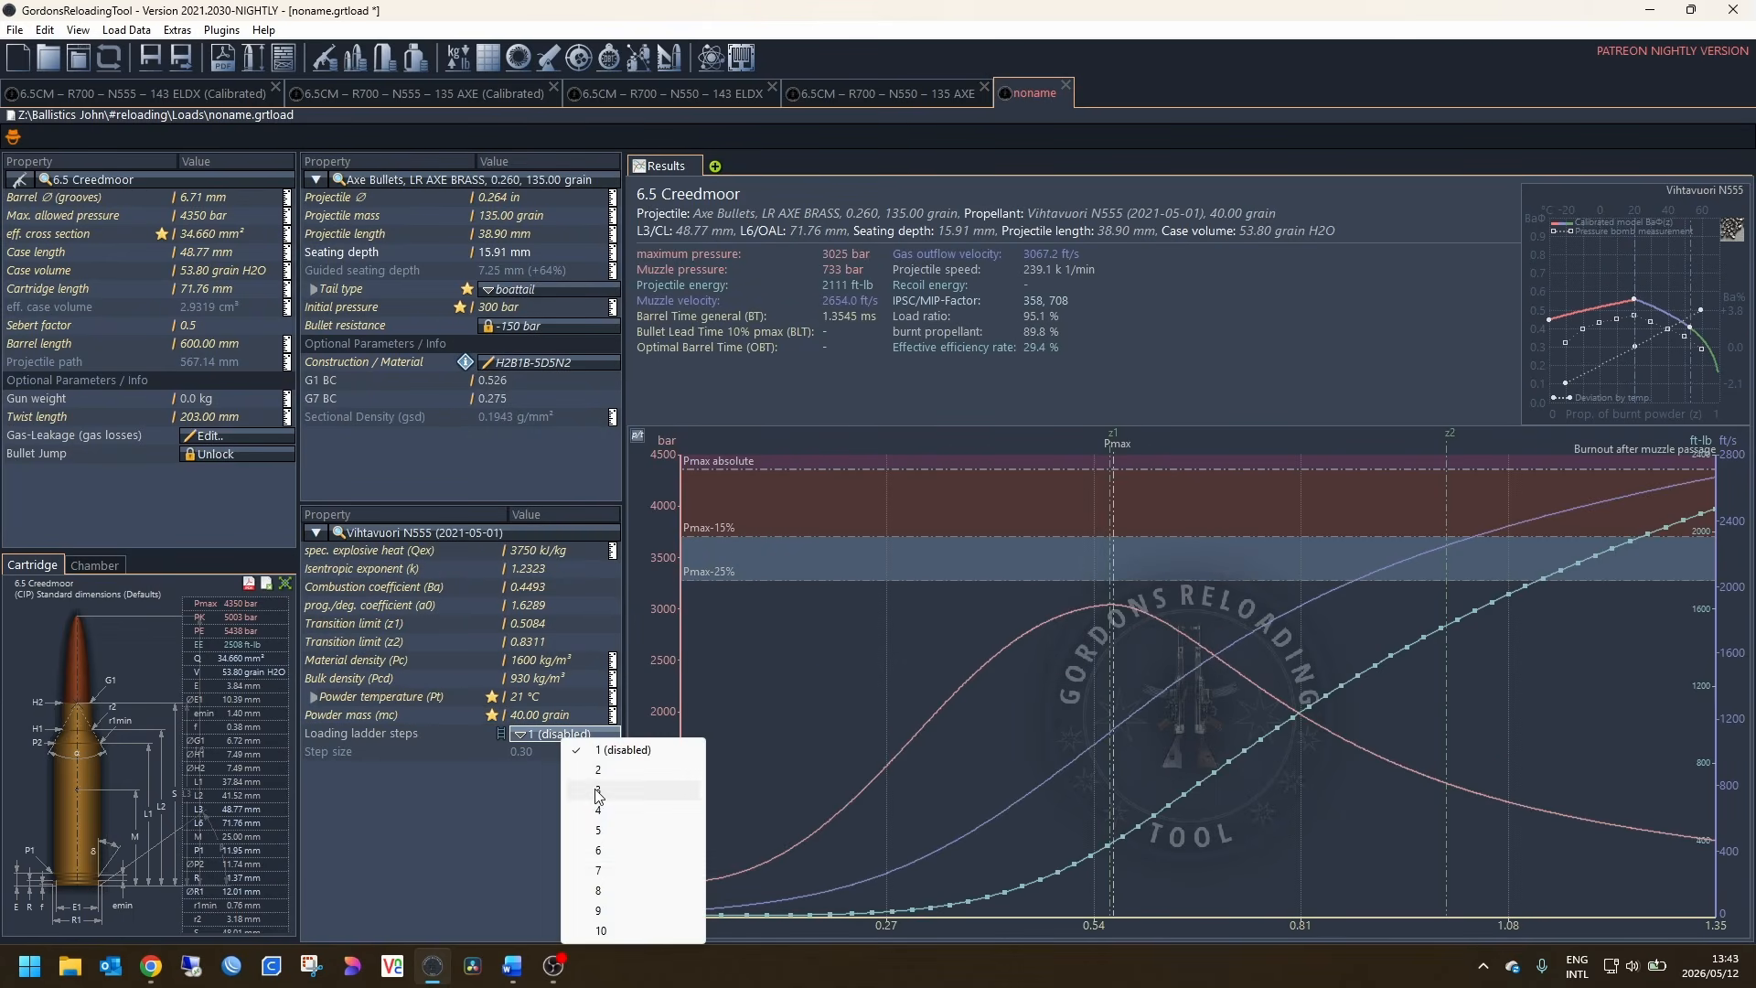
left_click(600, 930)
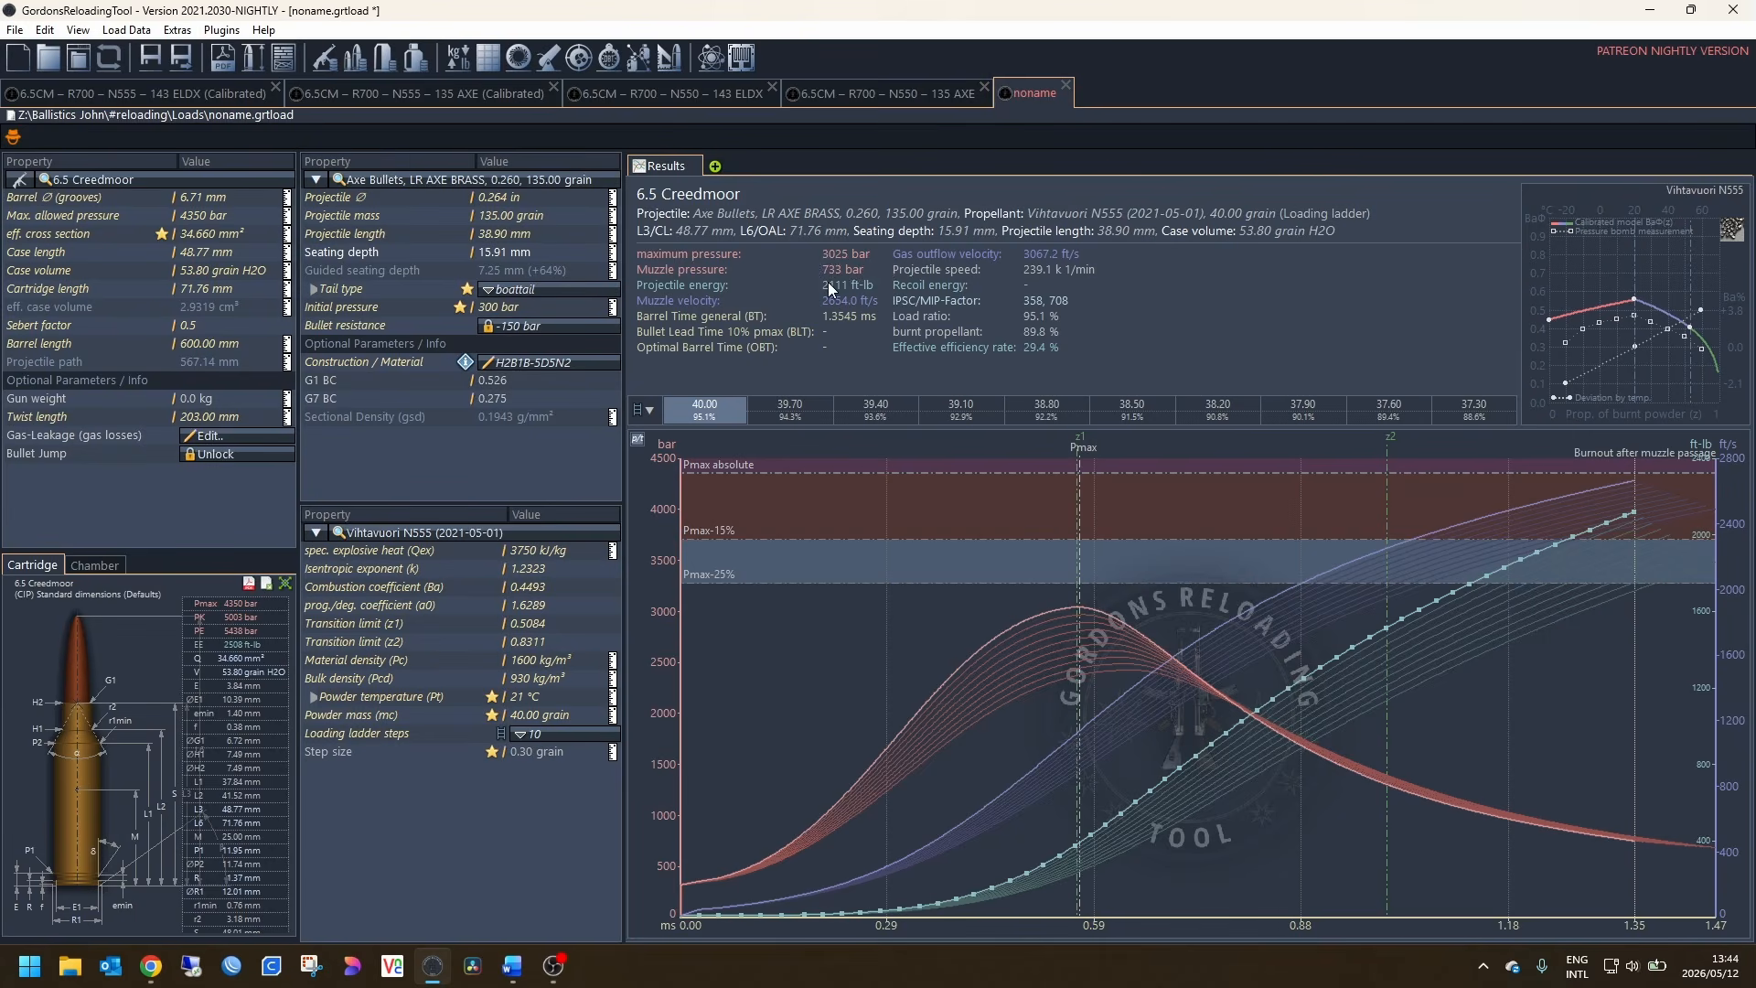
Step: Switch the results' pressure unit to psi, try m/s for velocity, and set the velocities back to ft/s
left_click(887, 275)
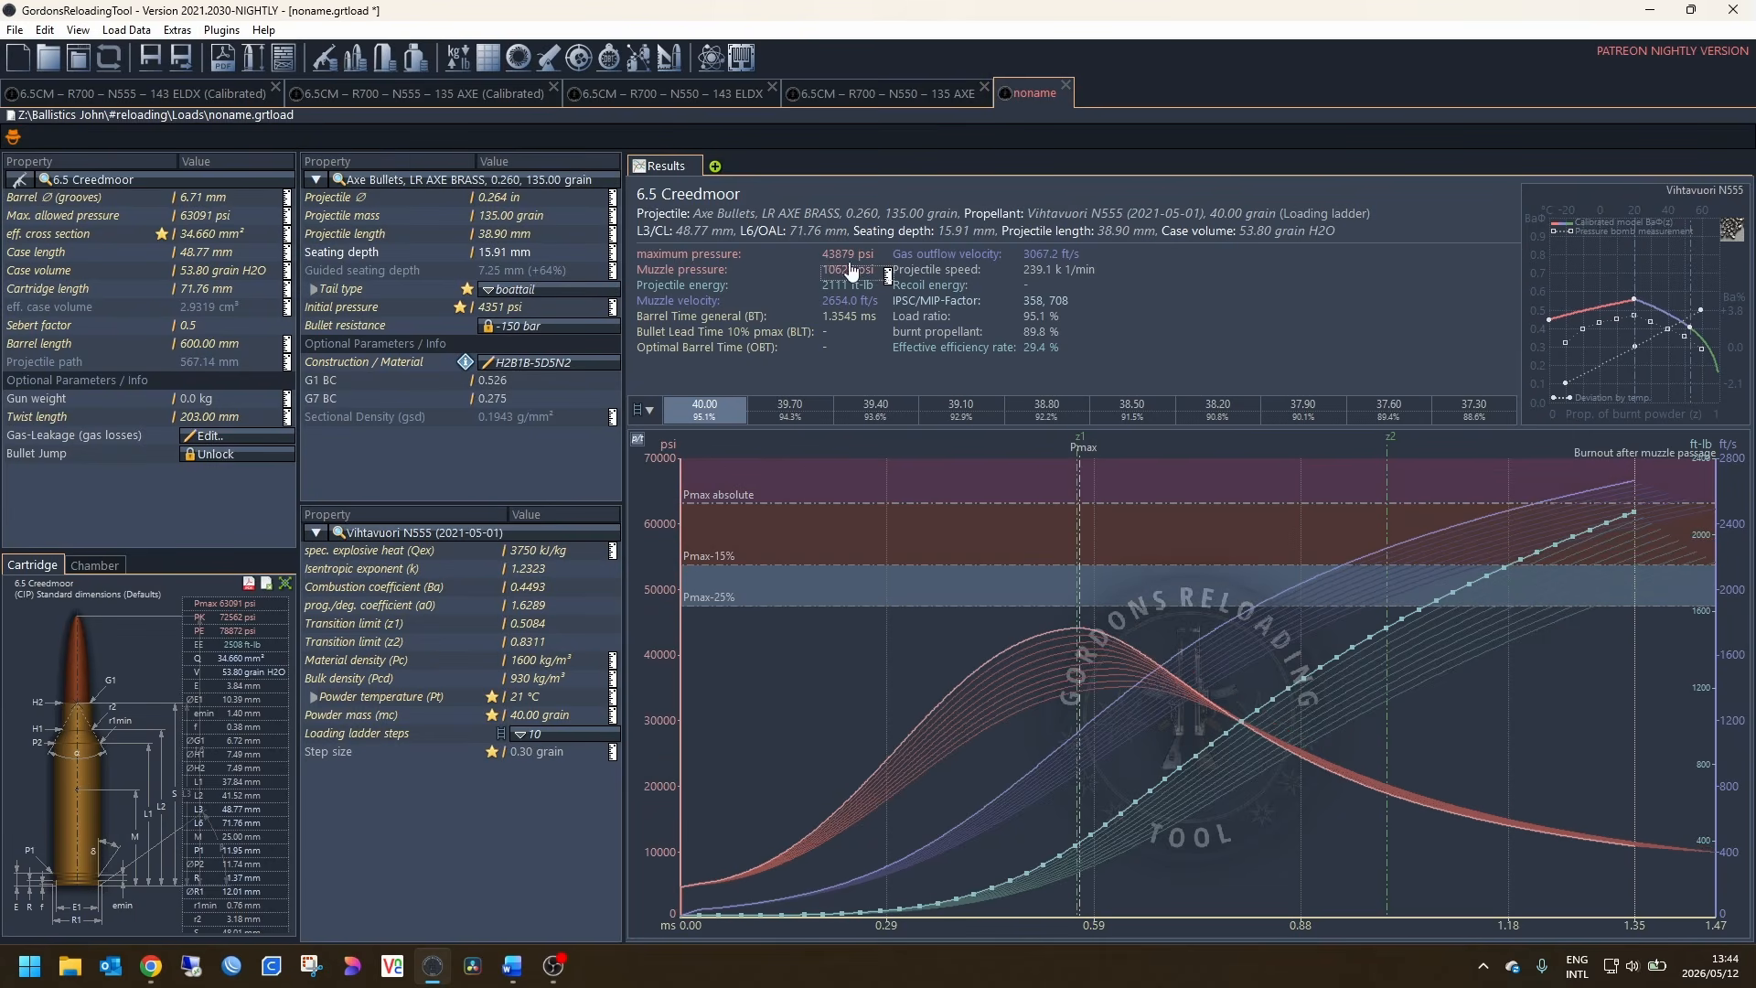
left_click(885, 302)
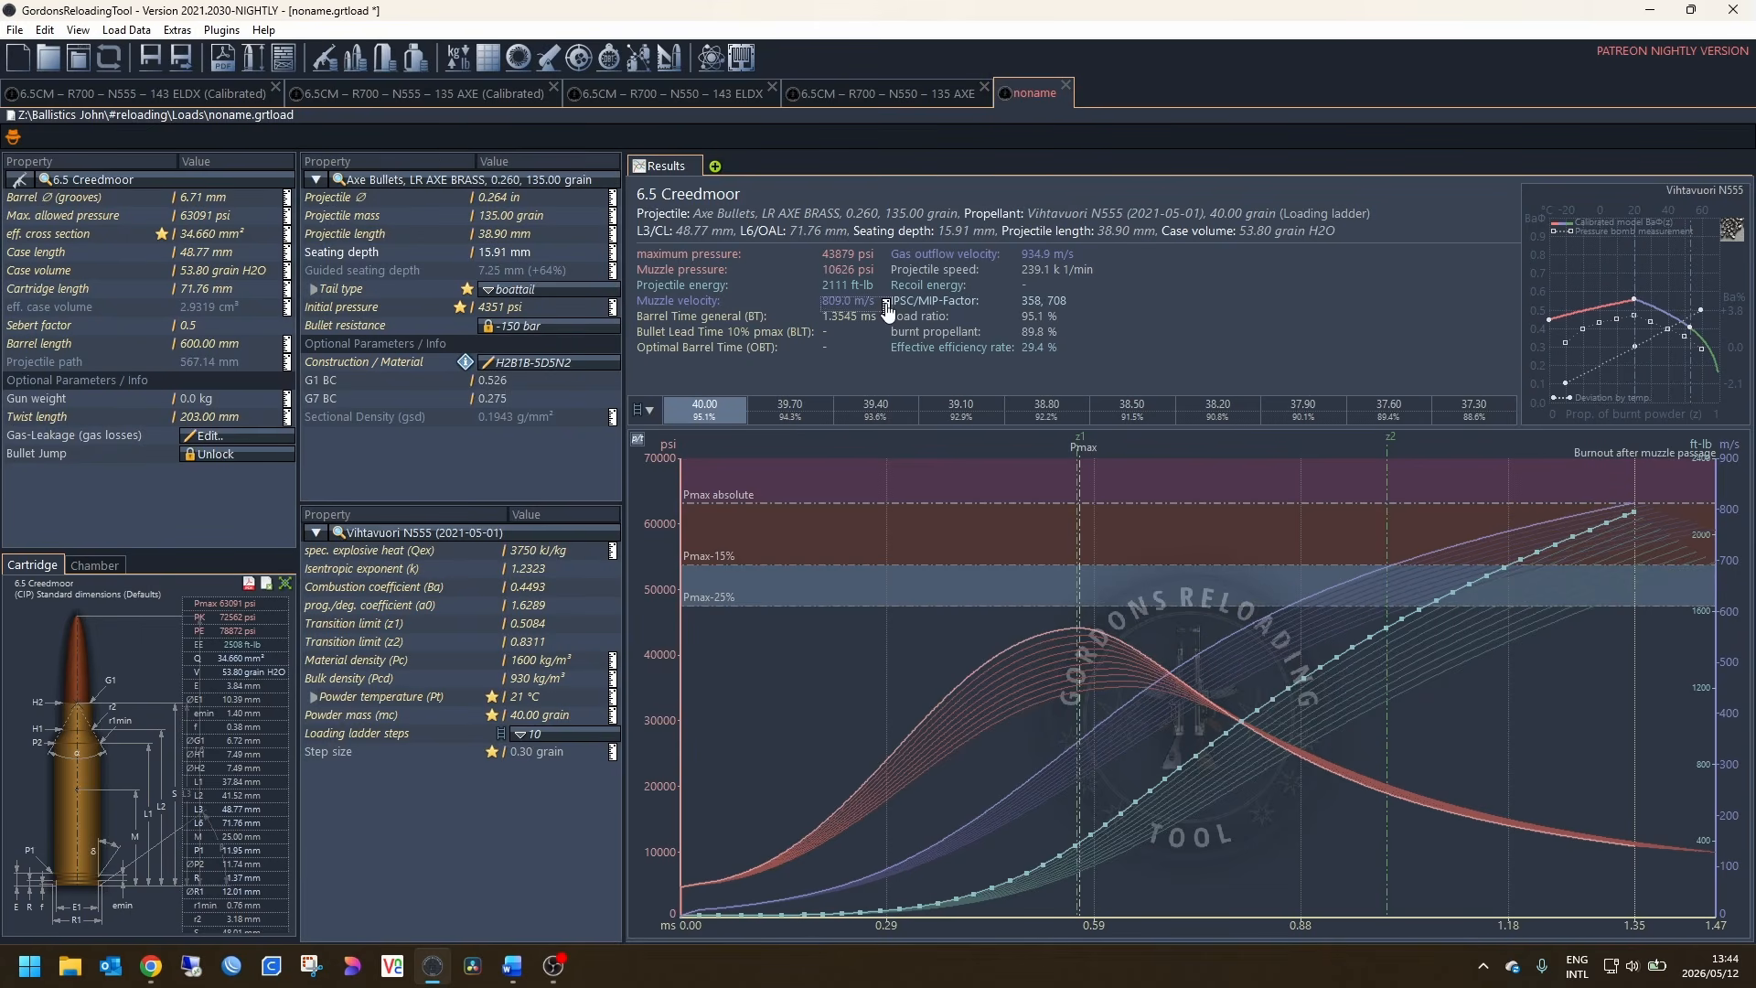
left_click(886, 303)
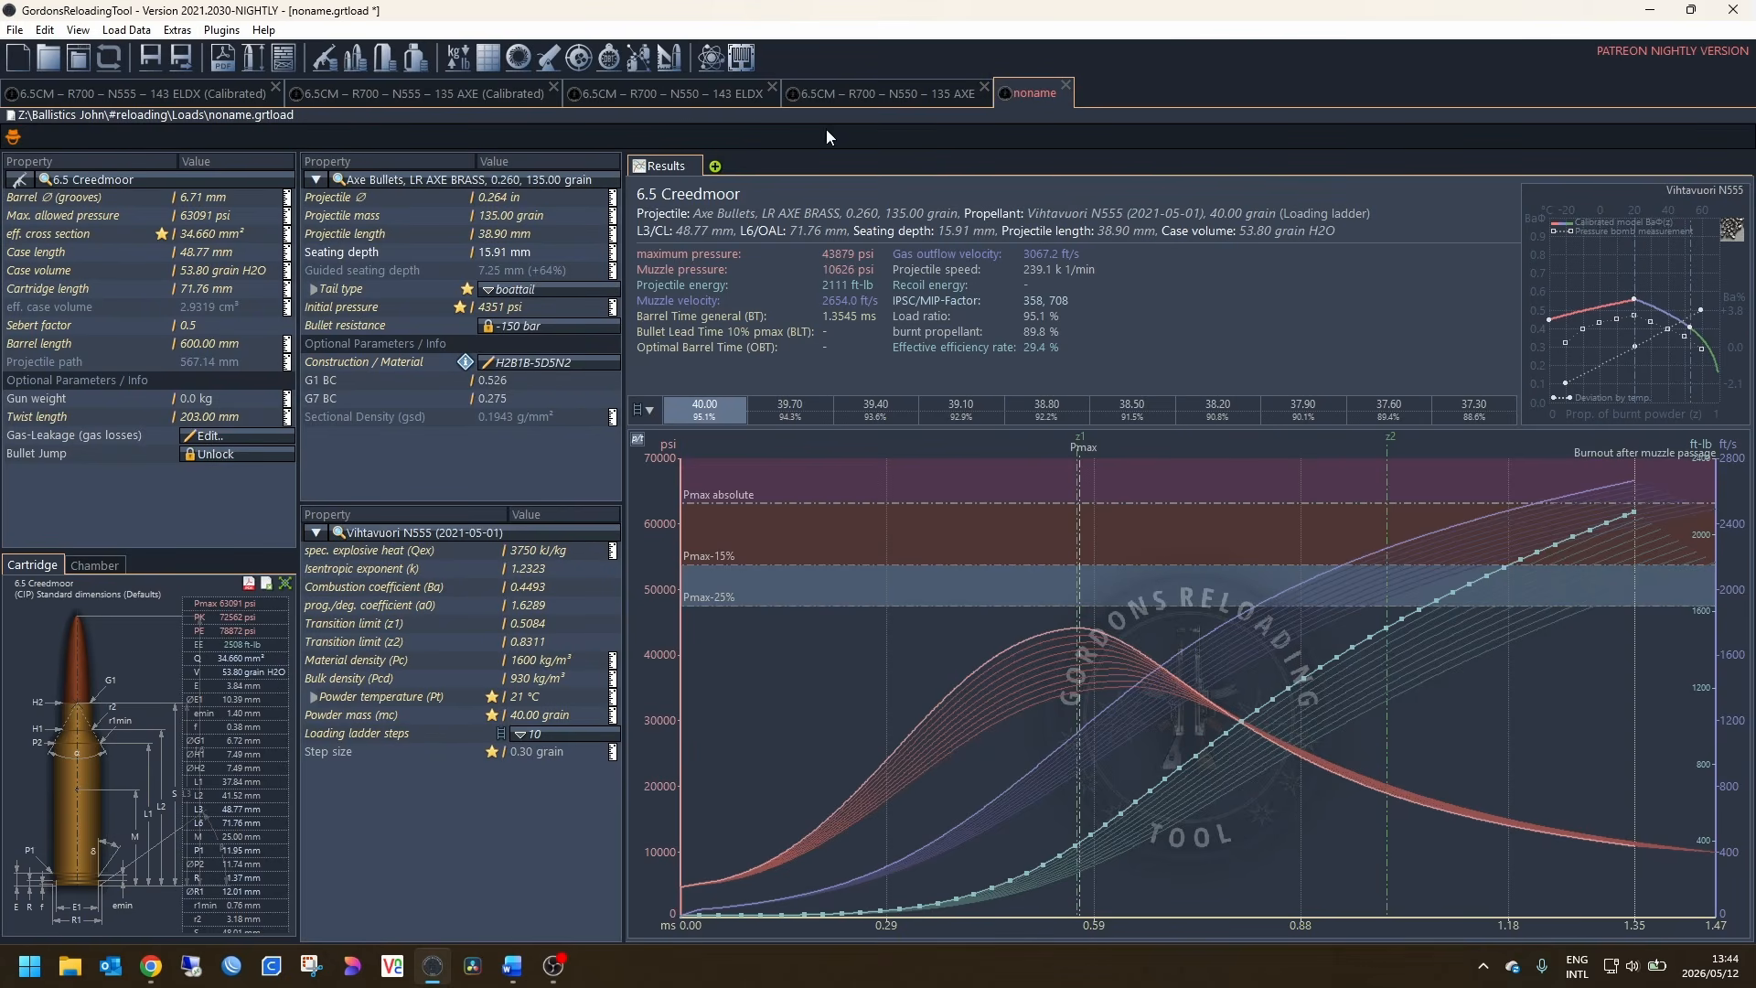
Step: Bring up the 6.5CM – R700 – N555 – 135 AXE (Calibrated) load and check its case length
left_click(436, 92)
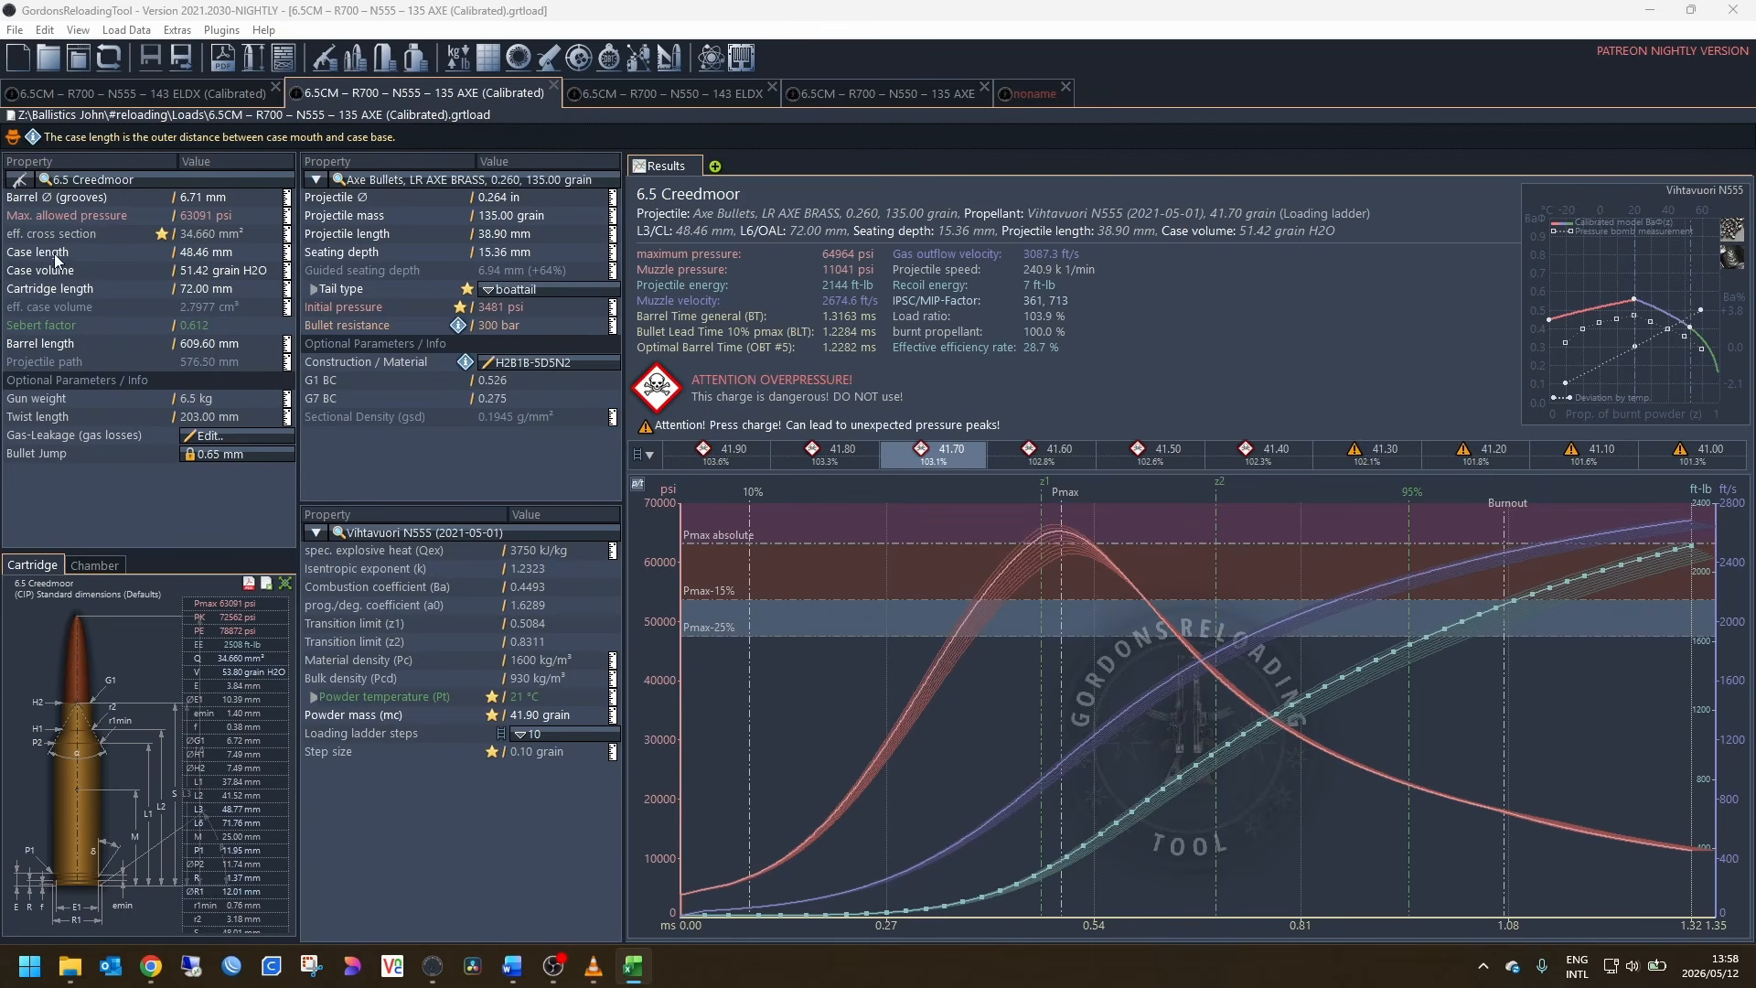
left_click(227, 252)
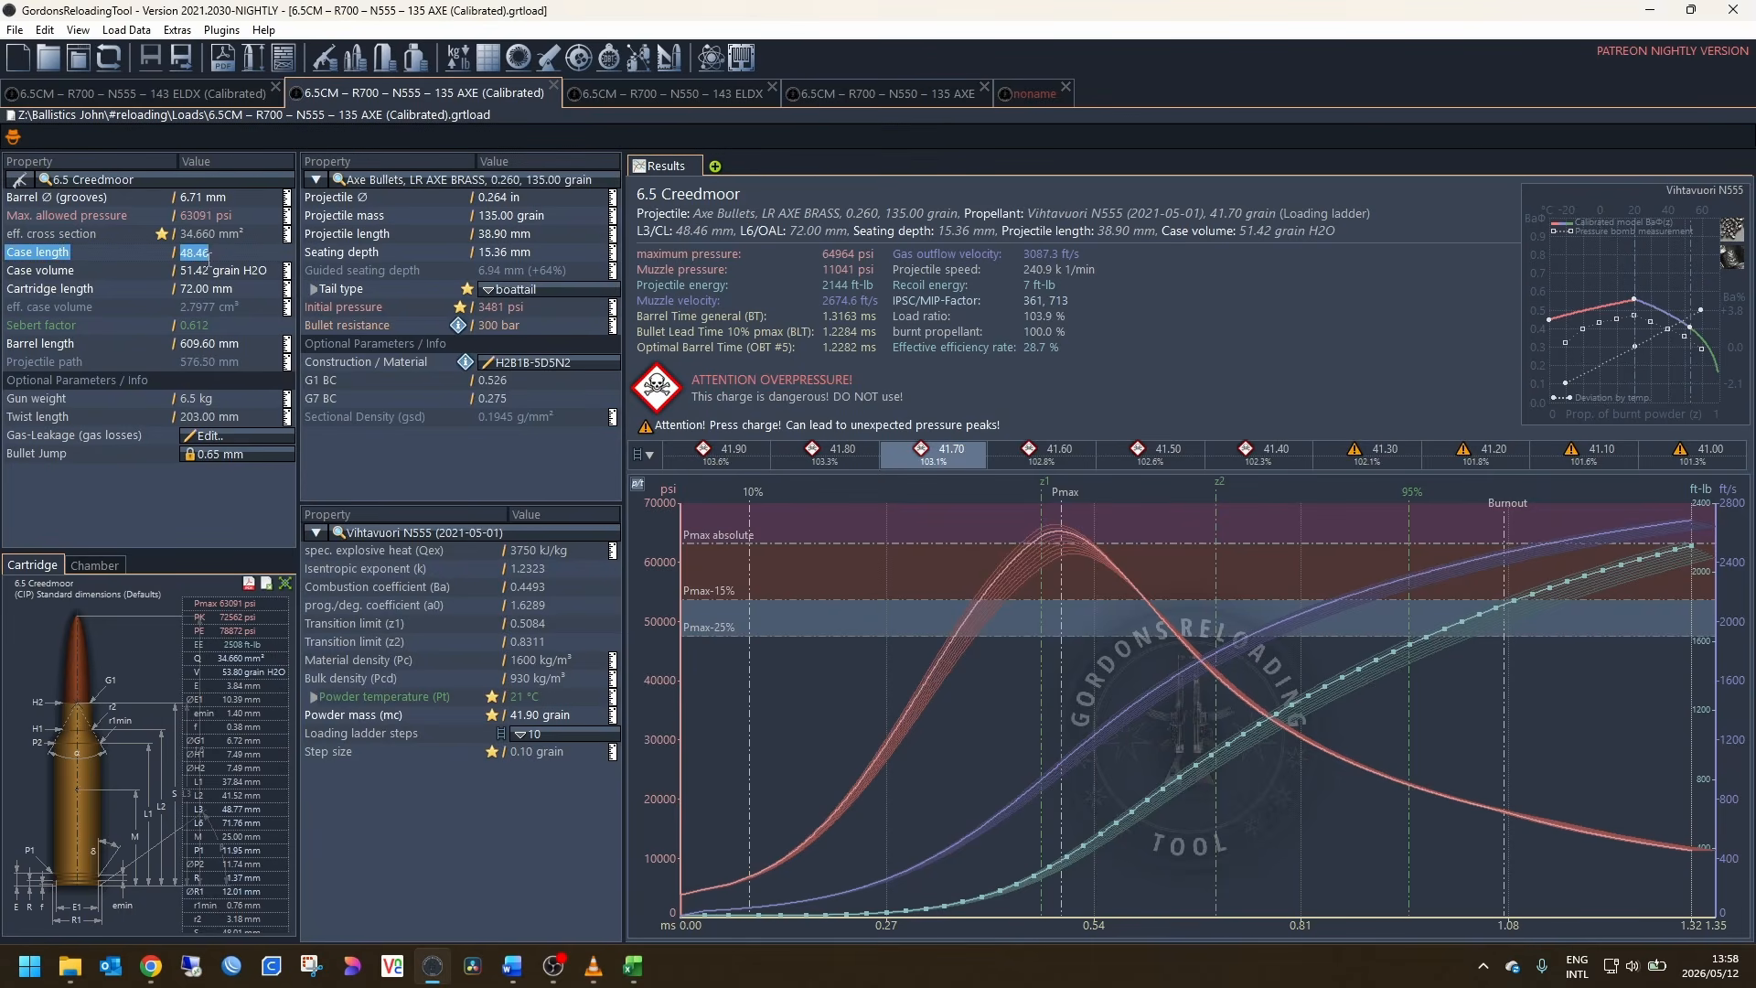
left_click(209, 257)
Step: Switch to the Case Tracker workbook in Excel and examine the Lapua case lengths and their average
left_click_drag(983, 2, 1058, 4)
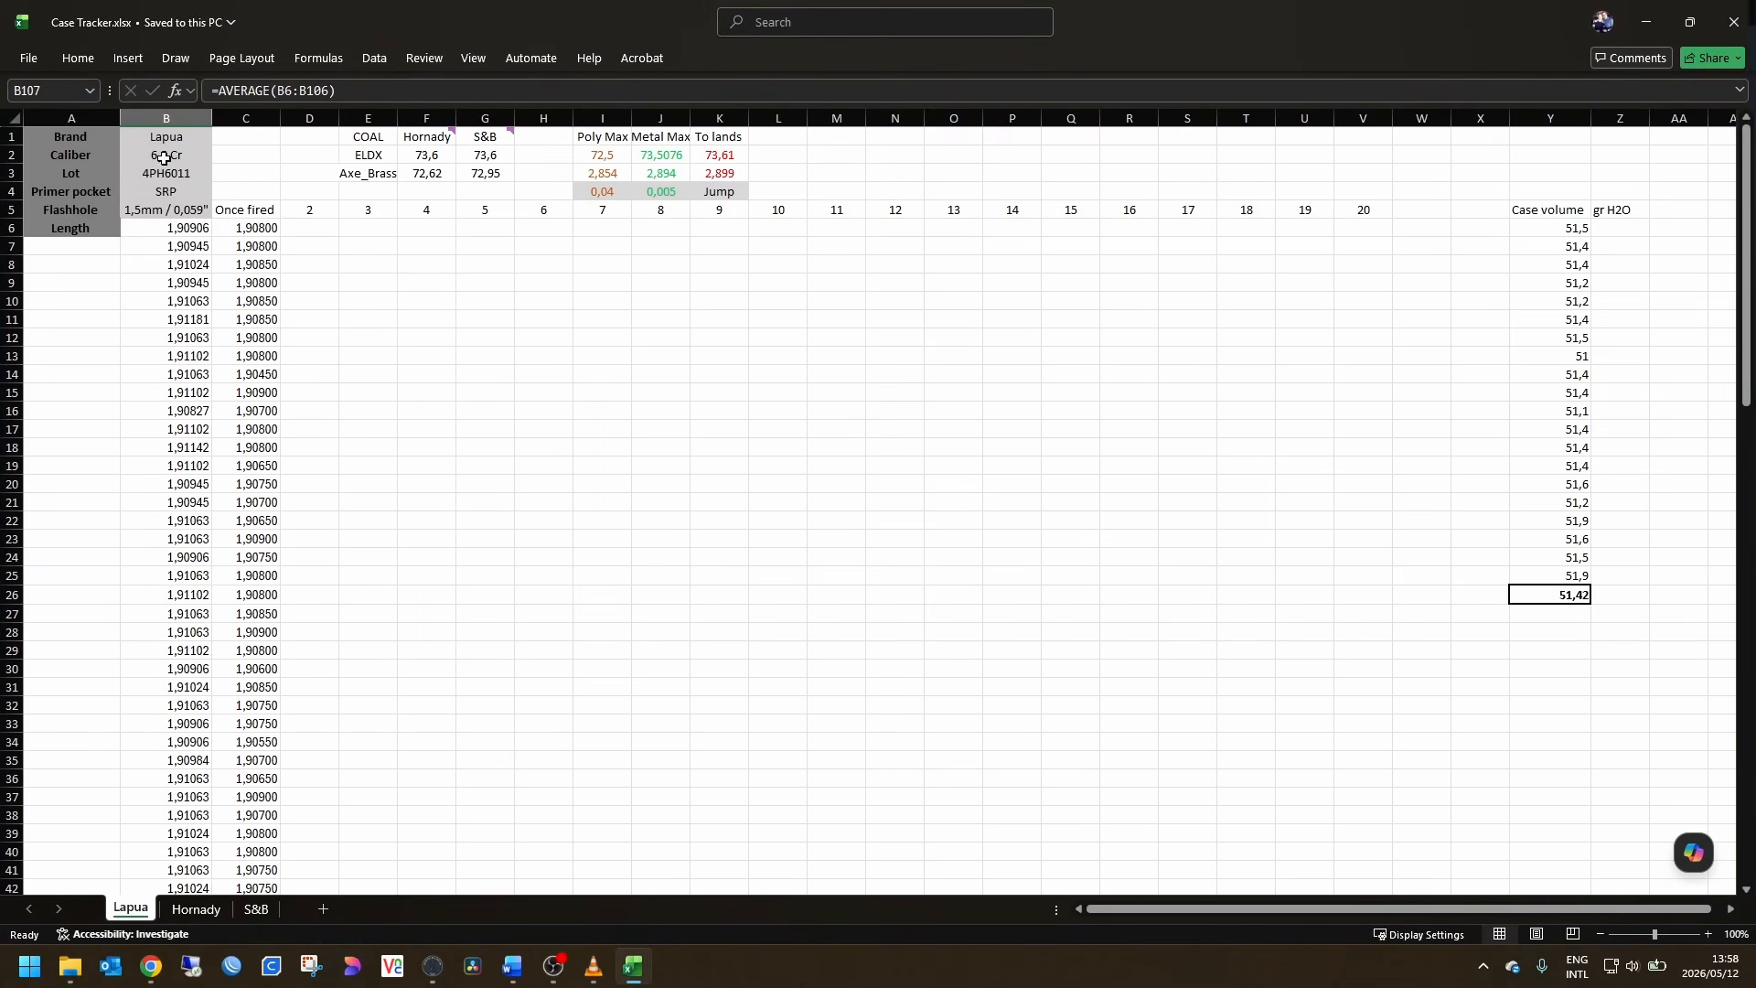
scroll(170, 231, "down", 1)
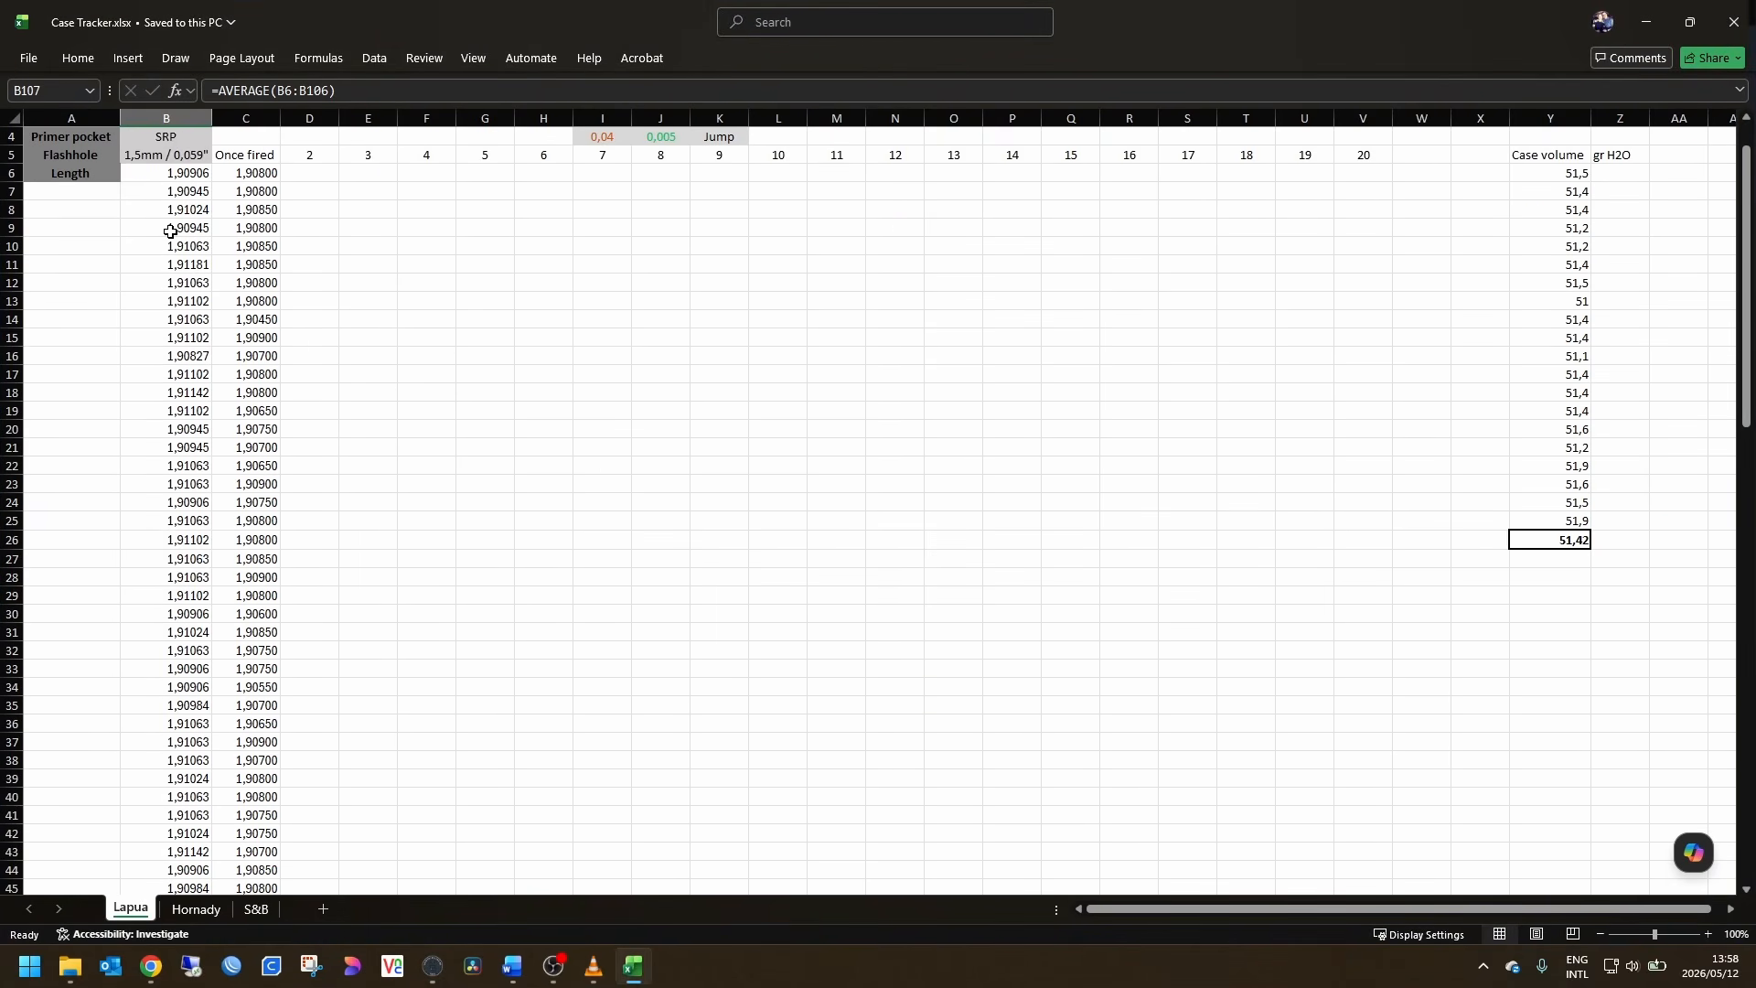
scroll(170, 232, "down", 11)
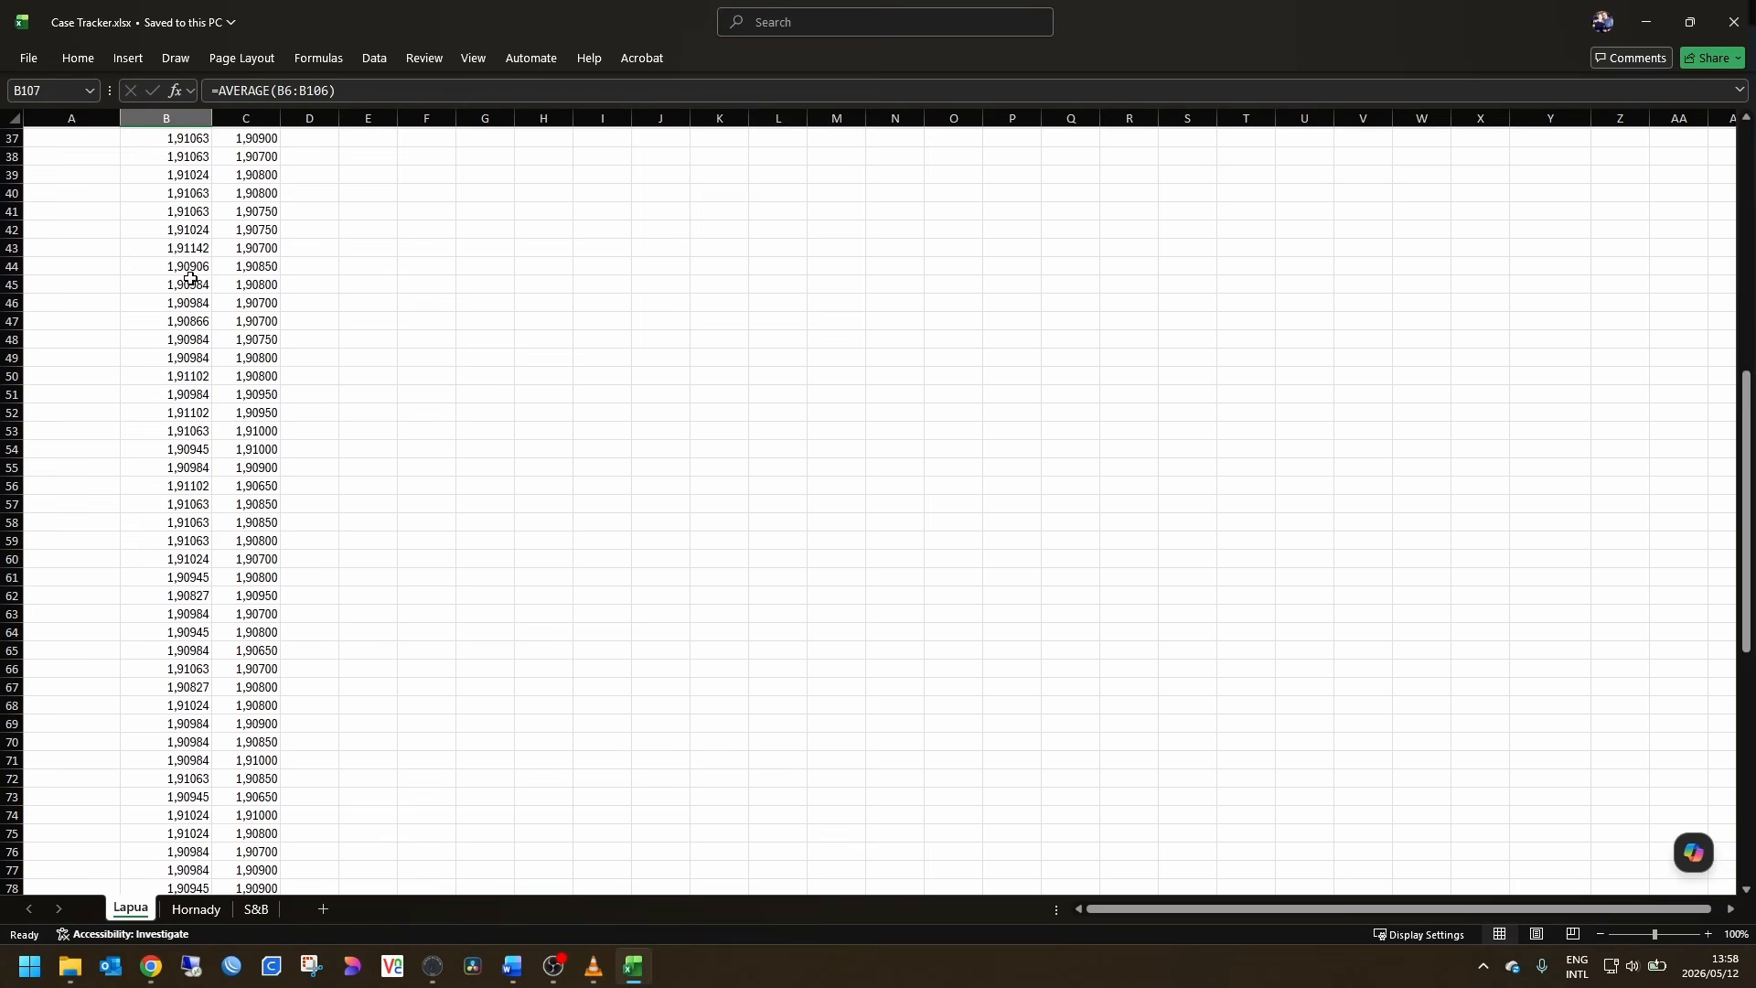
scroll(190, 278, "down", 16)
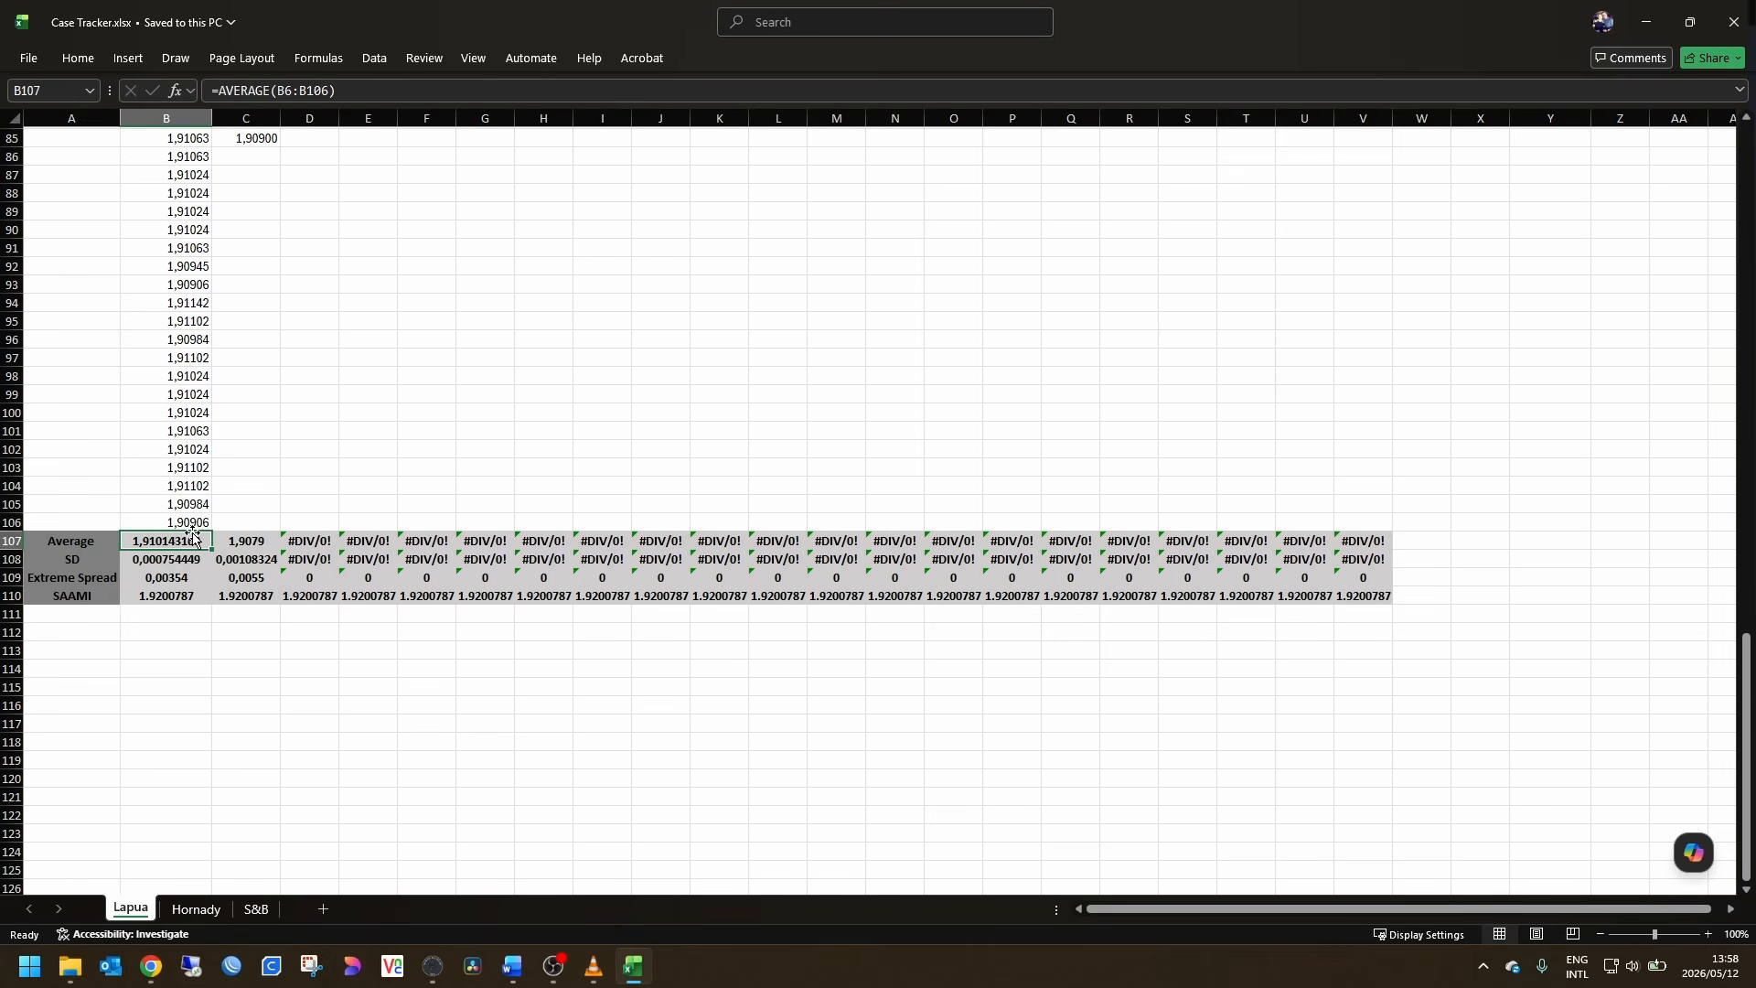
scroll(251, 535, "up", 20)
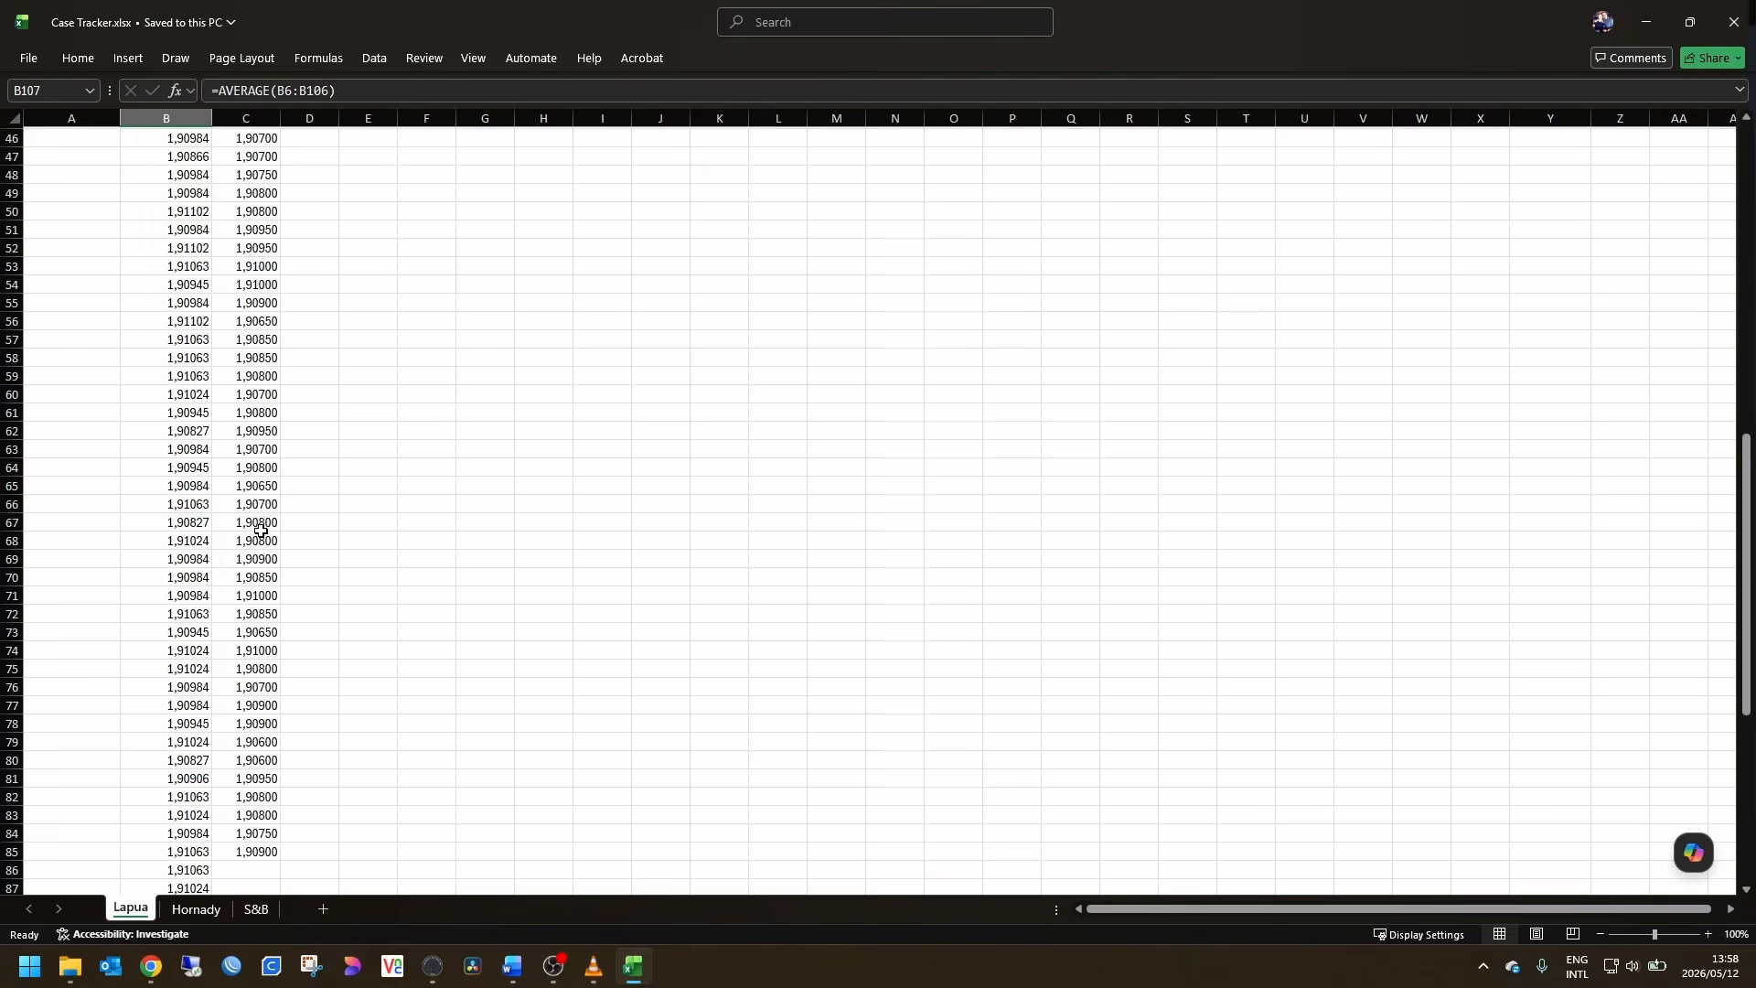
scroll(265, 535, "up", 1)
Step: Return to Gordons Reloading Tool and check the calibrated load's case volume and cartridge length
left_click_drag(379, 15, 1755, 233)
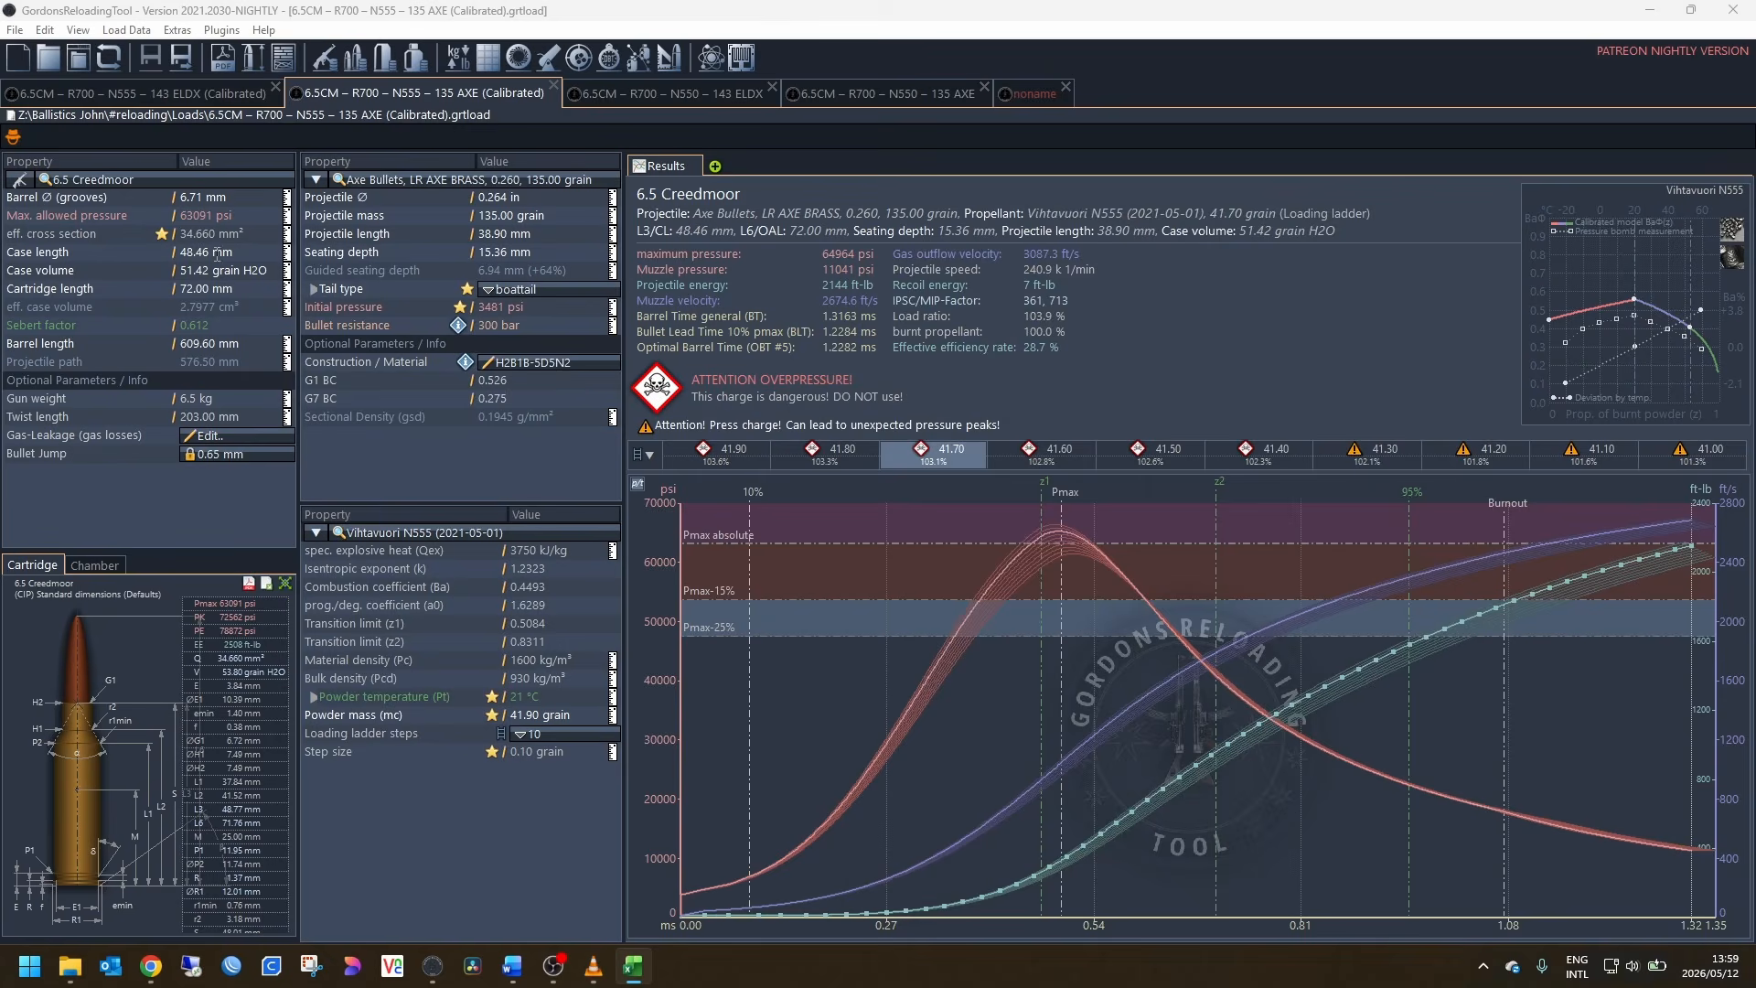
left_click(25, 272)
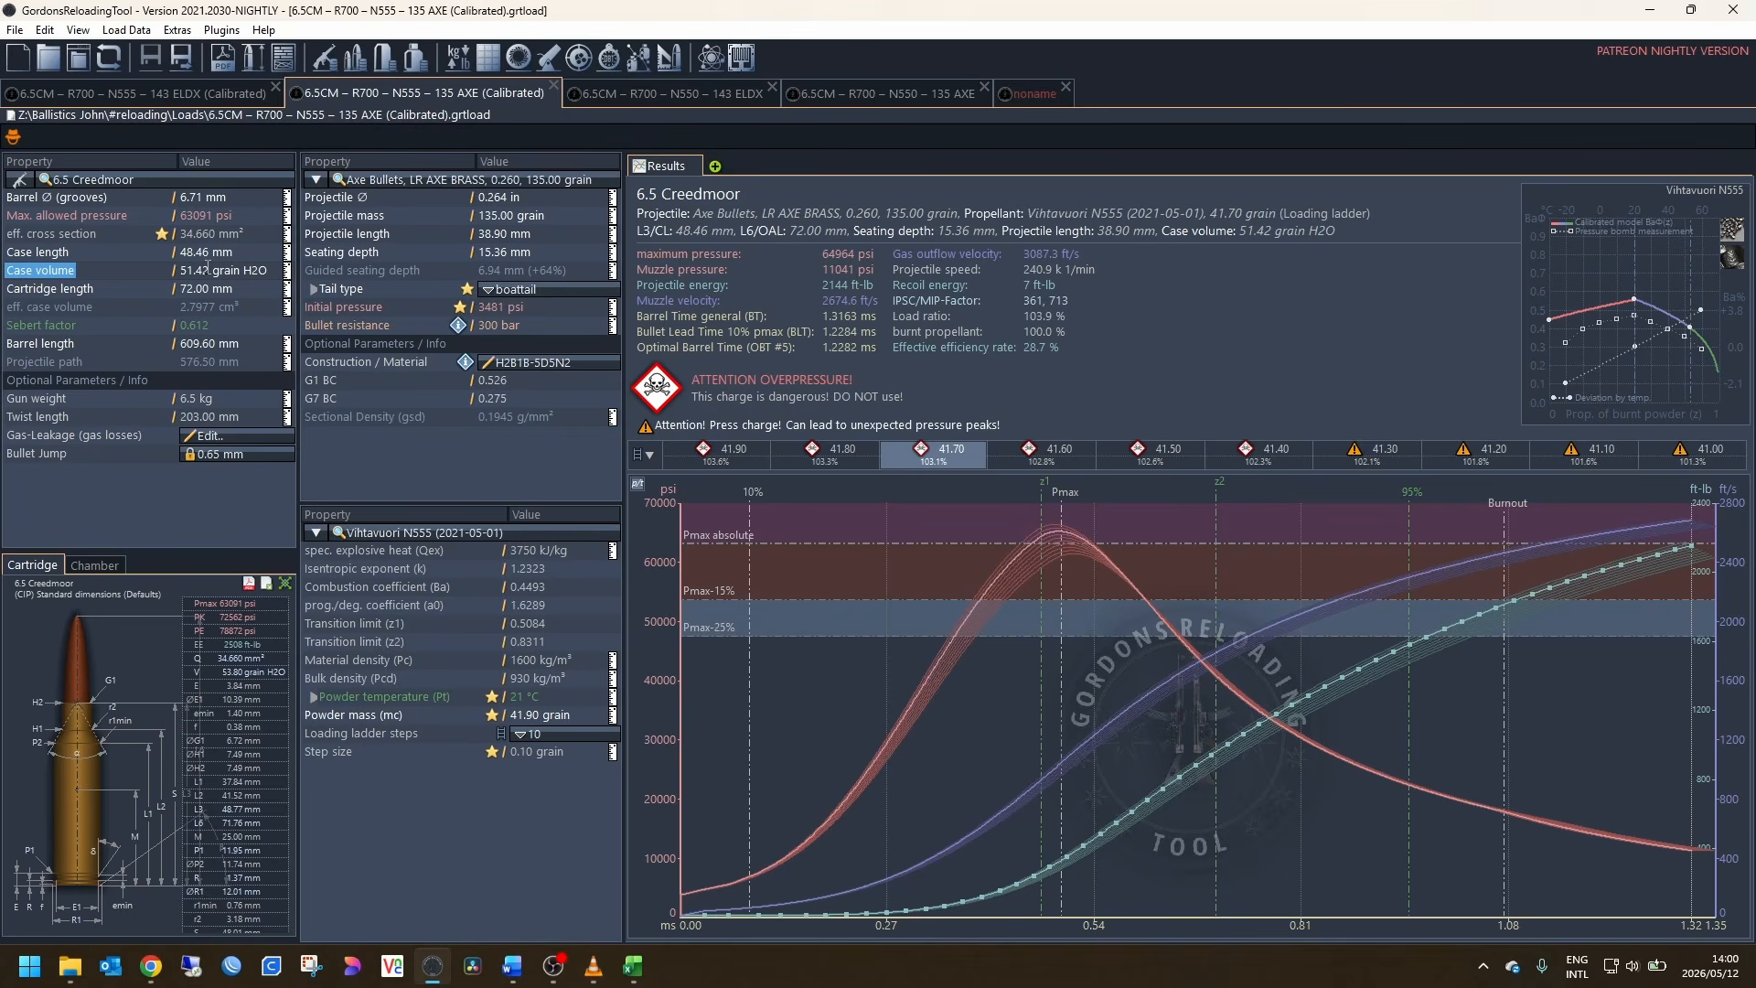
left_click(84, 289)
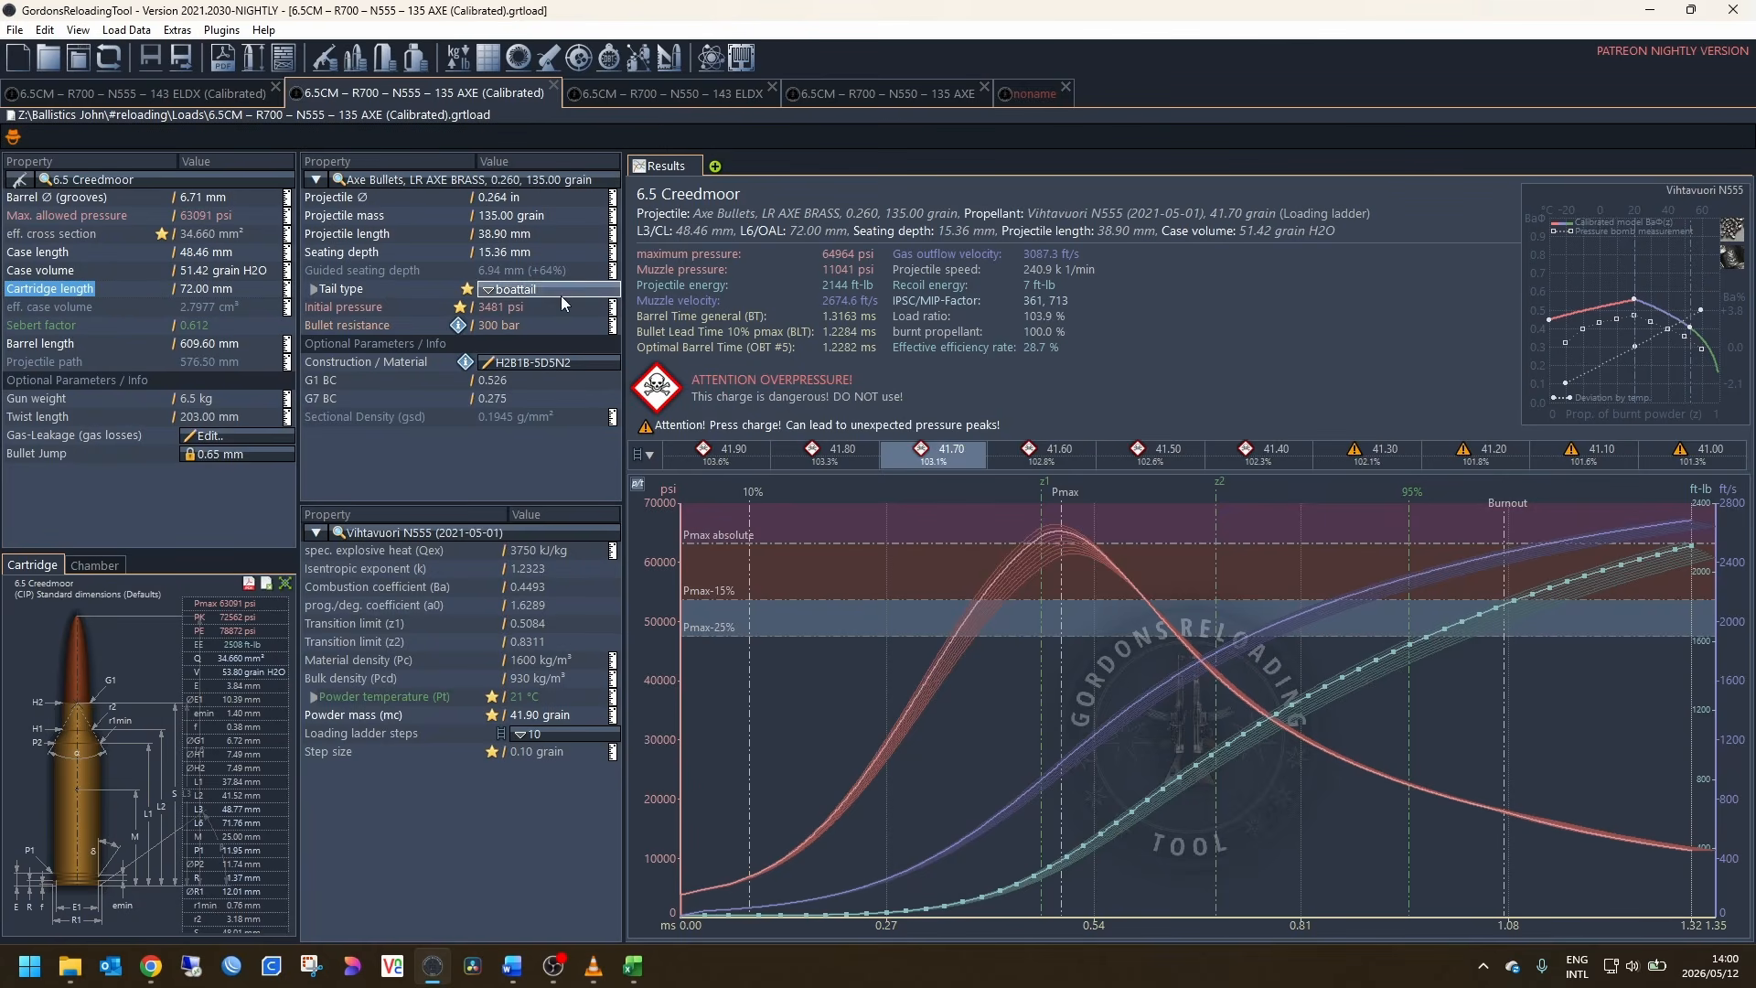
Step: Switch to the Case Tracker workbook and examine the Poly Max, Metal Max and To lands cartridge lengths
left_click_drag(1755, 197, 1098, 1)
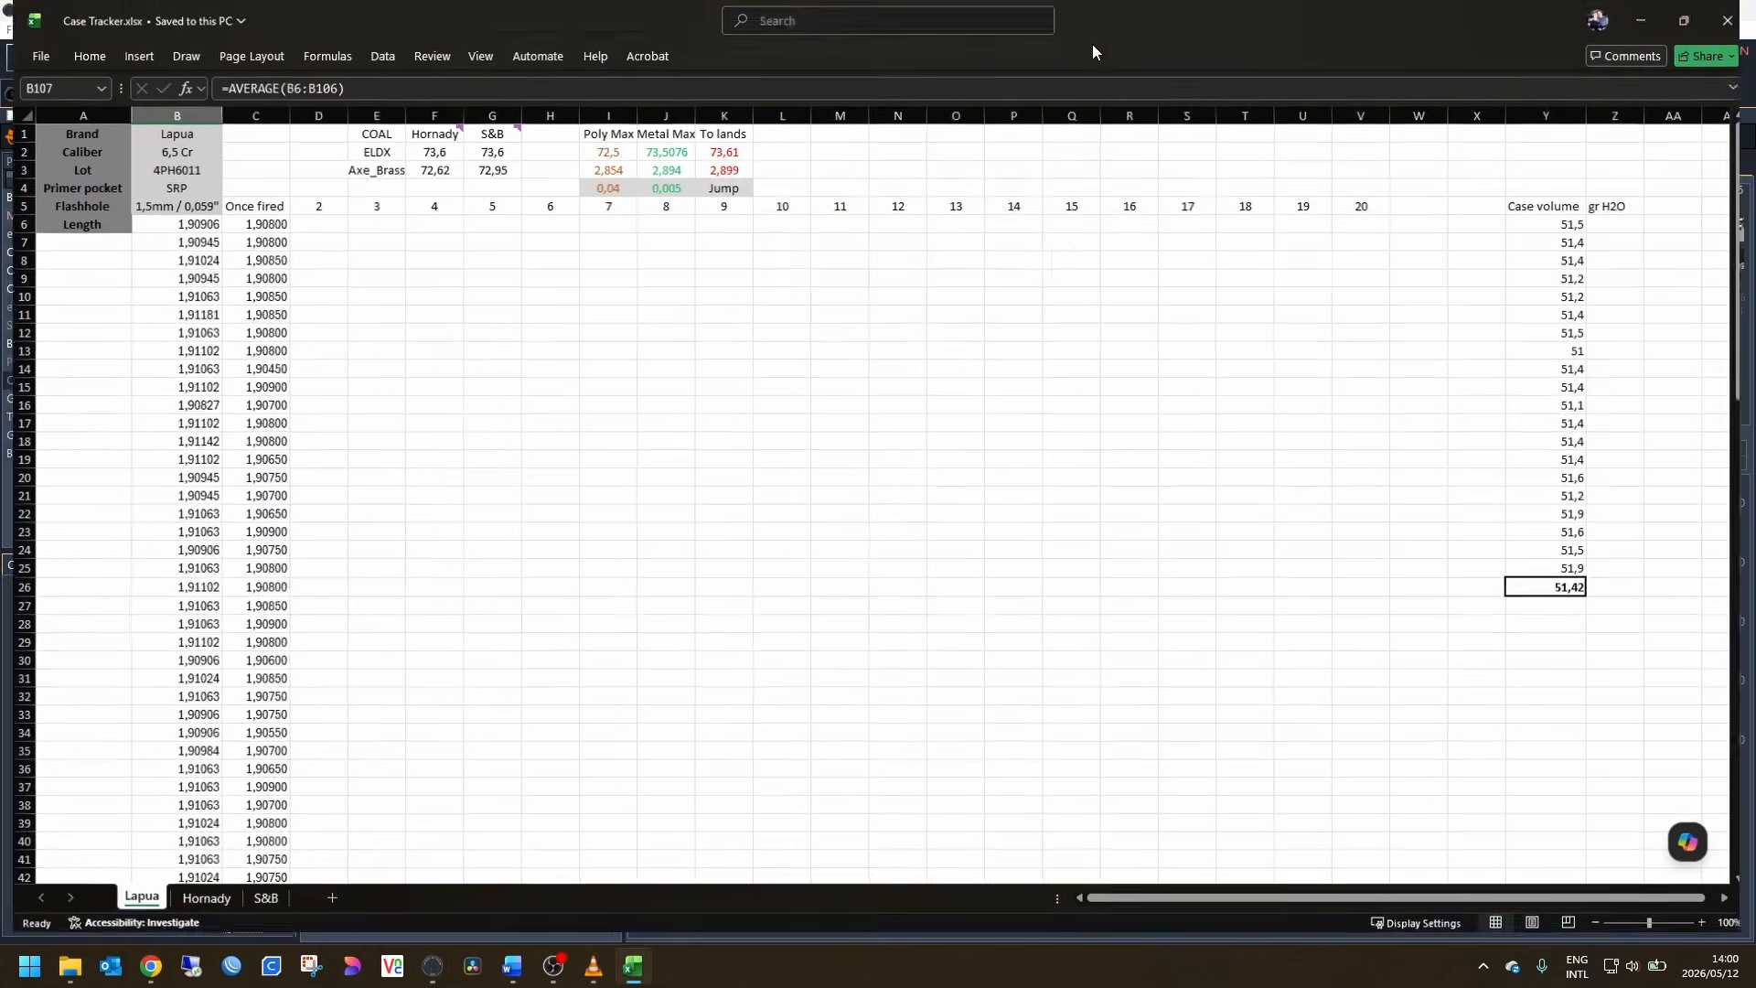
left_click(586, 142)
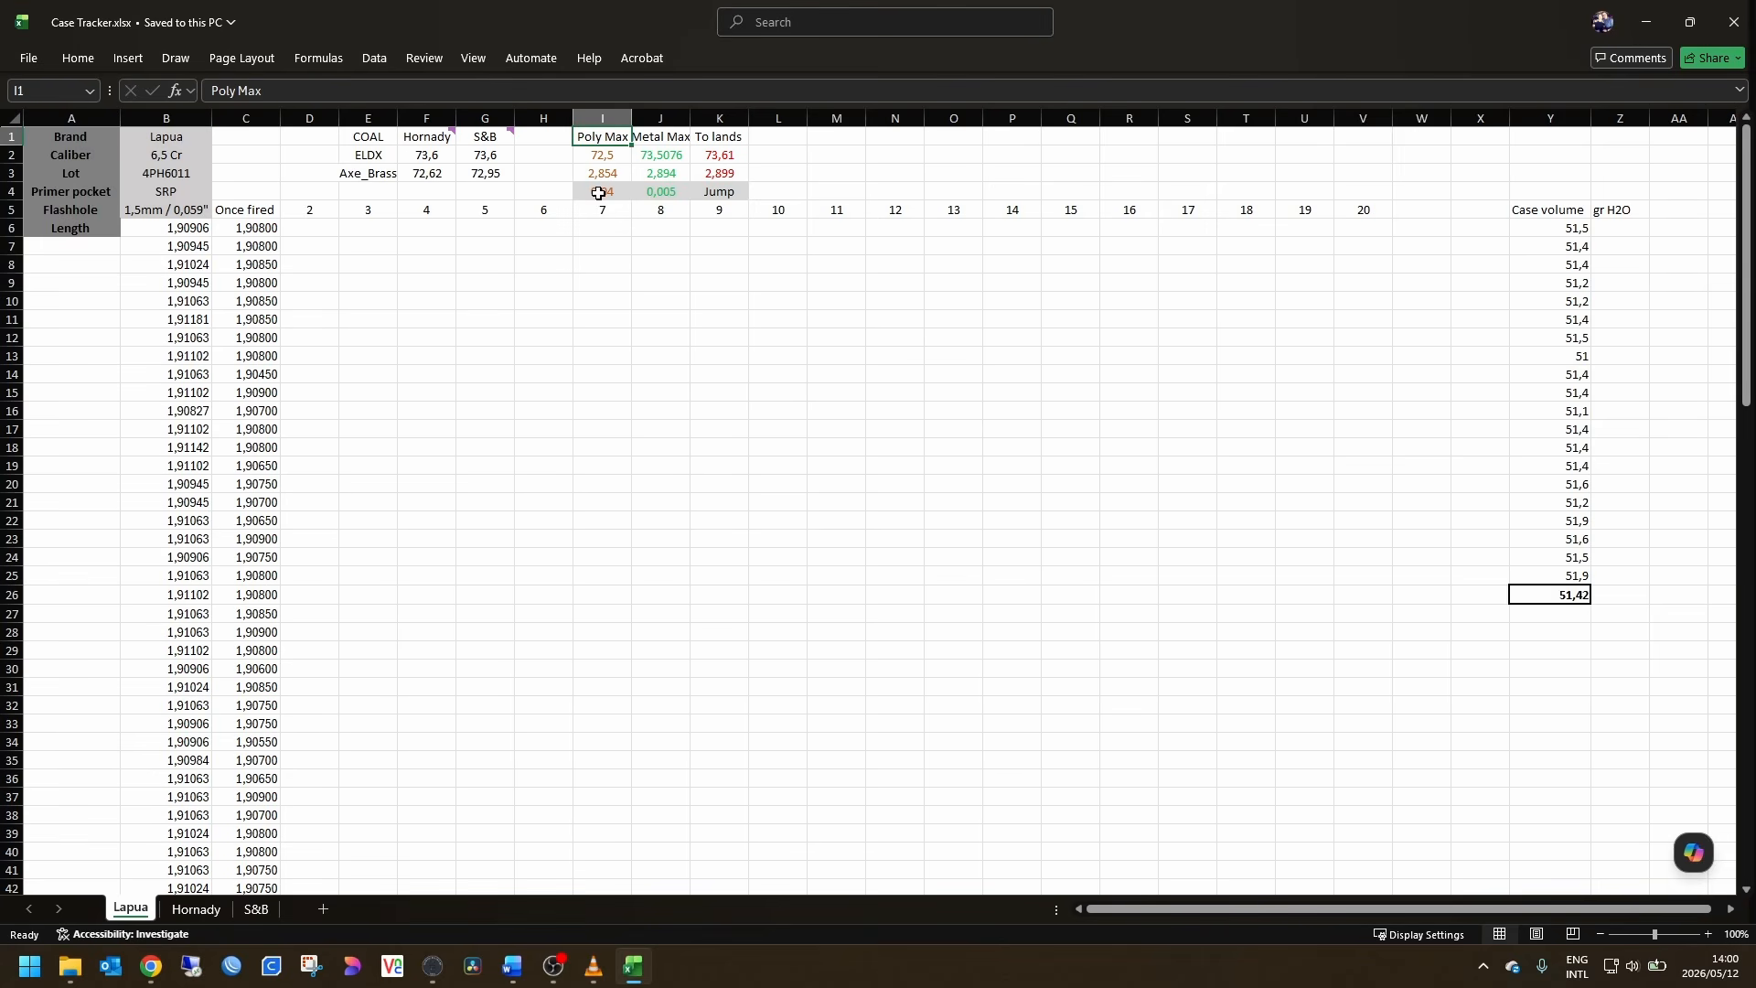
left_click(578, 154)
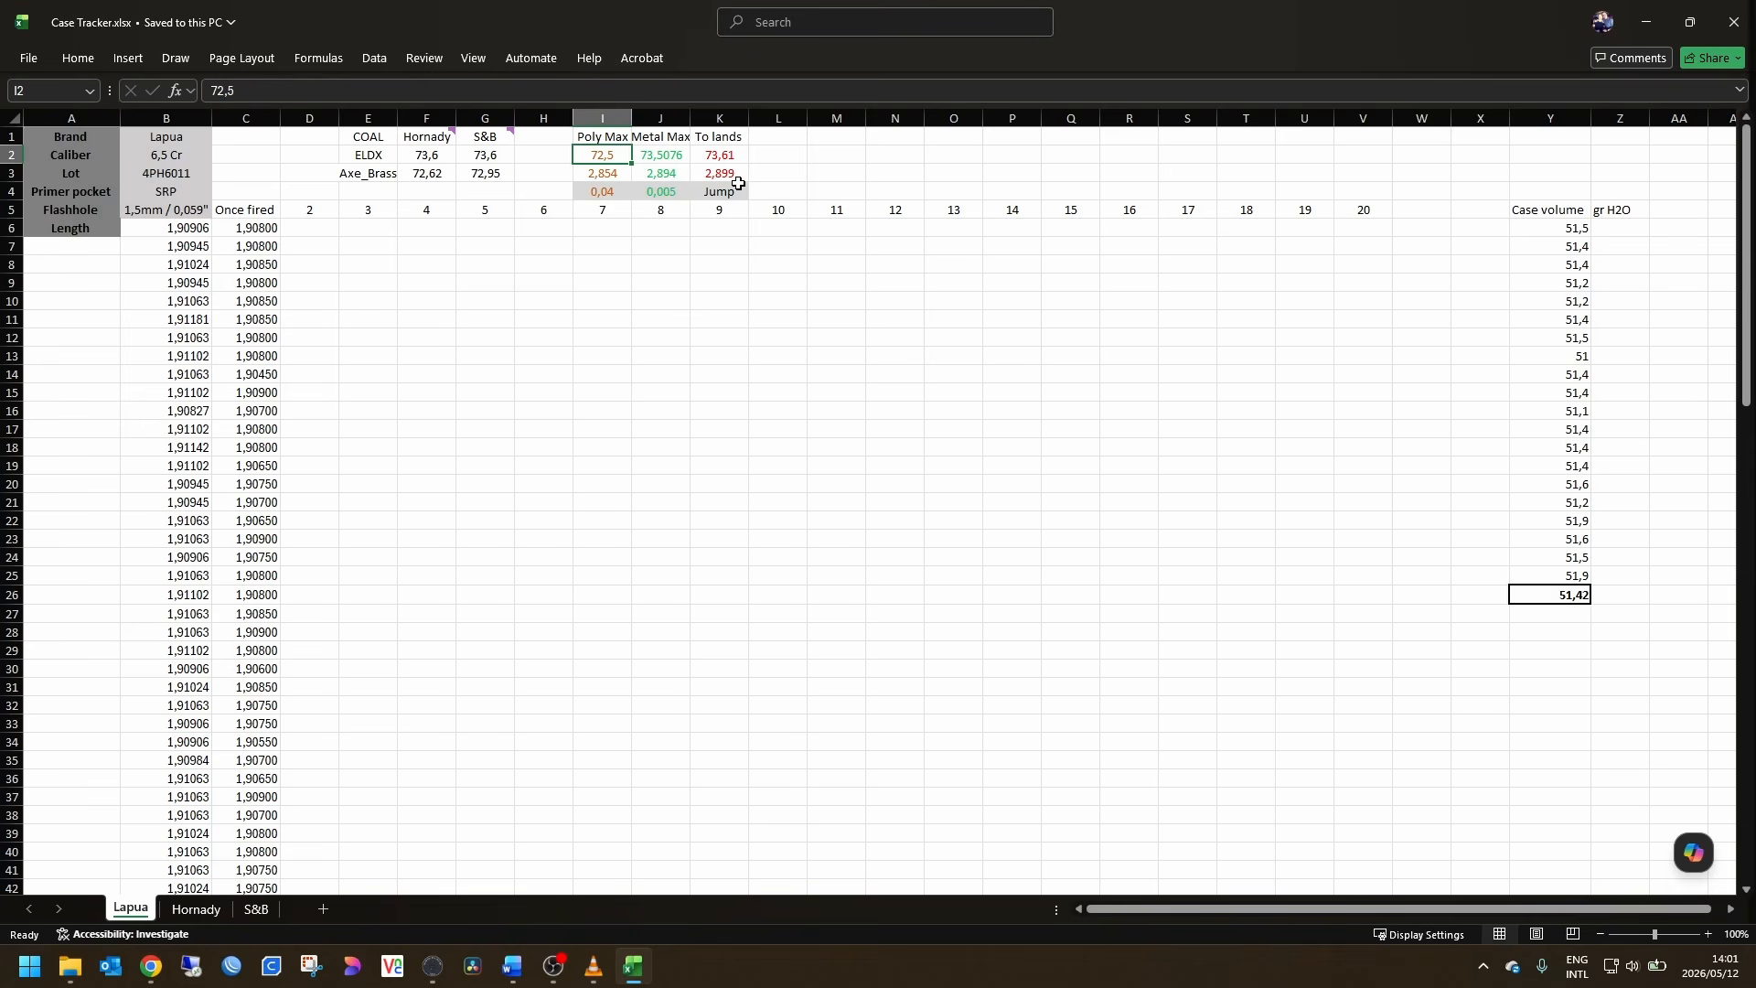
Step: Enter 0,005 in cell L3, beside the To lands value on the Lapua sheet
left_click(766, 177)
type("0,005")
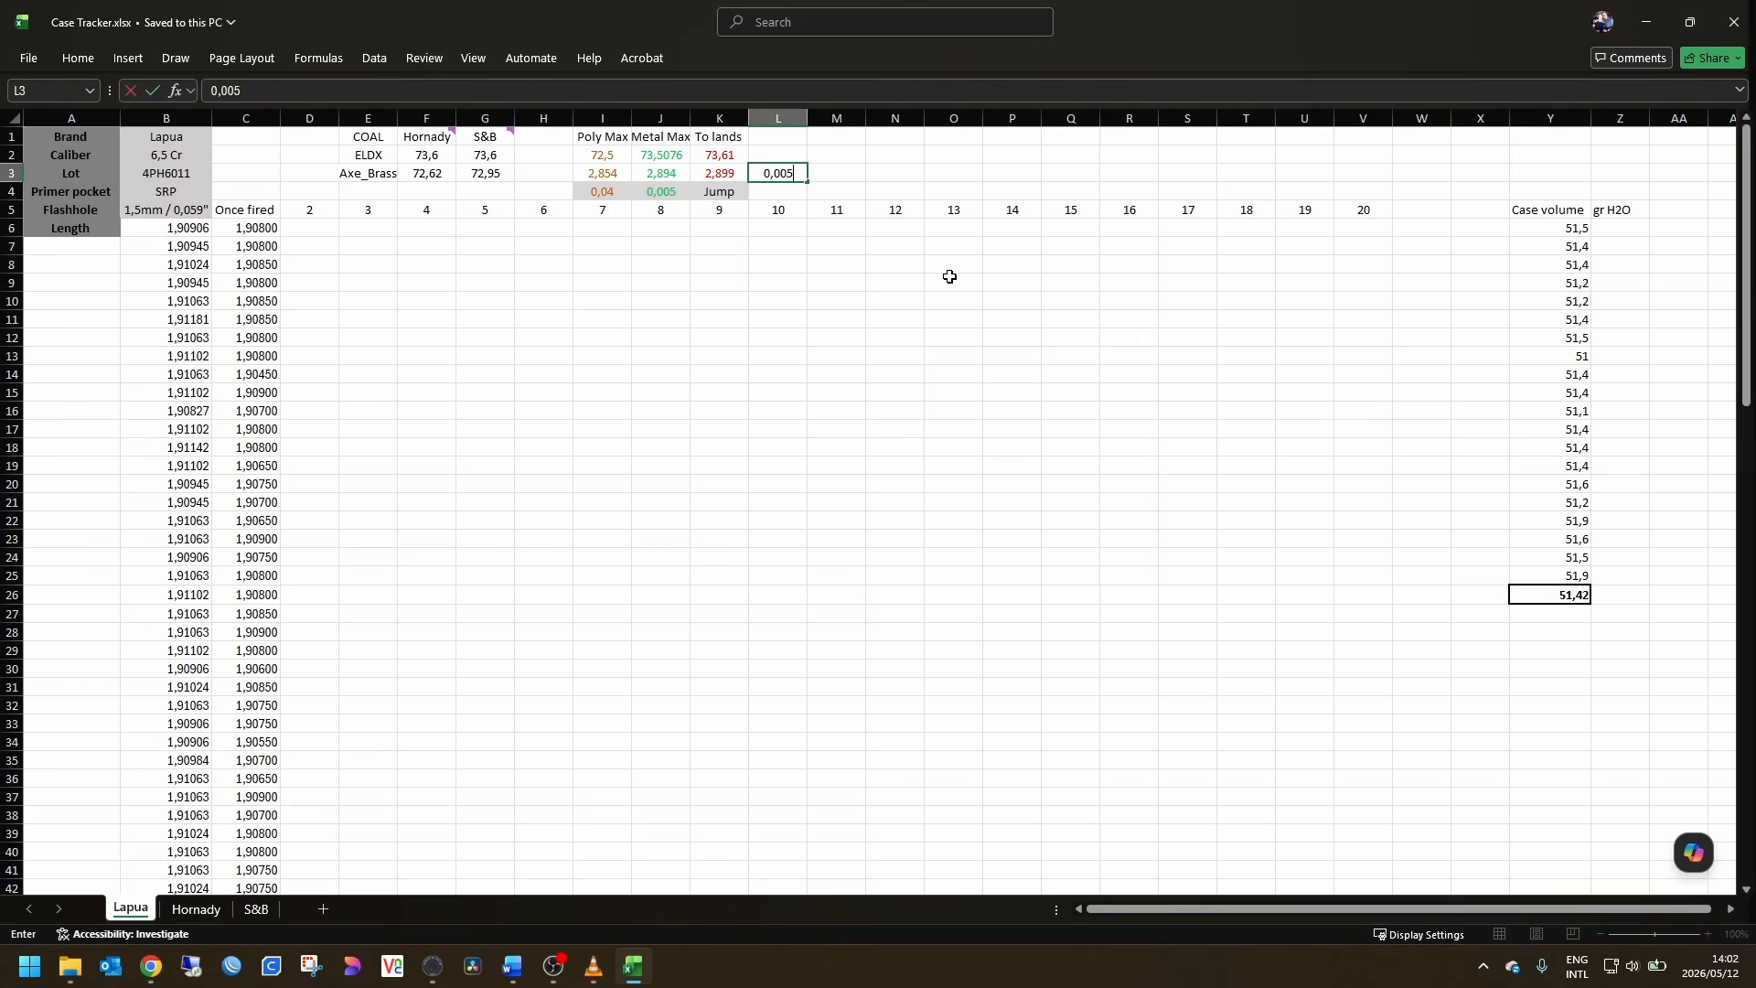
left_click(1460, 290)
Step: Examine the case volume measurements in gr H2O and their average on the Lapua sheet
left_click(1501, 173)
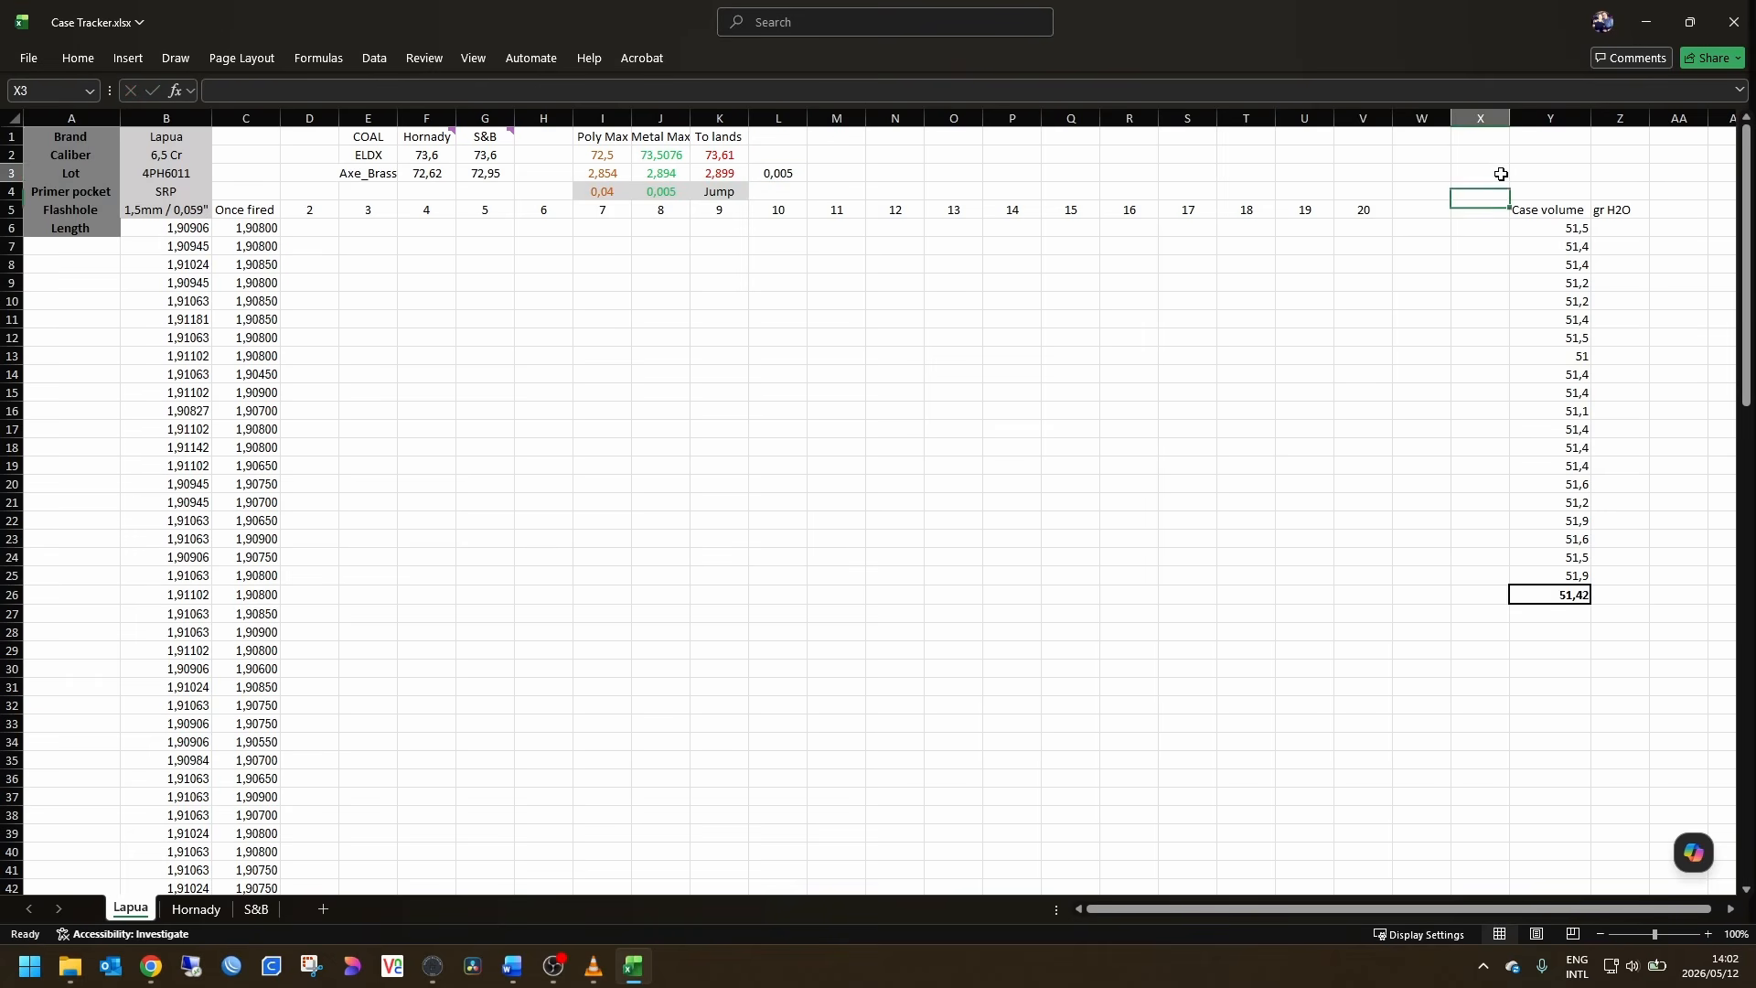
left_click_drag(1501, 173, 1626, 616)
left_click(1611, 662)
left_click(1427, 321)
left_click_drag(1495, 193, 1693, 647)
left_click(1550, 622)
left_click_drag(1491, 192, 1691, 636)
left_click(1330, 577)
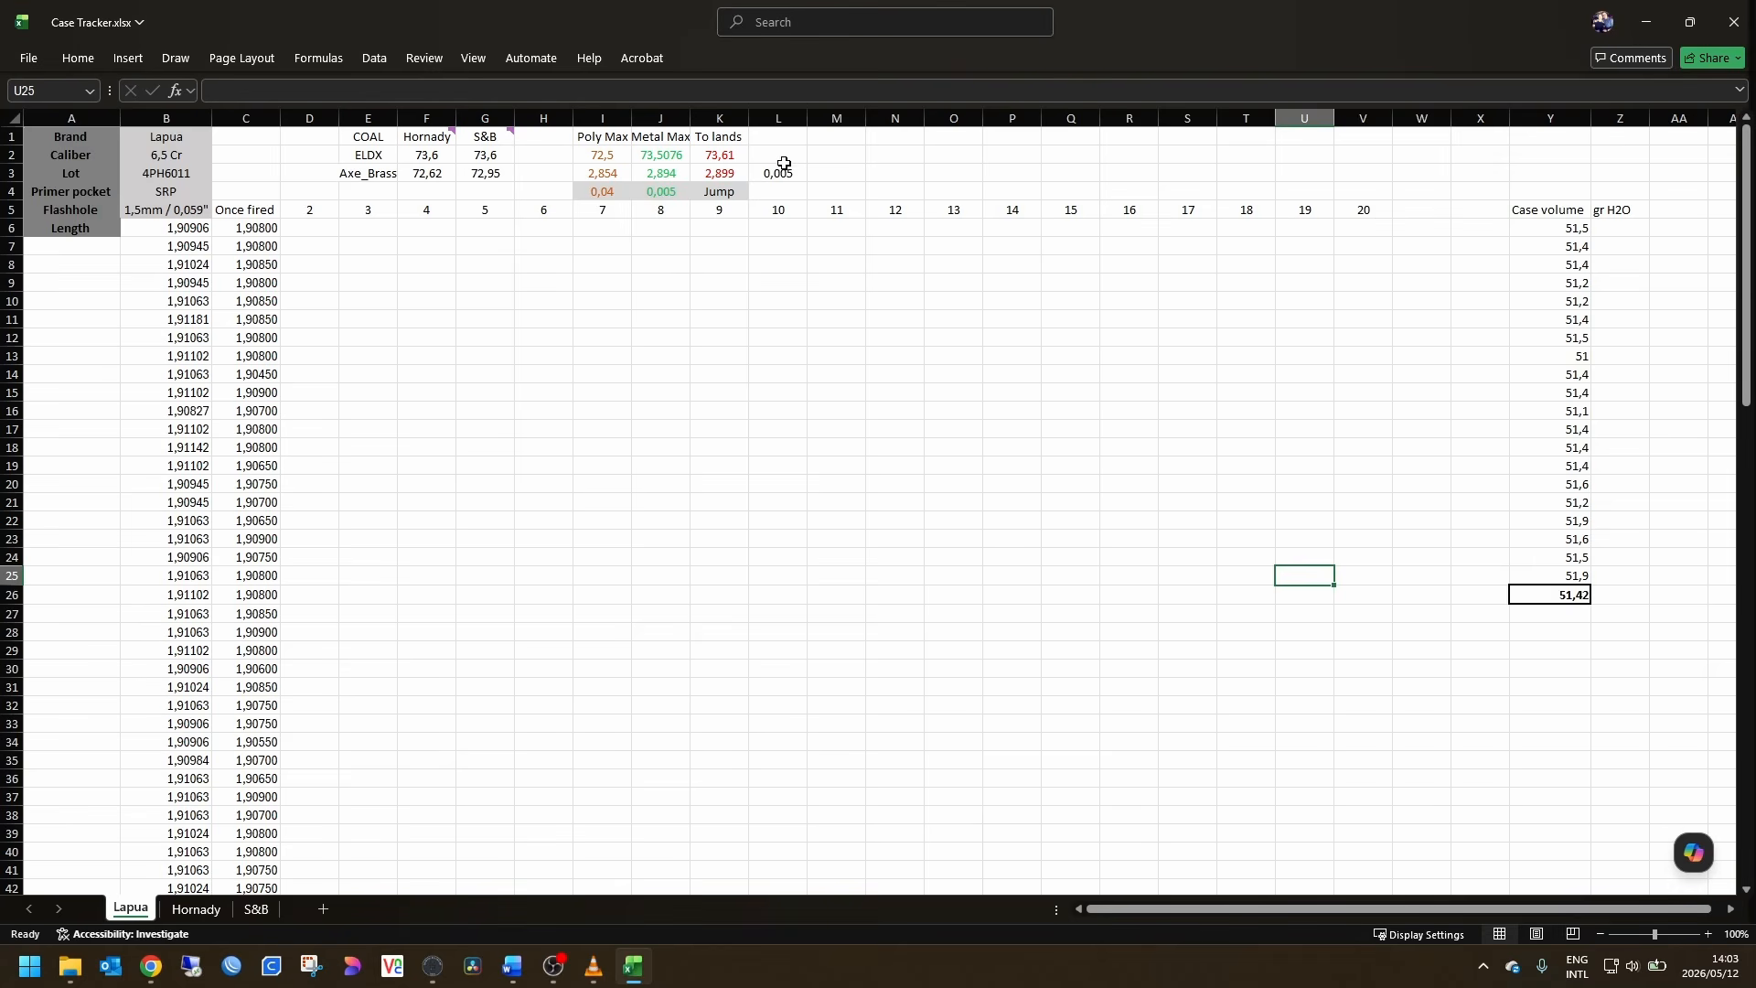
Step: Return to Gordons Reloading Tool and add universal measurement results to the calibrated 135 AXE load
left_click(1645, 30)
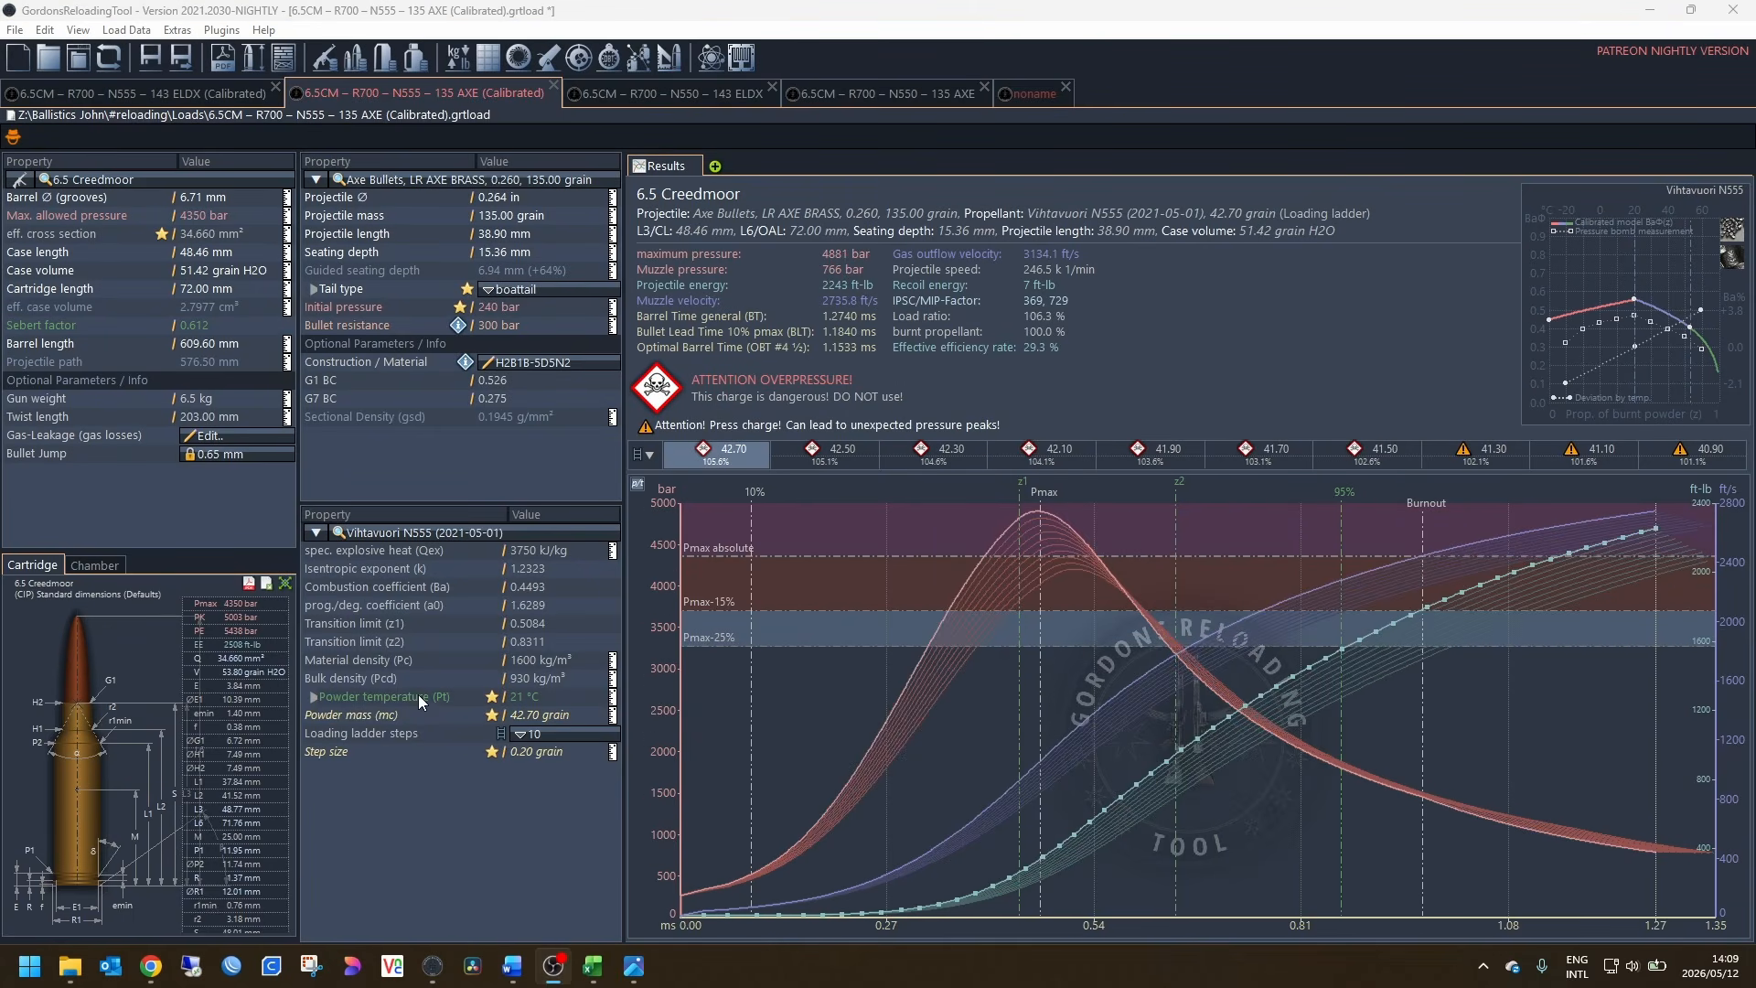
left_click(715, 166)
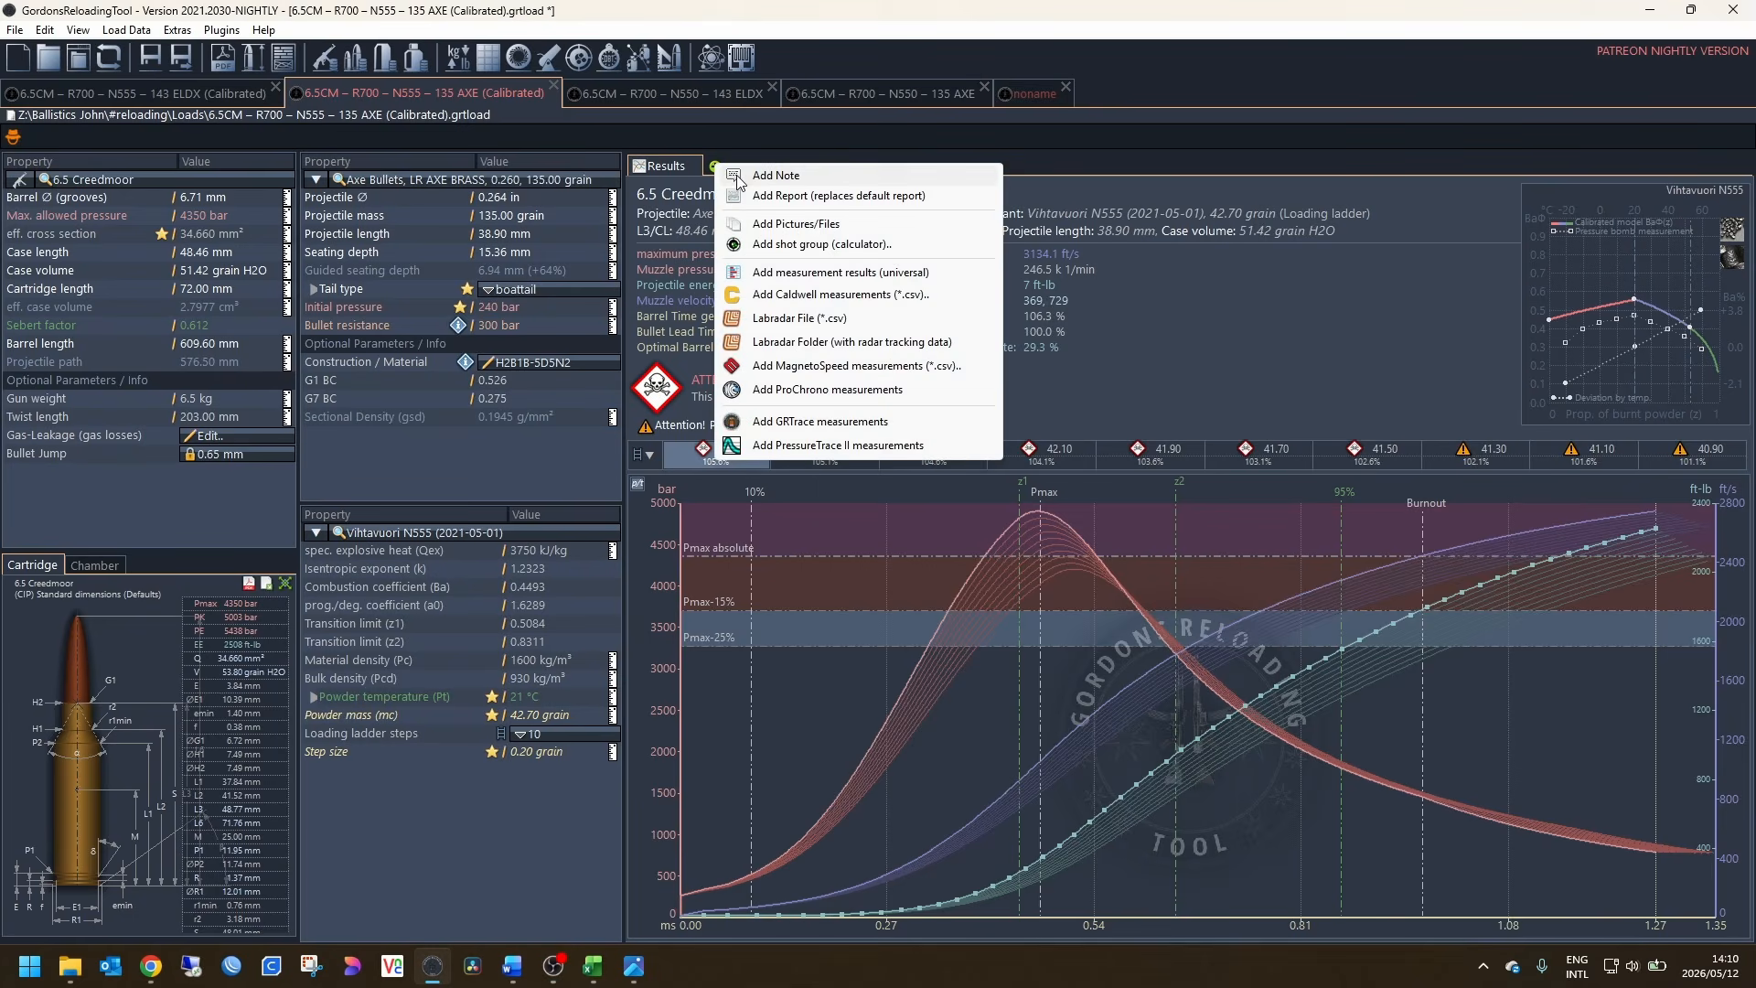
left_click(809, 273)
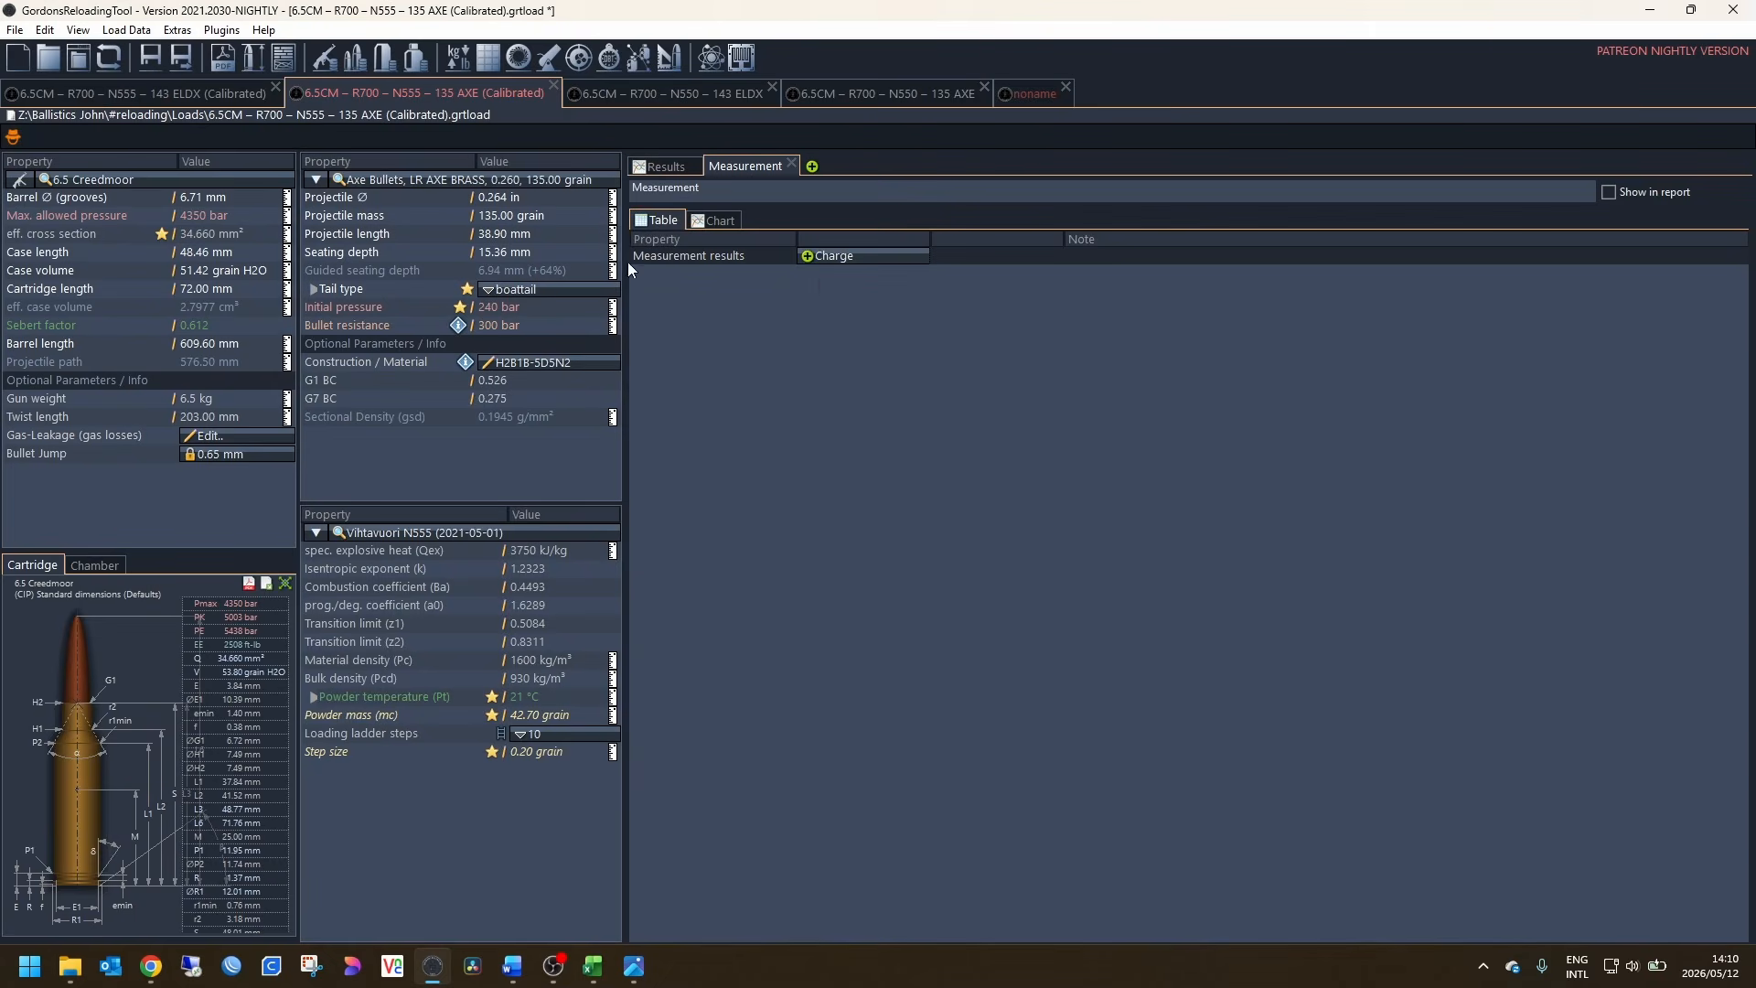
Step: Add eleven charge entries to the measurement table
left_click(820, 256)
left_click(822, 257)
left_click(824, 257)
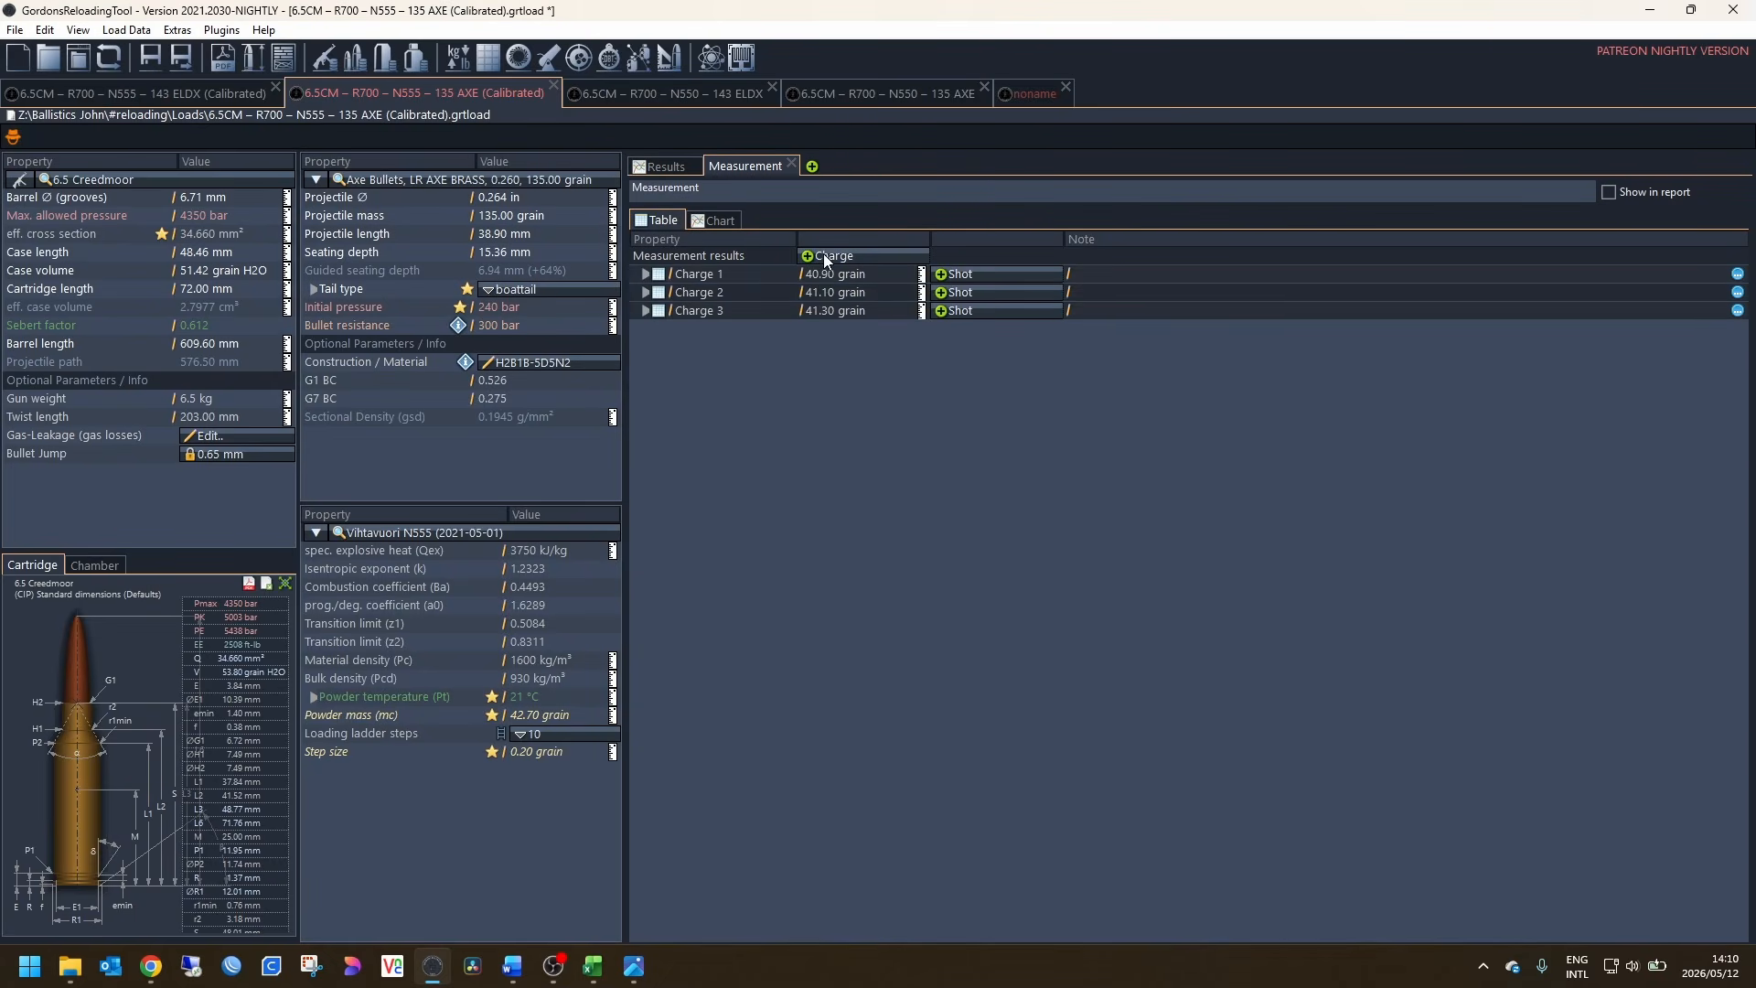
left_click(825, 256)
left_click(824, 256)
left_click(824, 256)
left_click(824, 256)
left_click(824, 256)
left_click(823, 256)
left_click(823, 255)
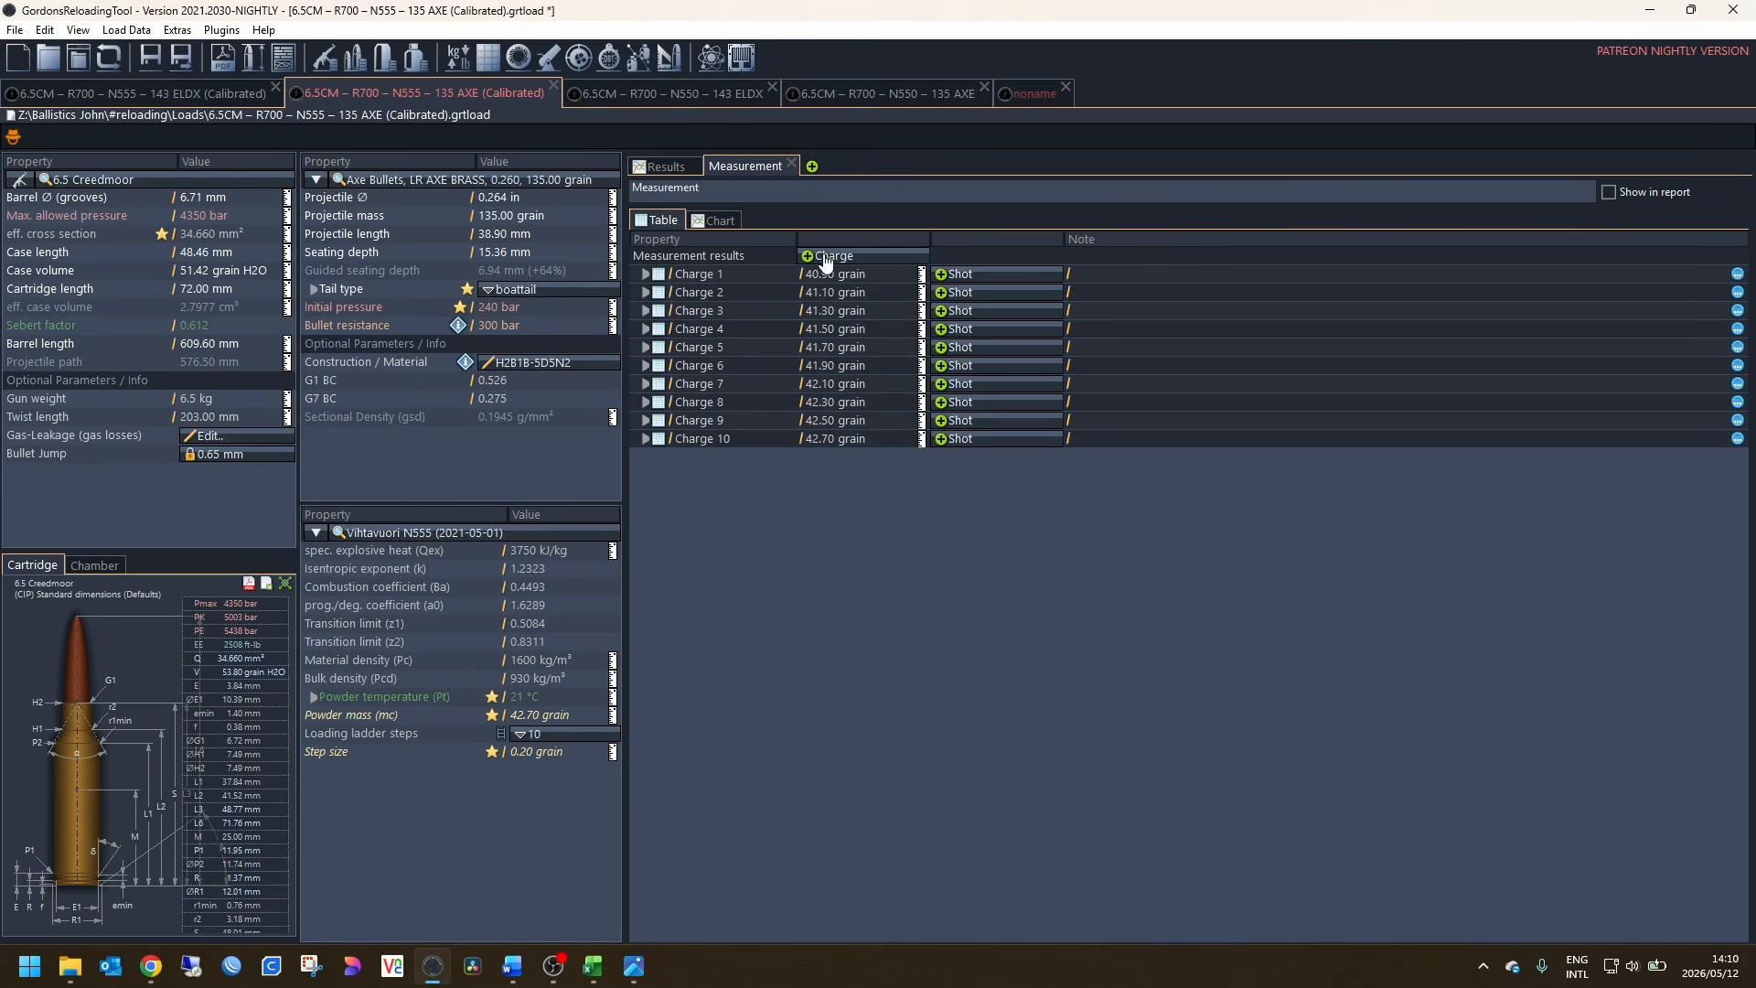
left_click(823, 255)
Step: Delete the surplus 0.00 grain Charge 11 from the measurement table
left_click(722, 457)
right_click(731, 457)
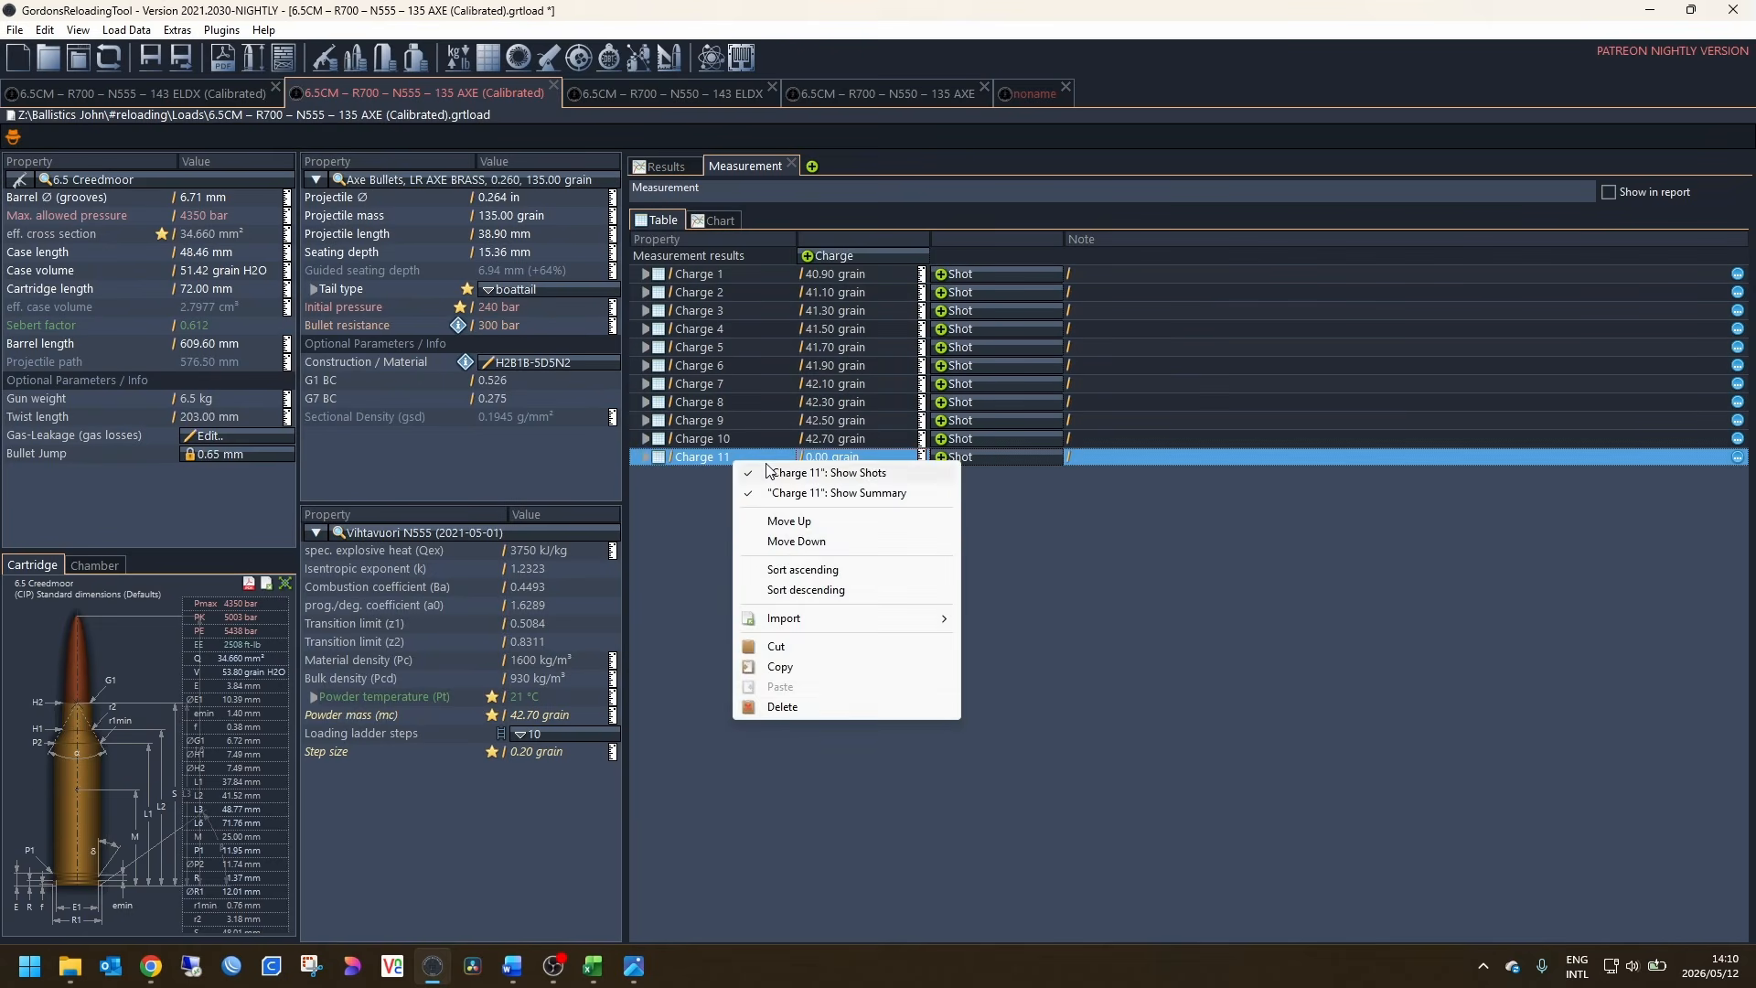
left_click(806, 705)
left_click(786, 547)
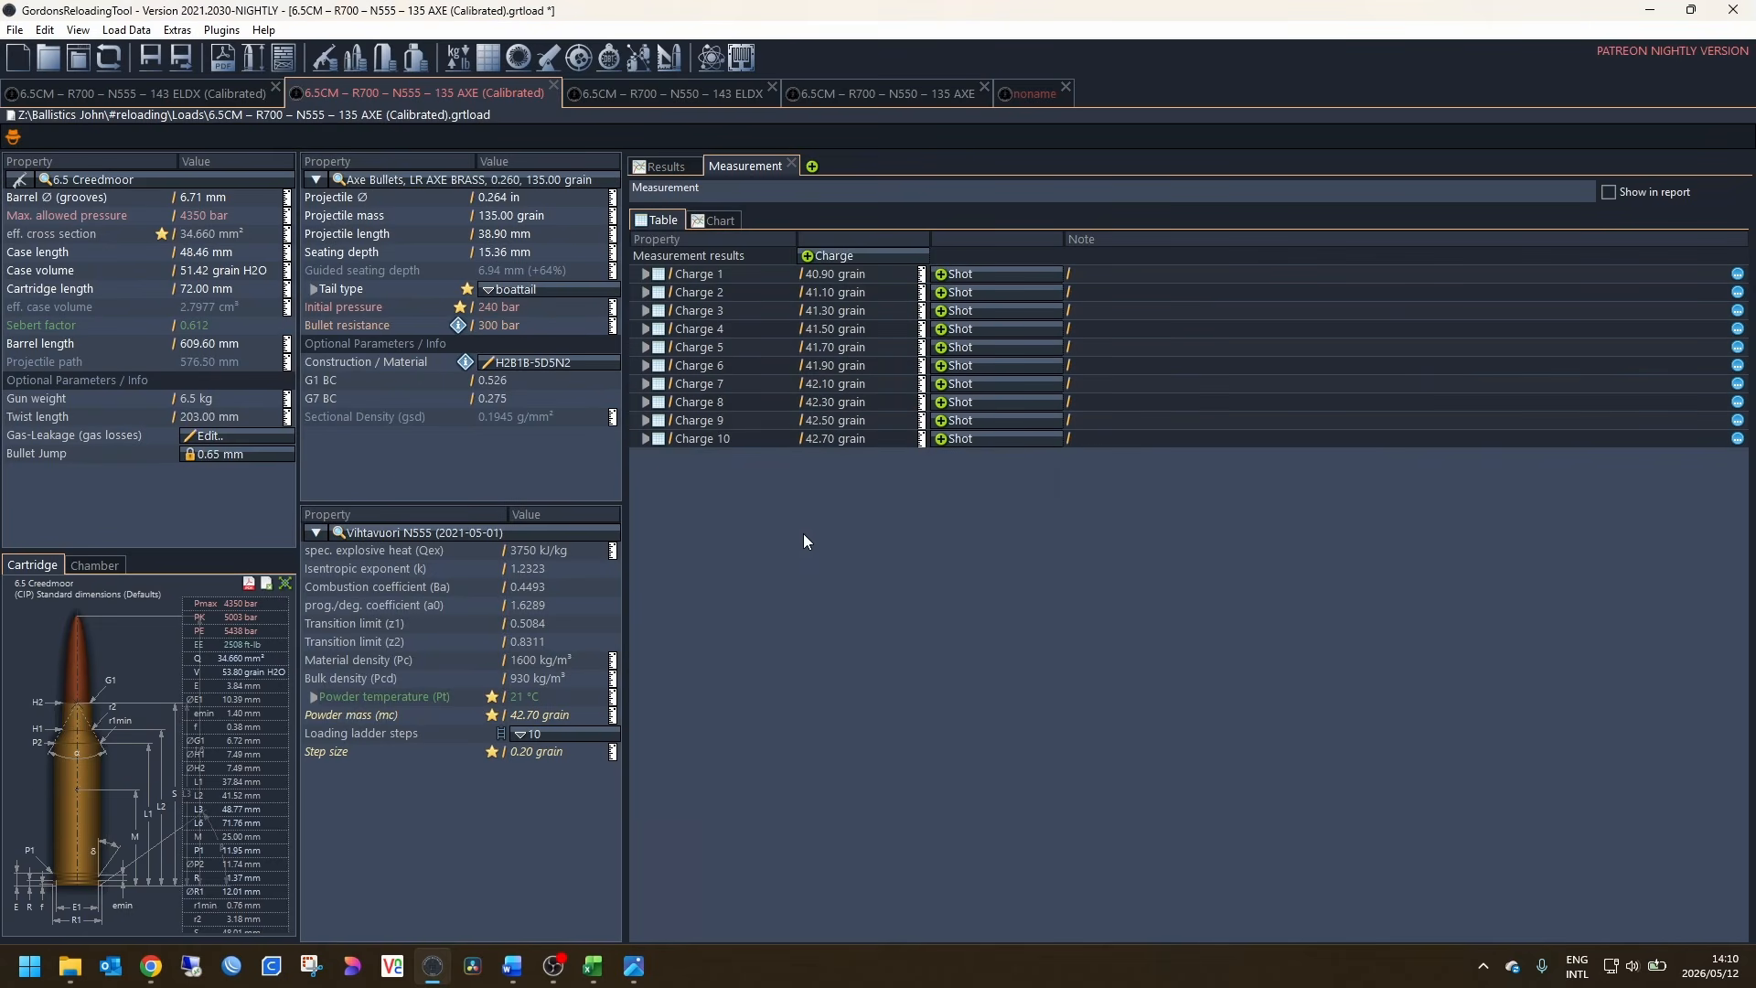
key("ctrl+s")
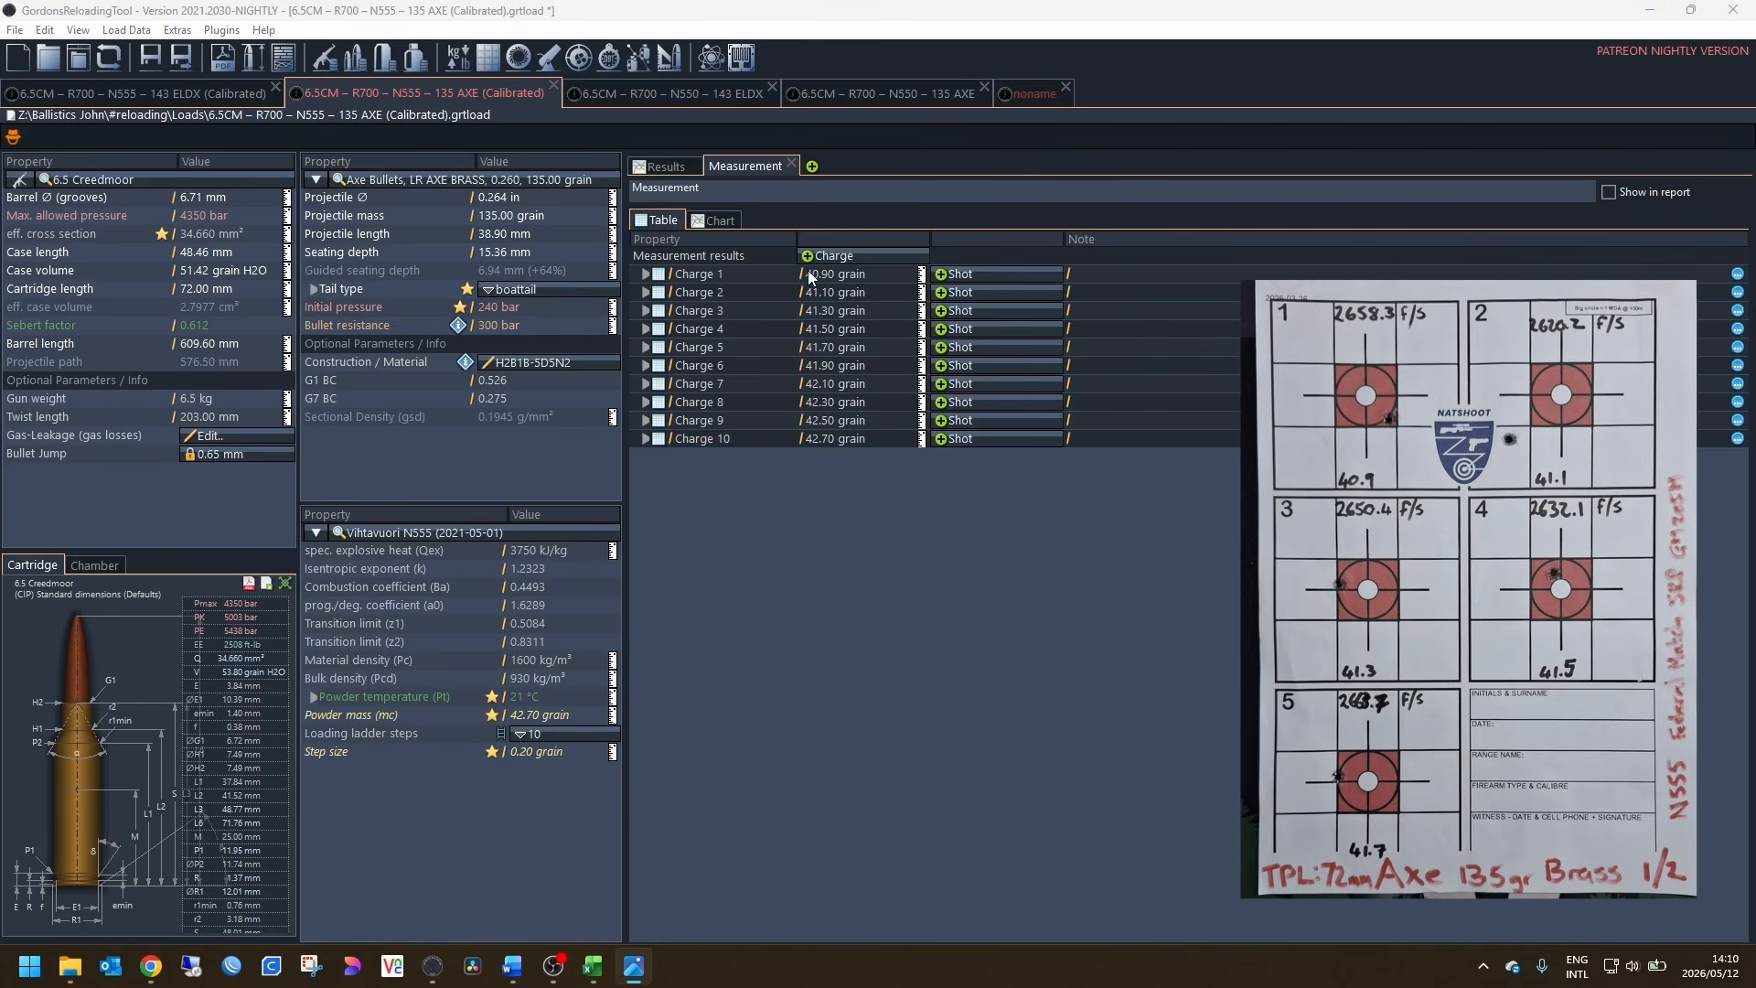
Step: Add one shot each to Charges 1 and 2, with velocities of 2658.3 ft/s and 2620.2 ft/s
left_click(941, 274)
left_click(848, 291)
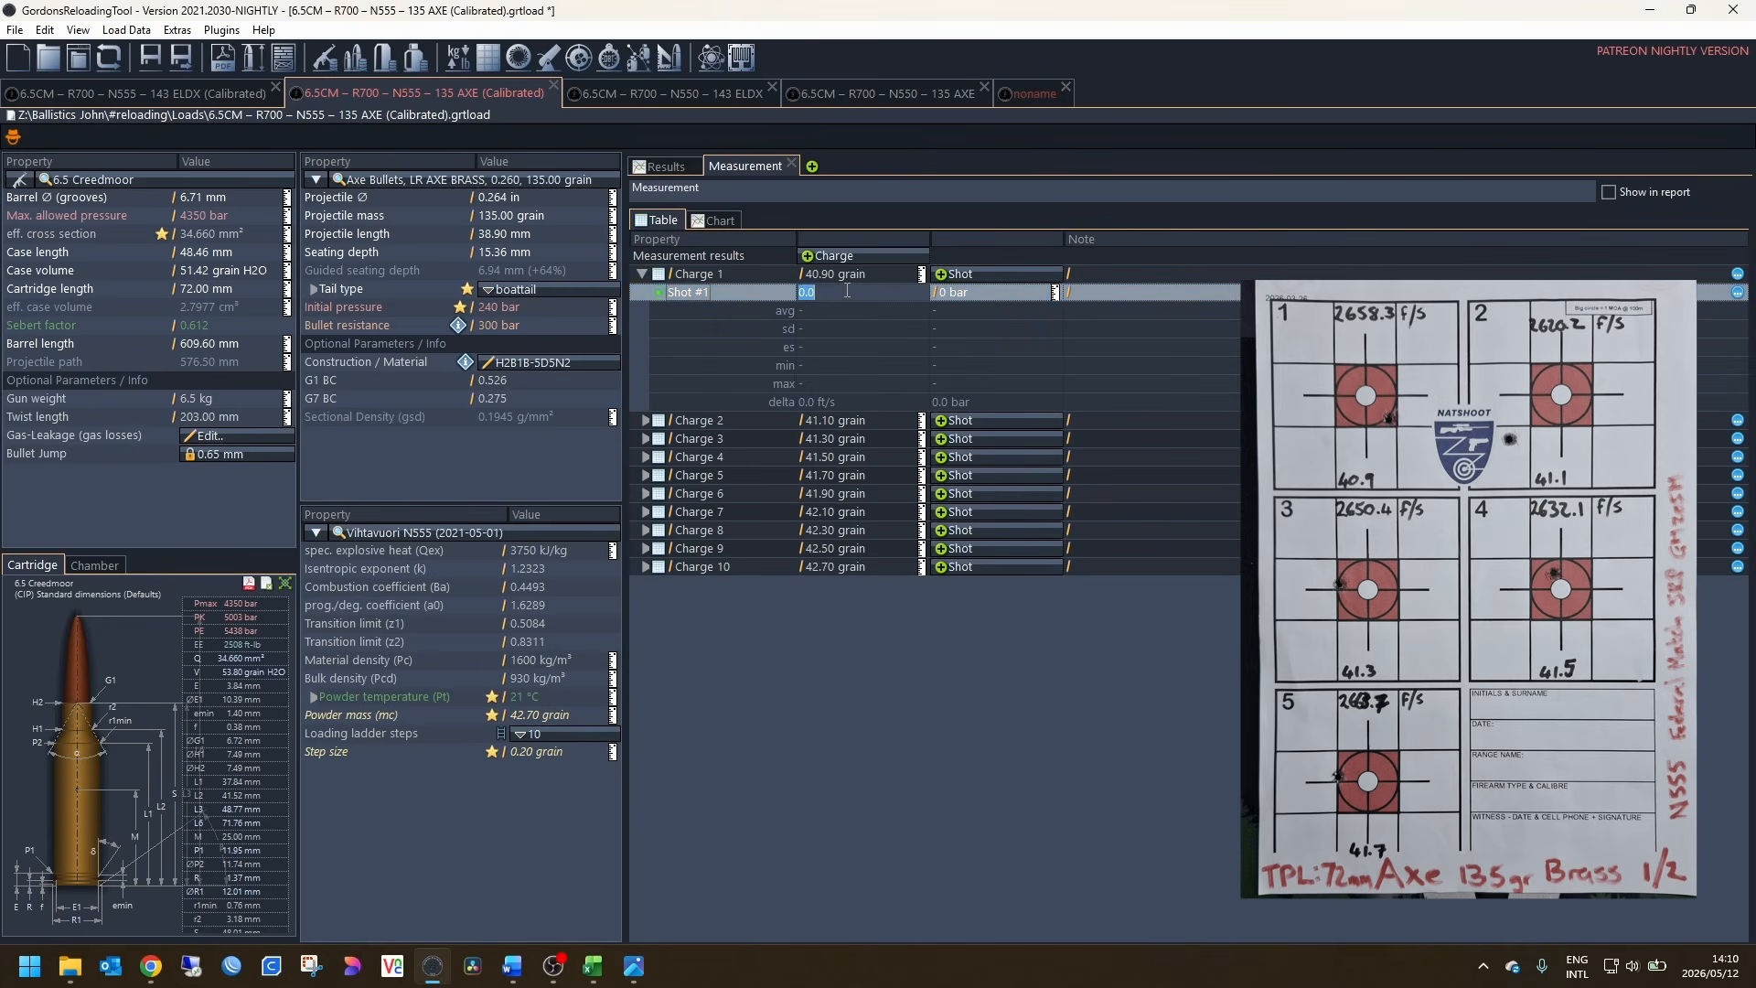
type("2658.3")
left_click(911, 421)
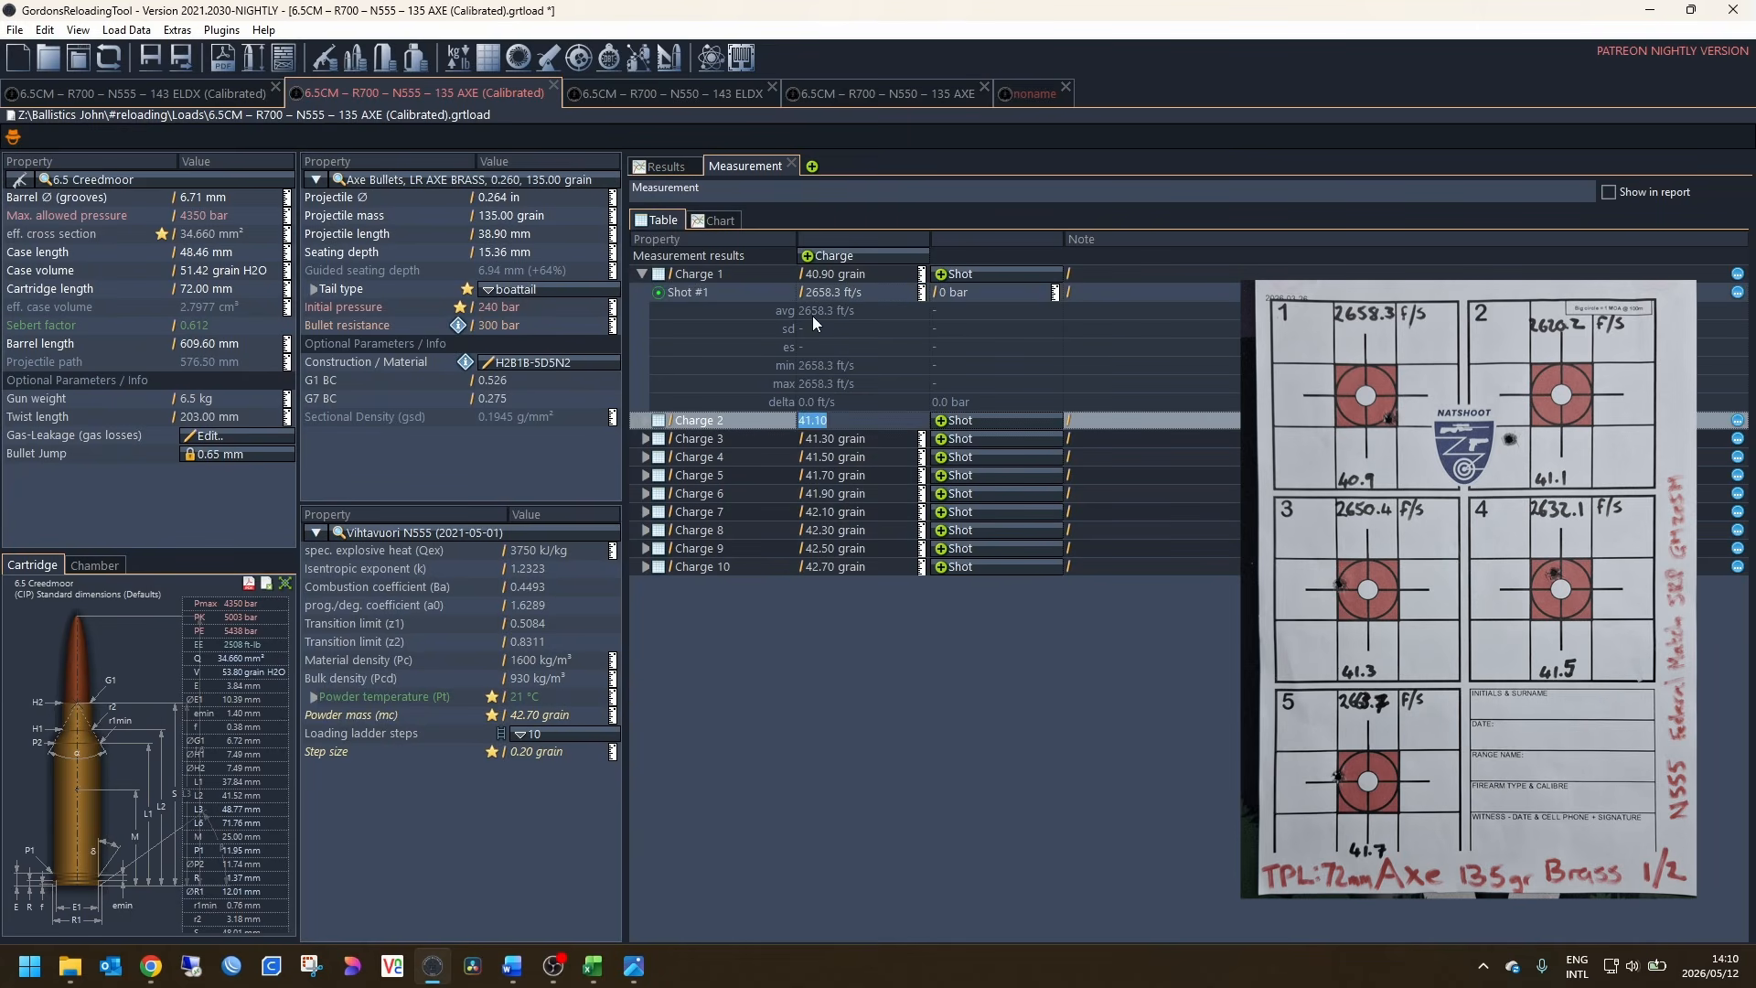
left_click(956, 420)
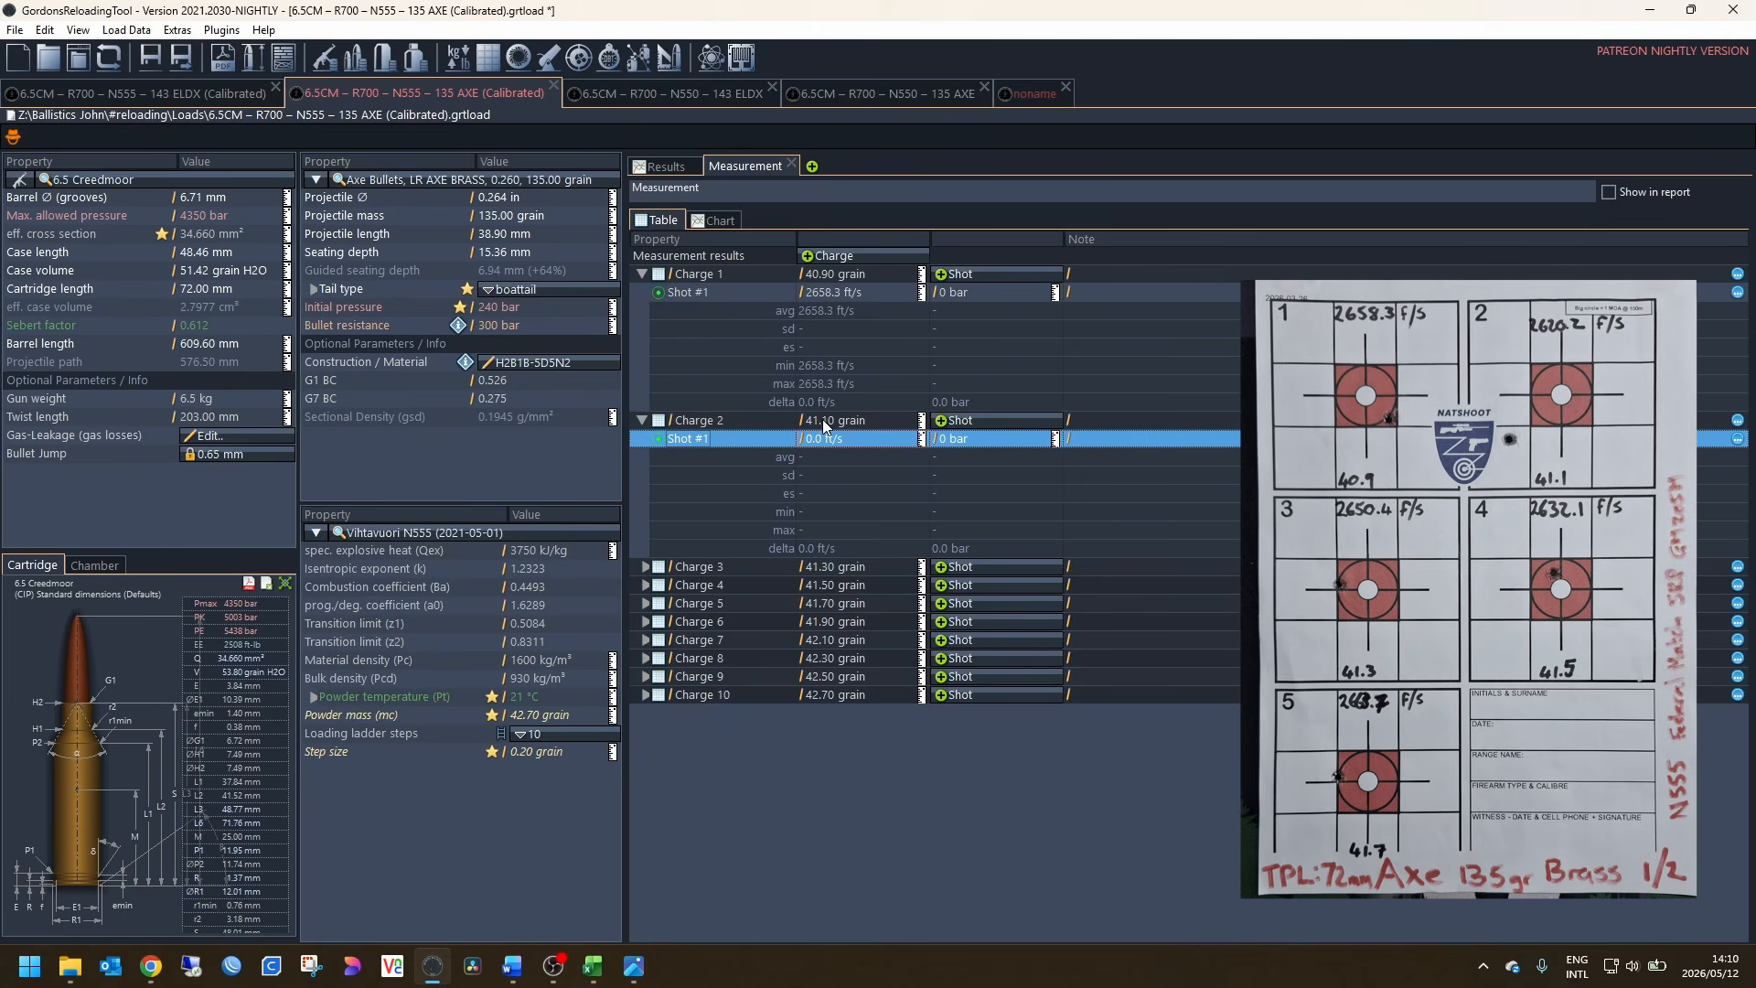
left_click(838, 438)
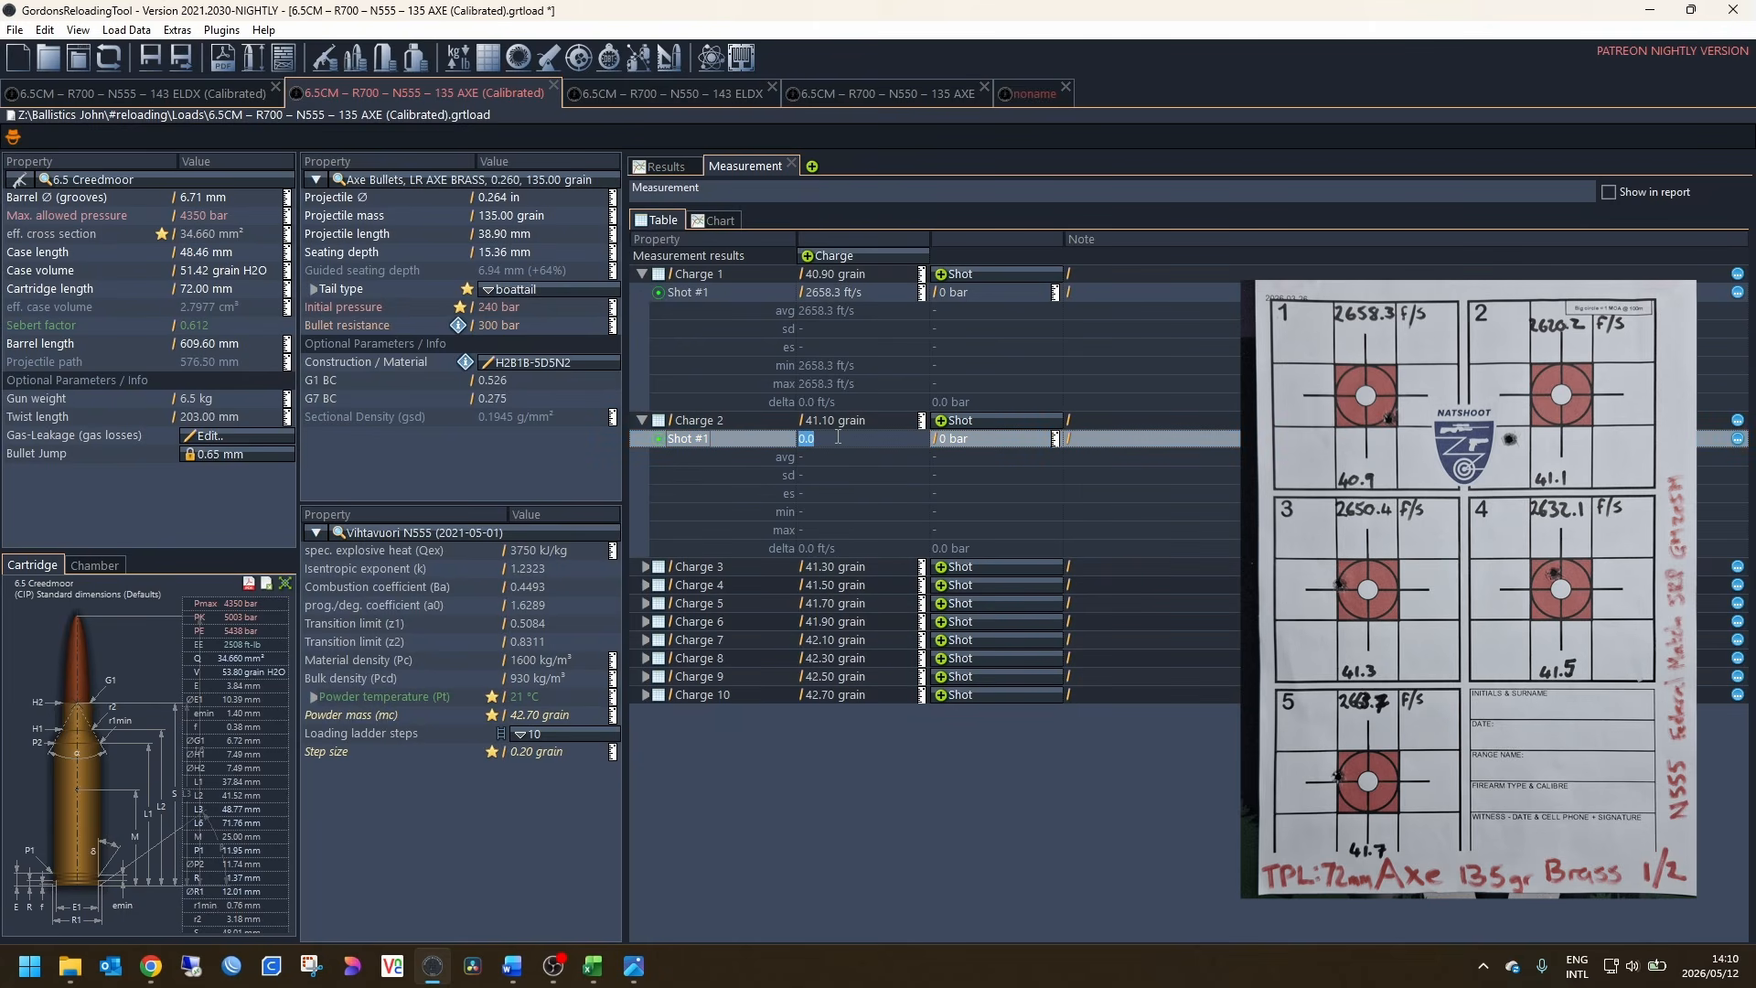
type("2620.2")
key("Return")
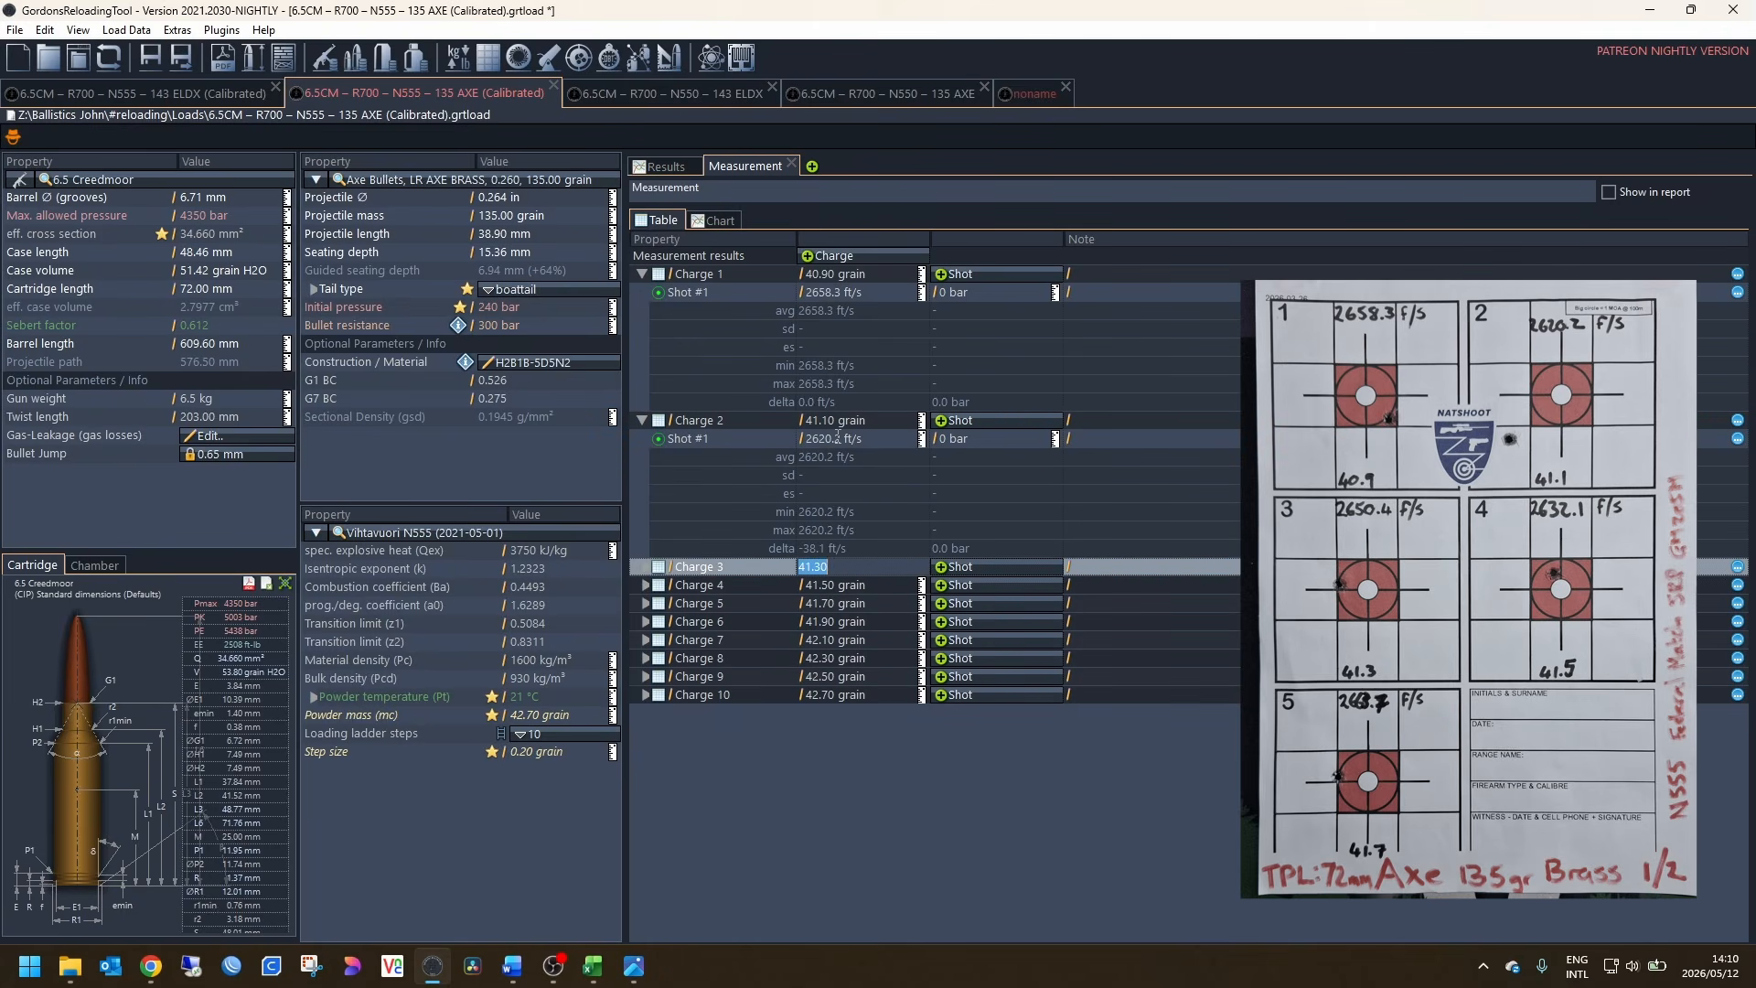
Step: Add one shot each to Charges 3 and 4, with velocities of 2650.4 ft/s and 2632.1 ft/s
left_click(955, 566)
left_click(879, 586)
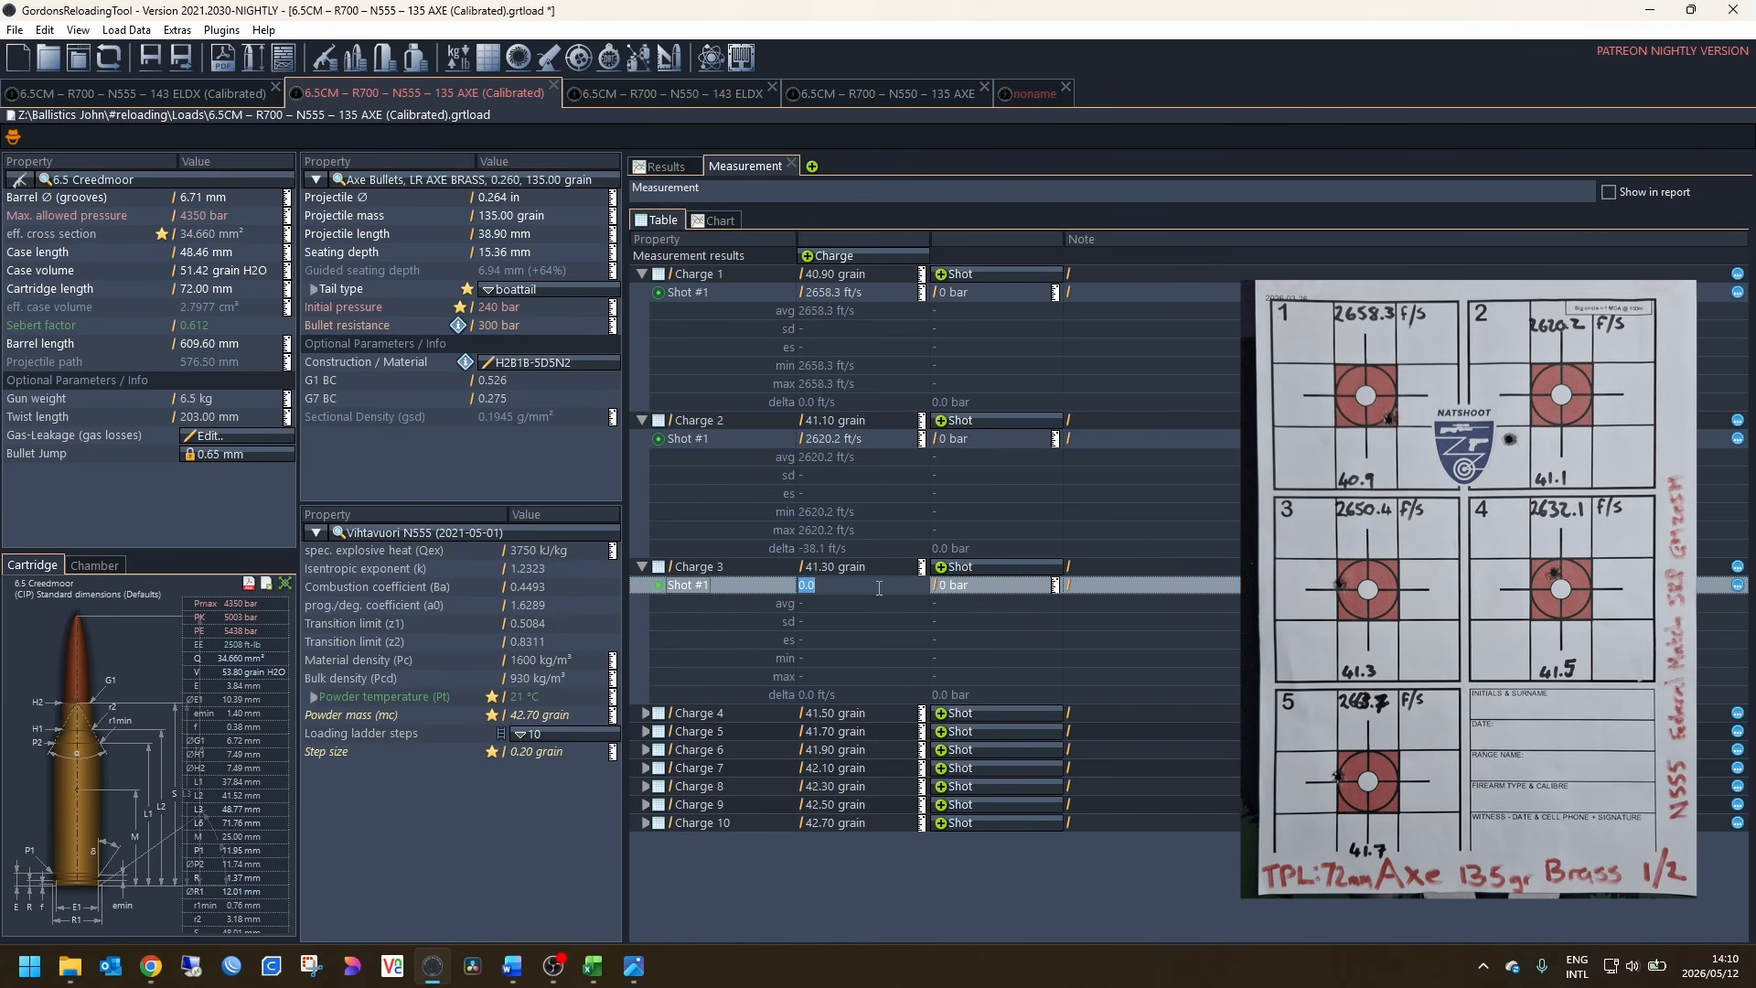
type("2650.4")
key("Return")
left_click(956, 713)
left_click(879, 730)
type("2632.1")
key("Return")
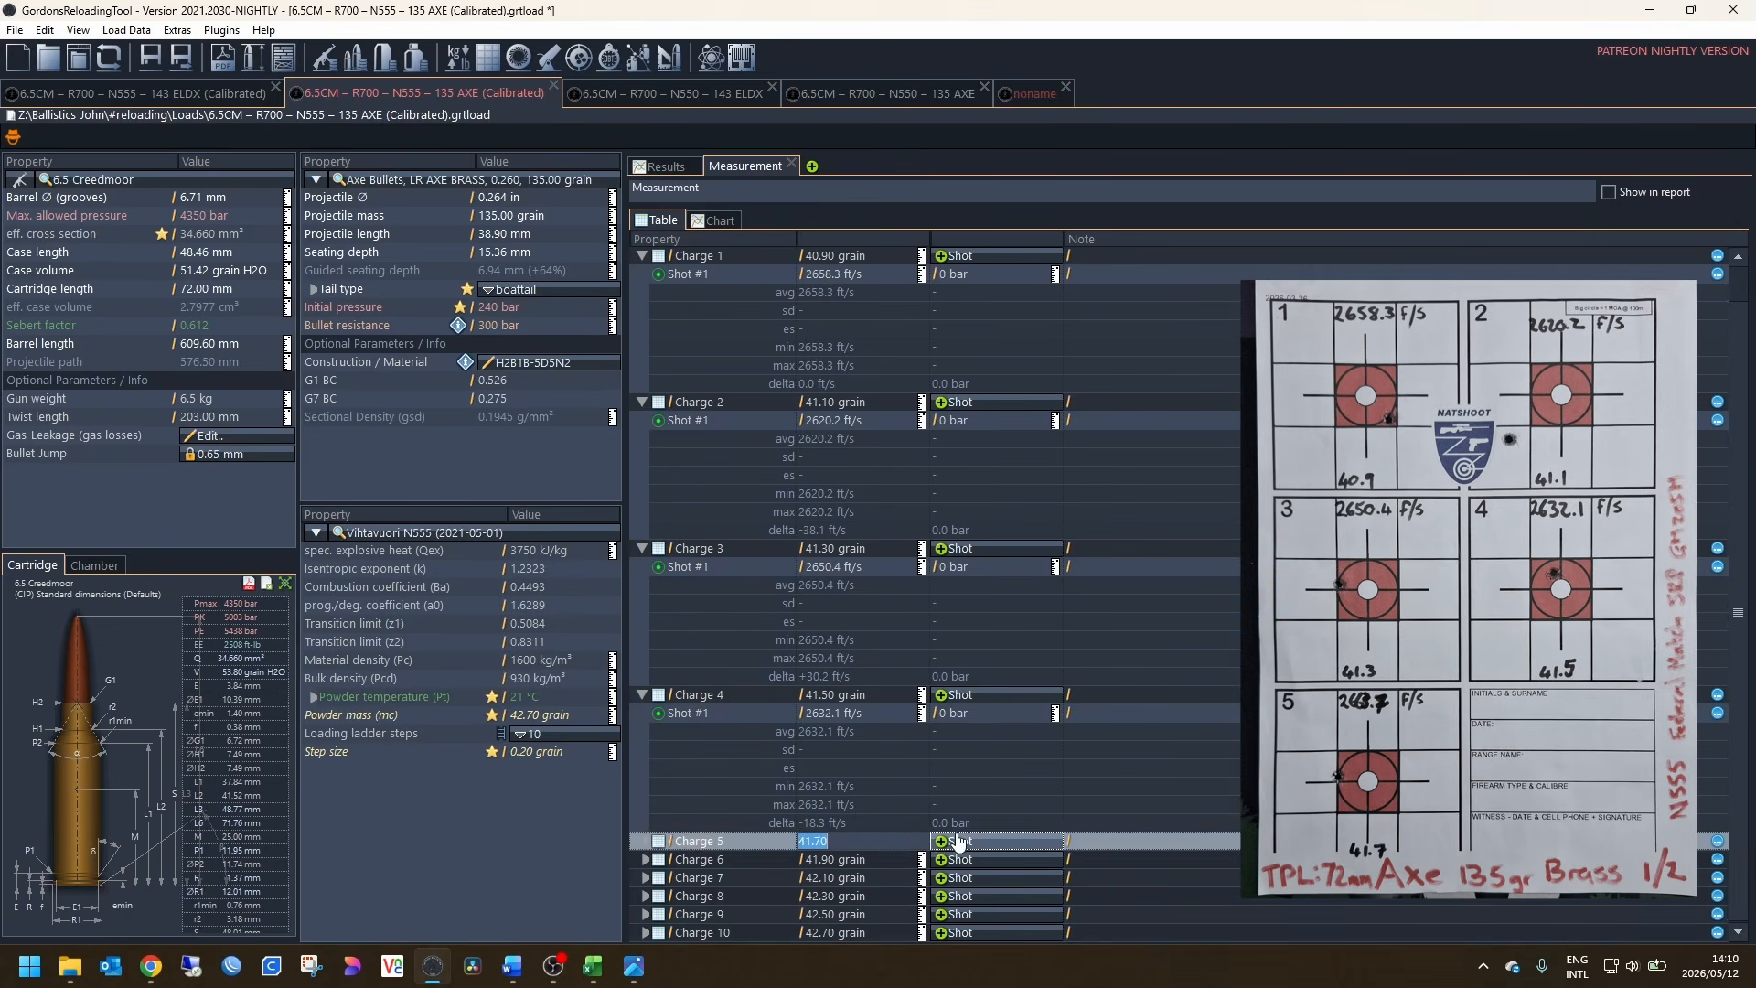
Step: Add one shot each to Charges 5 and 6, both with a velocity of 2665.8 ft/s
left_click(956, 840)
left_click(879, 859)
type("2668")
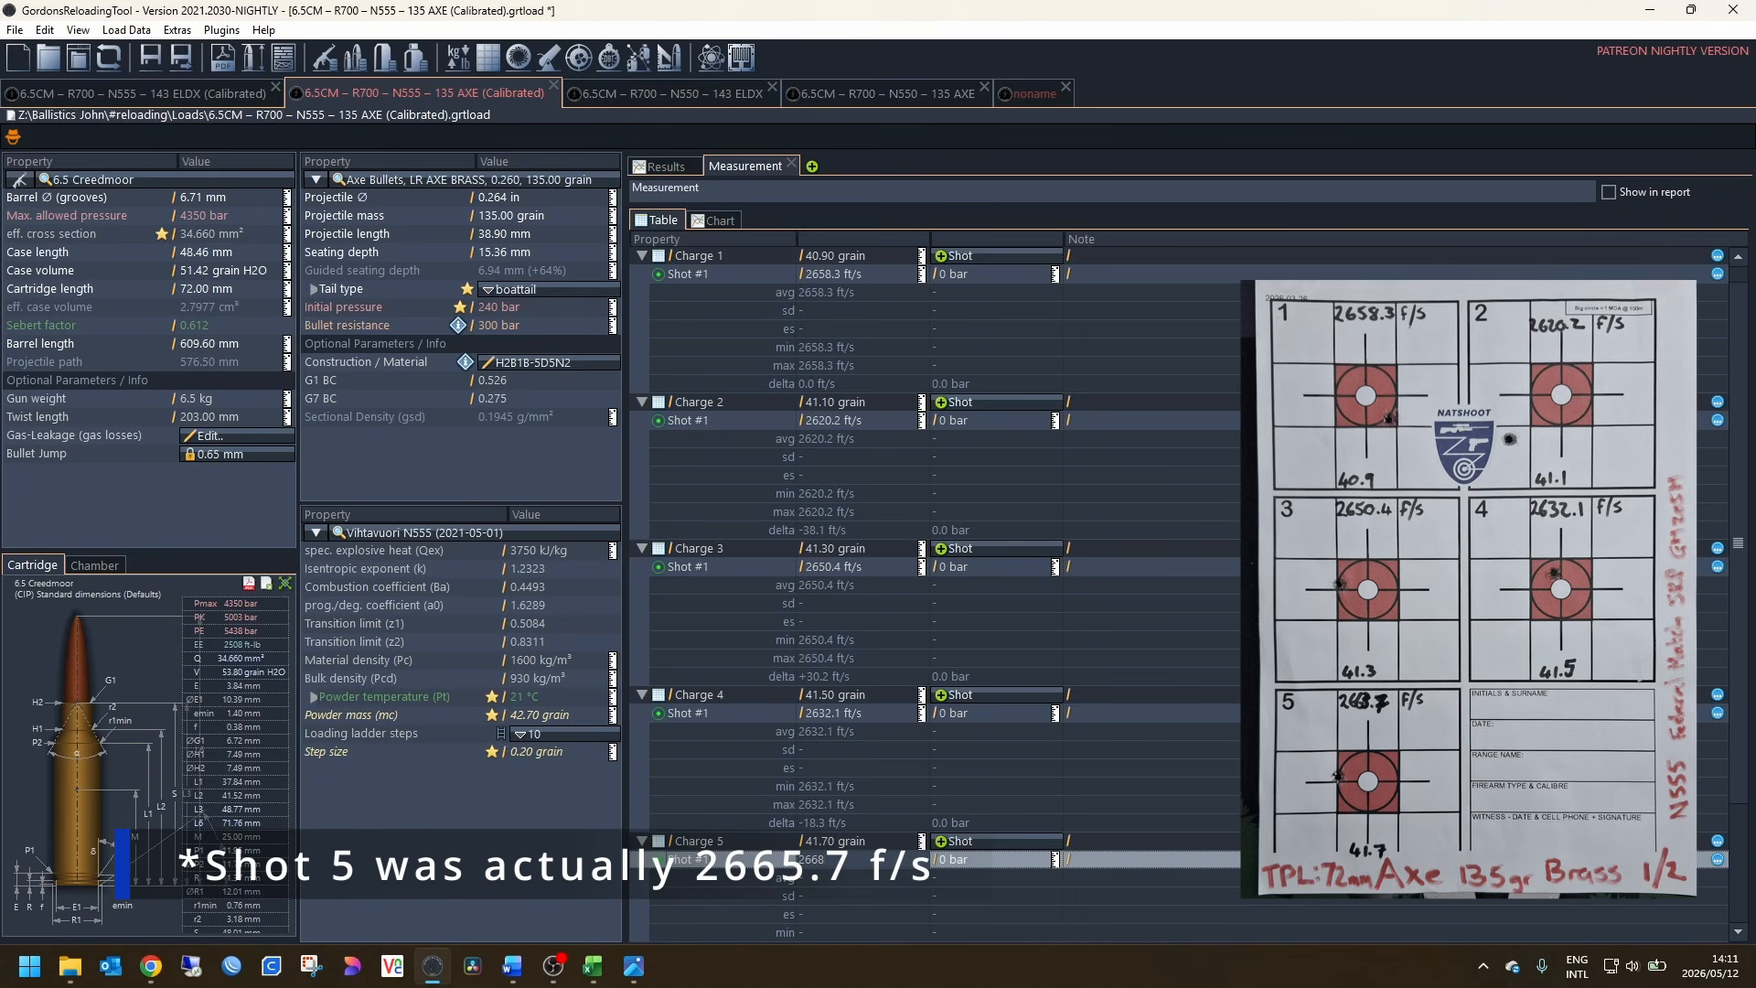
type(".8")
key("Return")
key("alt+Tab")
key("Right")
left_click(953, 858)
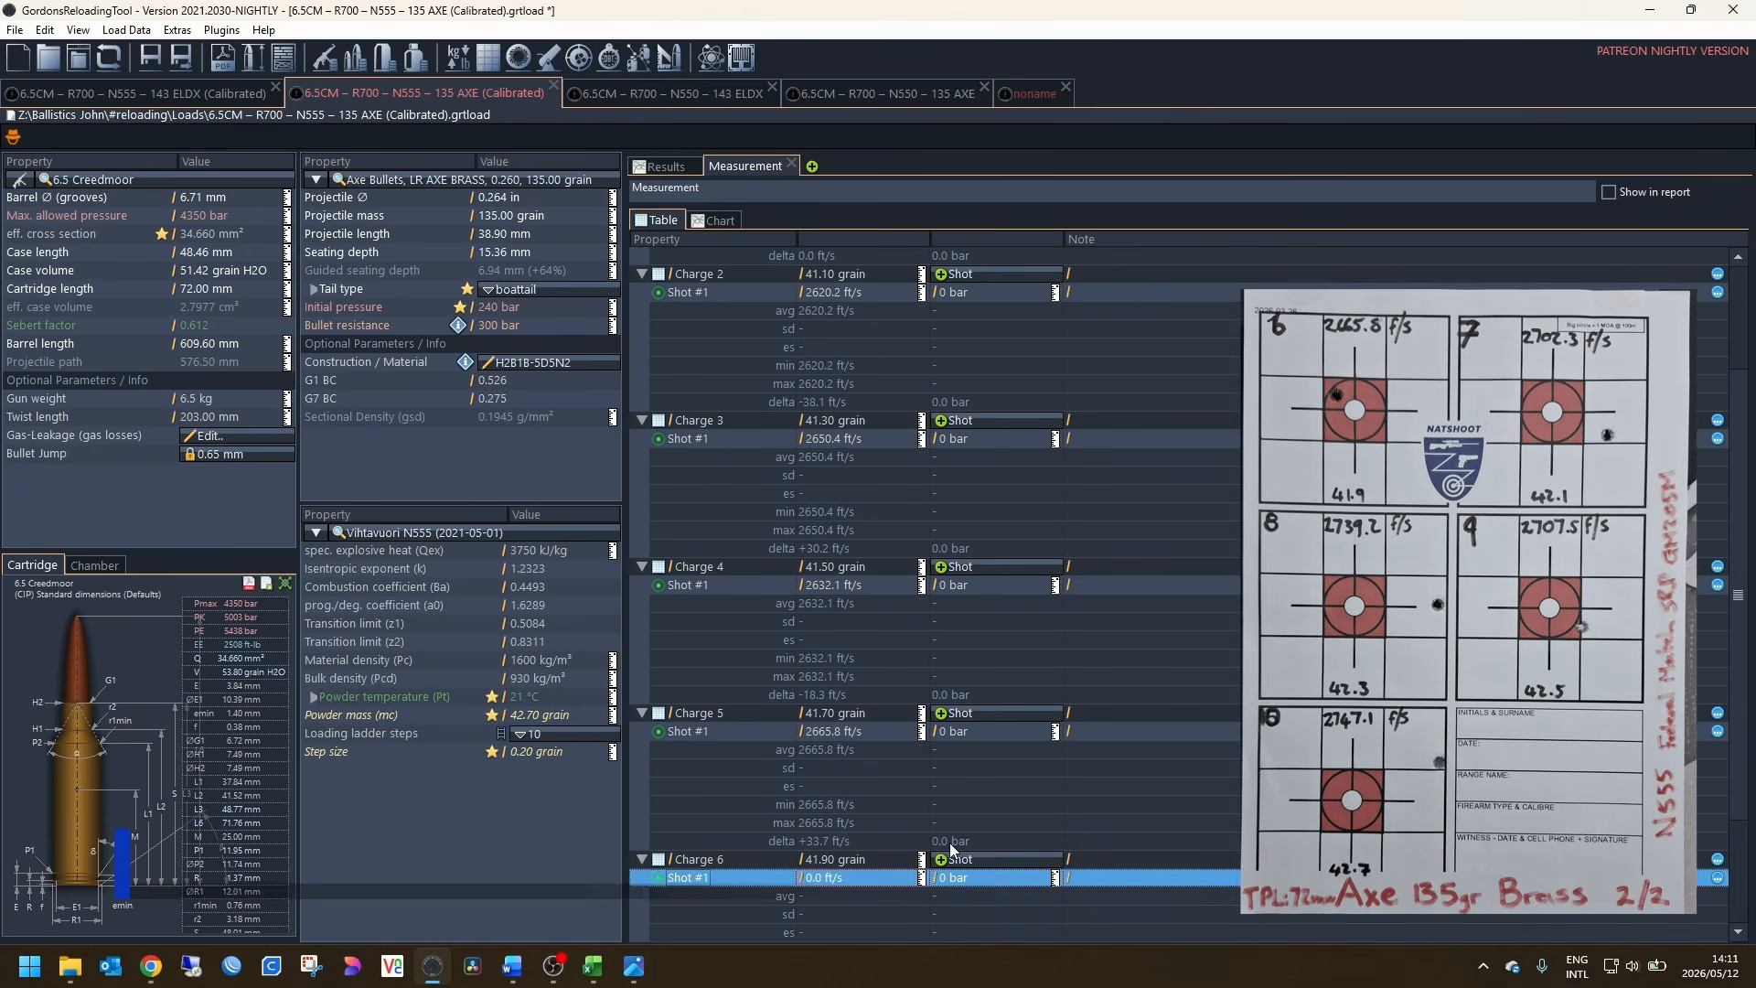
left_click(915, 878)
type("2665.8")
key("Return")
left_click(919, 884)
Step: Add one shot each to Charges 7 and 8, with velocities of 2702.3 ft/s and 2739.2 ft/s
left_click(958, 878)
left_click(841, 896)
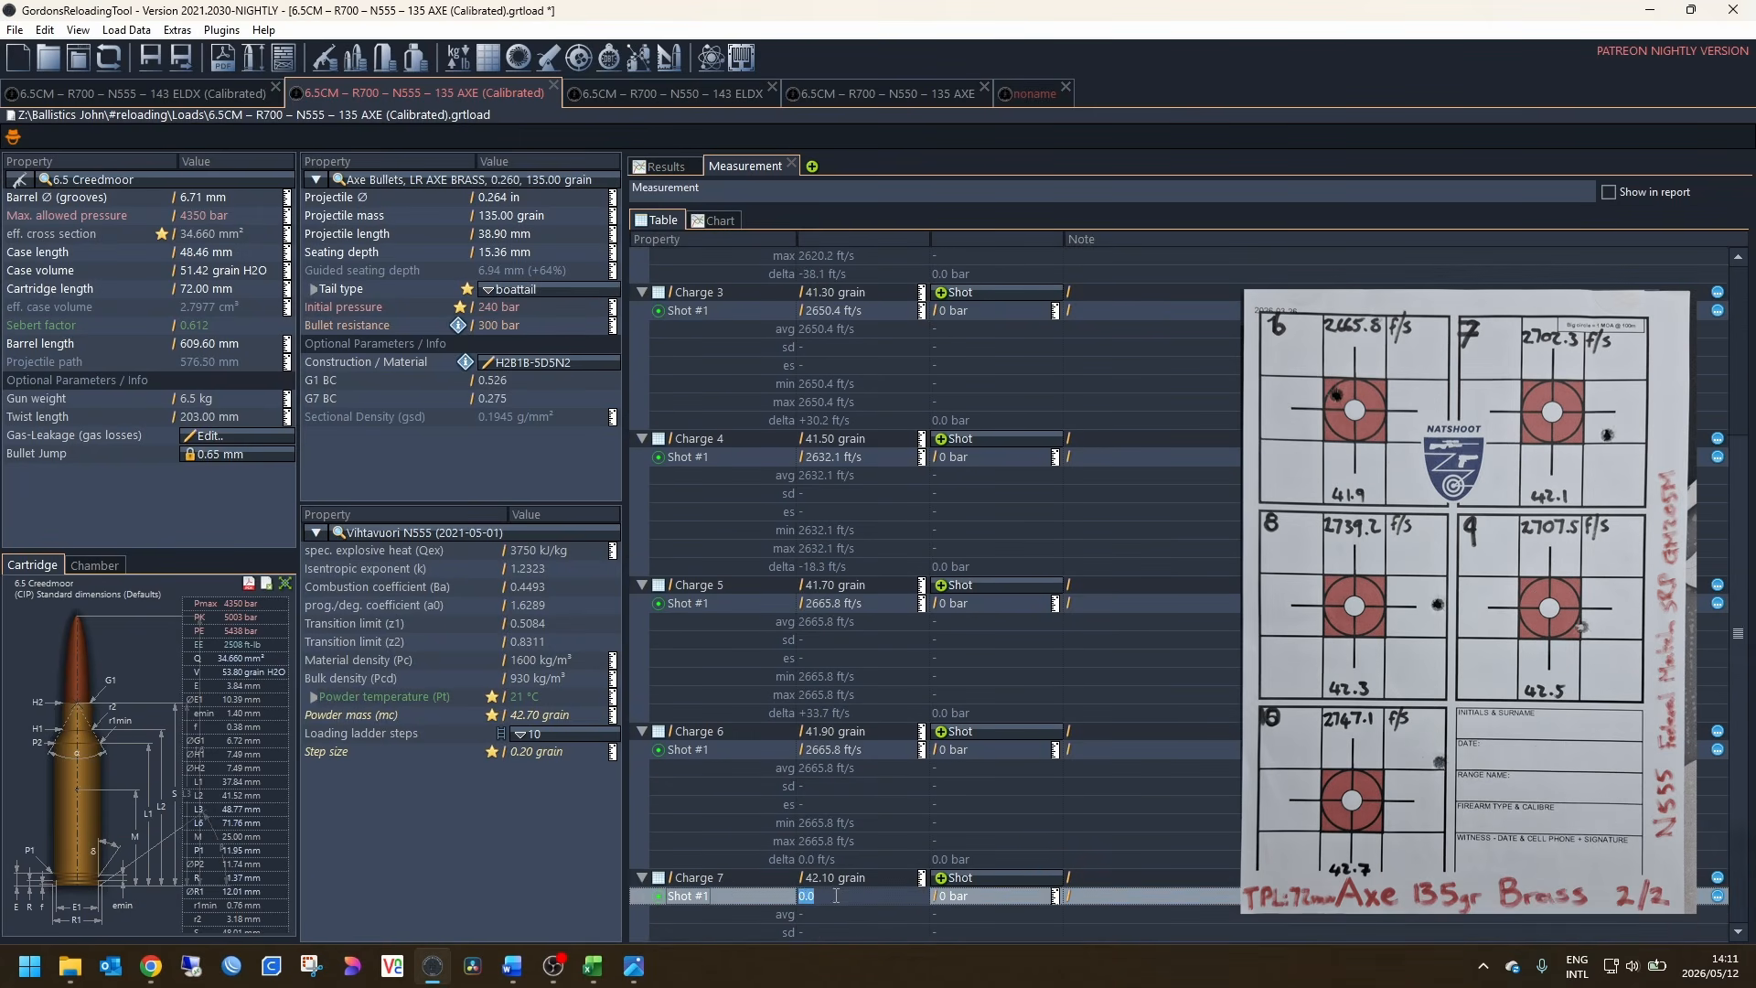
type("2702.3")
key("Return")
left_click(962, 896)
left_click(852, 914)
type("2739.2")
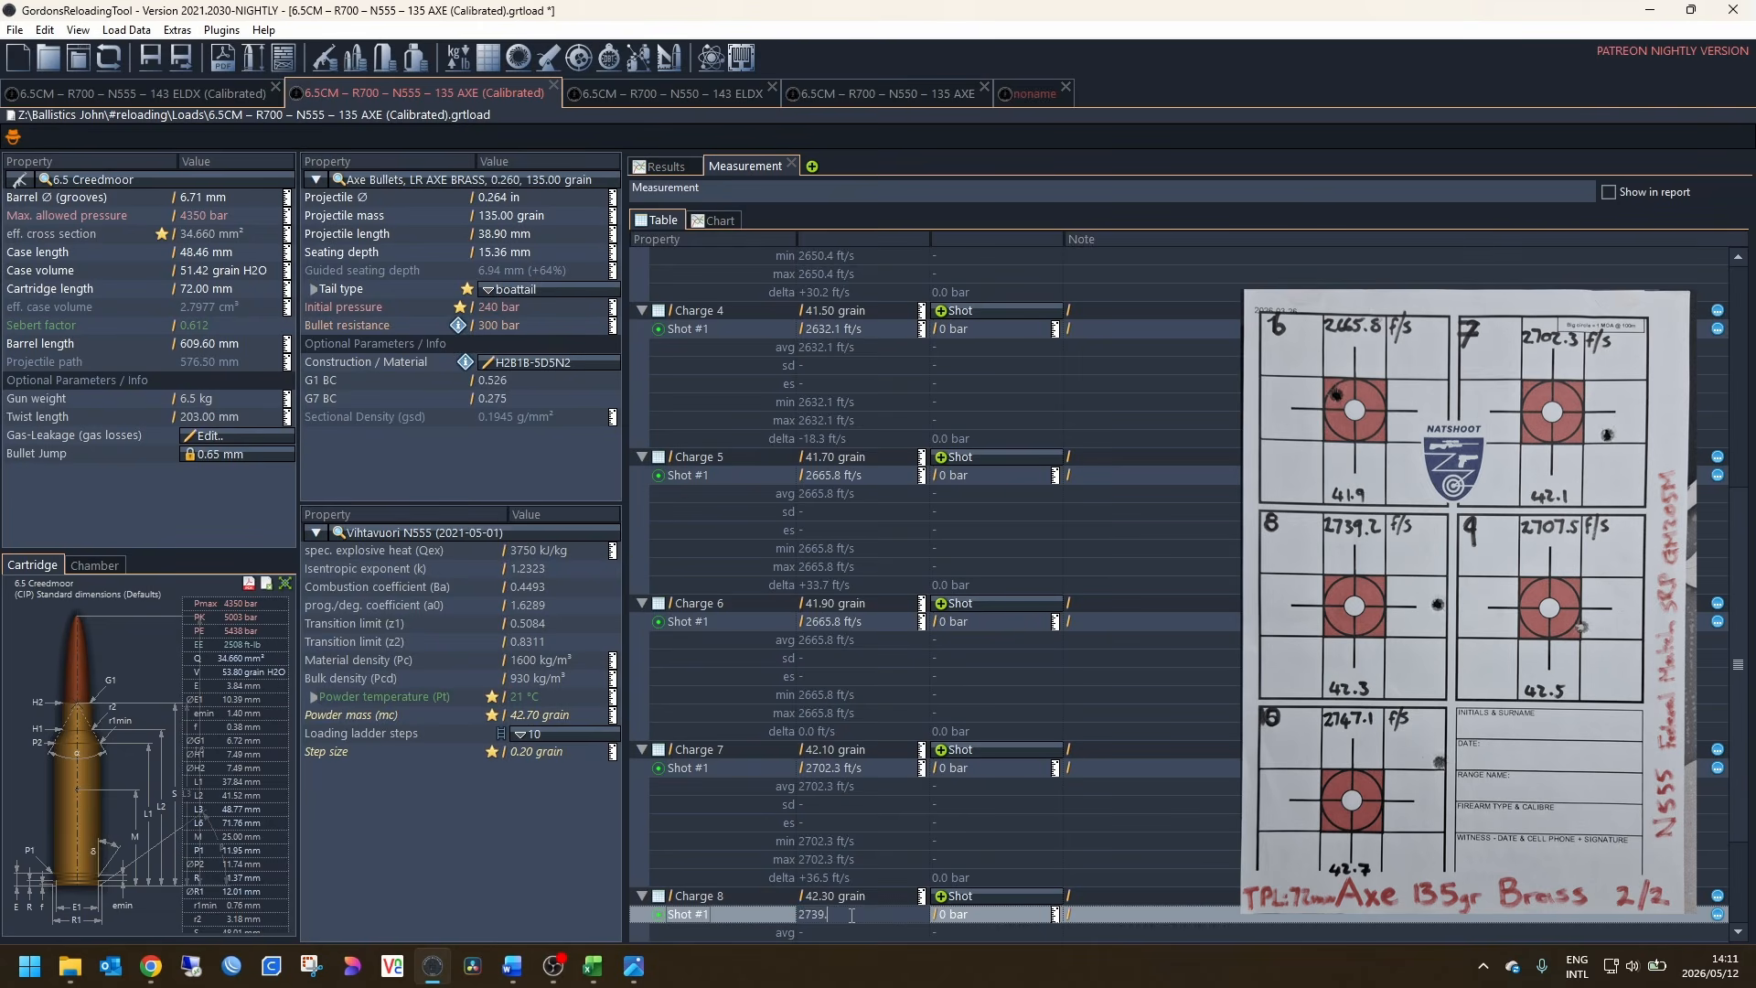
key("Return")
Step: Add one shot each to Charges 9 and 10, with velocities of 2707.5 ft/s and 2747.1 ft/s
left_click(956, 914)
left_click(841, 932)
type("2707.5")
key("Return")
left_click(953, 932)
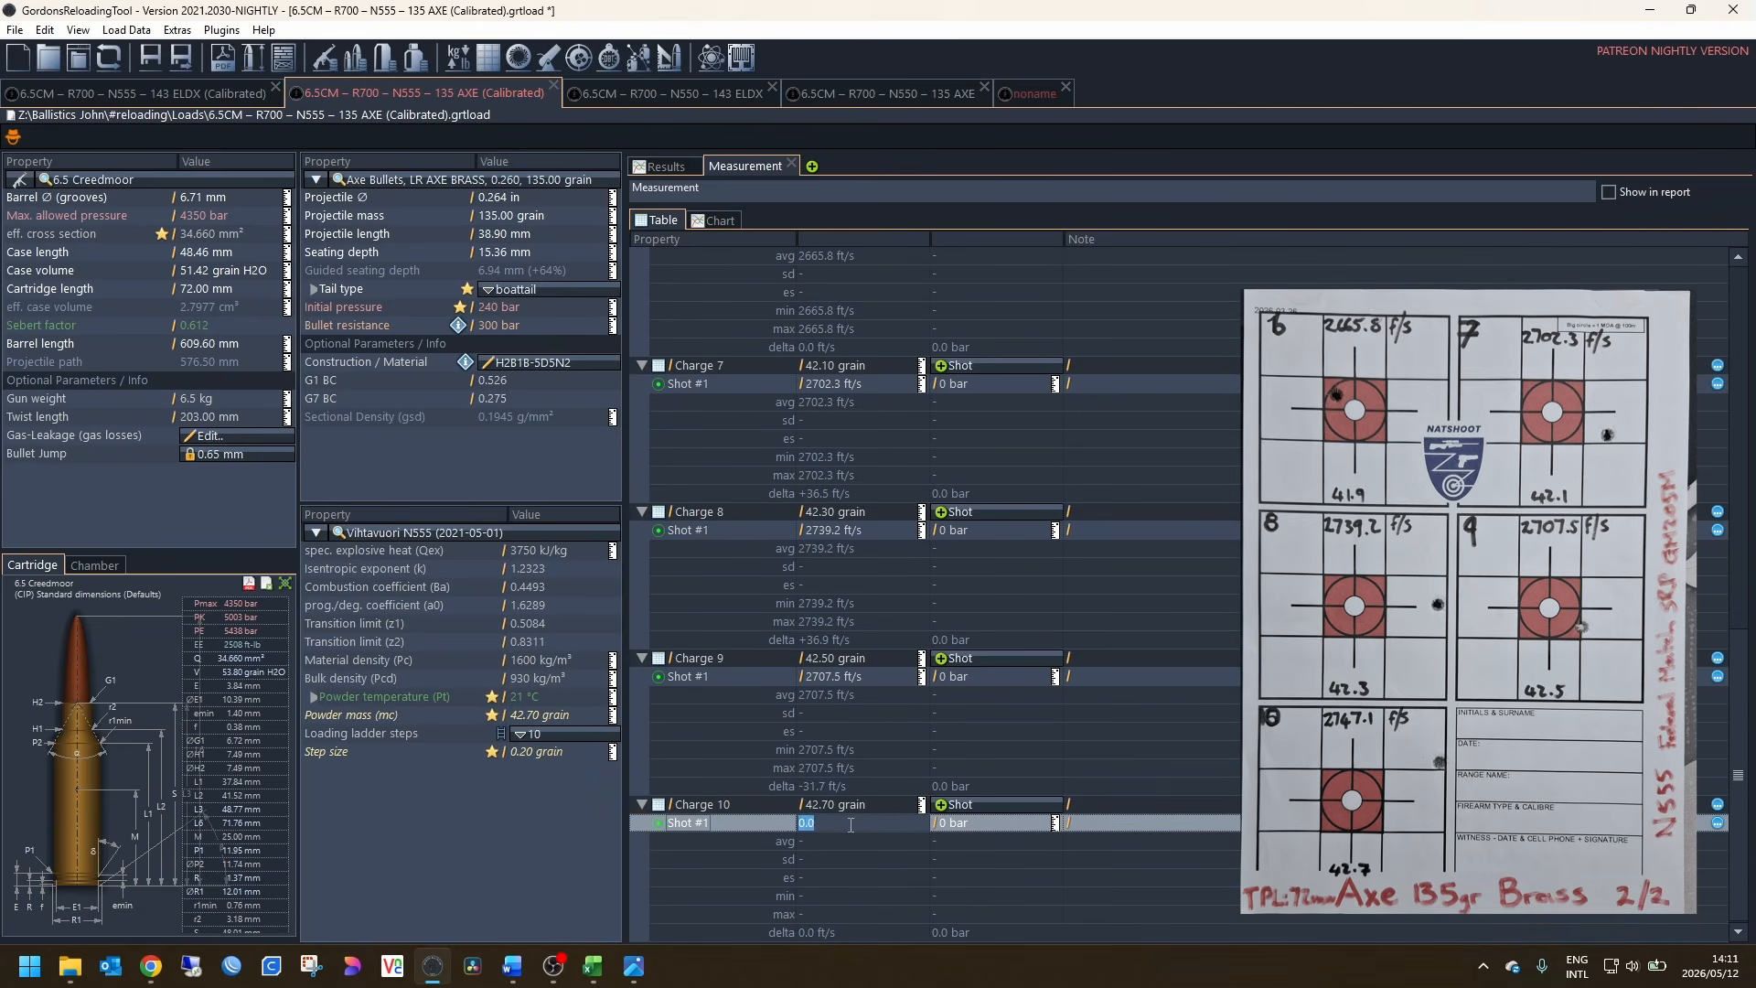
Step: Collapse the shot details of all ten charges in the measurement table
scroll(697, 355, "up", 4)
scroll(649, 270, "up", 1)
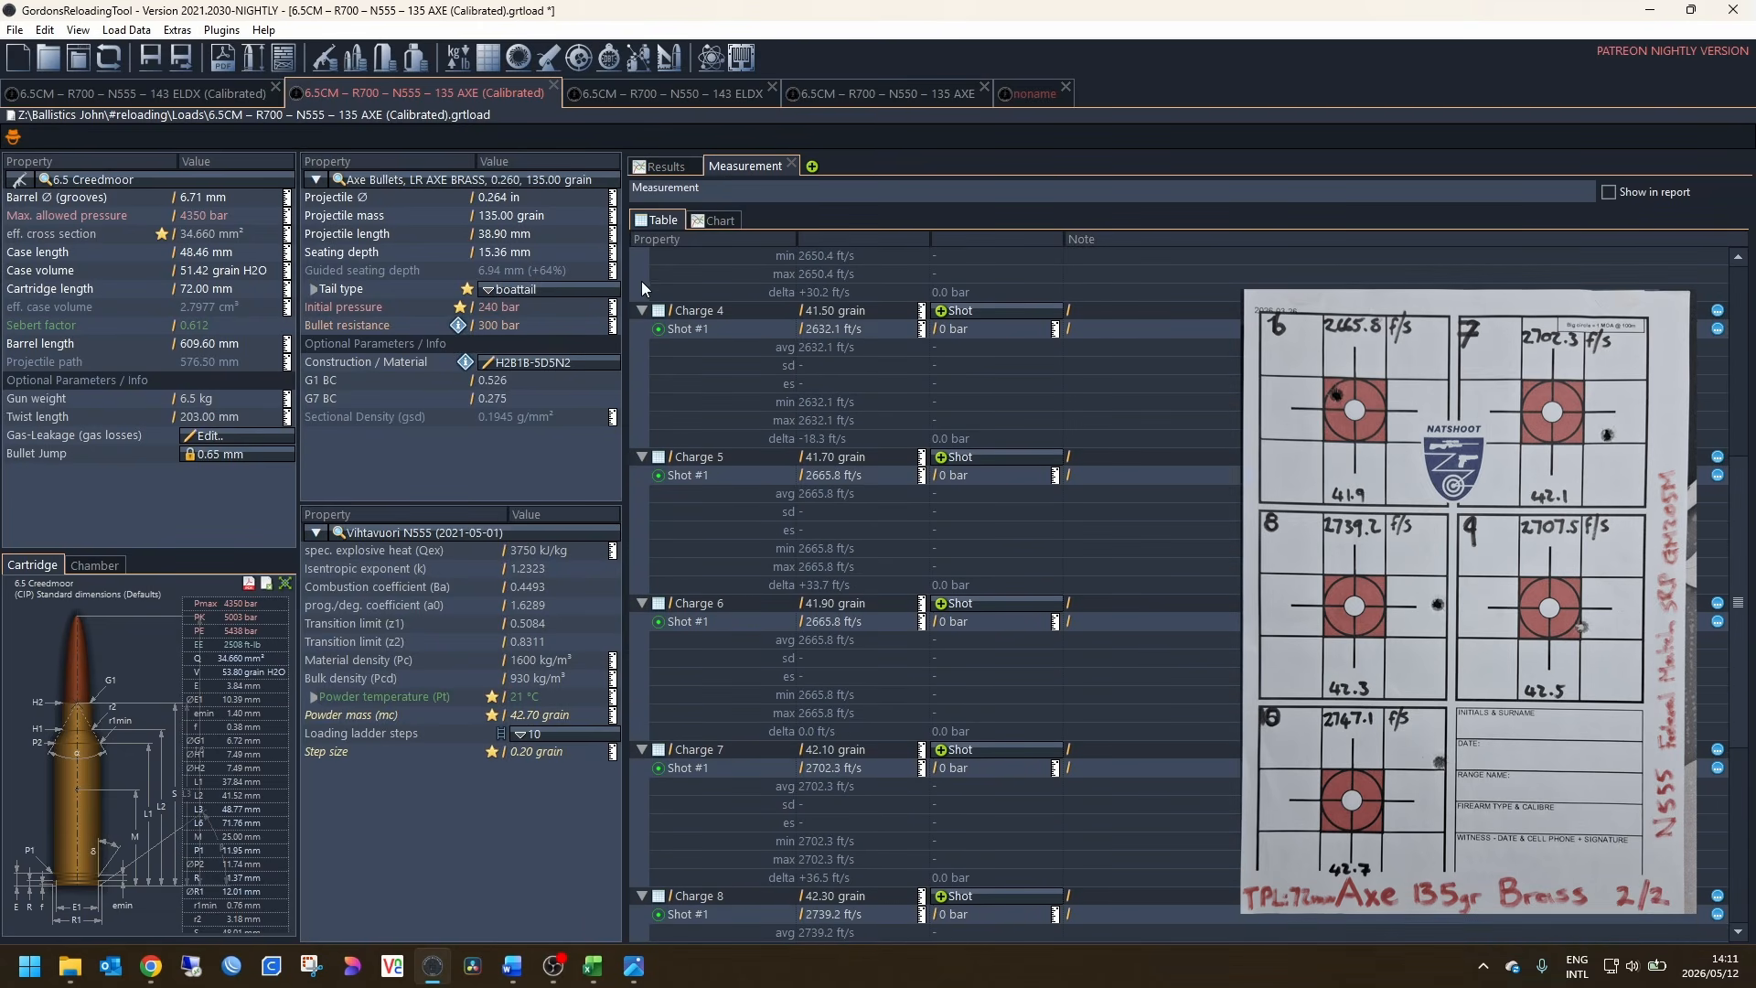
left_click(643, 310)
scroll(641, 274, "up", 5)
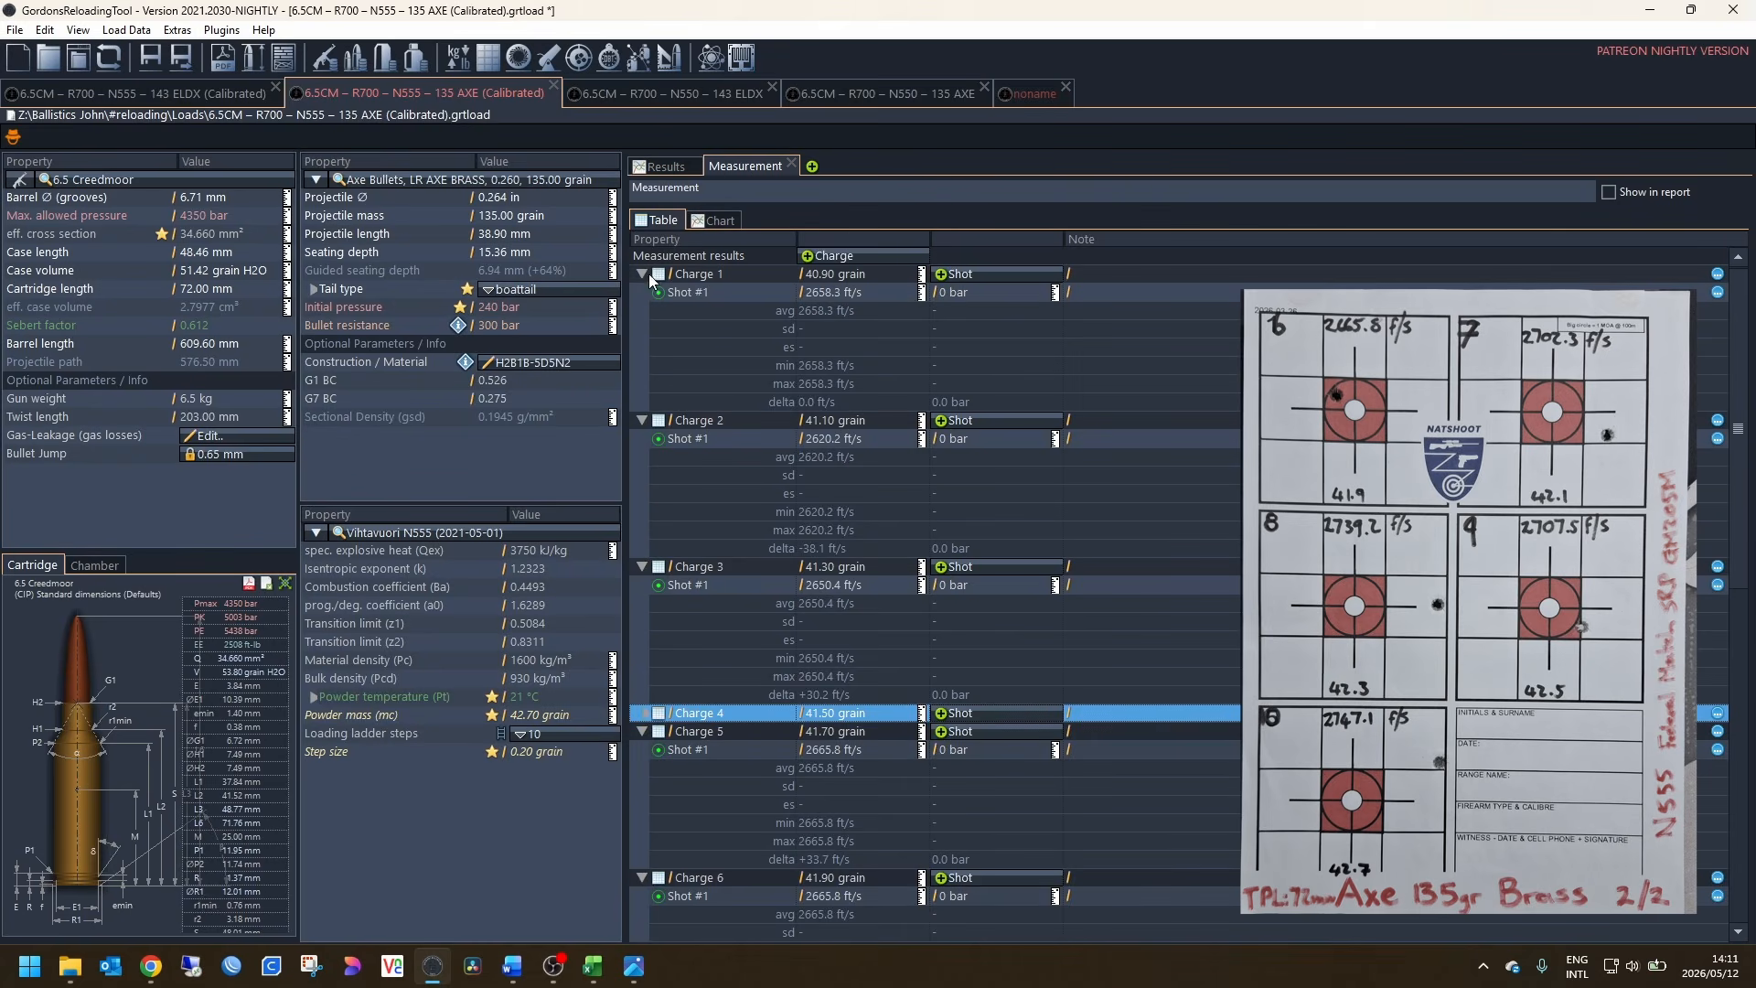
left_click(644, 273)
left_click(643, 292)
left_click(644, 310)
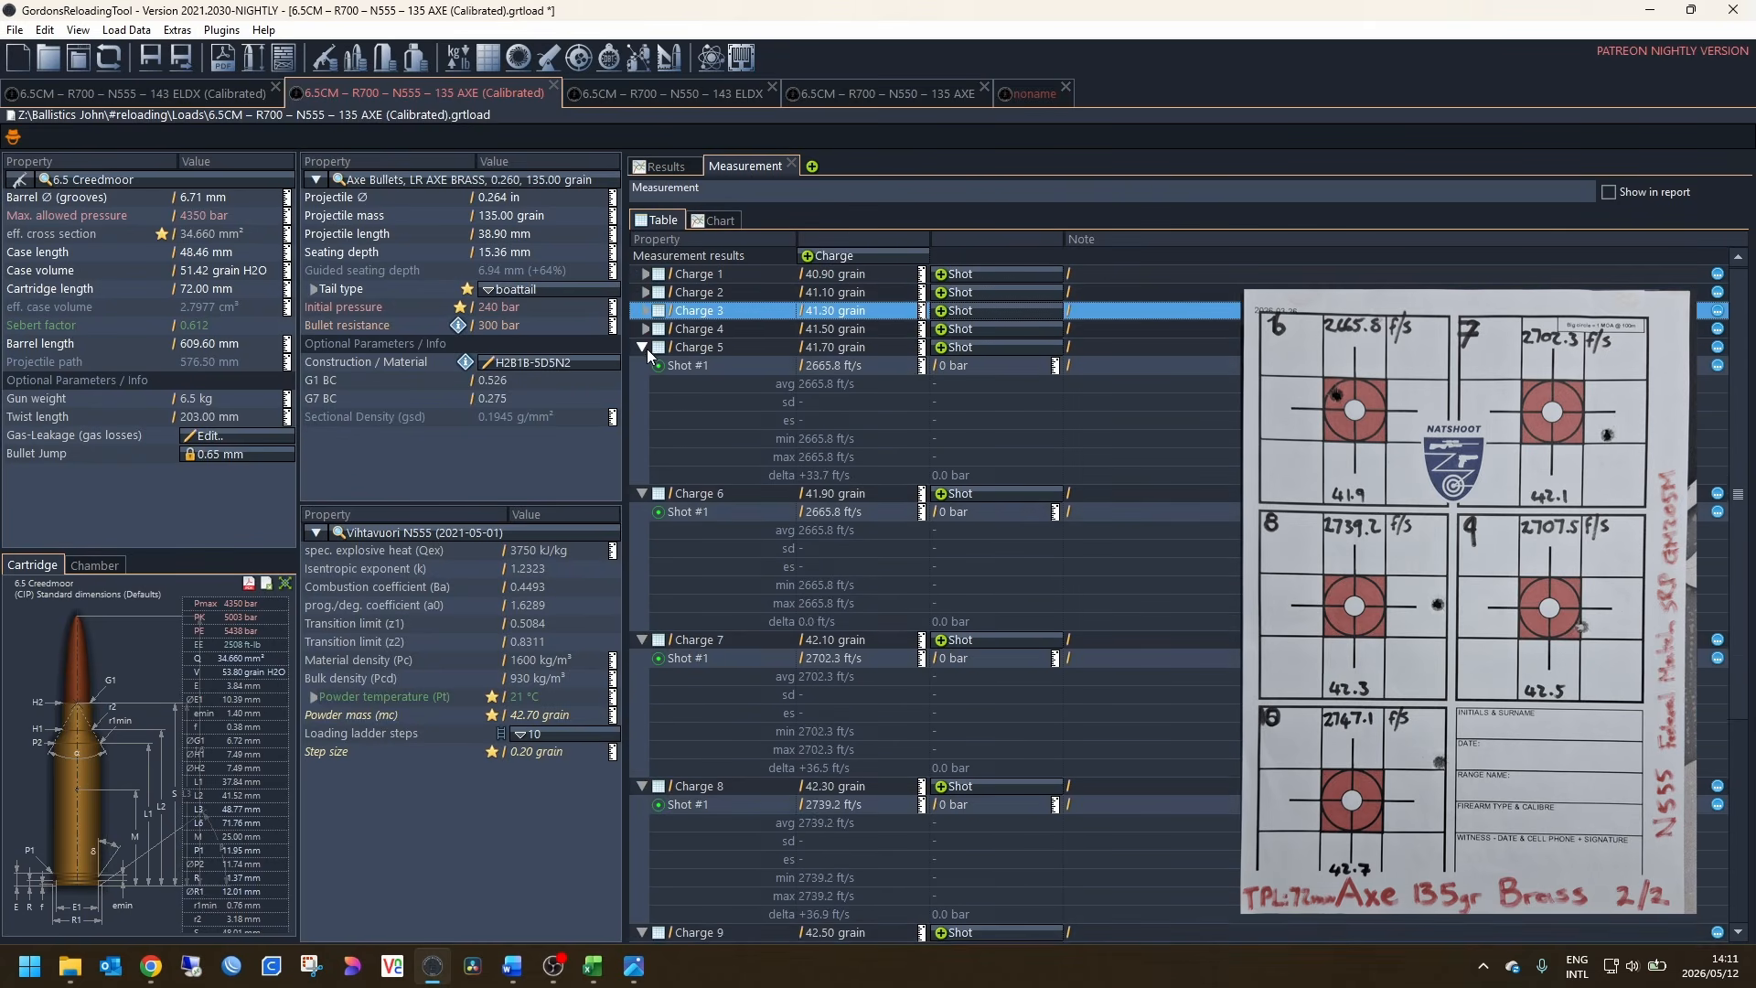
left_click(646, 349)
left_click(641, 365)
left_click(644, 366)
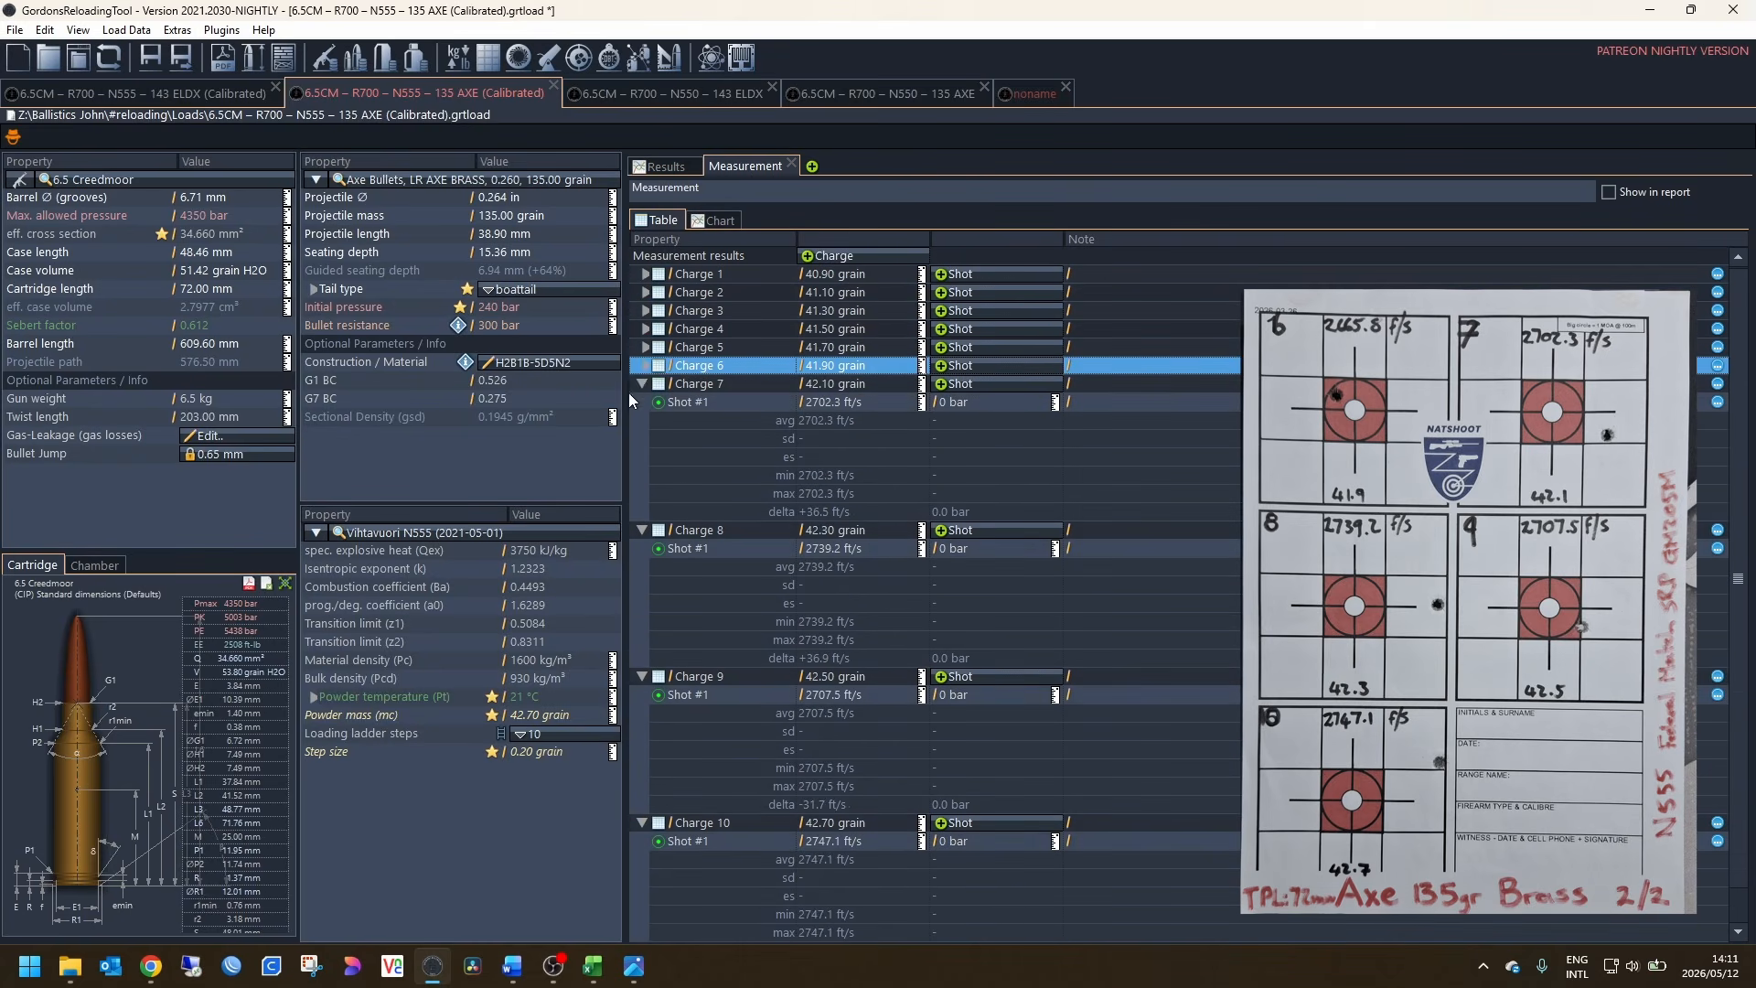
left_click(643, 383)
left_click(645, 402)
left_click(646, 420)
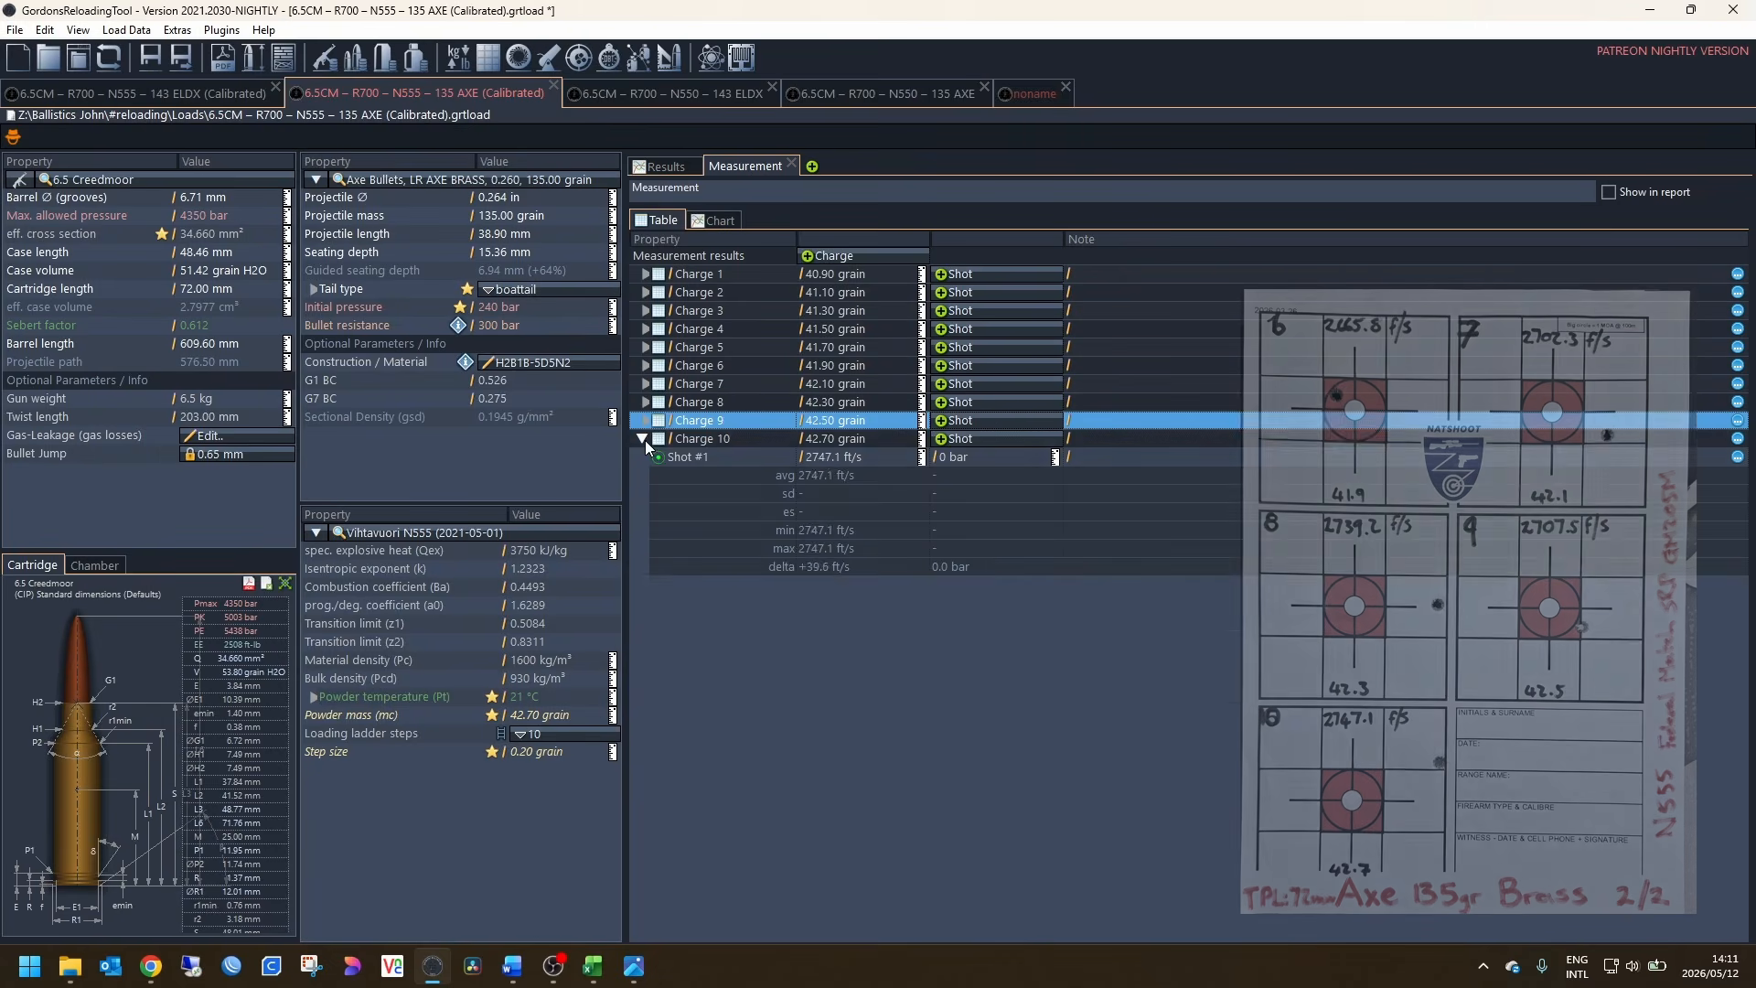
left_click(645, 439)
Step: Review the chart of measured velocities and the shot recorded for Charge 5 in the table
left_click(730, 222)
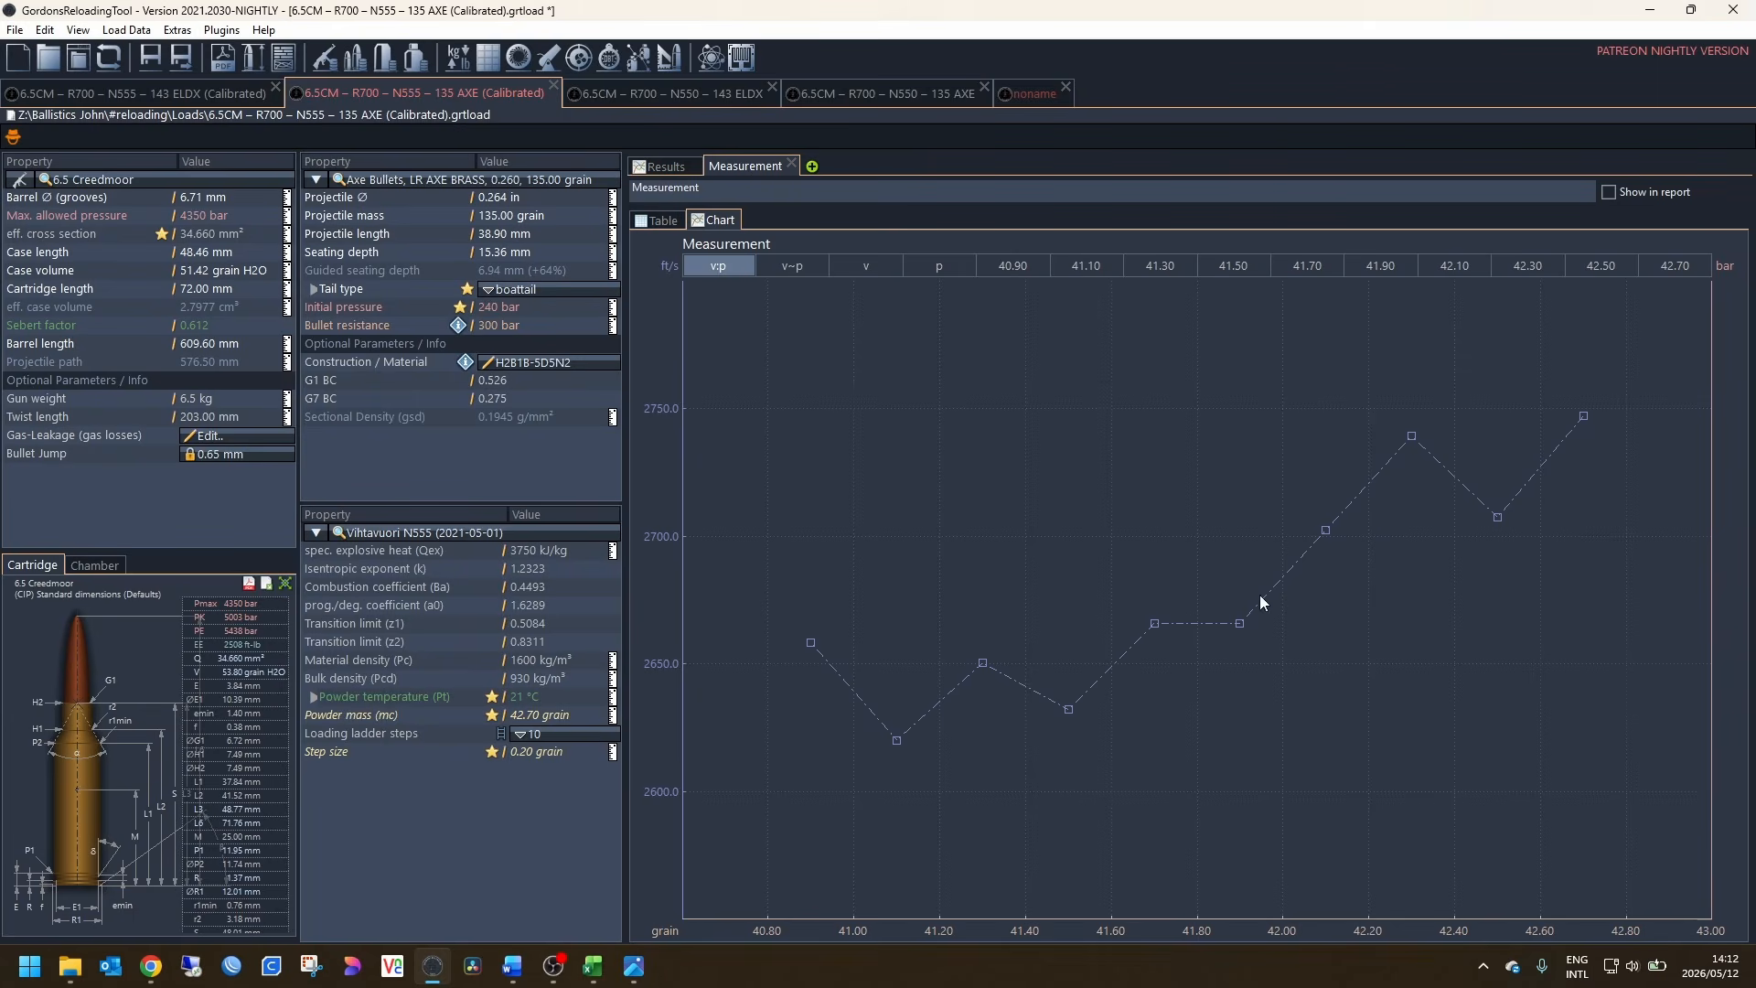
left_click(668, 227)
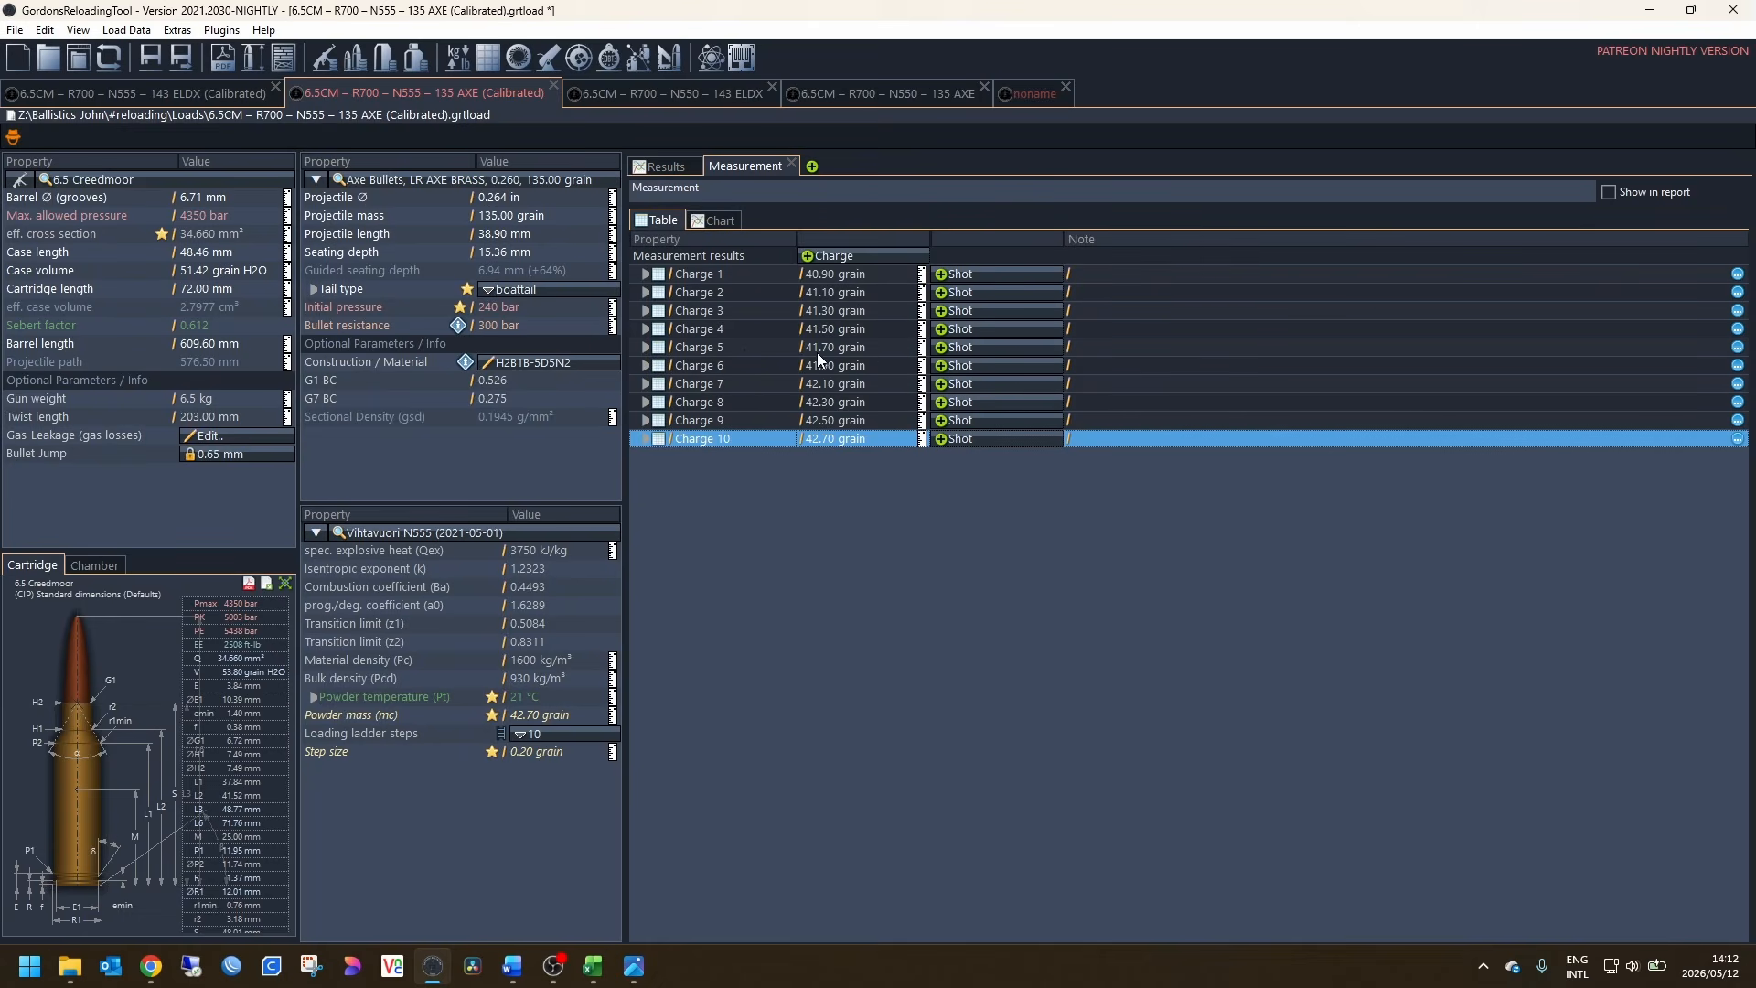
left_click(646, 348)
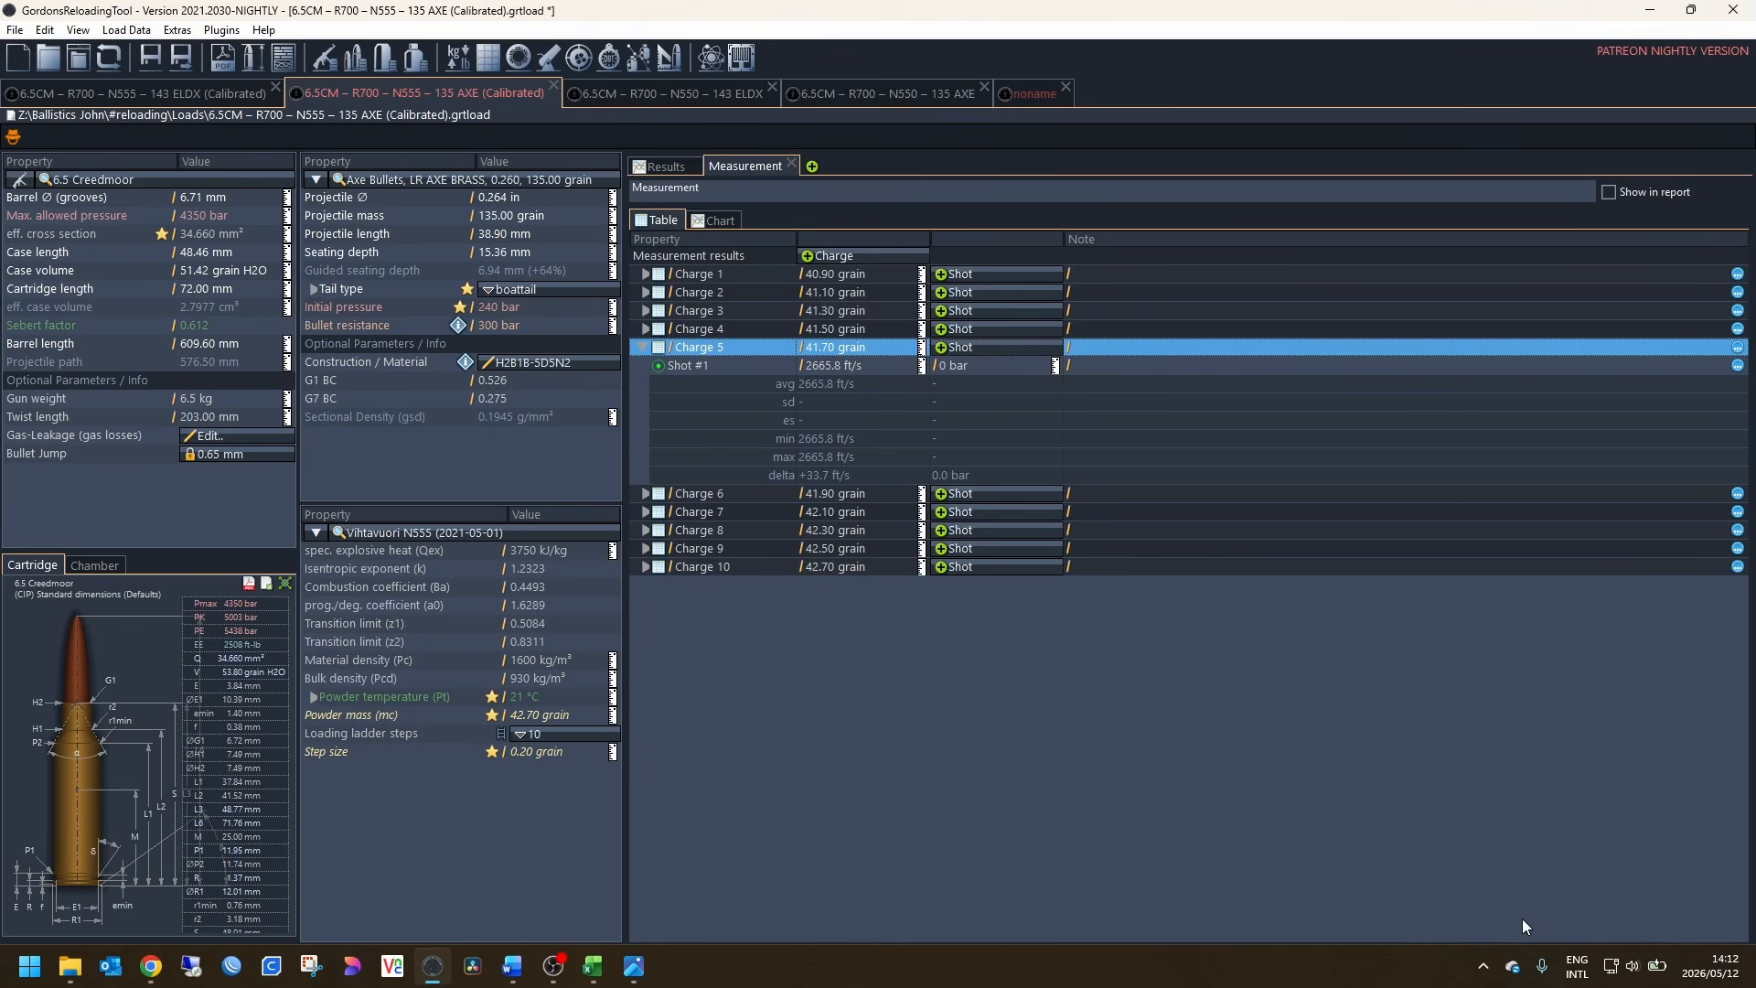
Step: Set the powder mass to 41.70 grain and show the simulation results for that charge
left_click(662, 167)
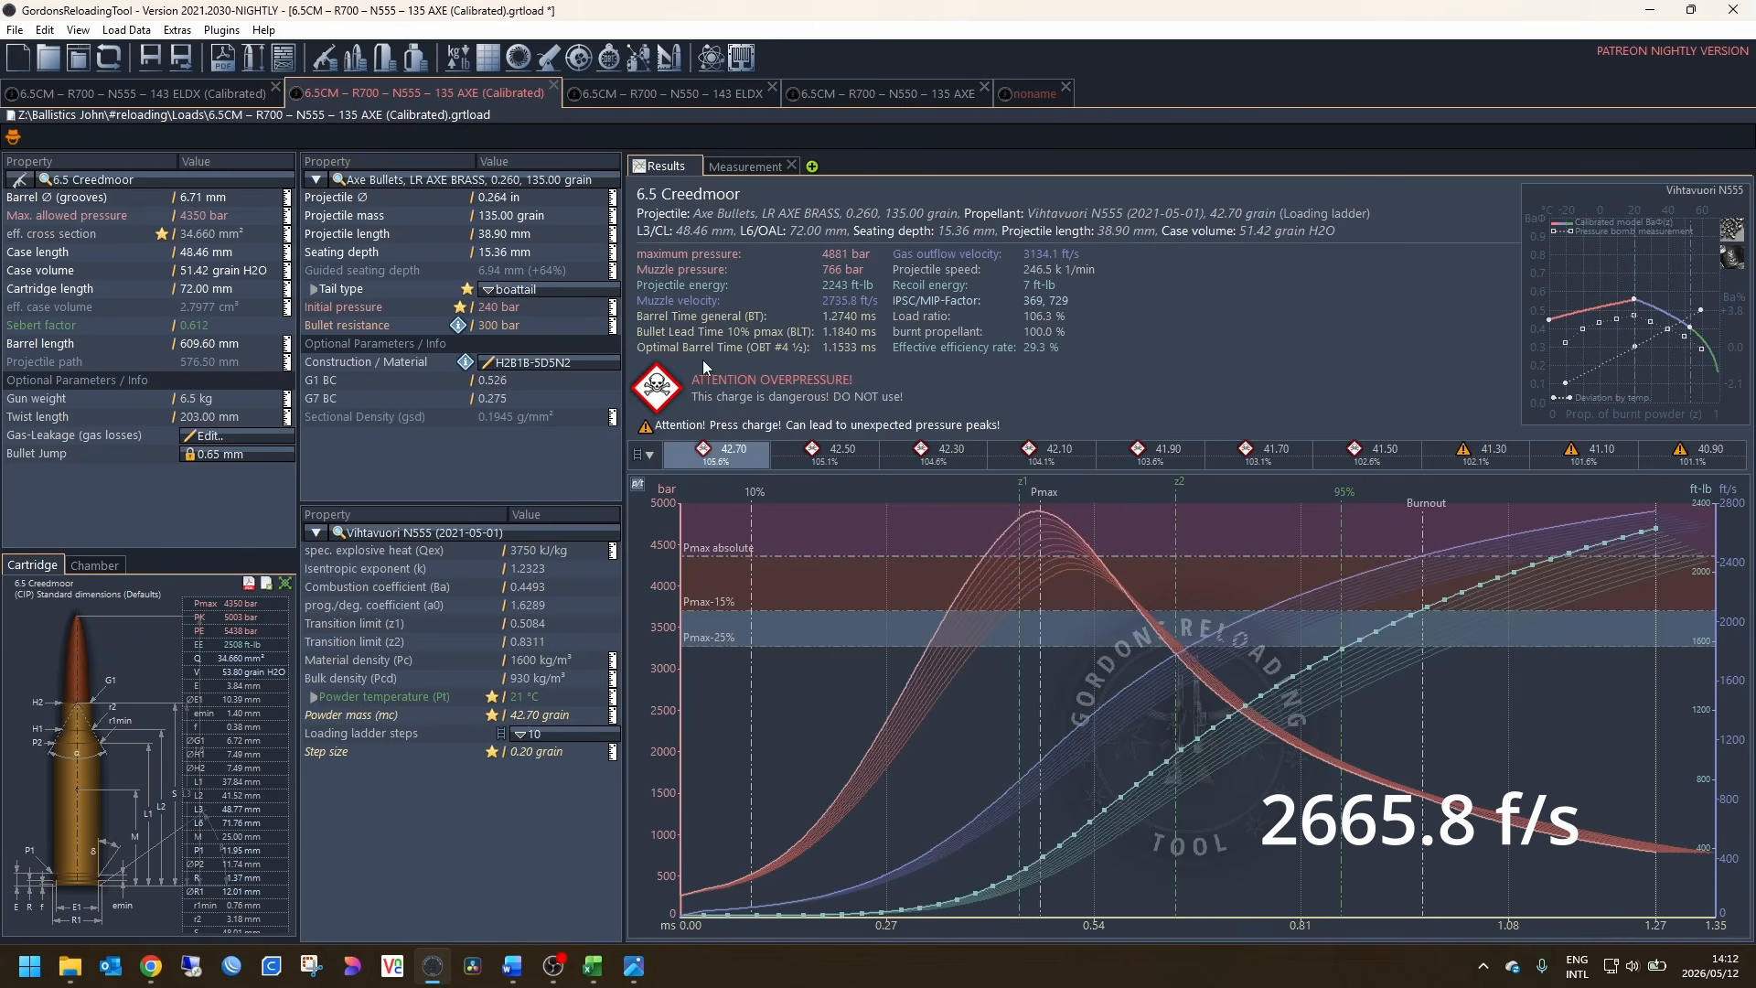
left_click(517, 719)
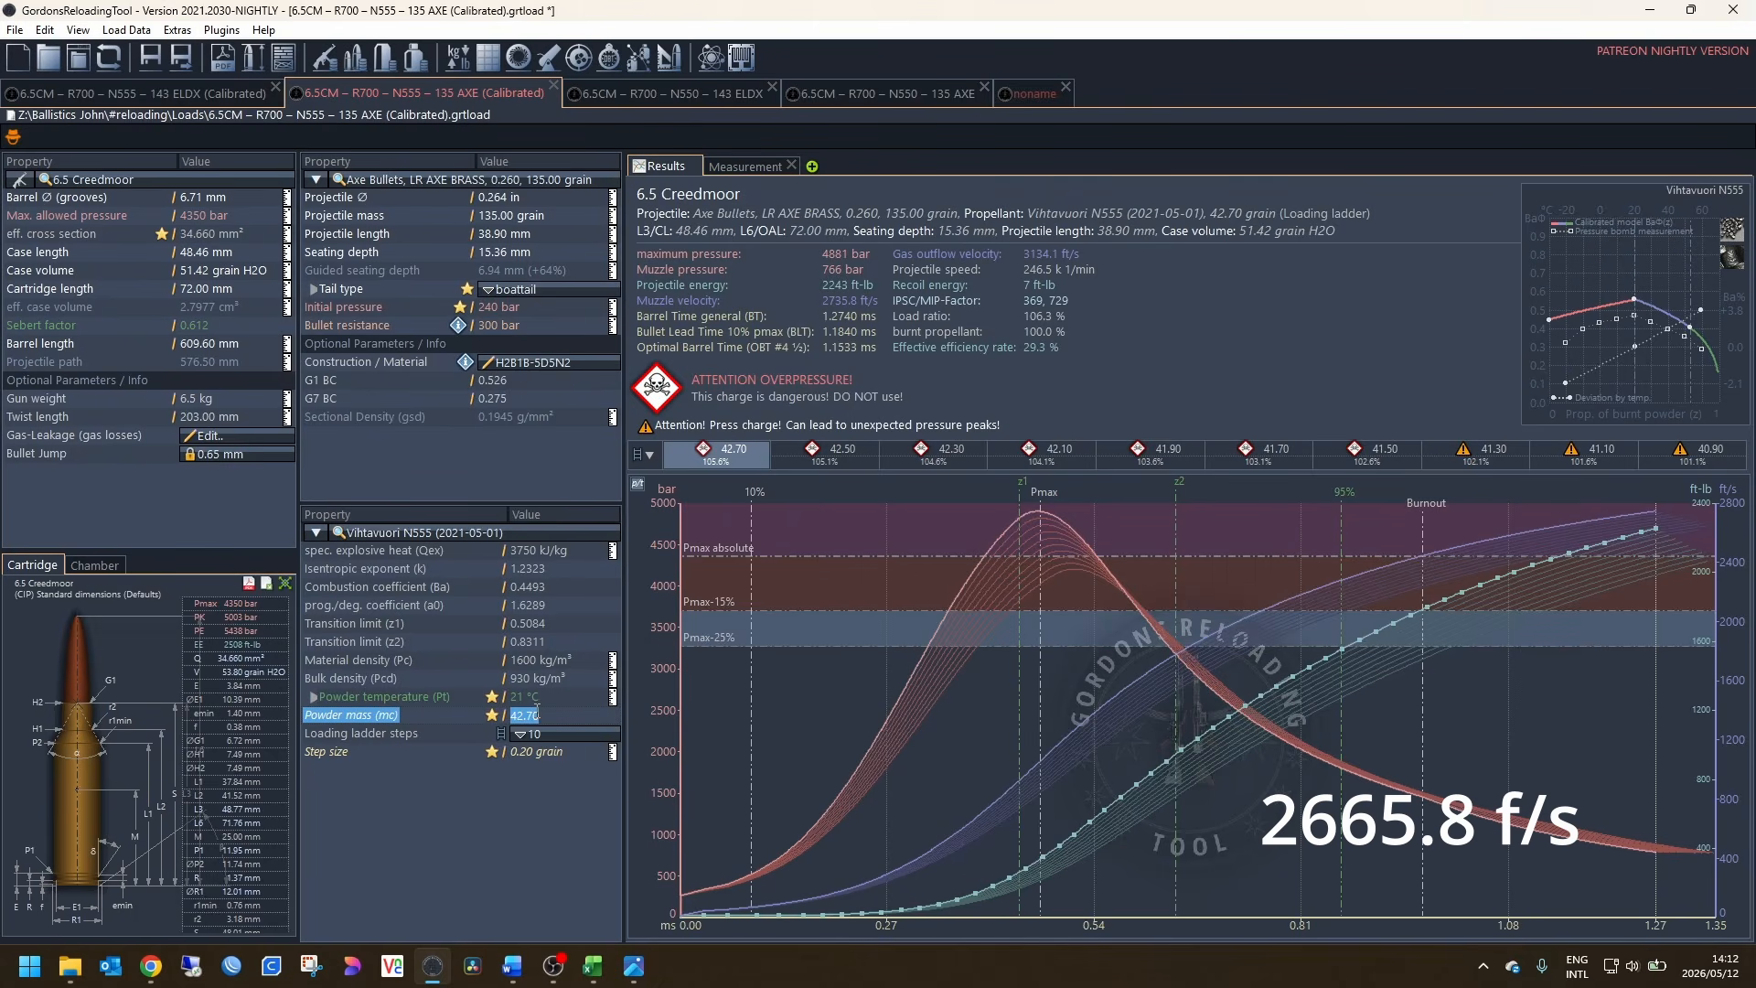
type("41.70")
key("Return")
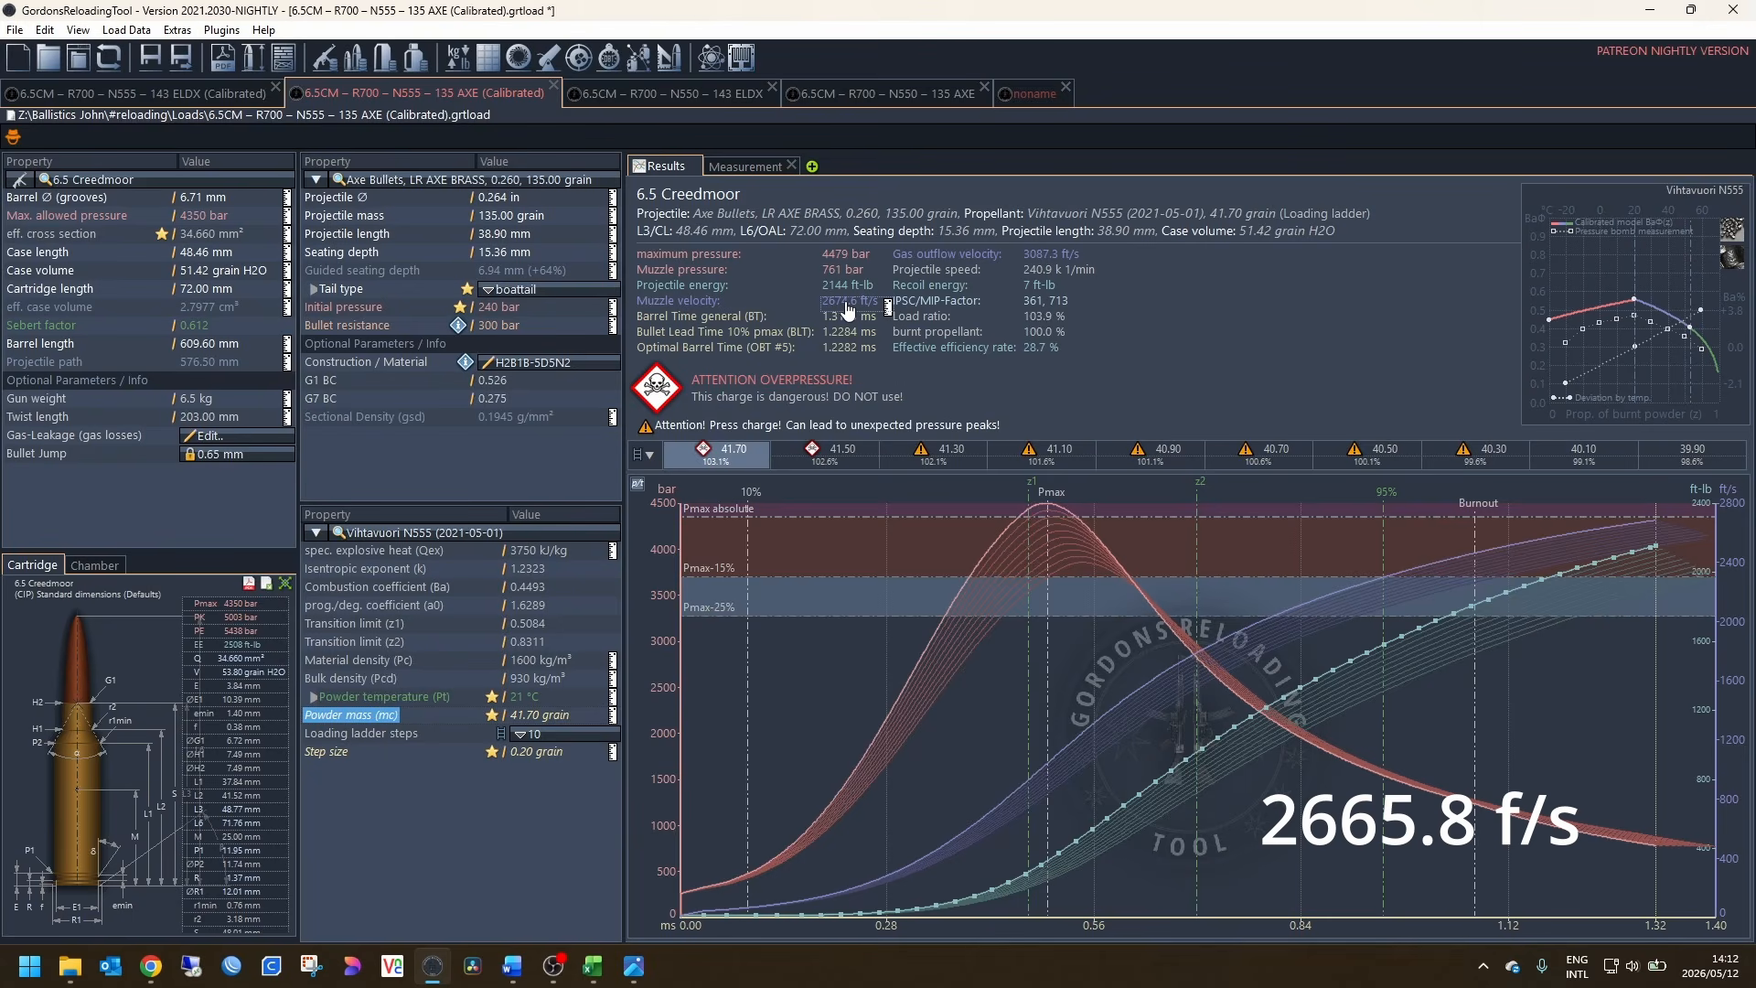
Step: Examine the simulated muzzle velocity and the case volume, initial pressure and Sebert factor inputs
key("alt+Tab")
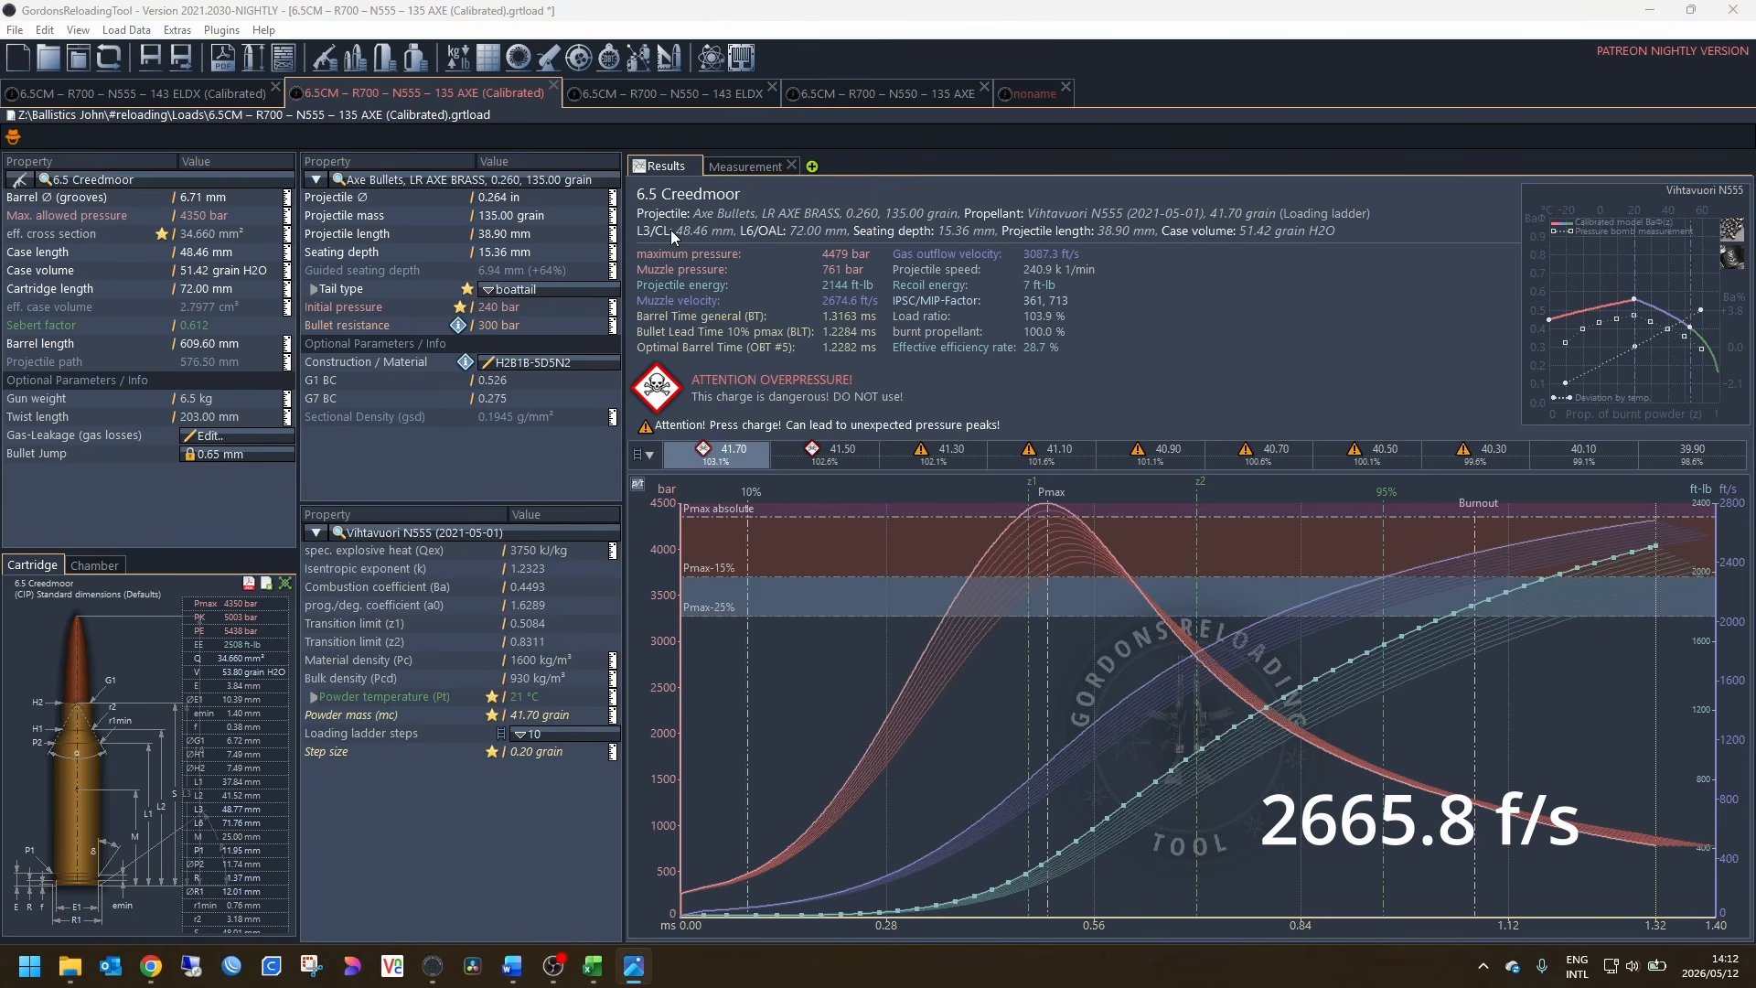
left_click(835, 306)
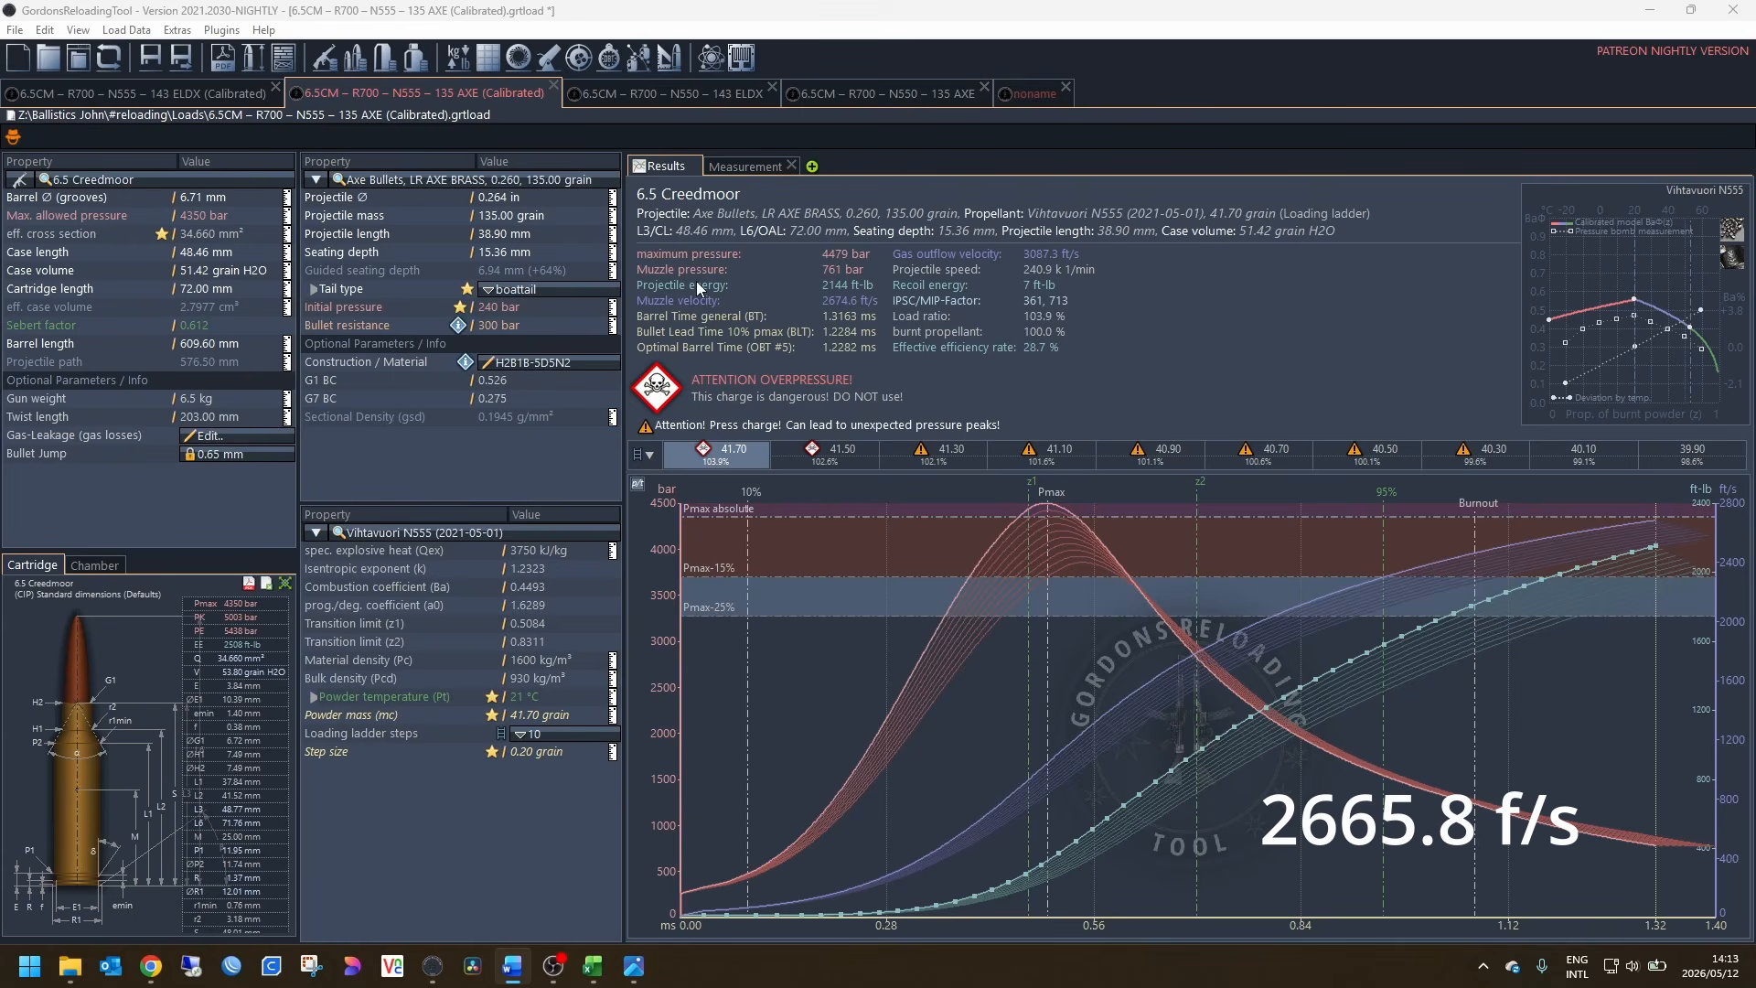
left_click(234, 271)
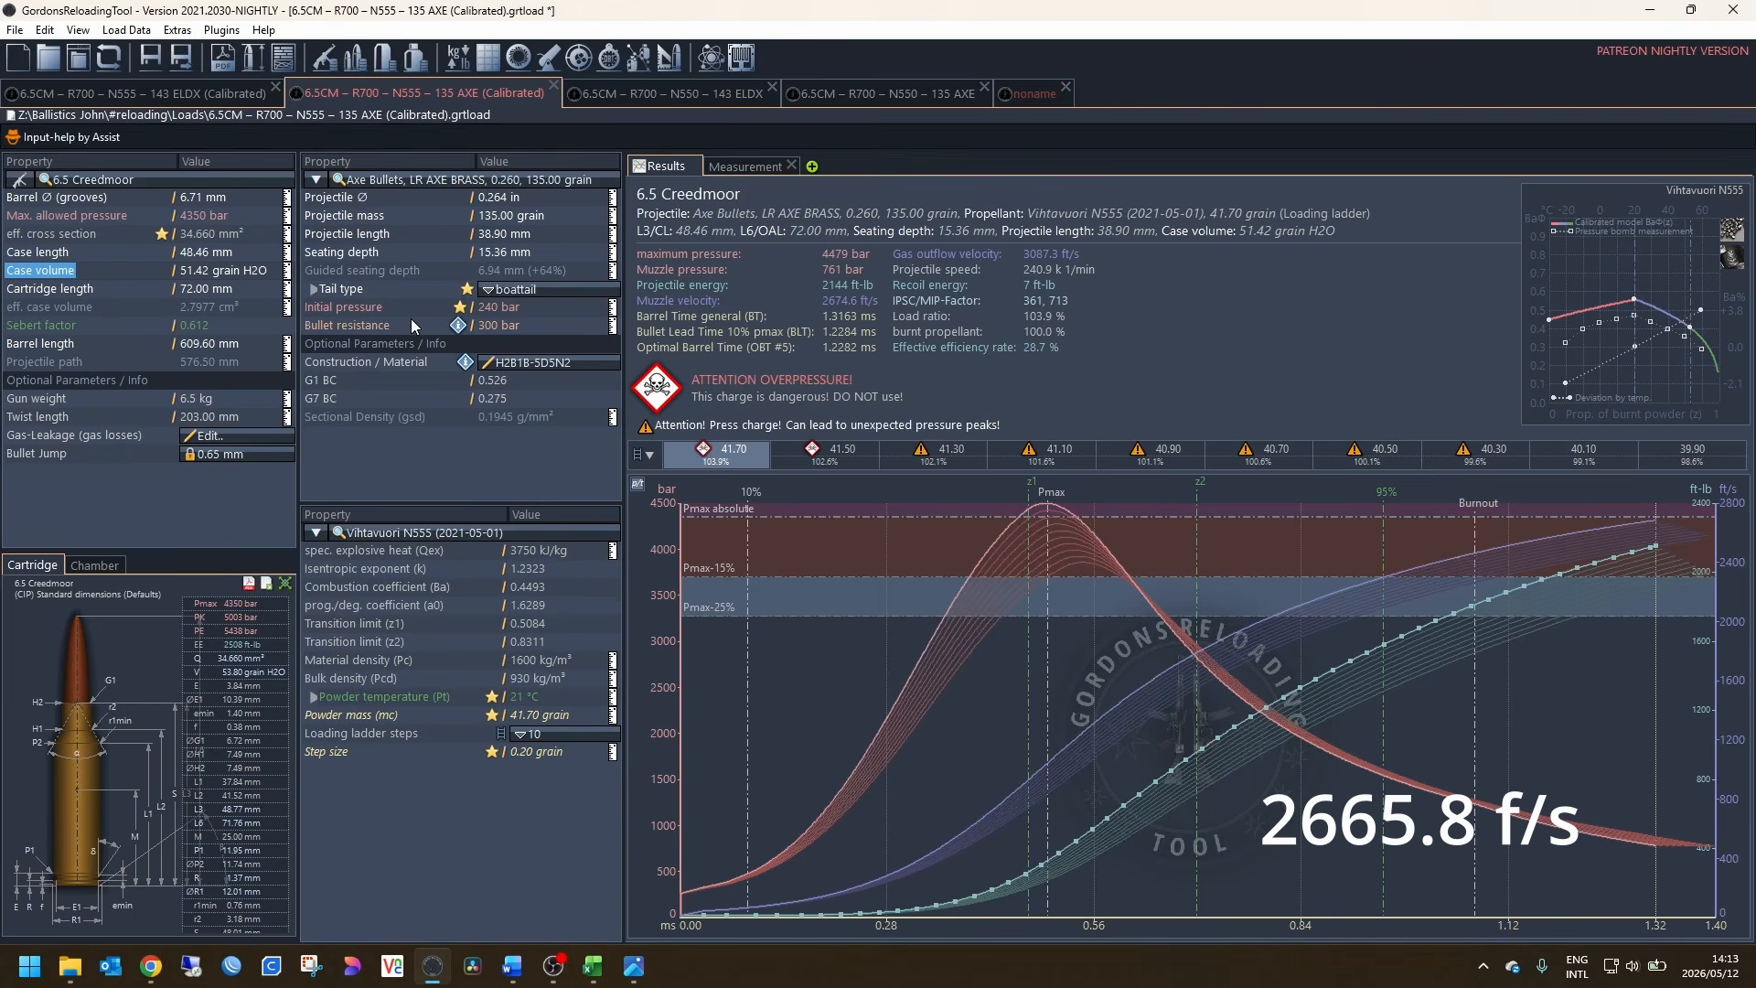
left_click(492, 309)
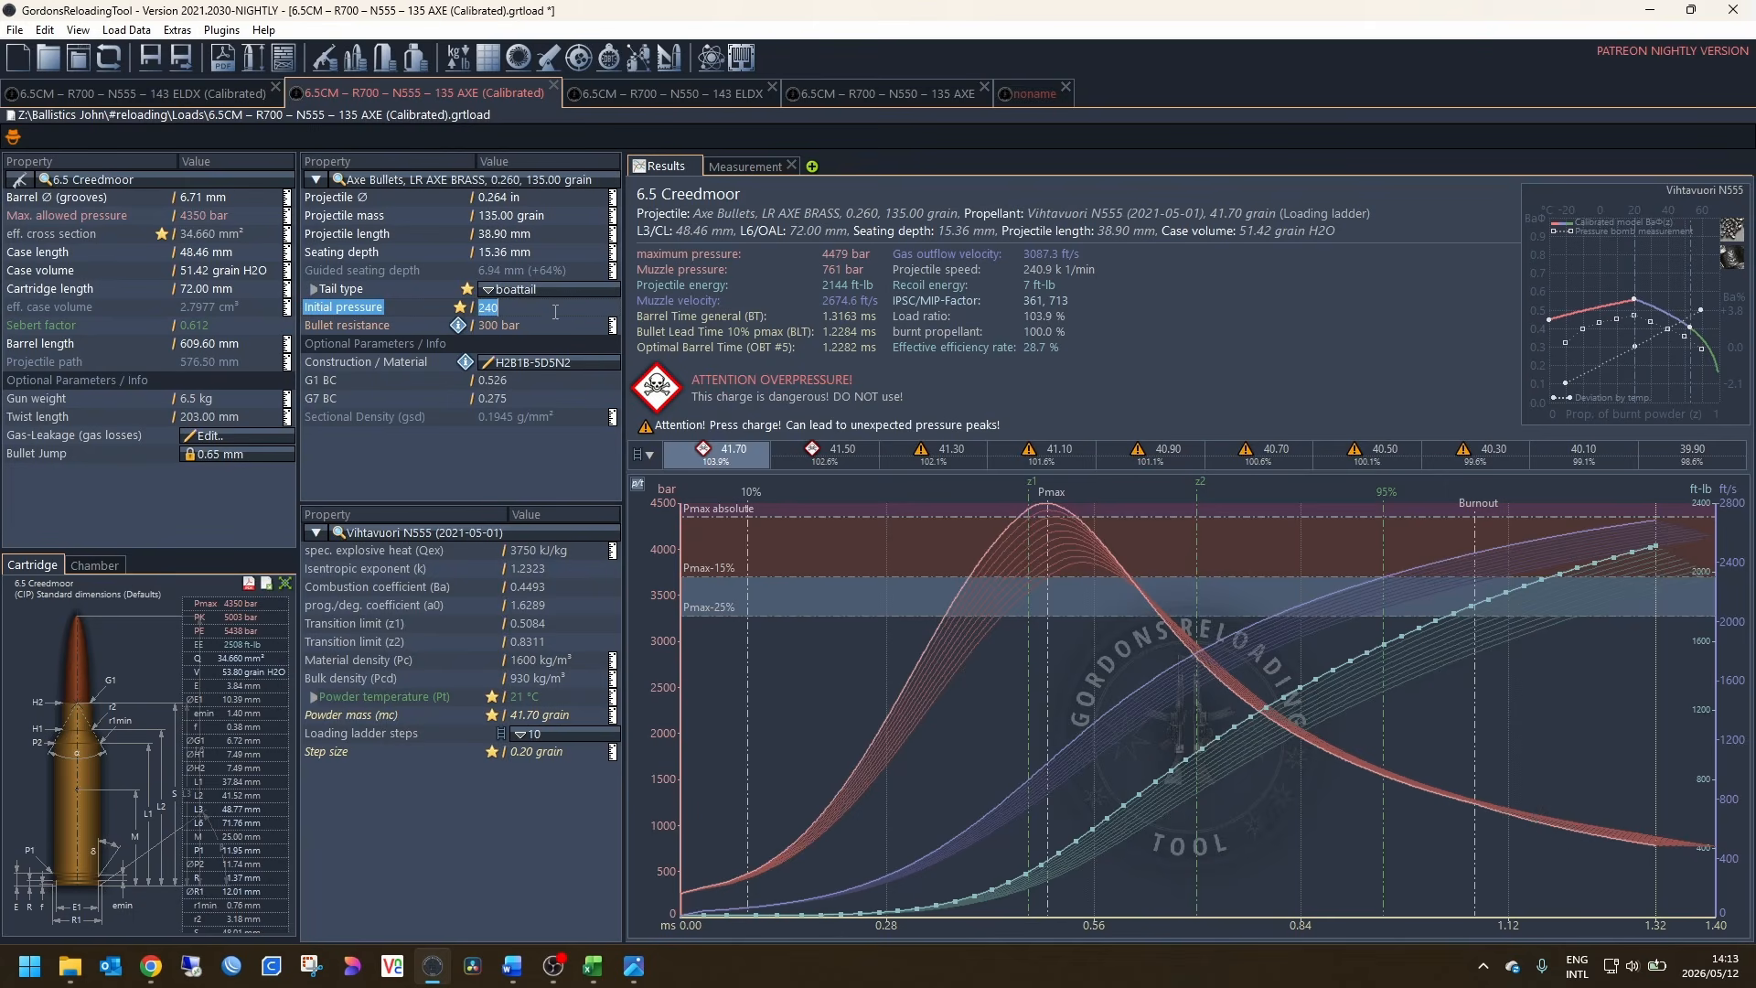
left_click(151, 329)
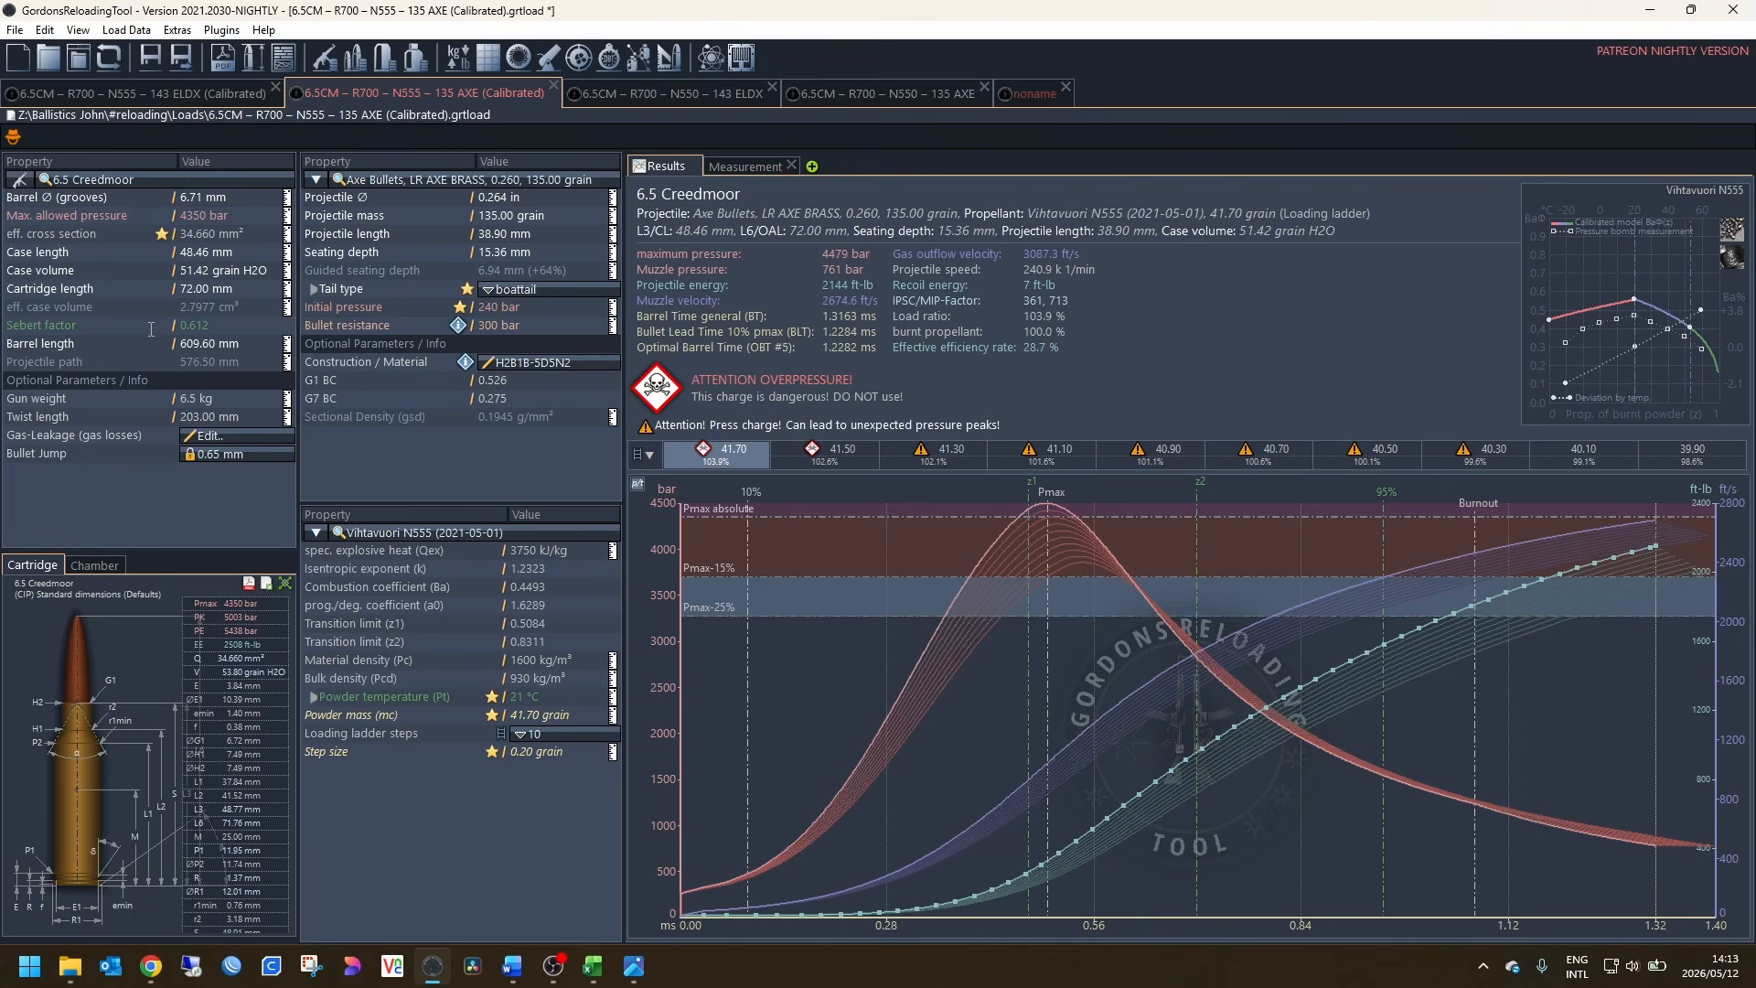
left_click(201, 325)
left_click(228, 327)
left_click_drag(182, 326, 216, 325)
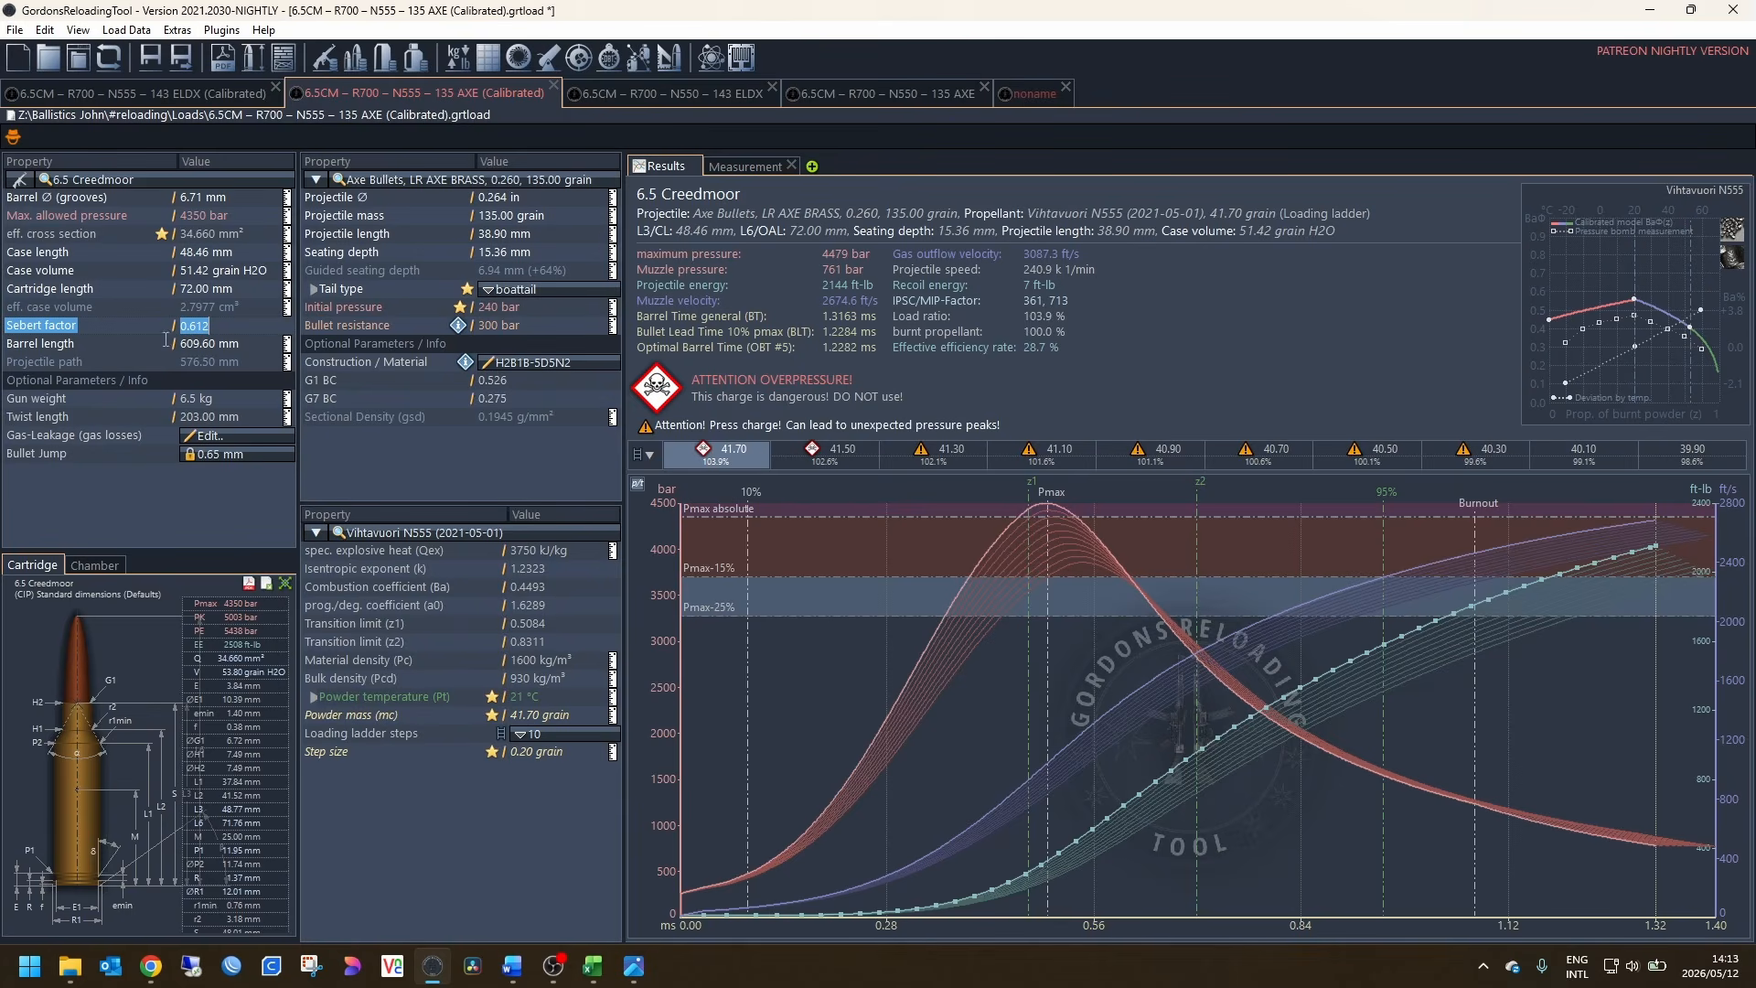
Step: Look up the 6.5 Creedmoor in the weighting factors PDF and compare its Sebert value with the load's Sebert factor
left_click(70, 971)
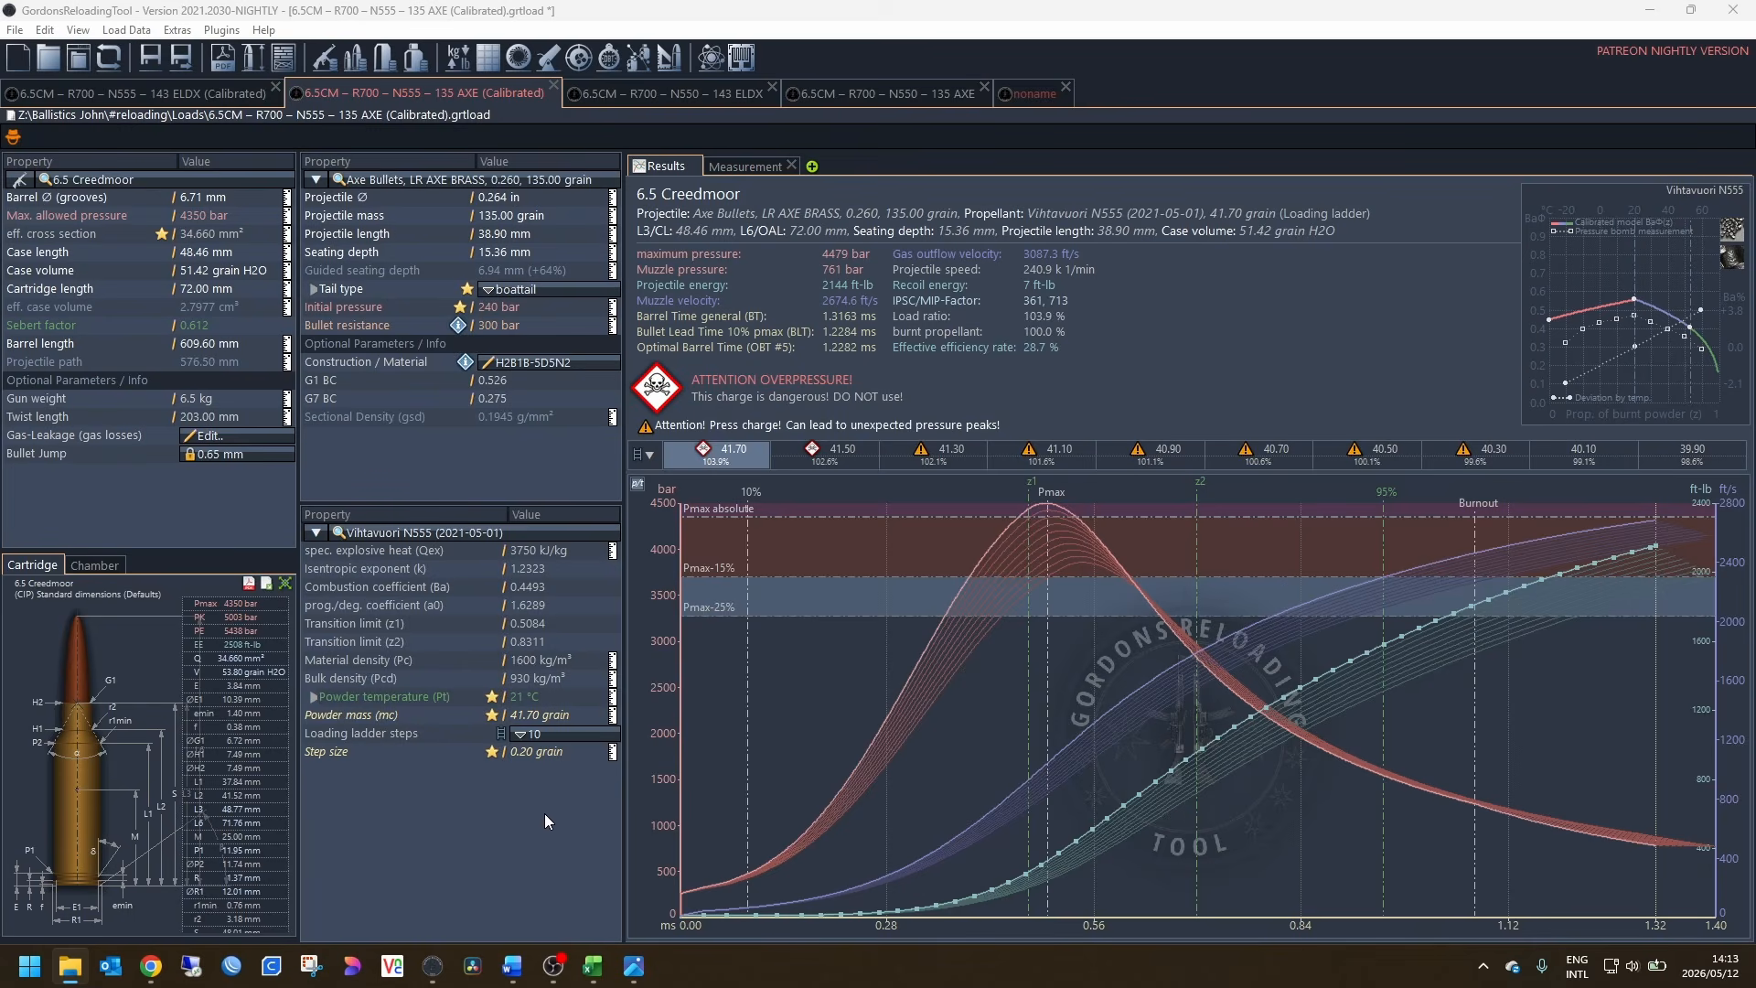
left_click_drag(1755, 188, 831, 0)
scroll(745, 515, "down", 2)
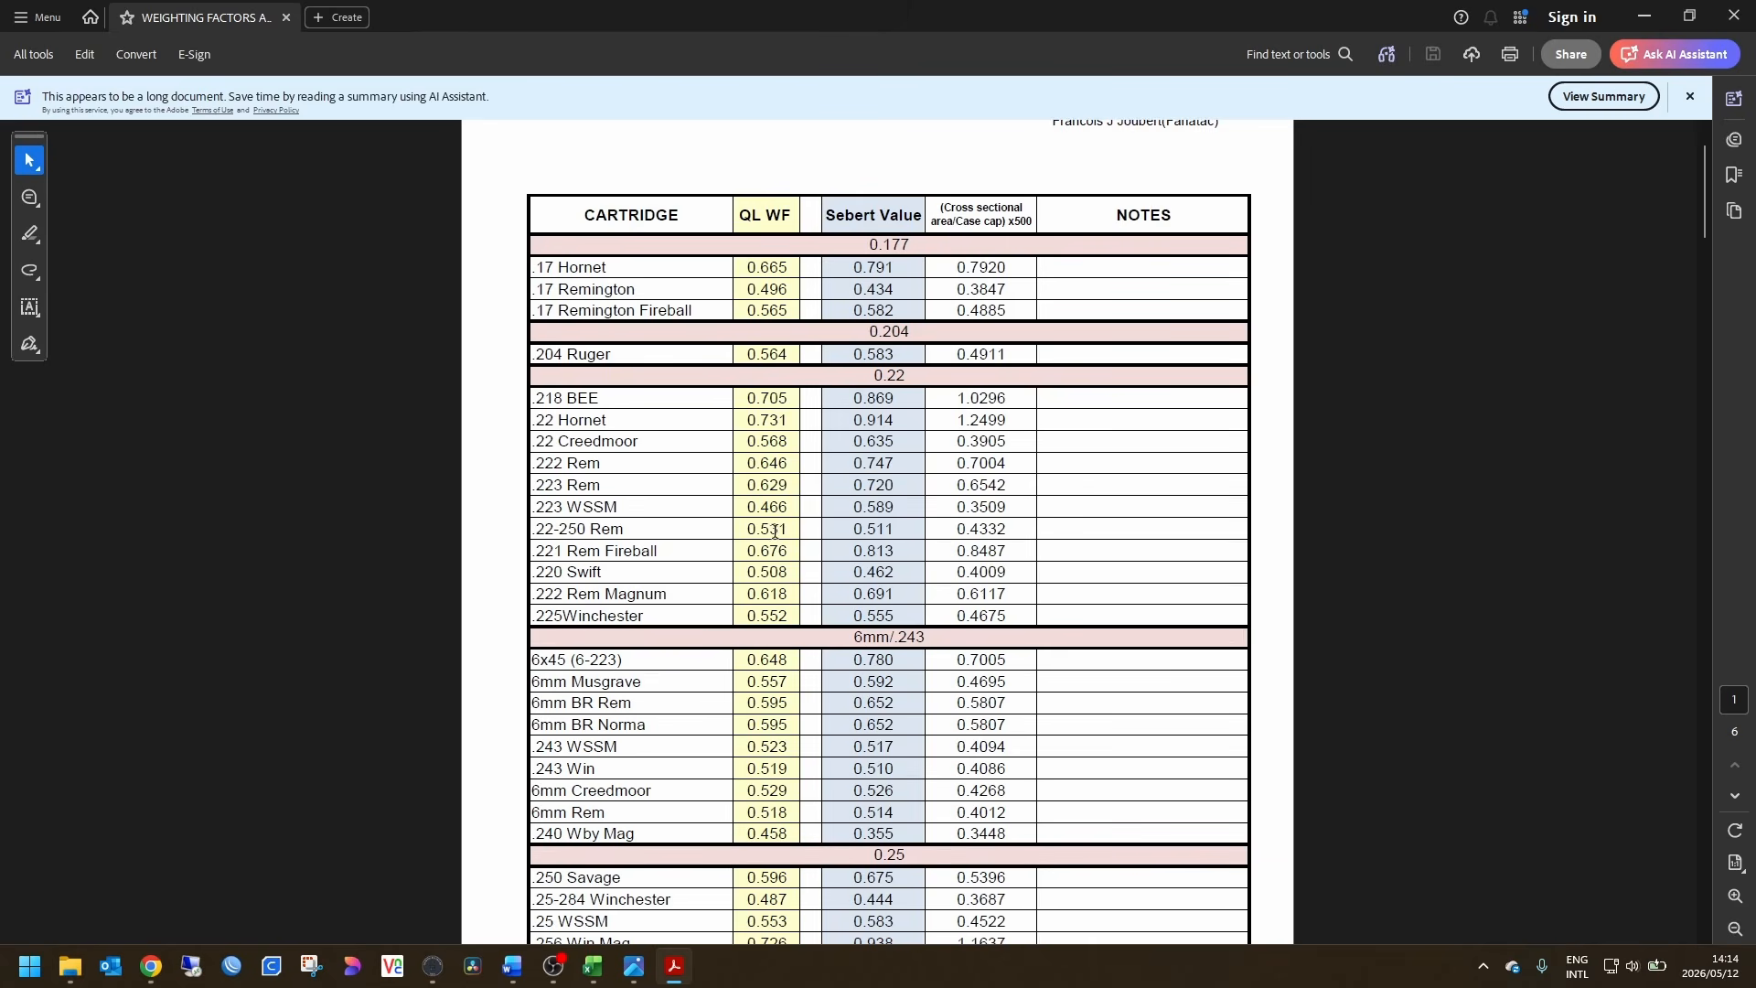
scroll(703, 582, "down", 4)
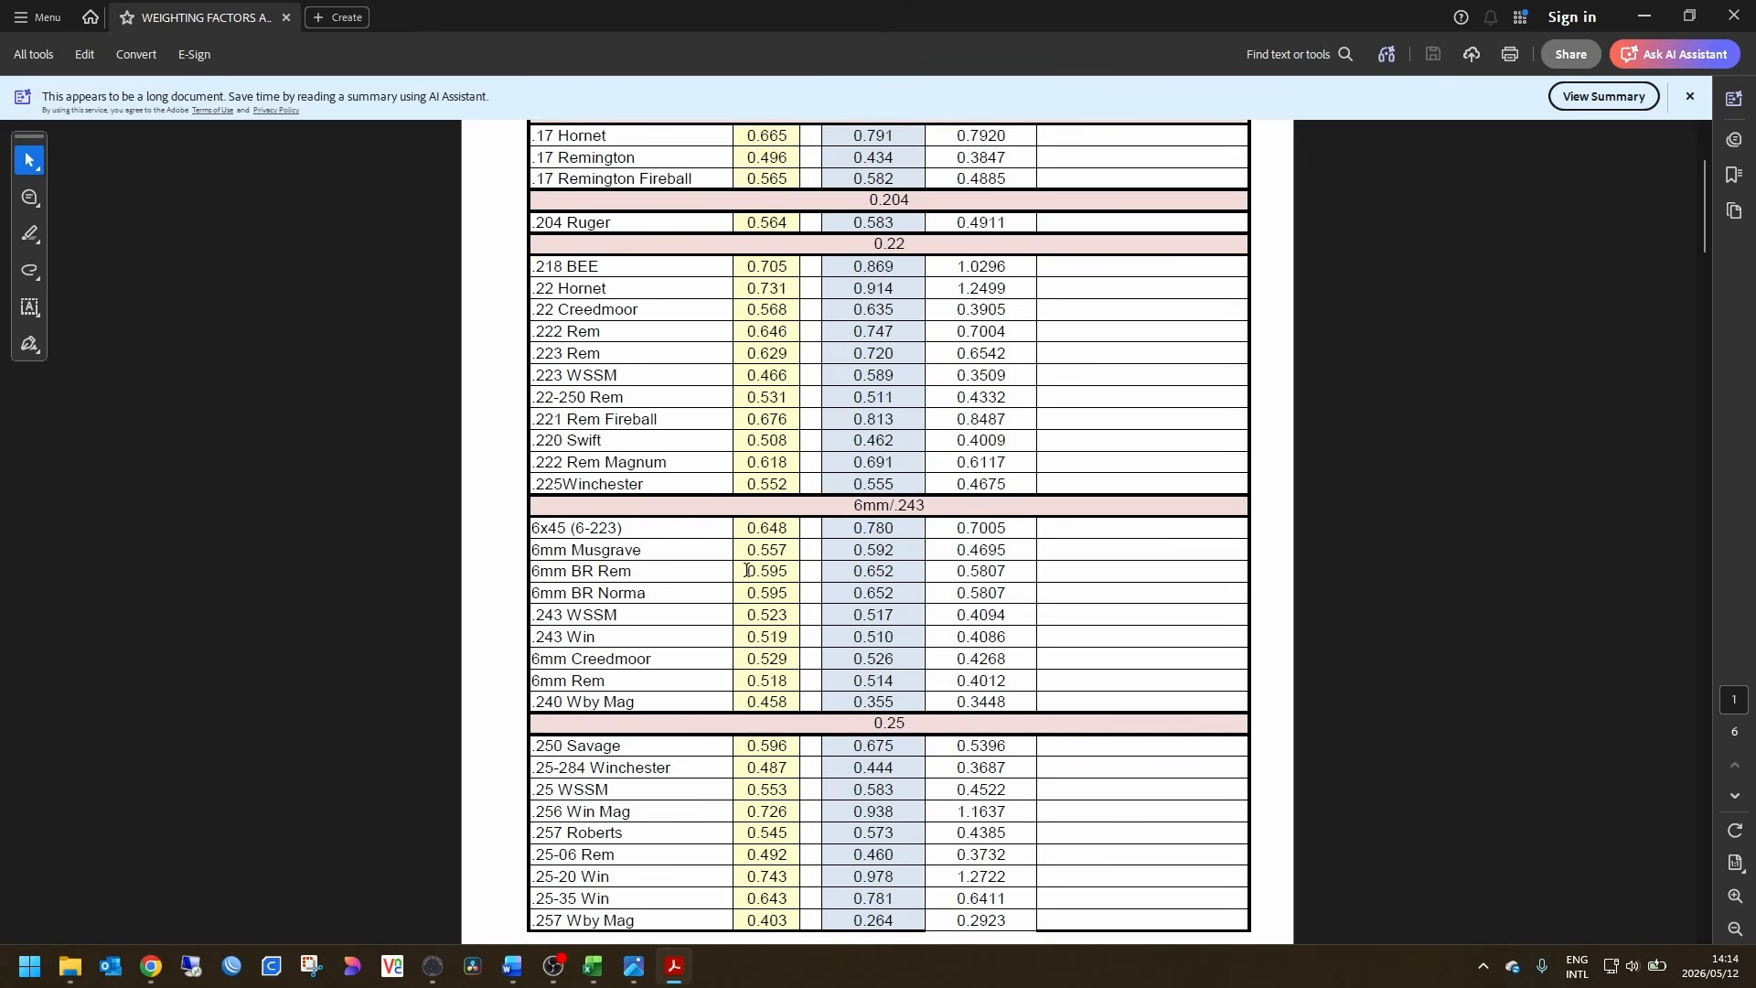
scroll(745, 586, "down", 20)
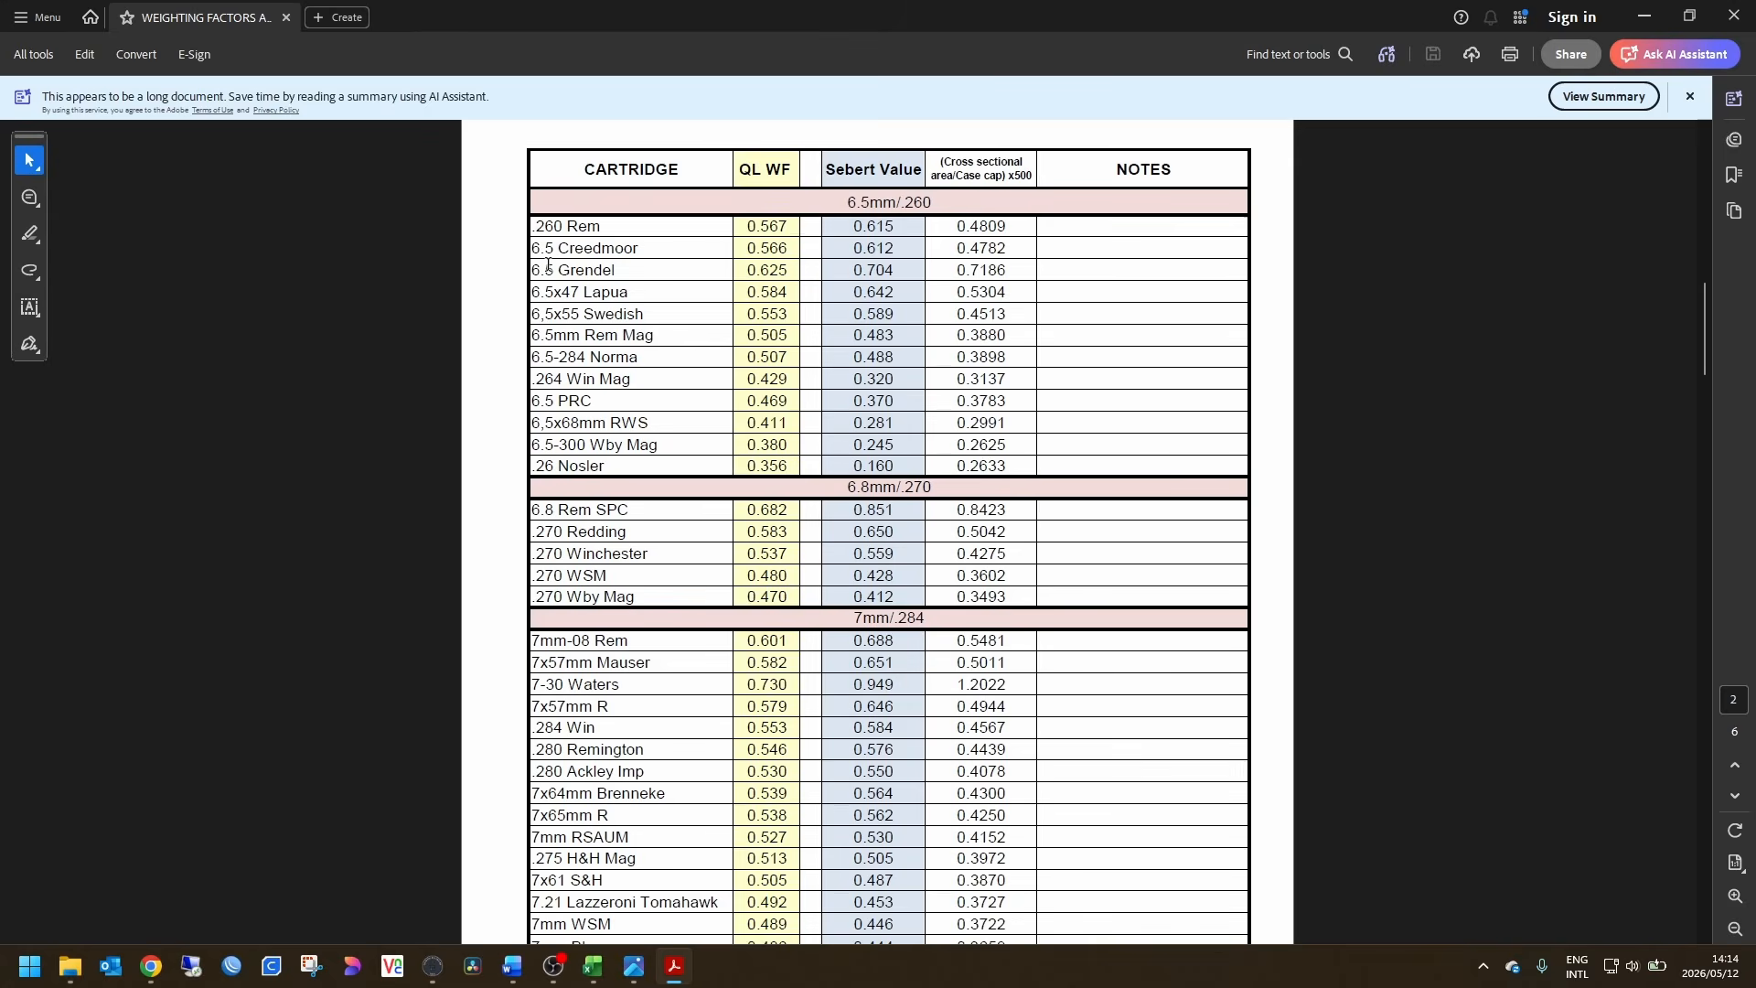
left_click_drag(536, 249, 787, 249)
left_click(760, 244)
double_click(1461, 17)
left_click_drag(1383, 64, 1755, 55)
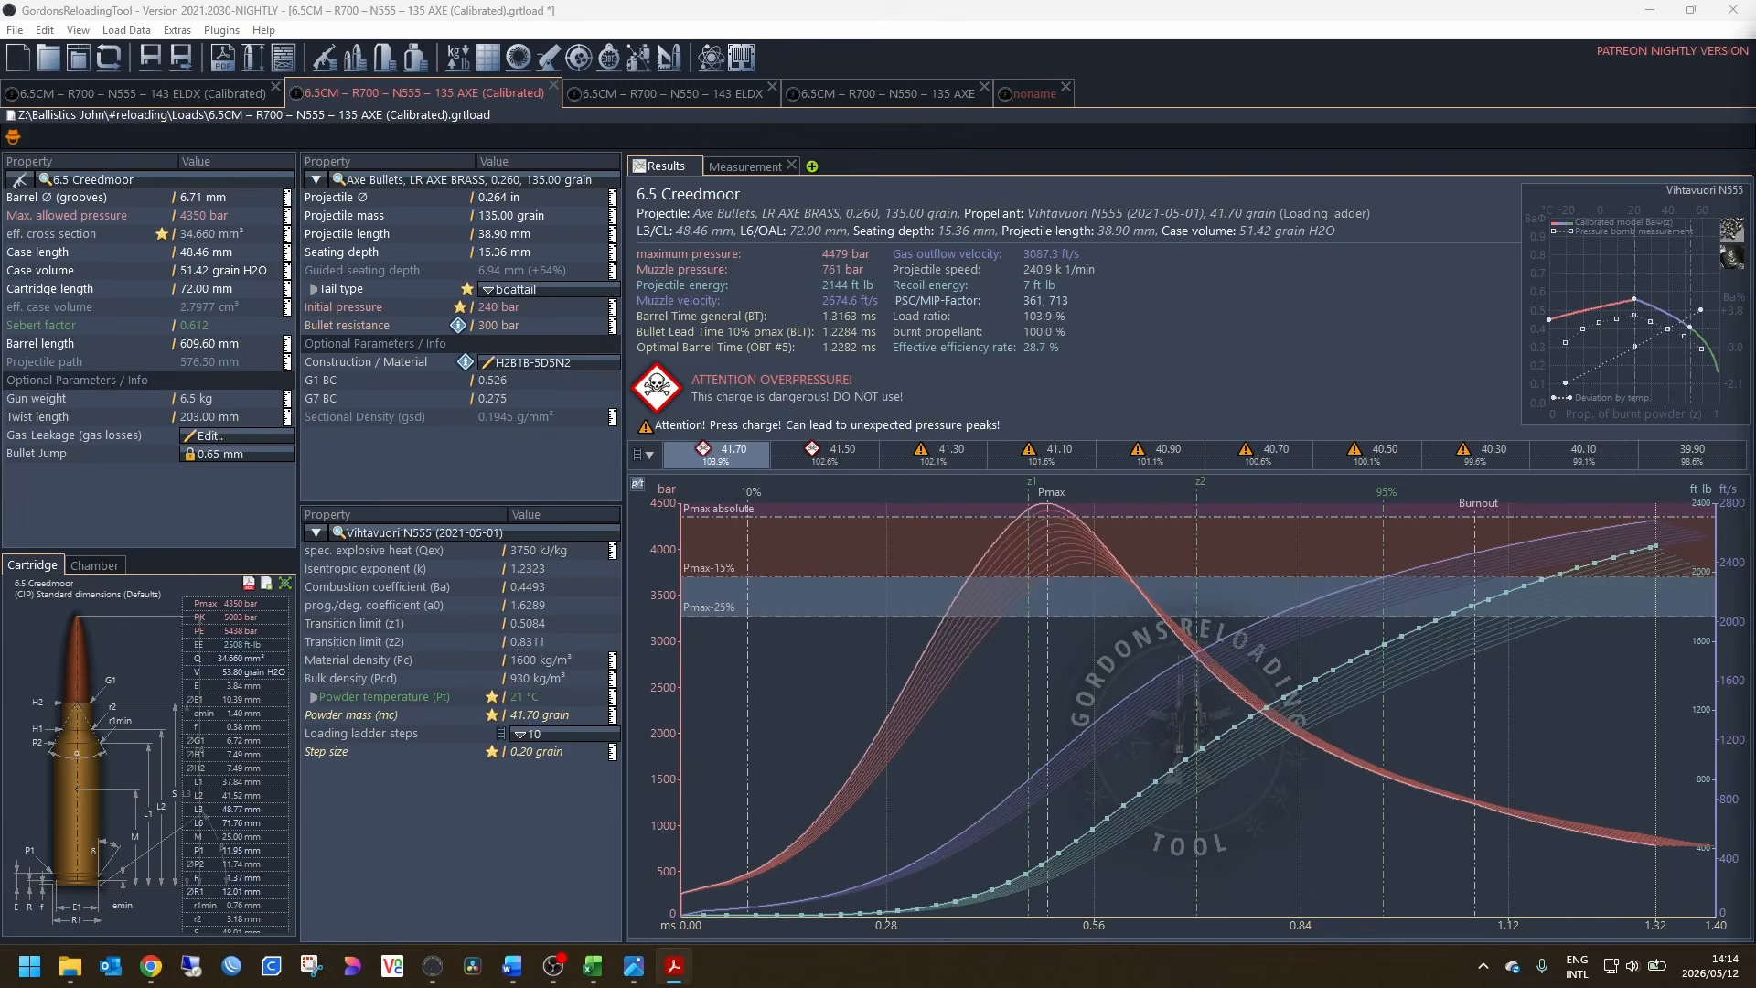
left_click(233, 326)
left_click(113, 315)
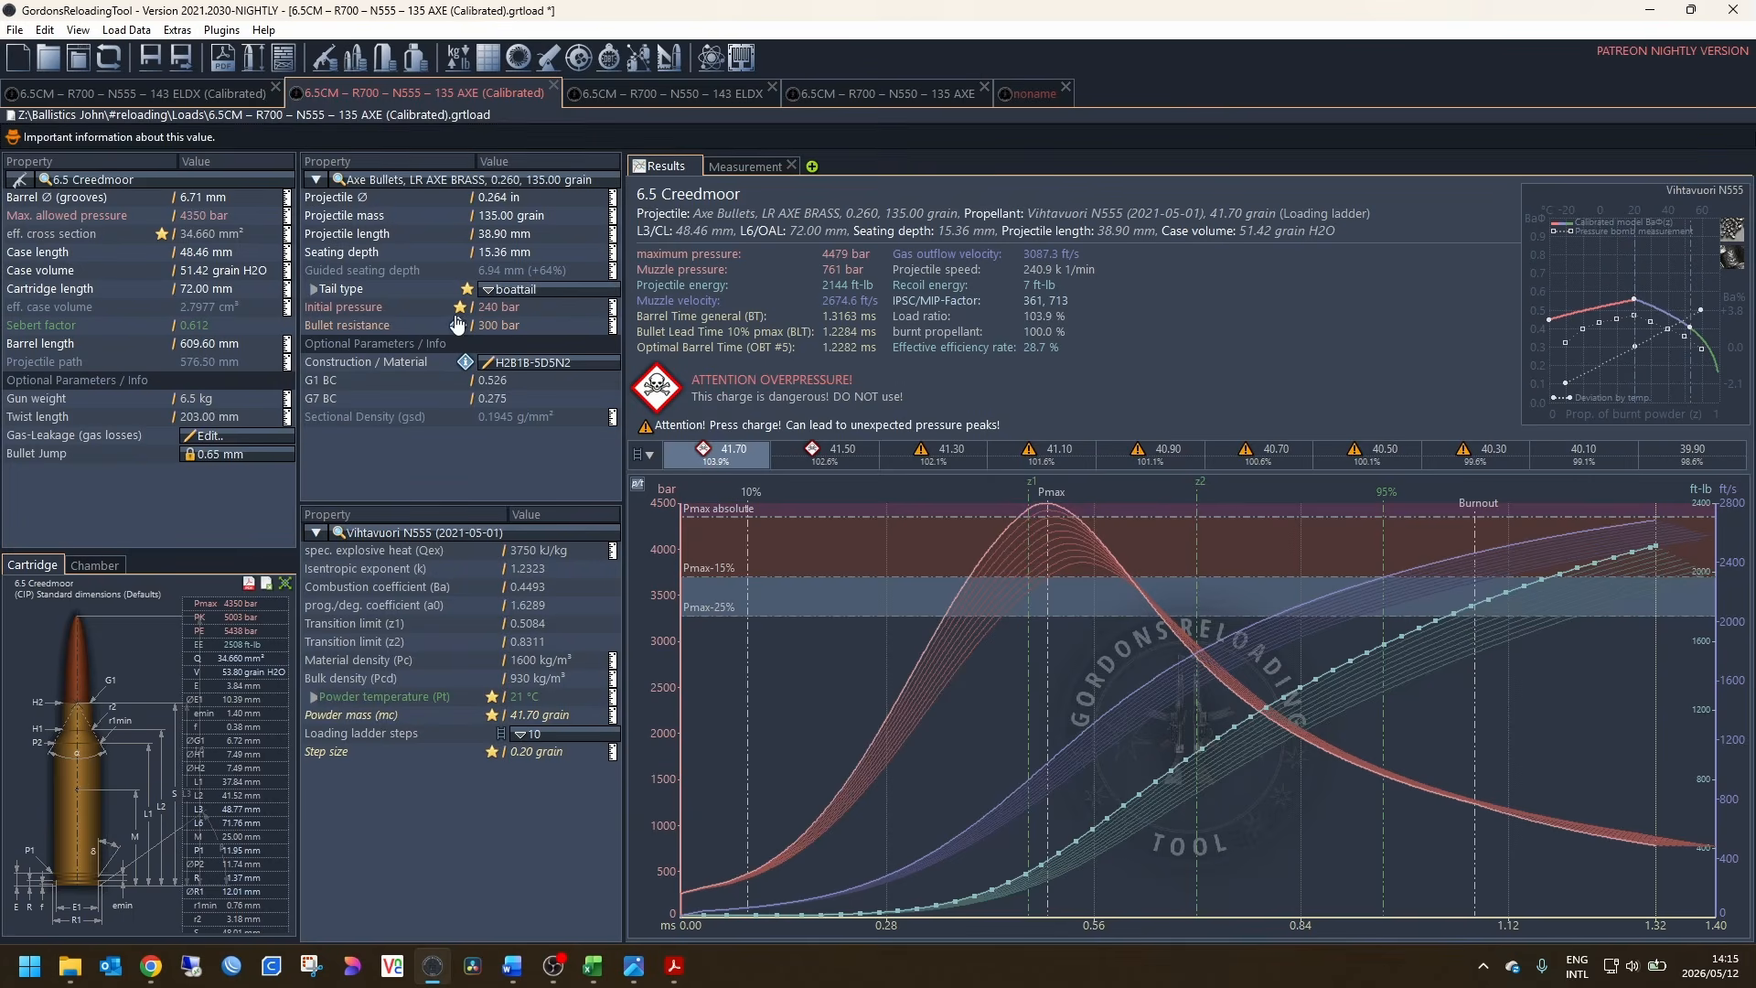
Step: Try a bullet resistance of 280 bar for the projectile
left_click(505, 331)
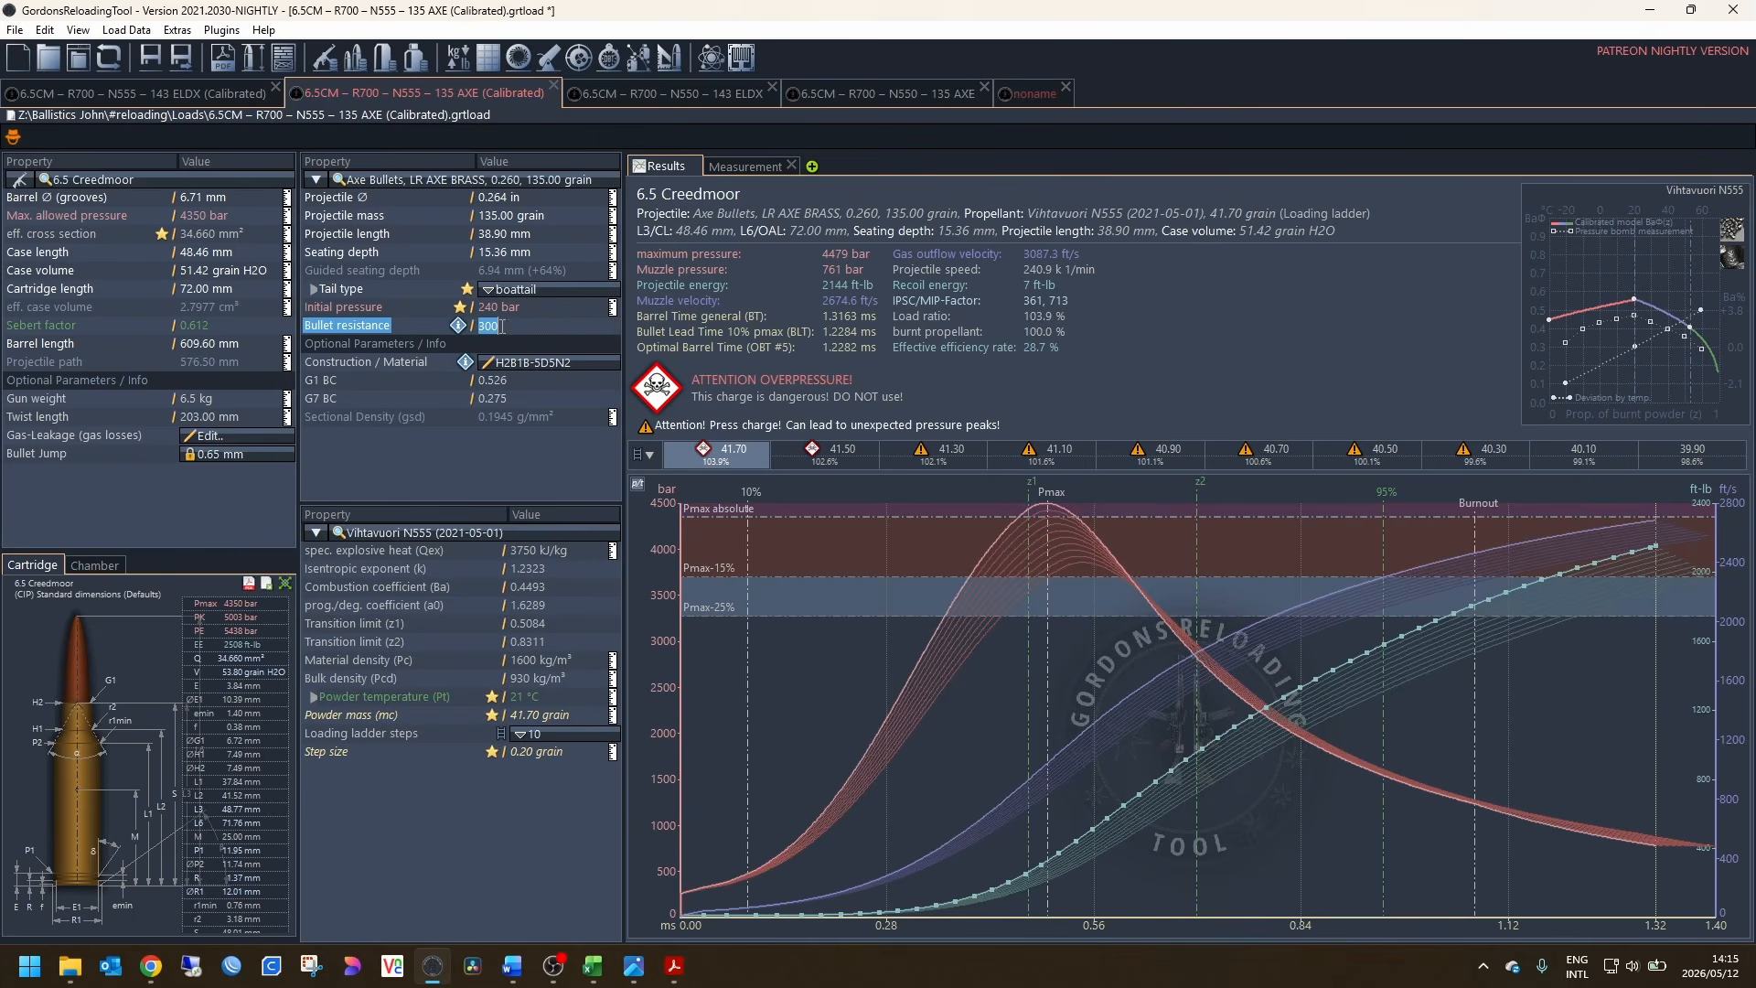
left_click(530, 325)
key("BackSpace")
key("BackSpace")
type("280")
key("Return")
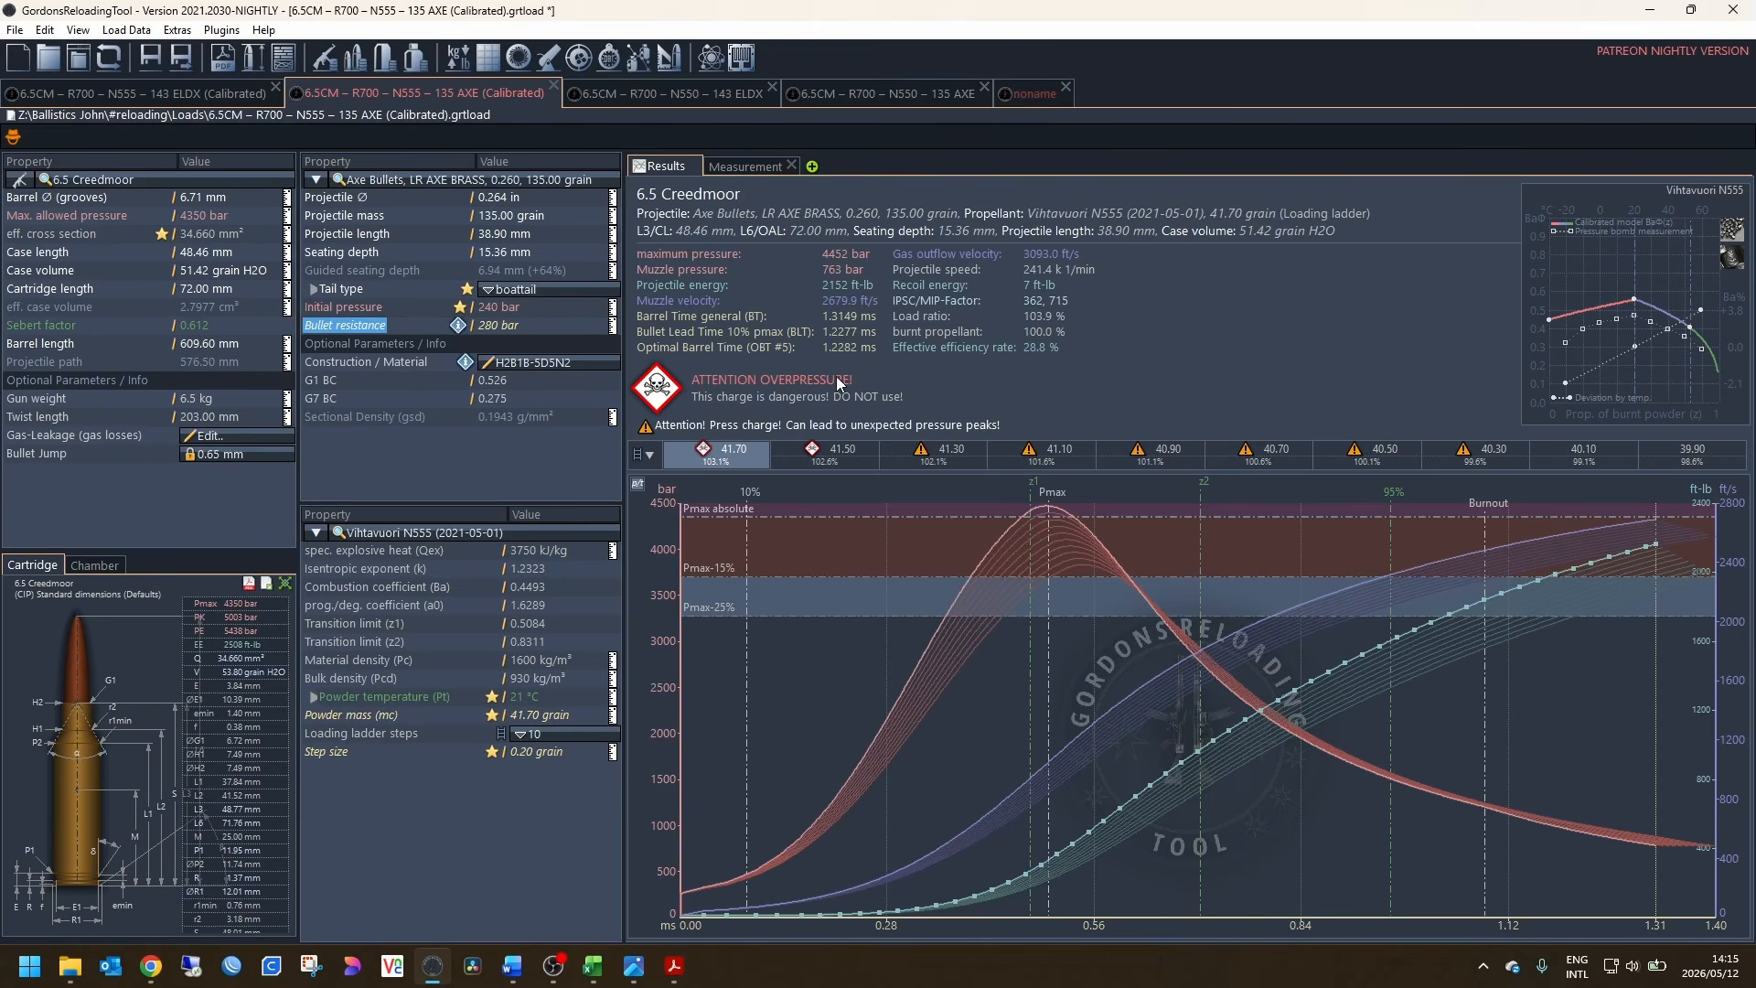
Step: Restore the projectile's bullet resistance to 300 bar
left_click(506, 326)
type("300")
key("Return")
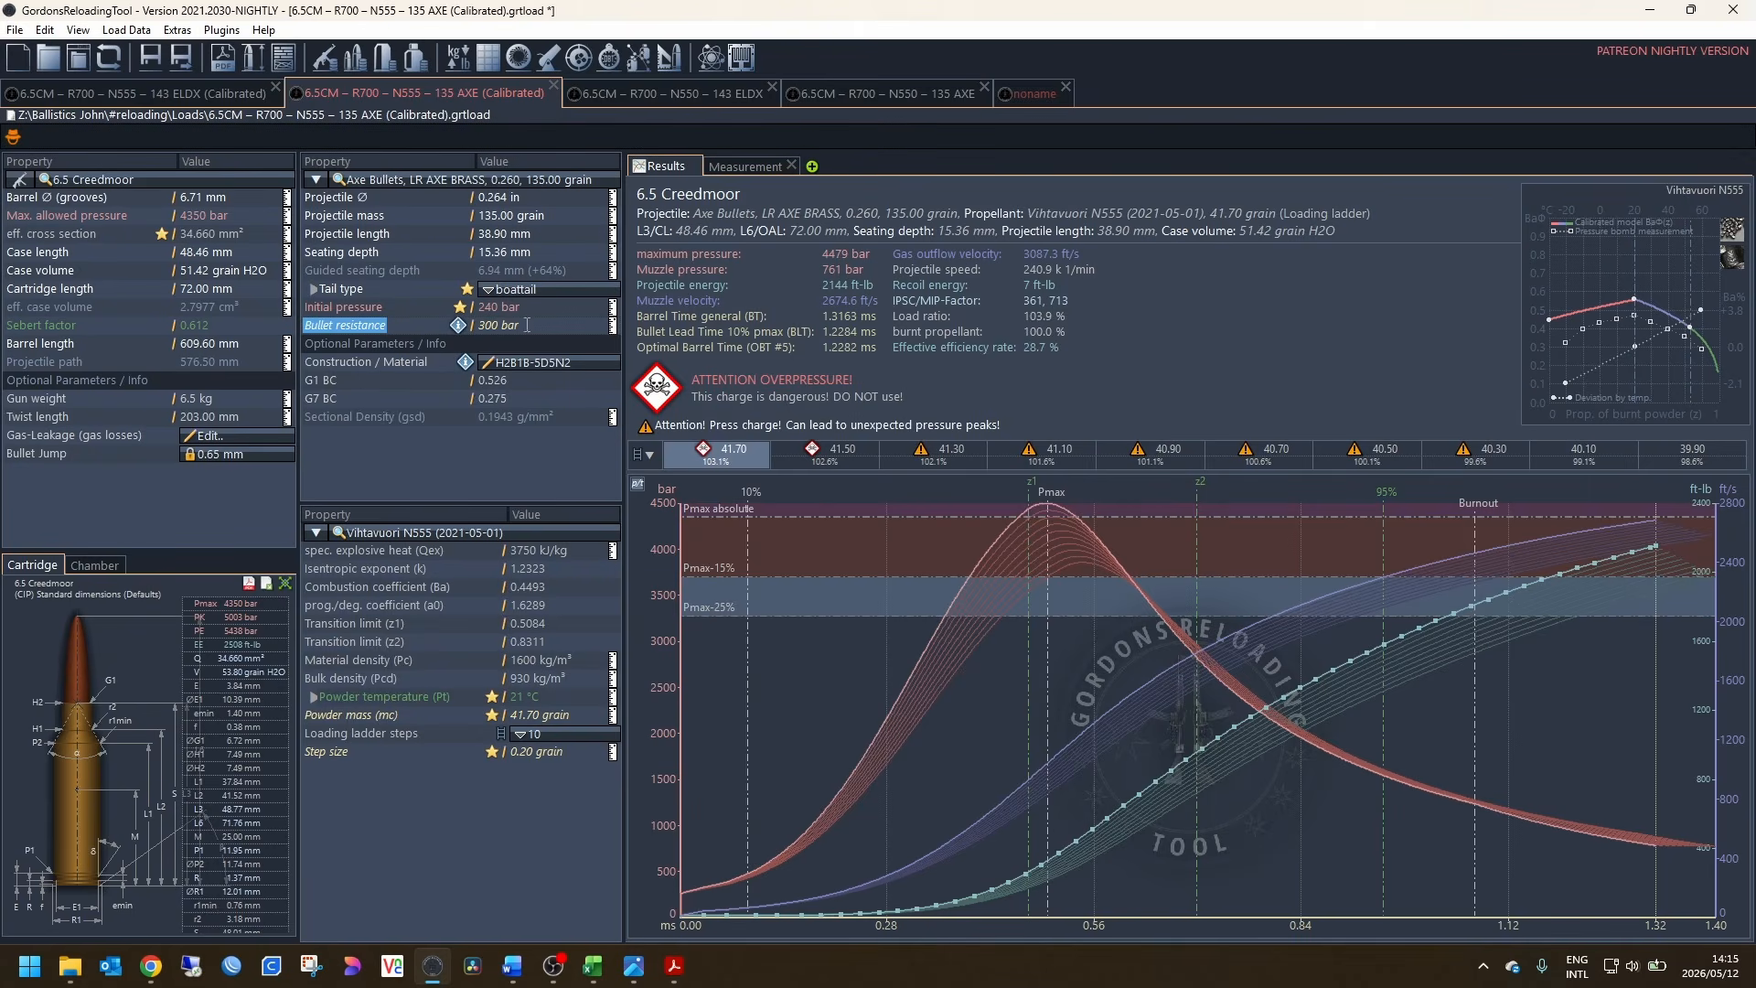
Step: Compare the simulated muzzle velocities of the 41.50 and 41.30 grain ladder charges
key("alt+Tab")
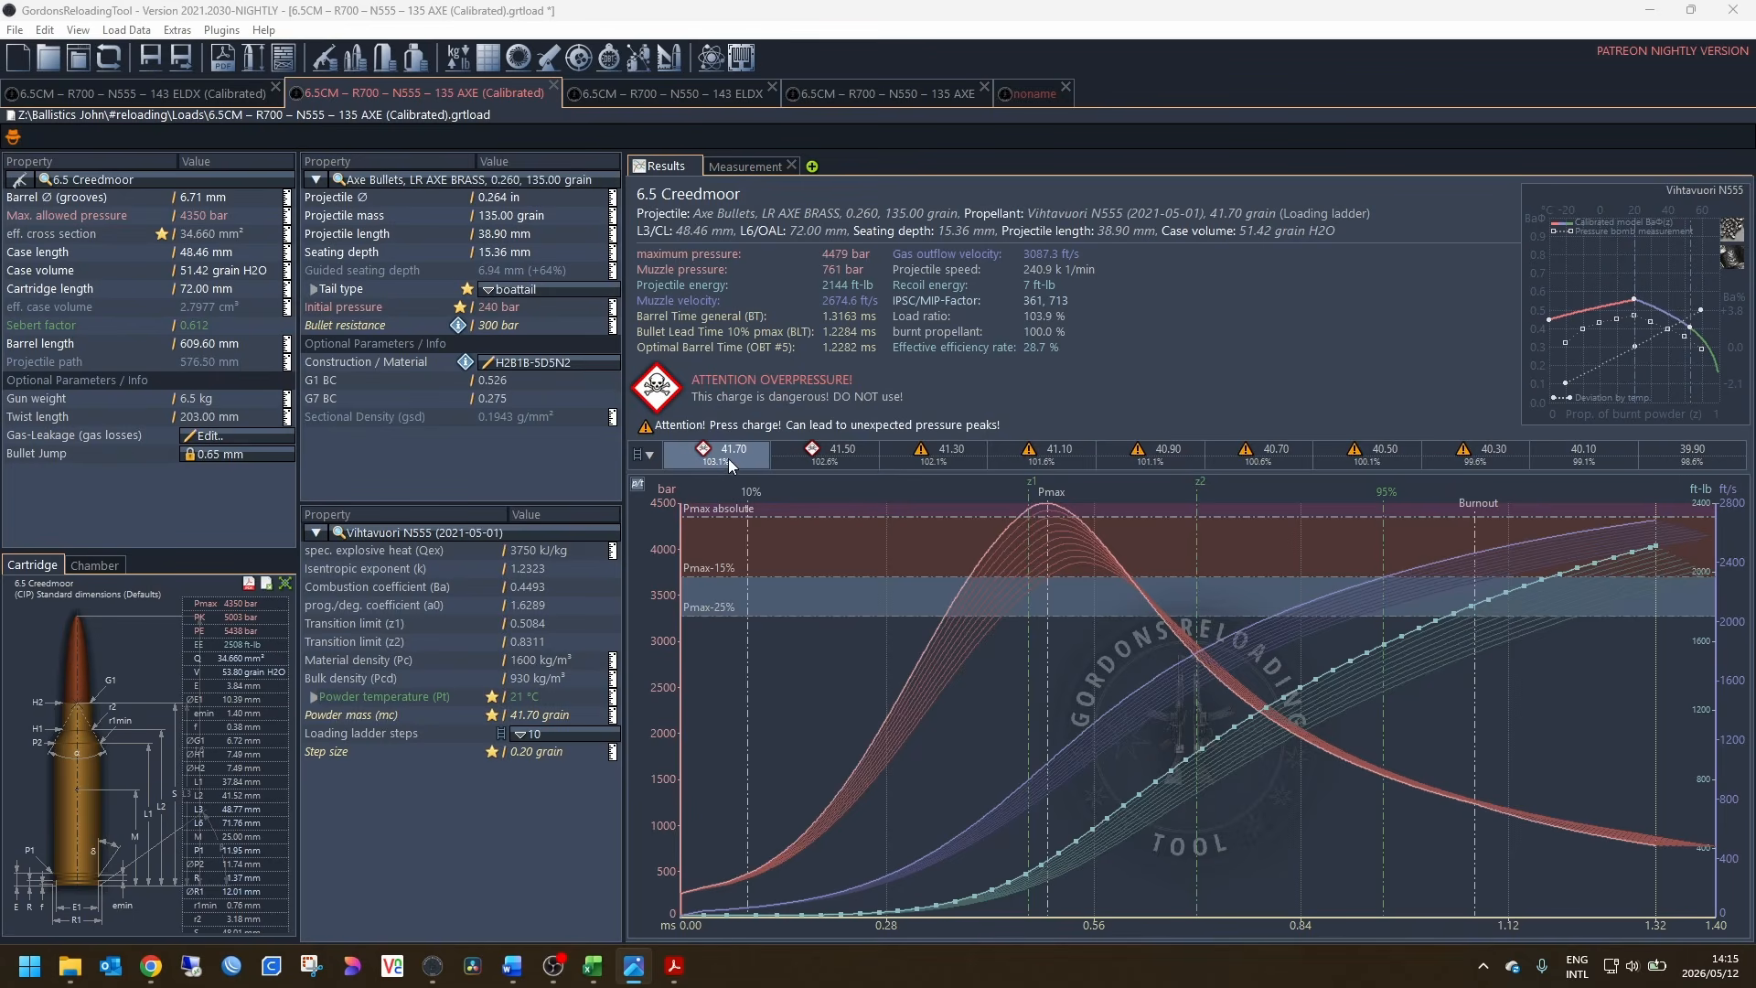
left_click(843, 458)
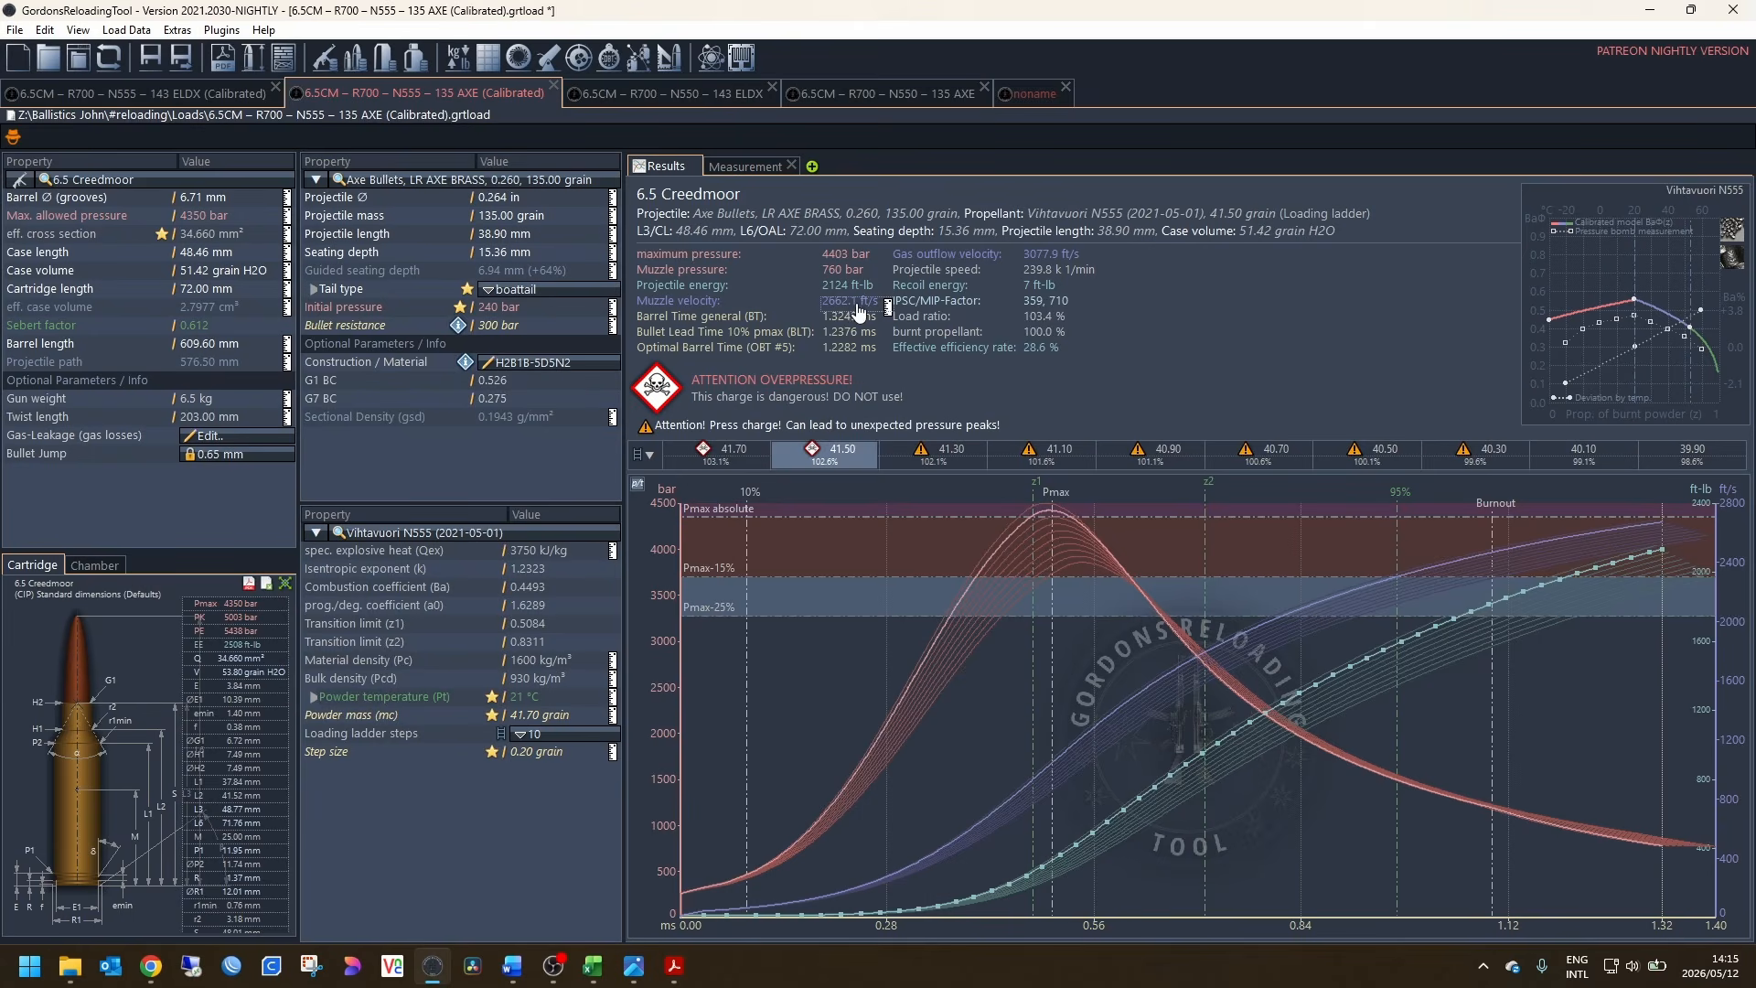
left_click(951, 457)
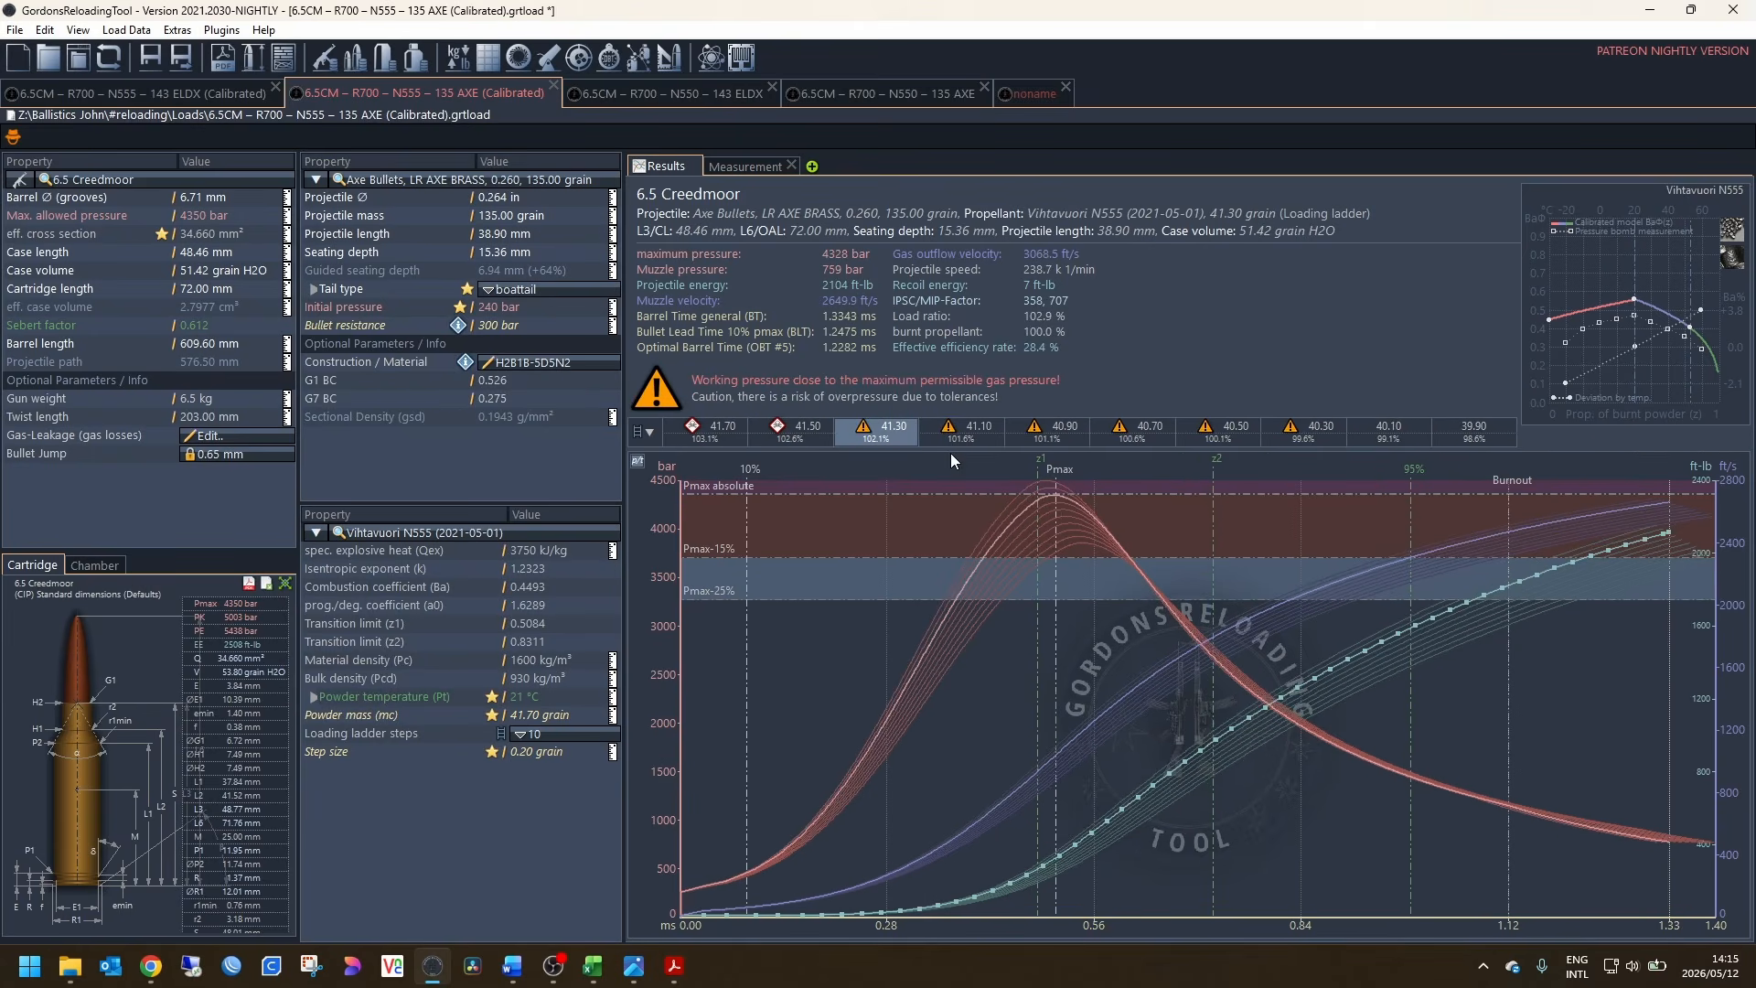
left_click(805, 437)
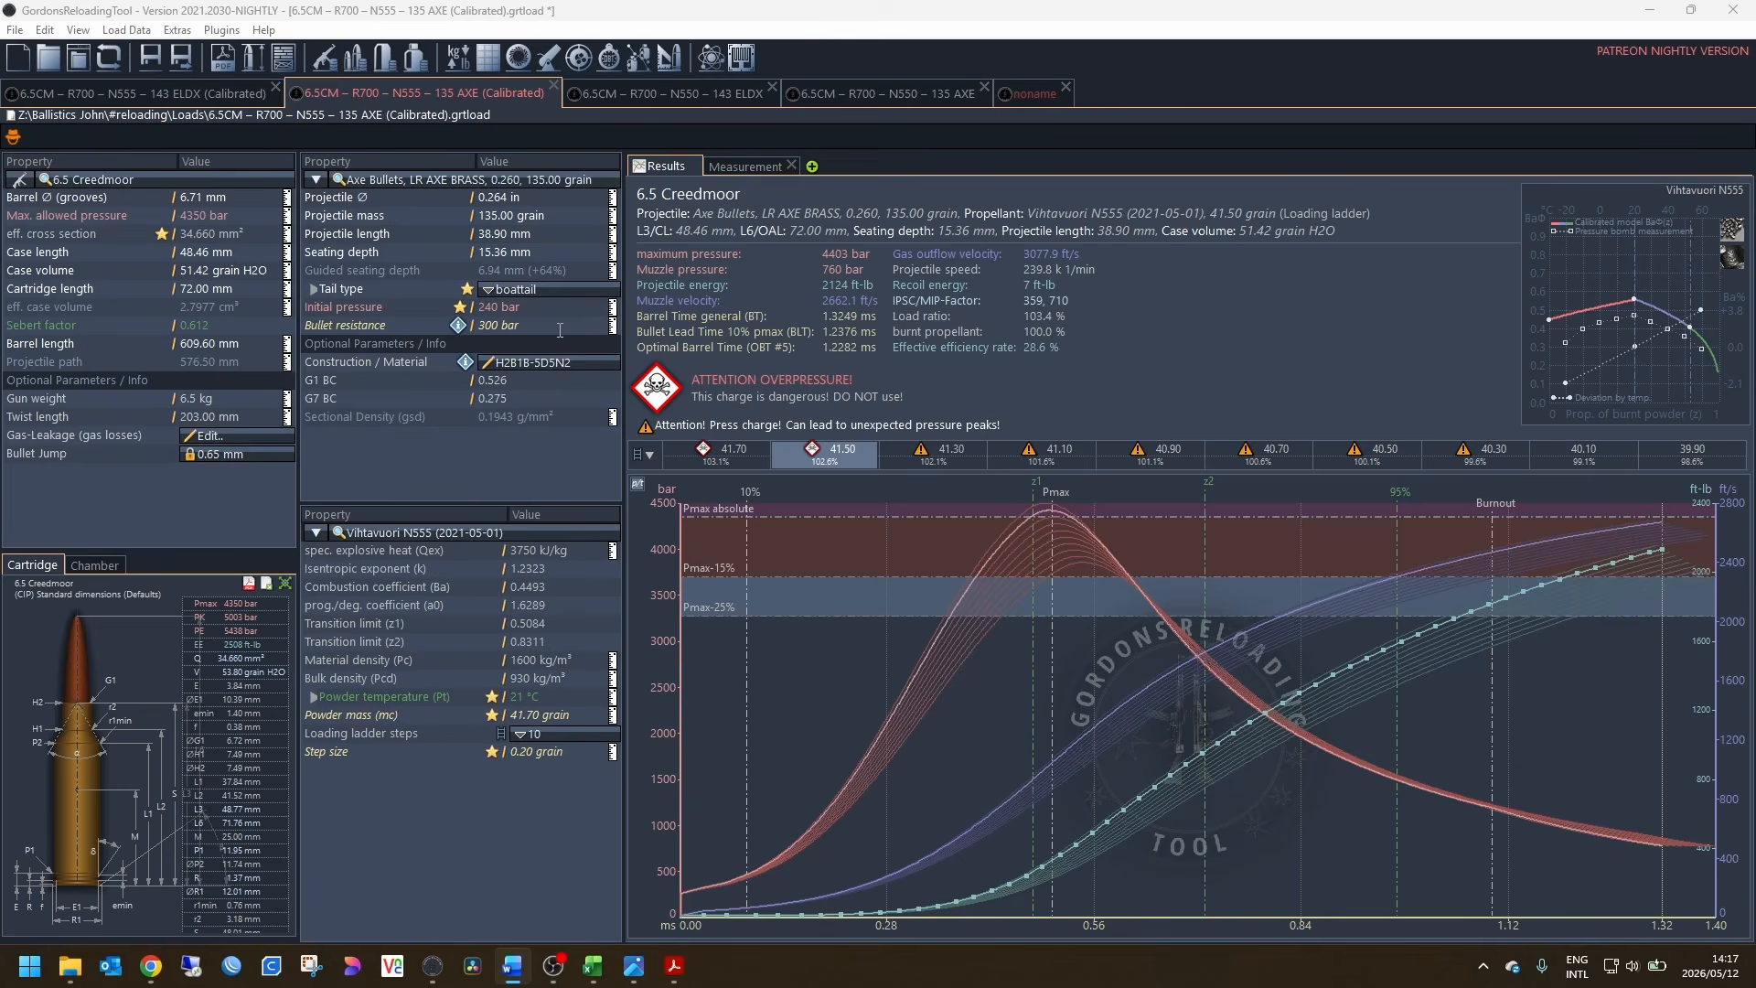
Step: Check the 41.50 grain charge's muzzle velocity in metres per second and return the display to feet per second
left_click(828, 302)
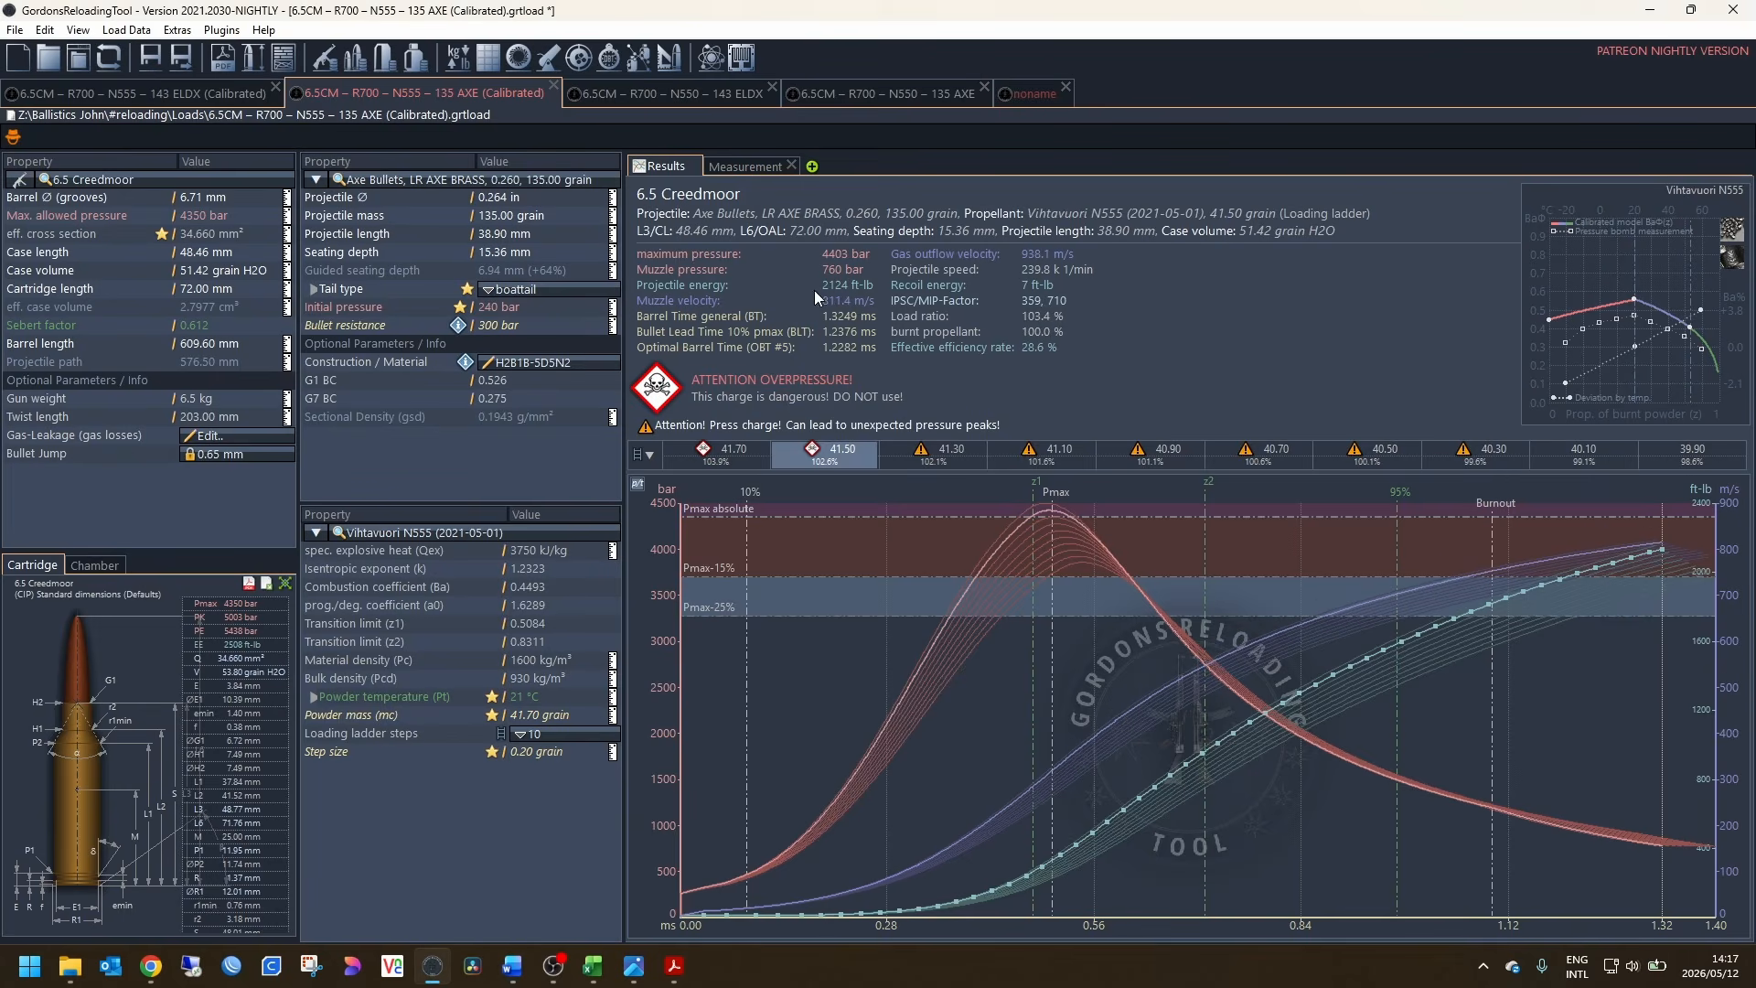
left_click(823, 303)
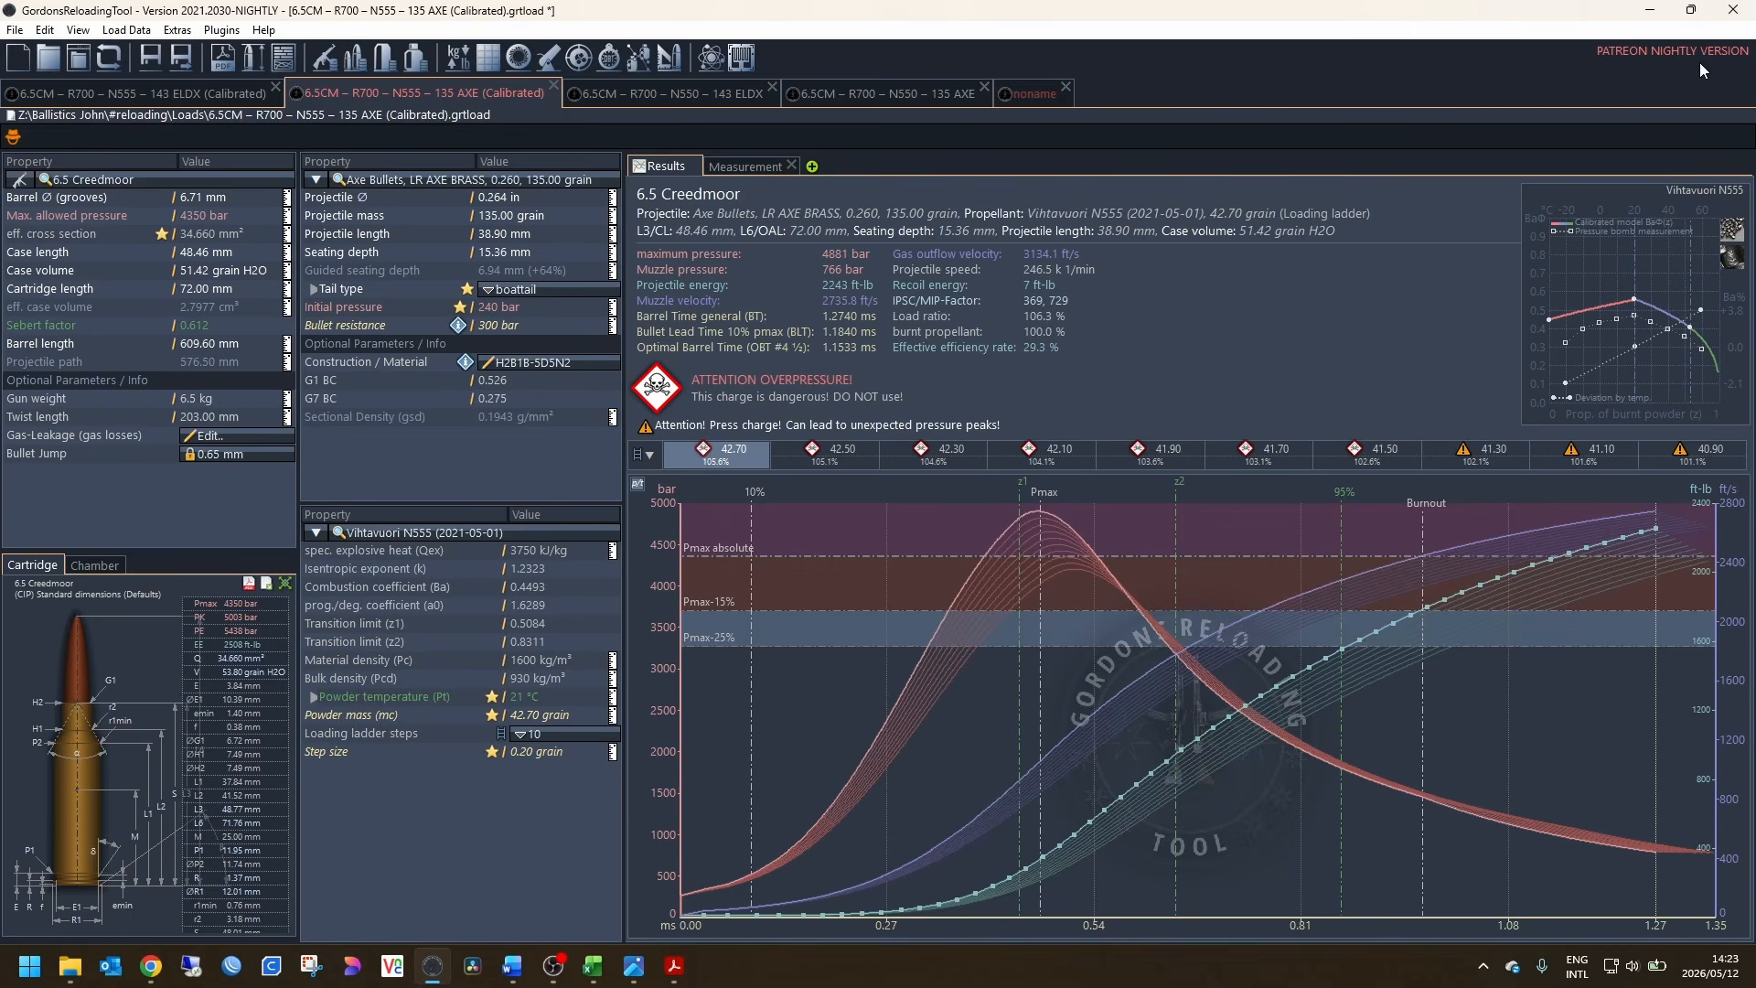
Step: Review the measured velocities on the two 135 grain Axe target photos and return to the load simulation
left_click(1650, 11)
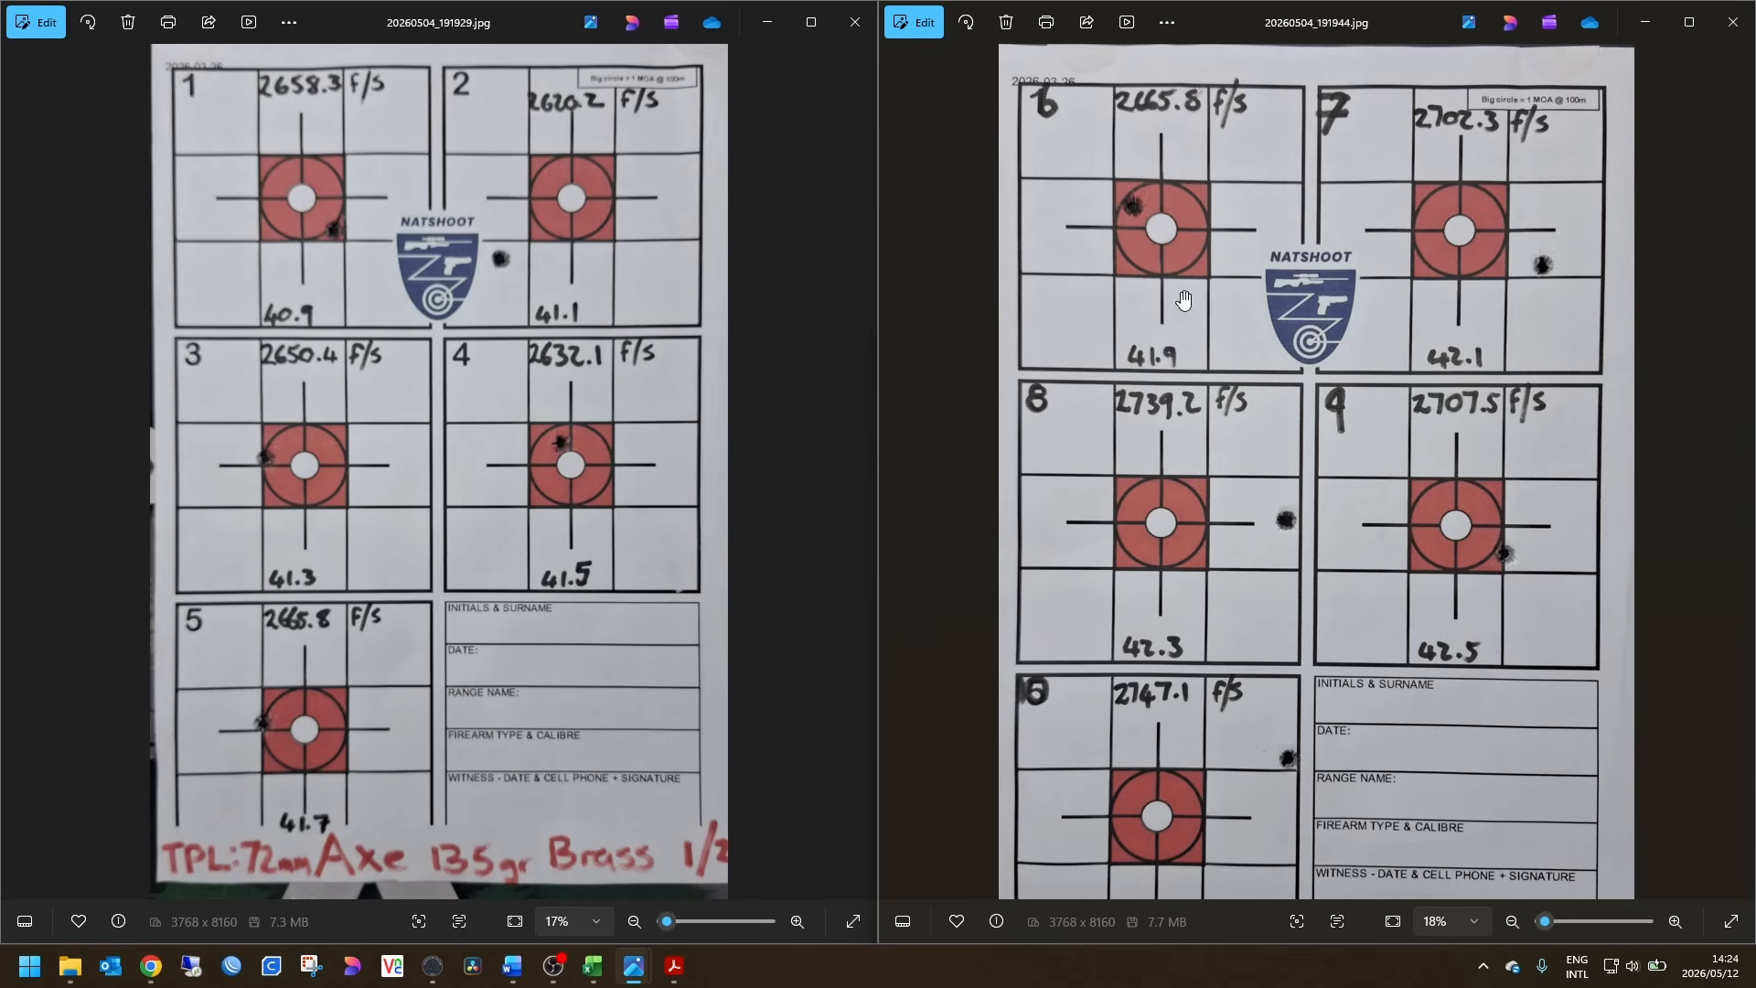
left_click(430, 967)
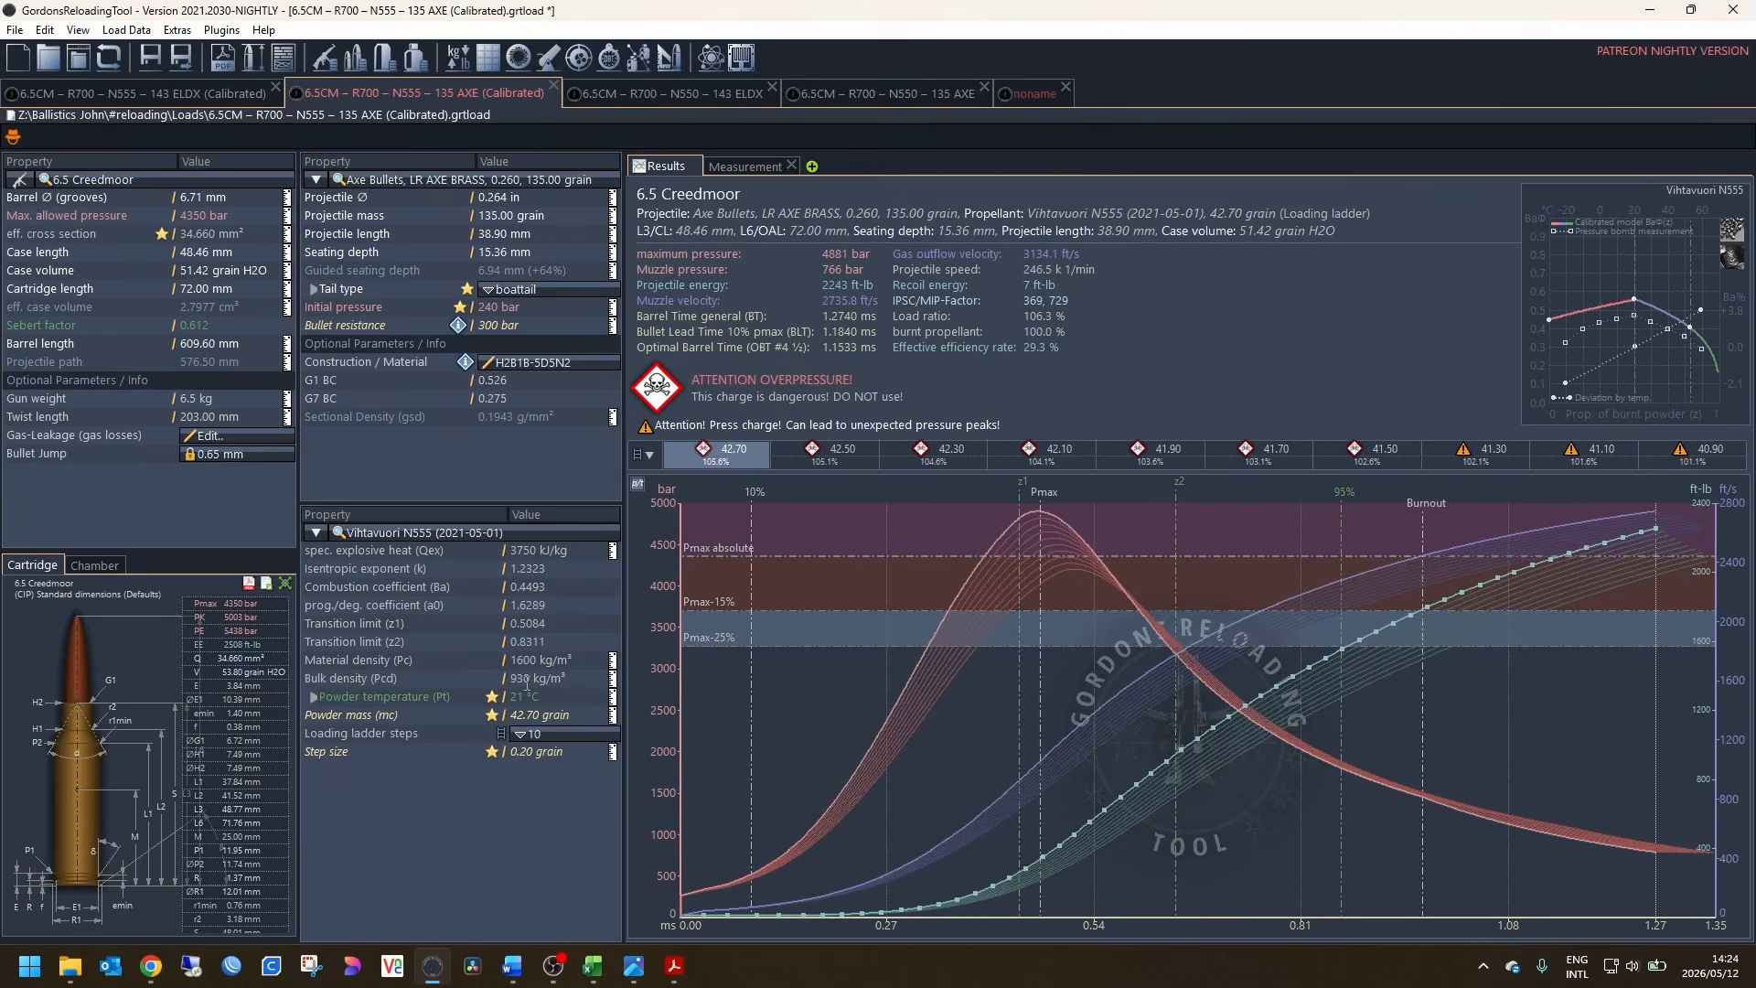
Step: Set the N555 loading ladder to a 41.9 grain powder mass with 5 steps of 0.1 grain
left_click(539, 716)
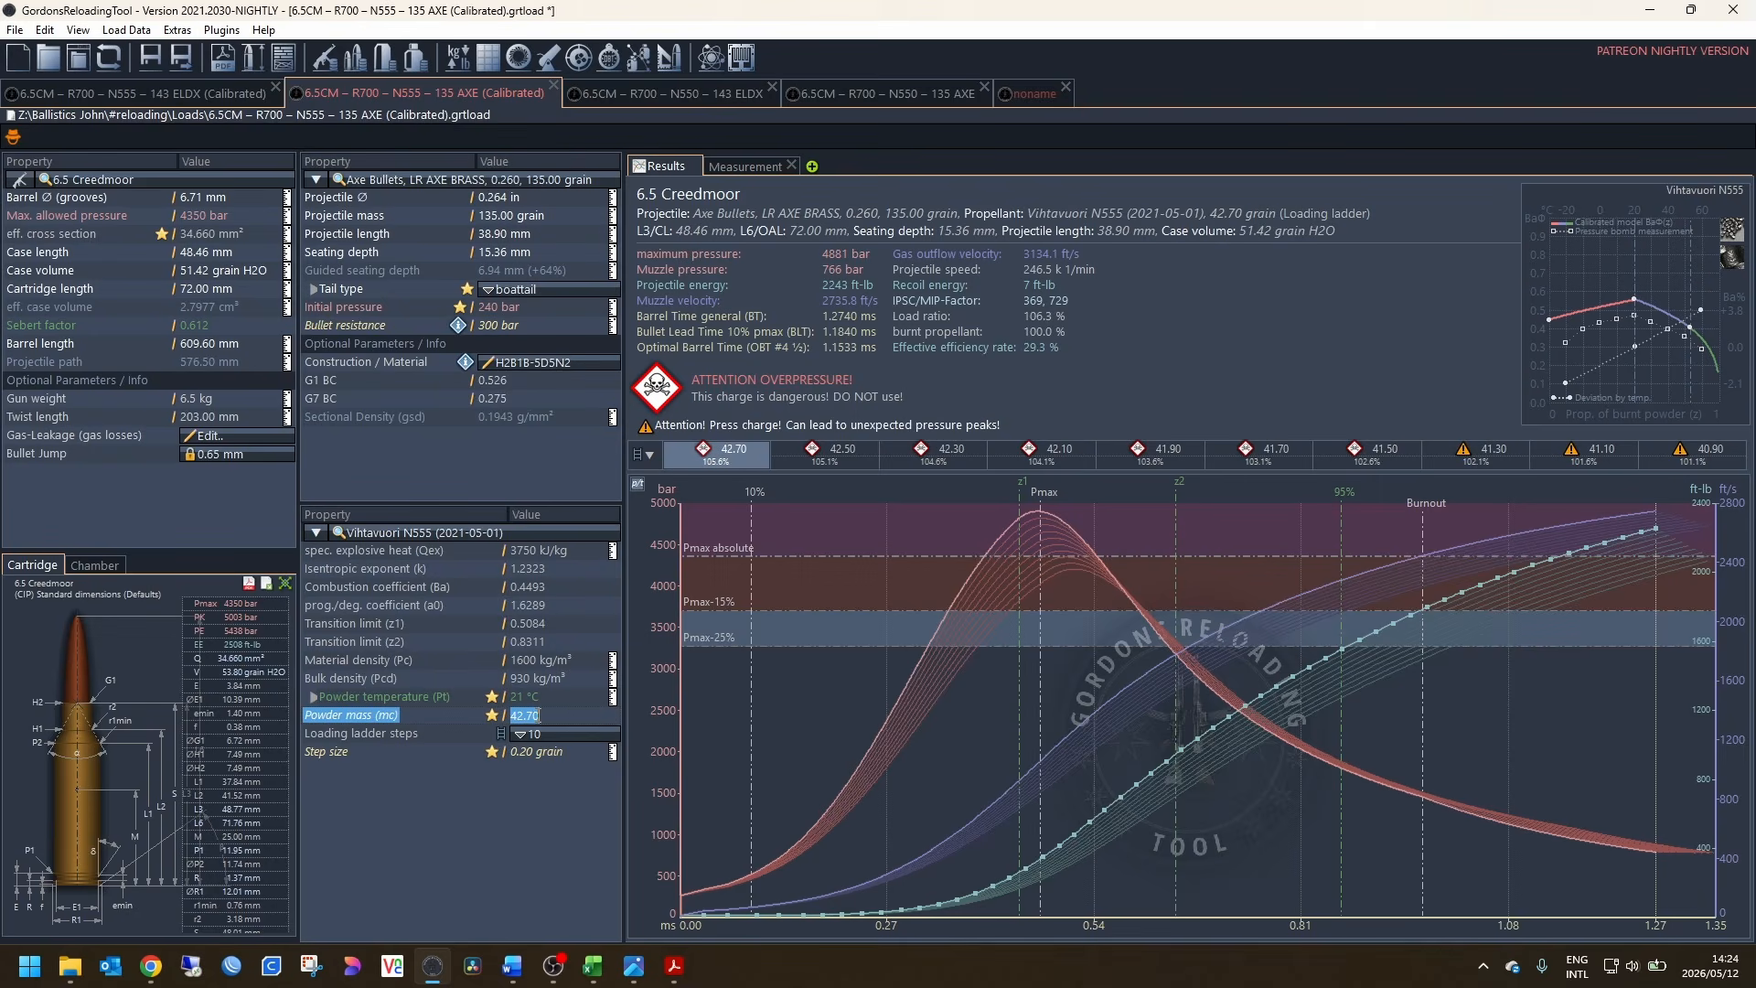
type("41.9")
left_click(532, 752)
type("0.1")
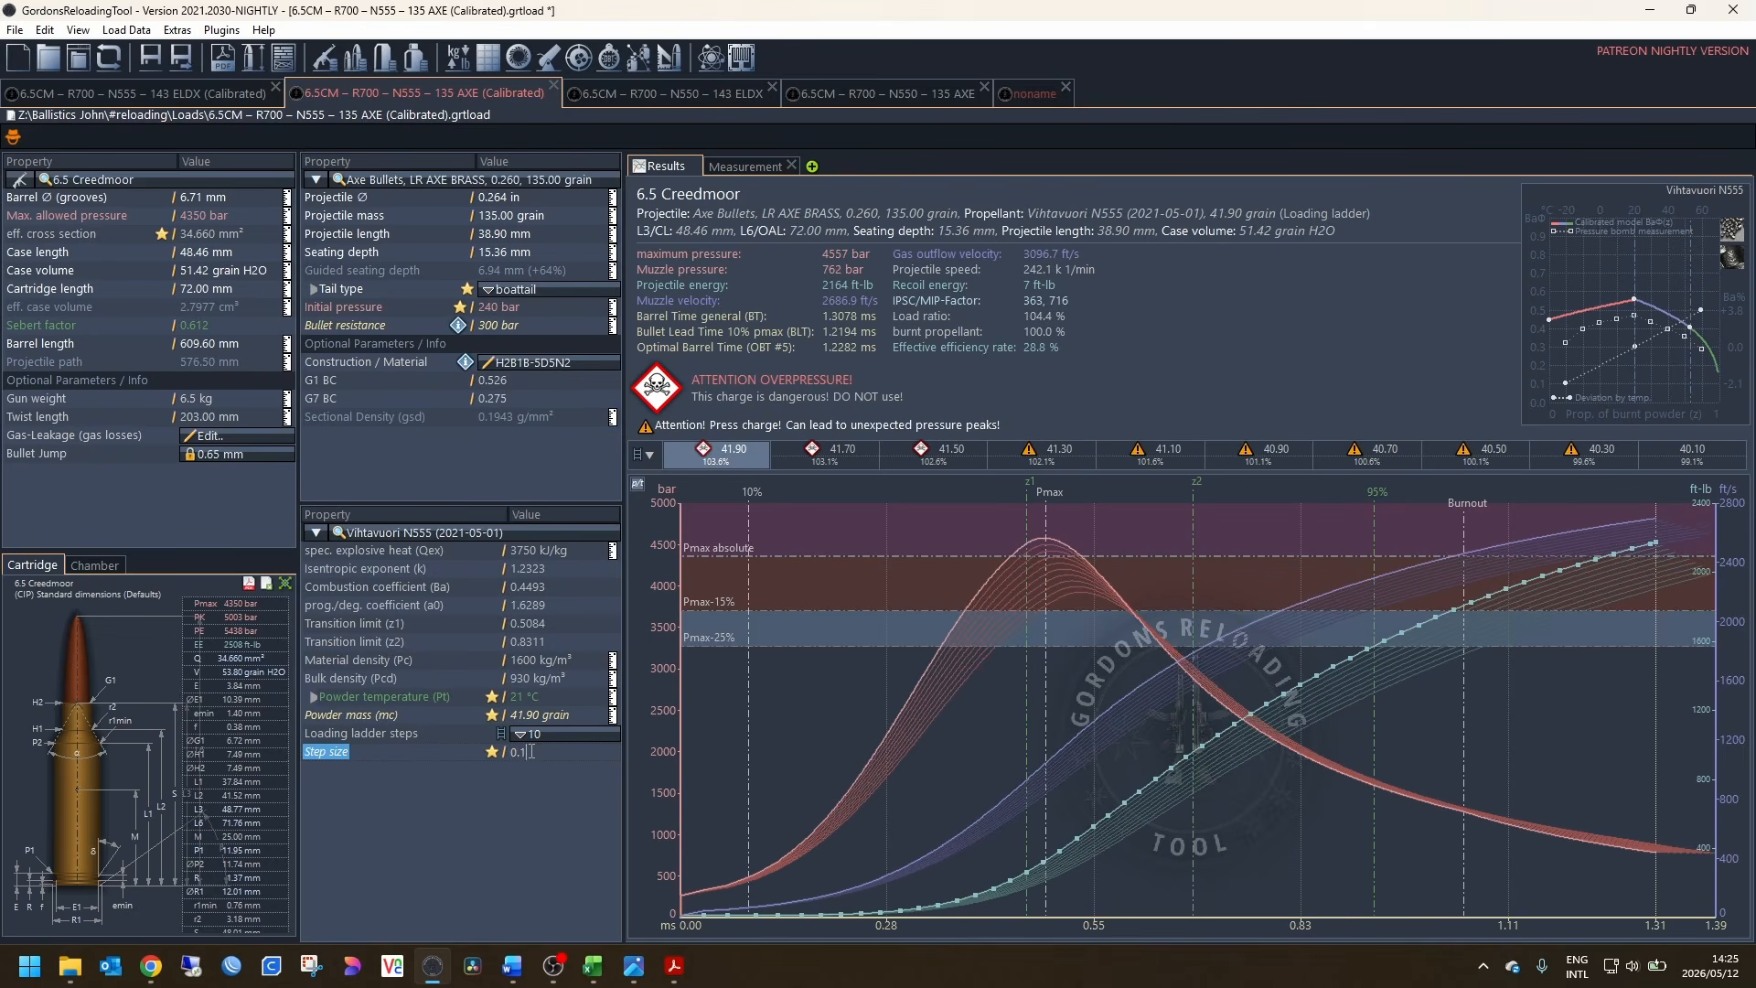
key("Return")
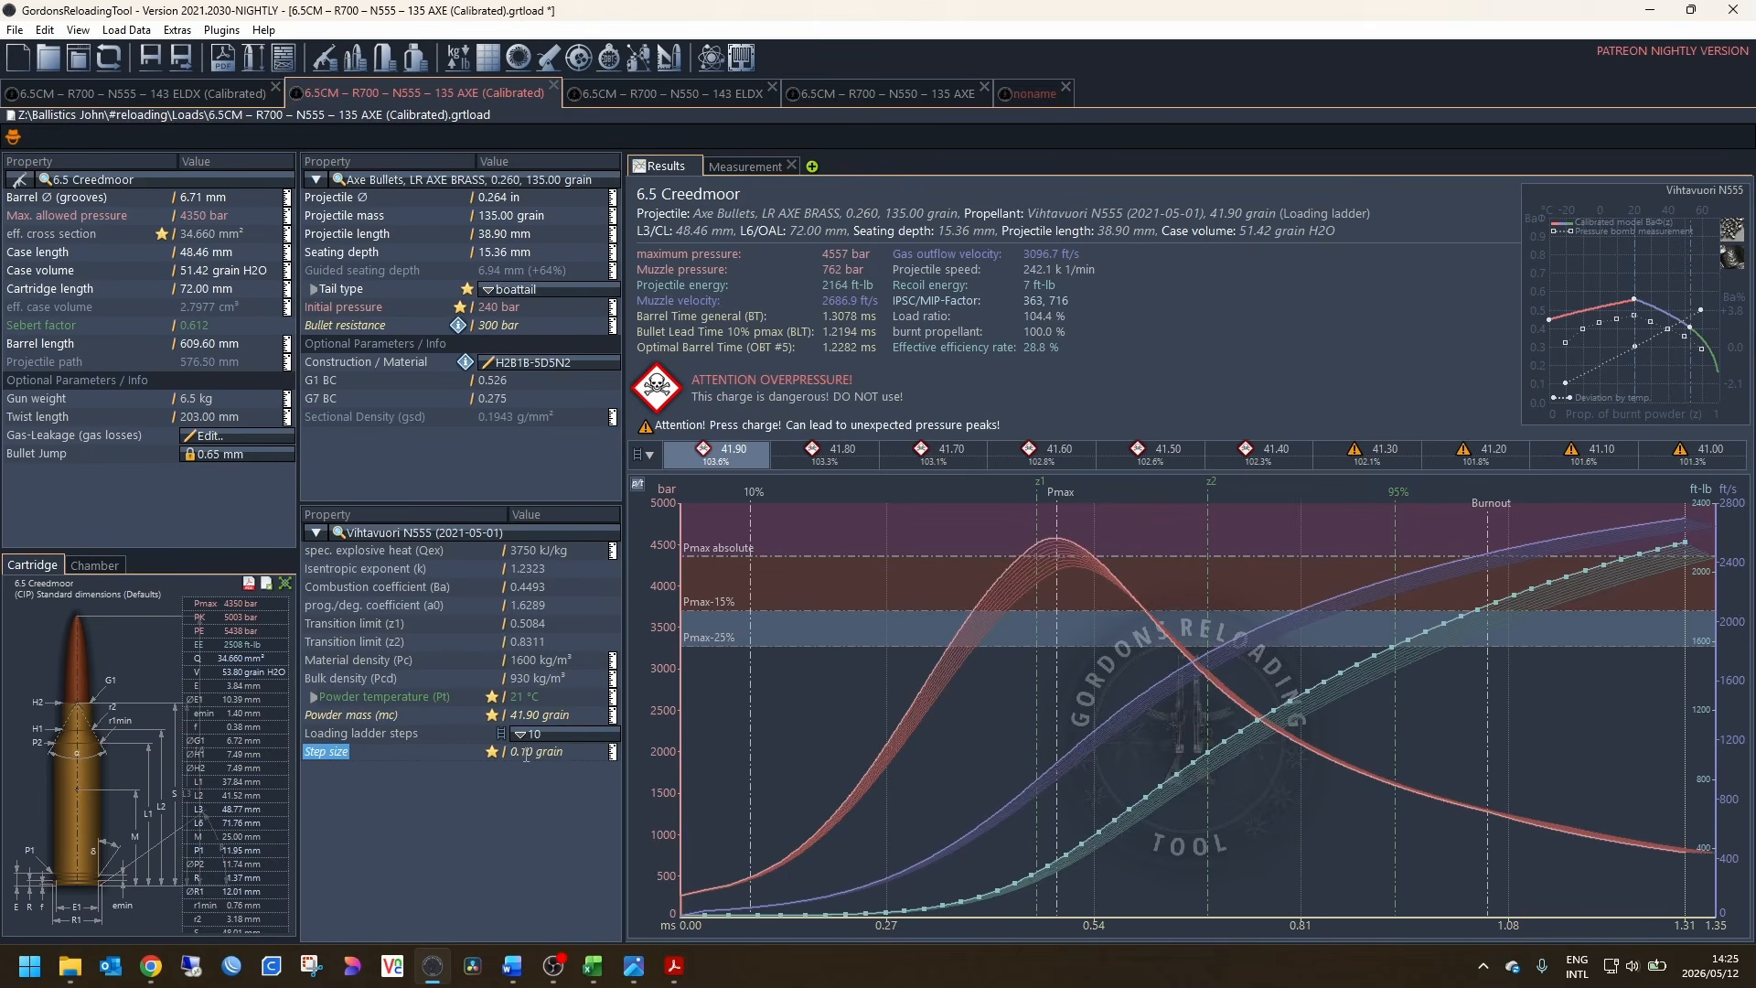
left_click(522, 733)
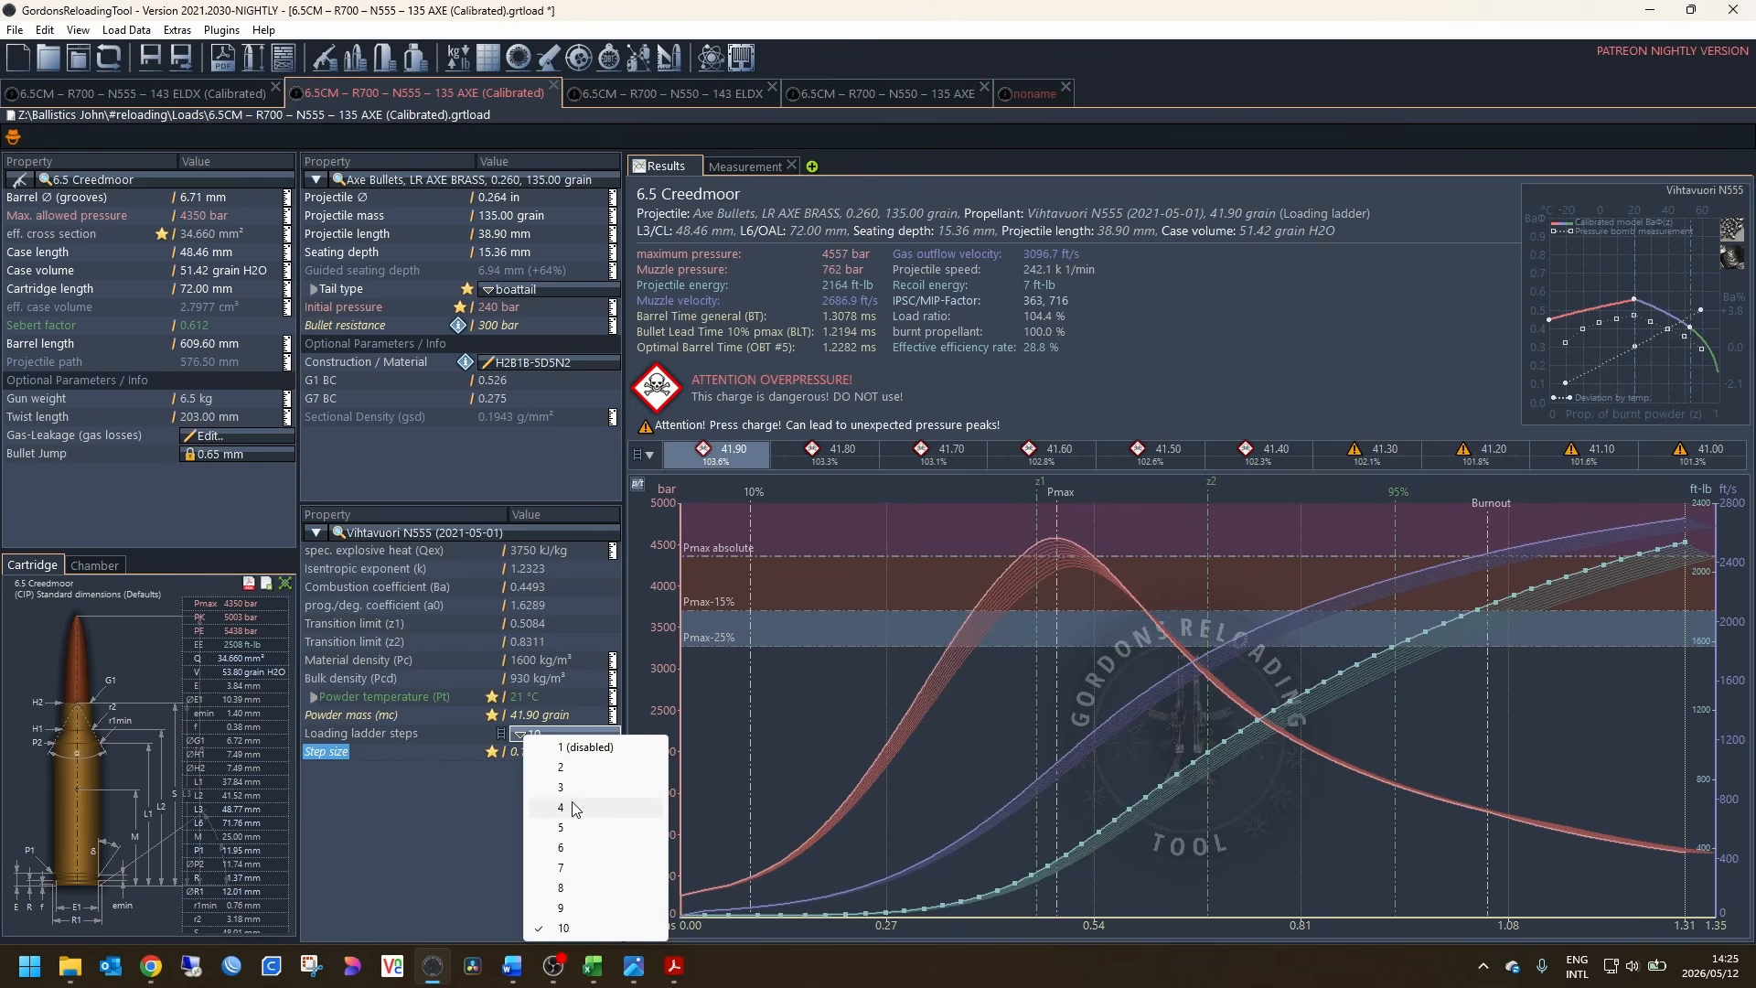
left_click(565, 827)
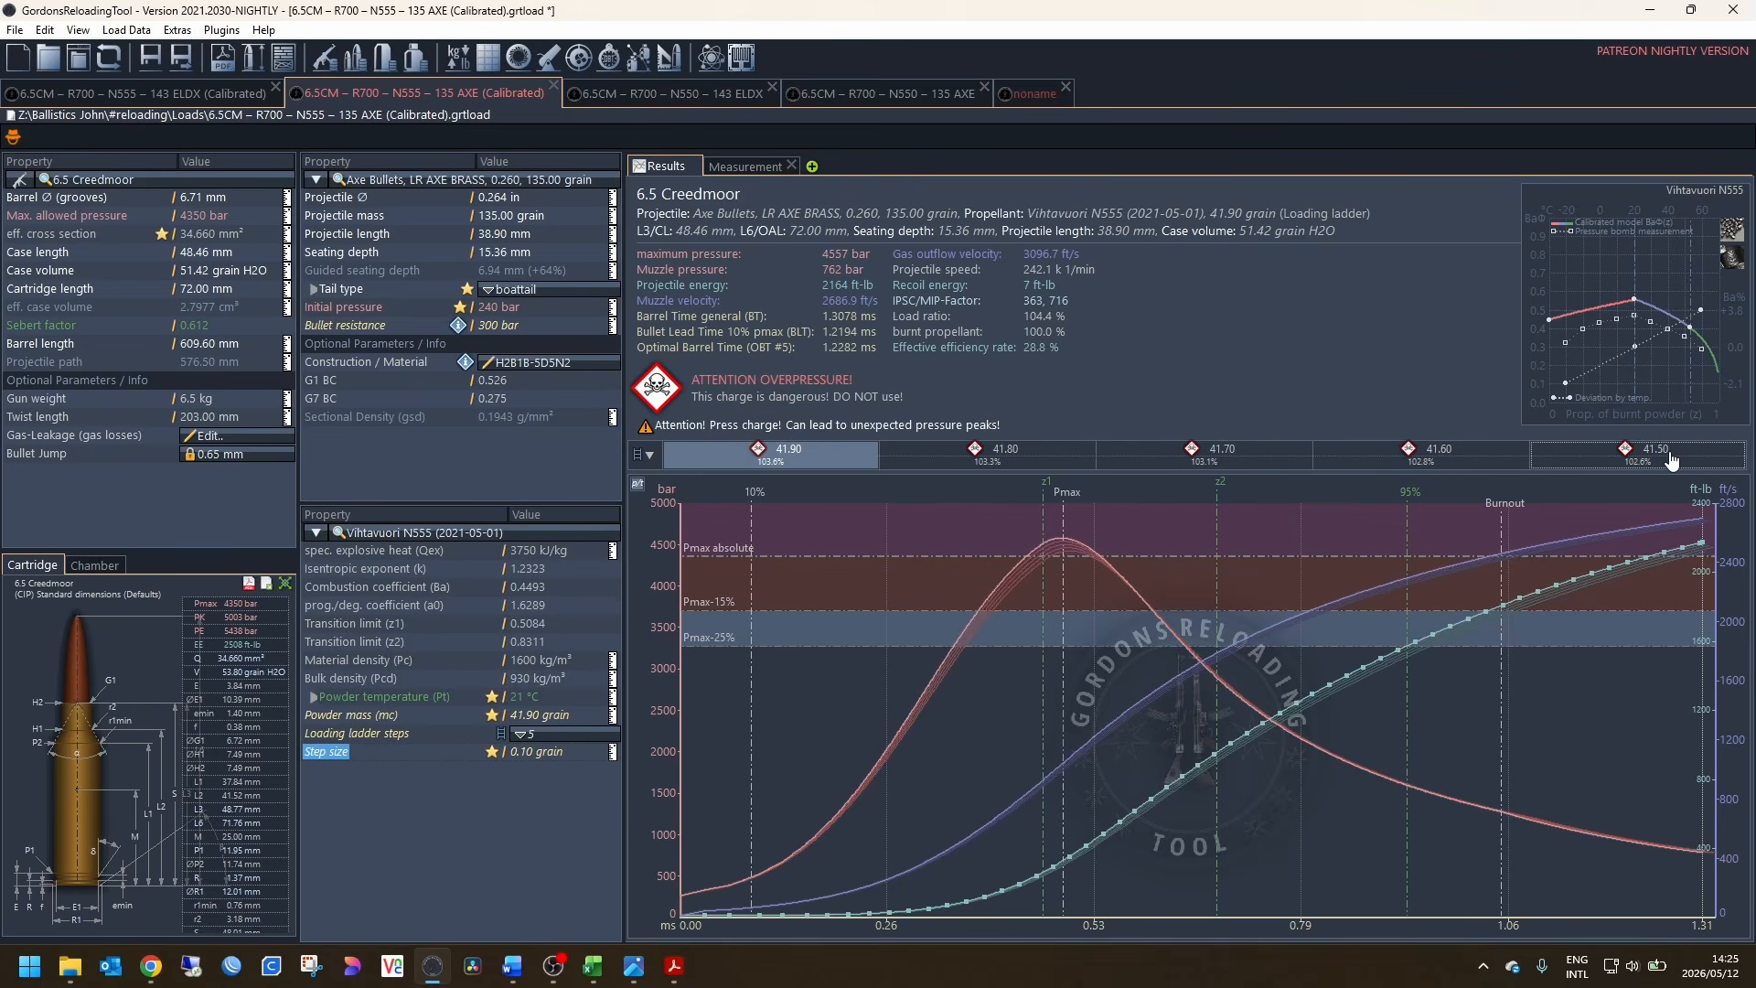
Step: Compare the simulated results of each ladder charge between 41.90 and 41.50 grain, including muzzle velocity and barrel times
left_click(959, 388)
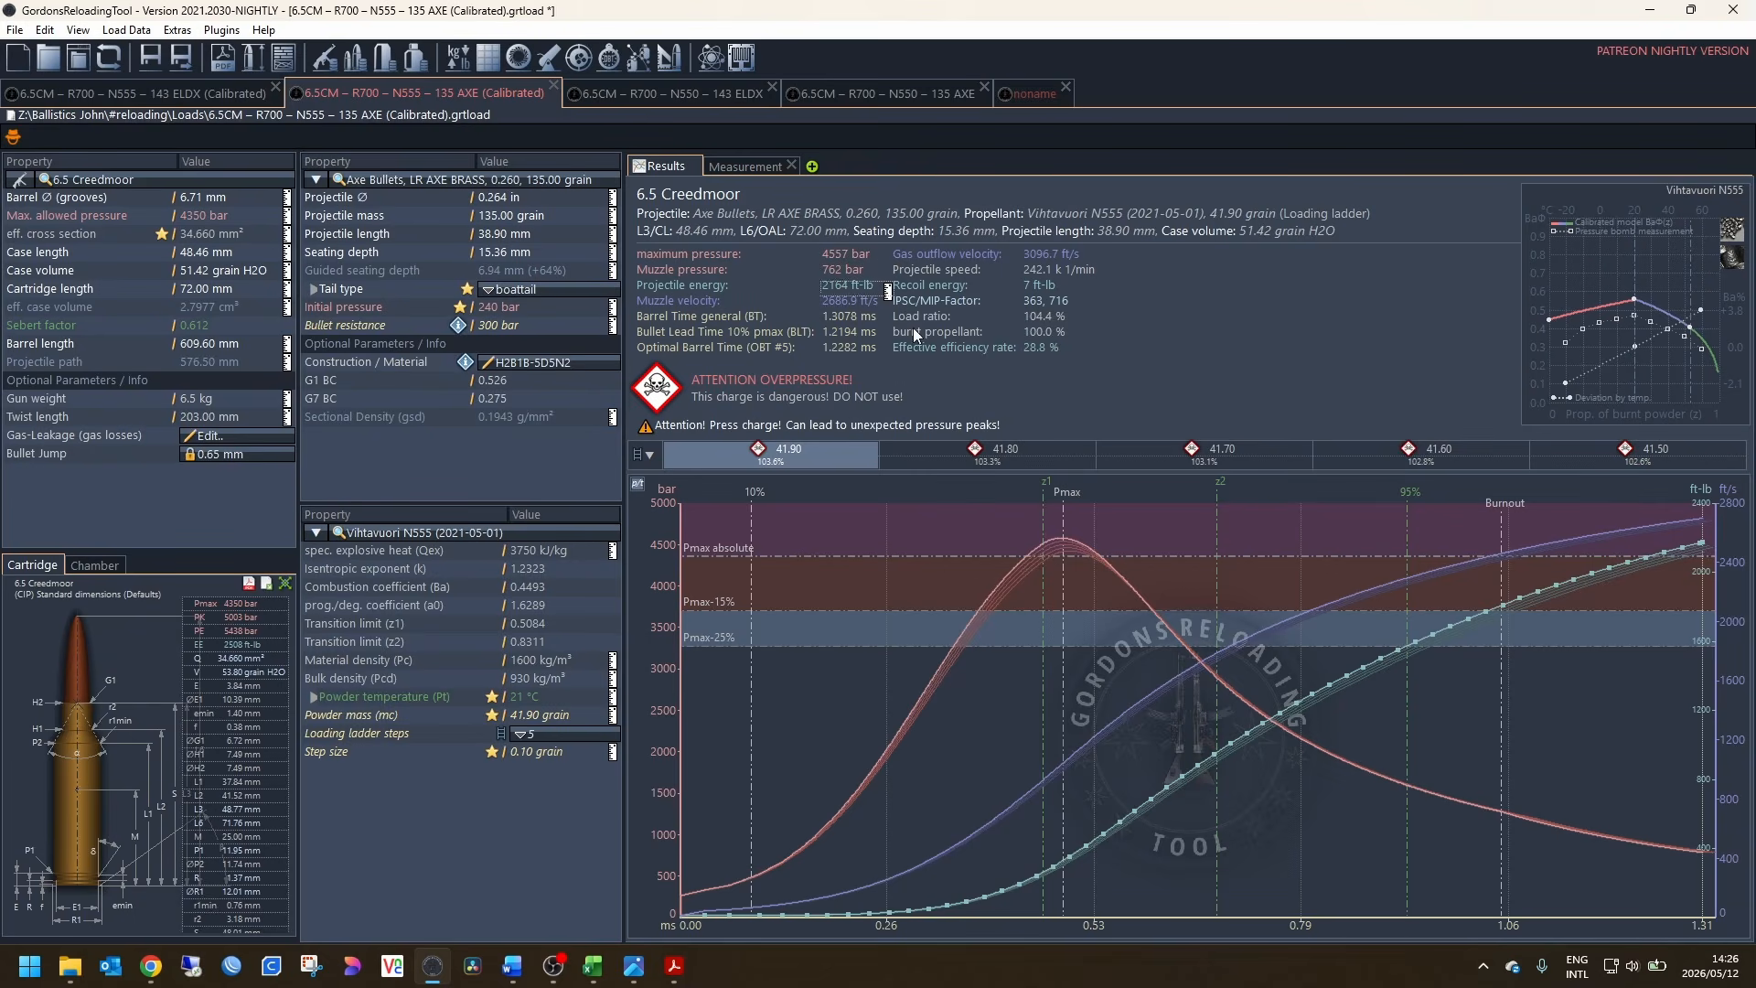
left_click(1022, 461)
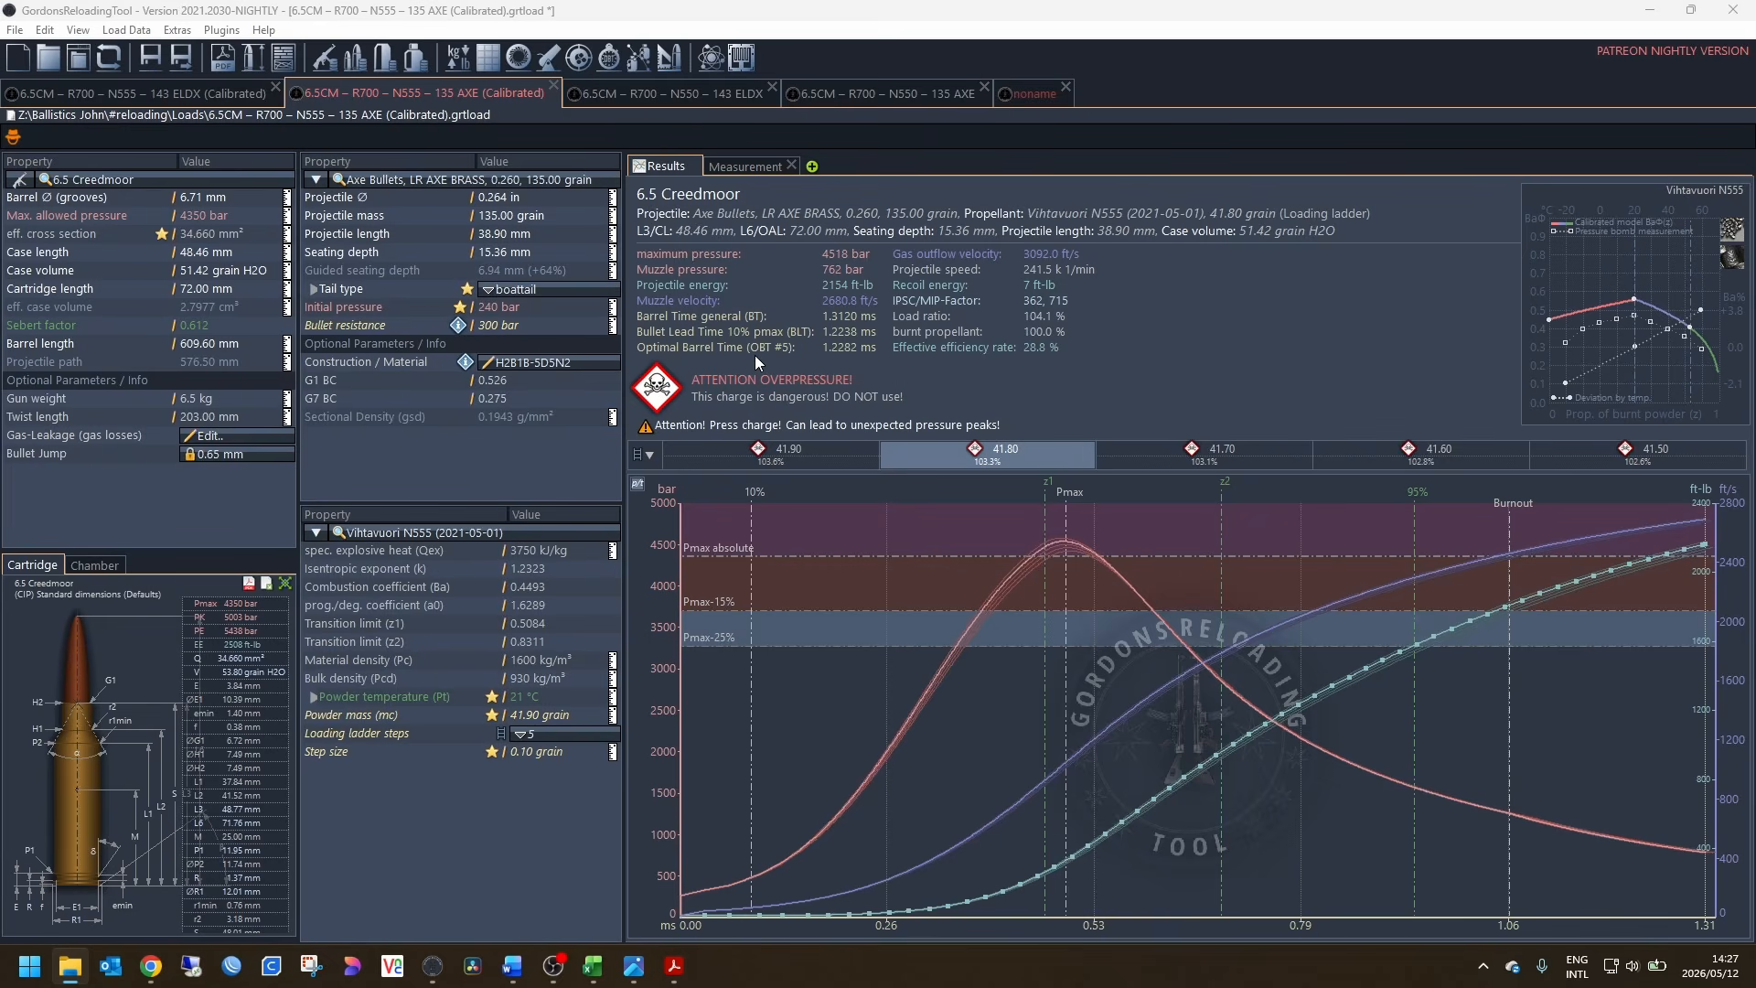
left_click(1221, 462)
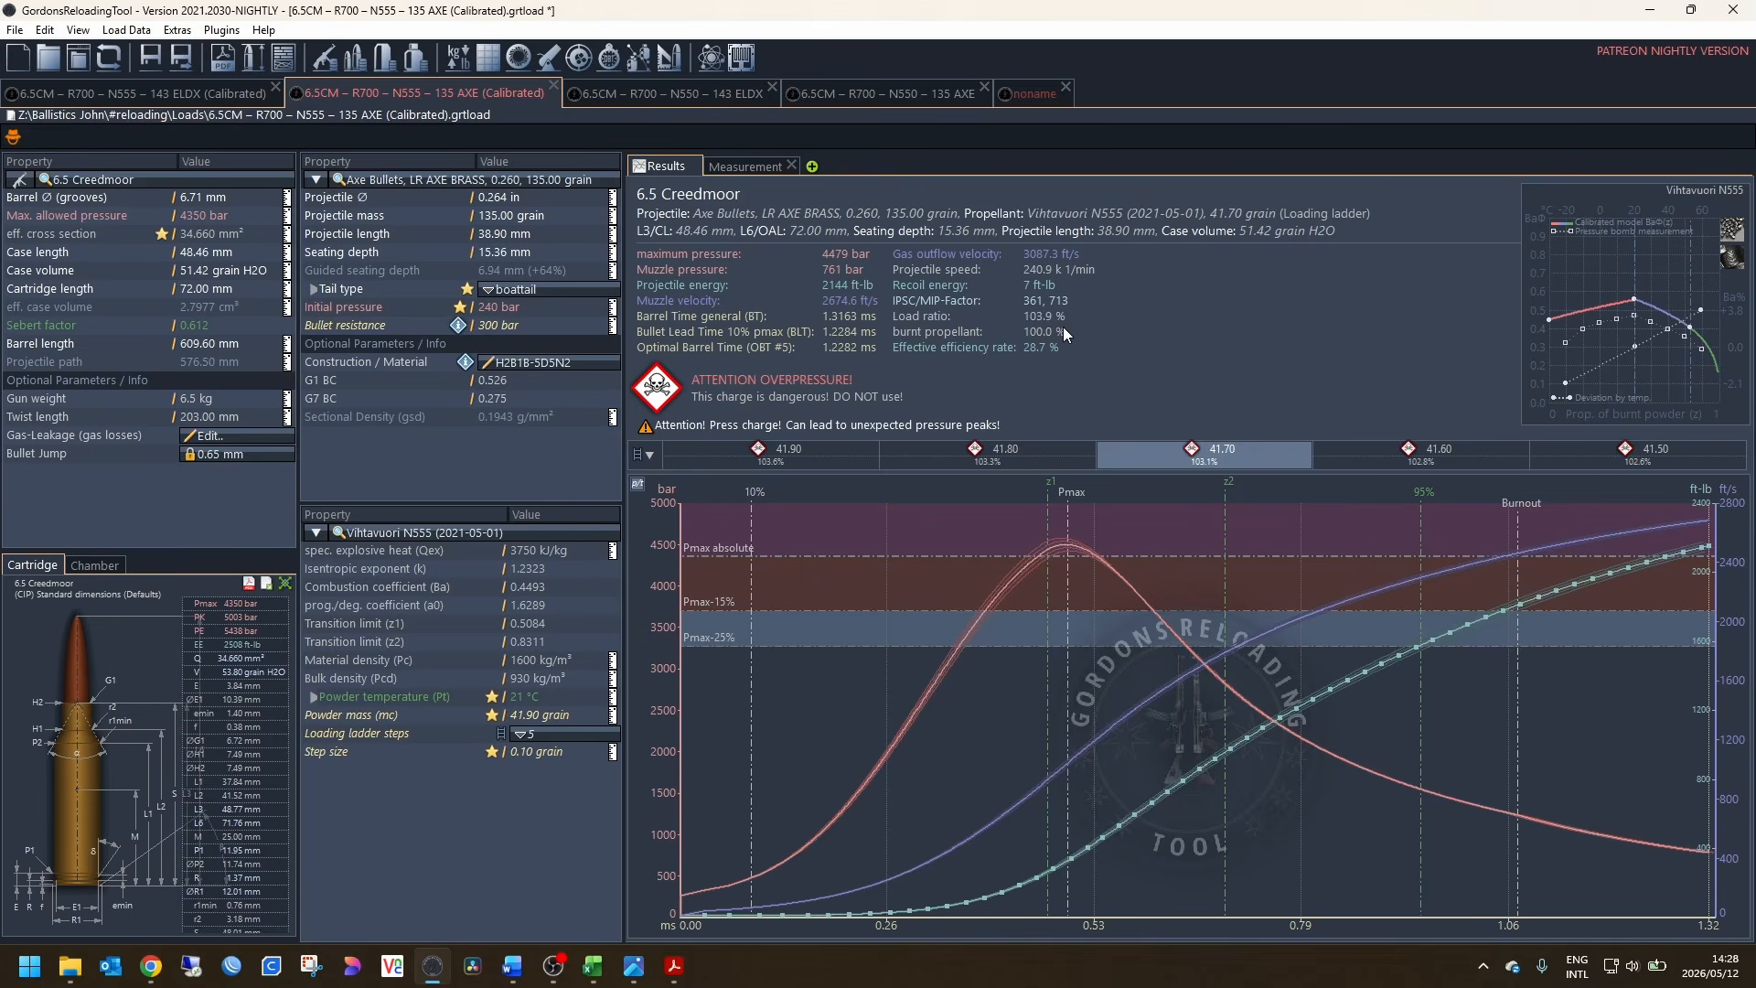
left_click(1445, 455)
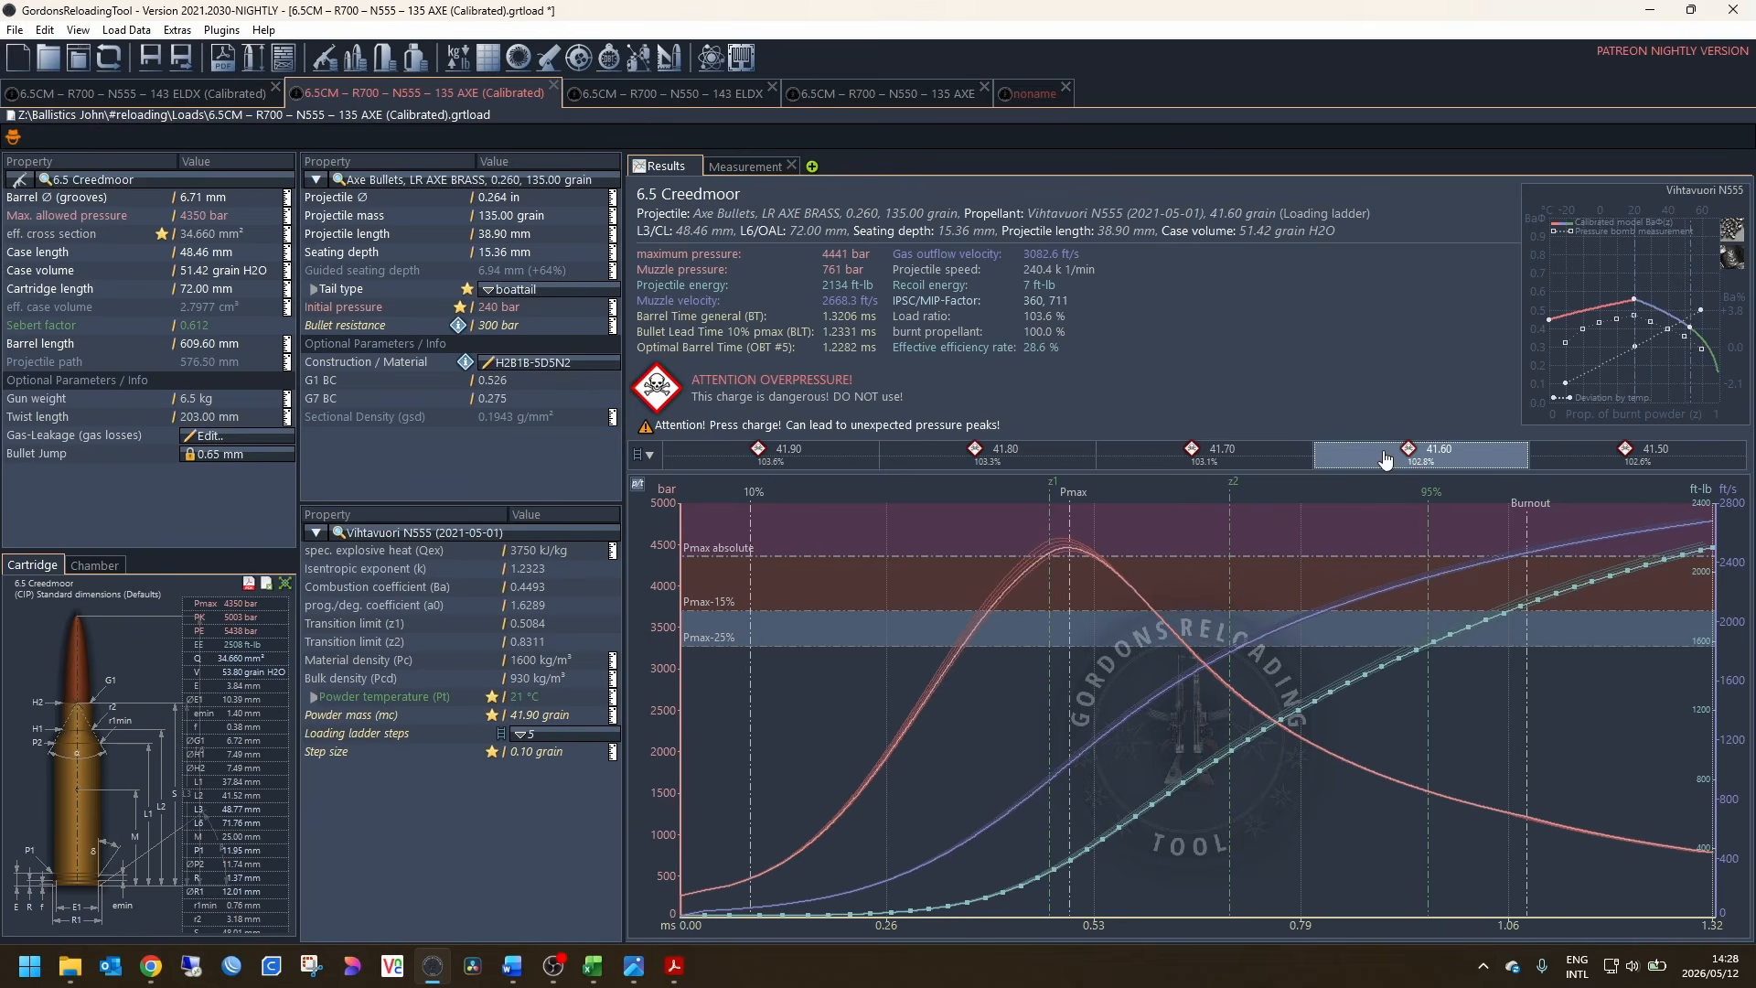
left_click(1605, 459)
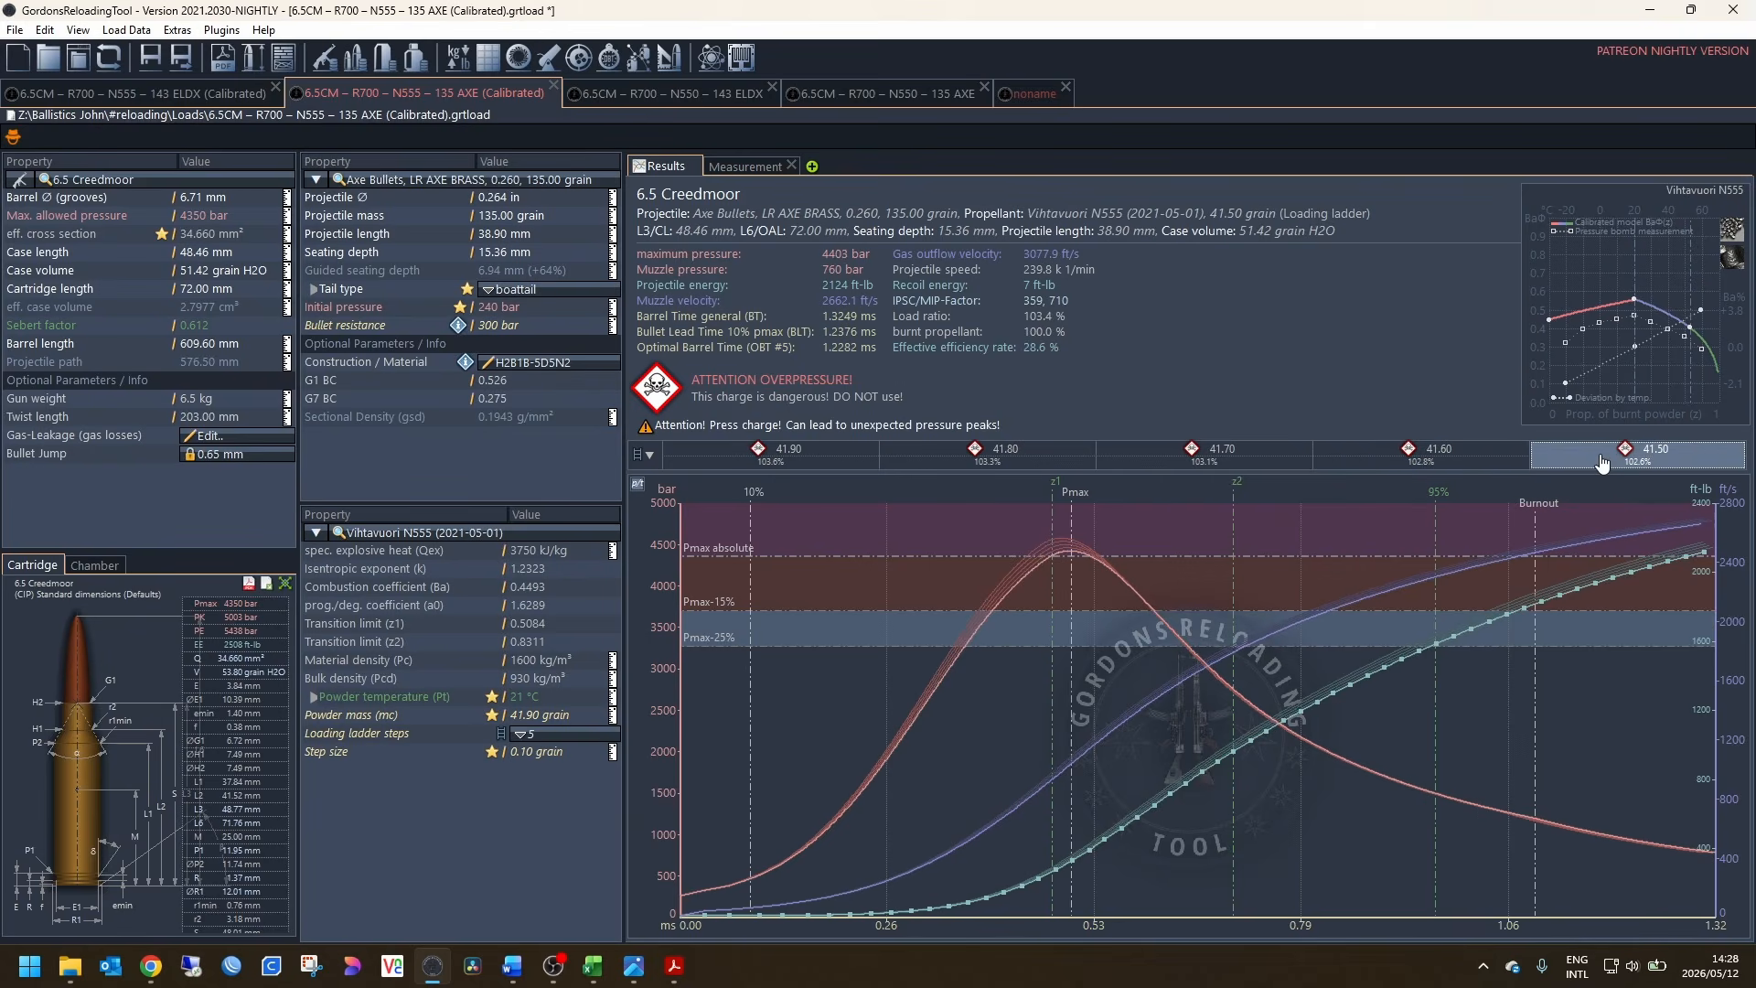
left_click(1468, 460)
left_click(1198, 460)
left_click(989, 457)
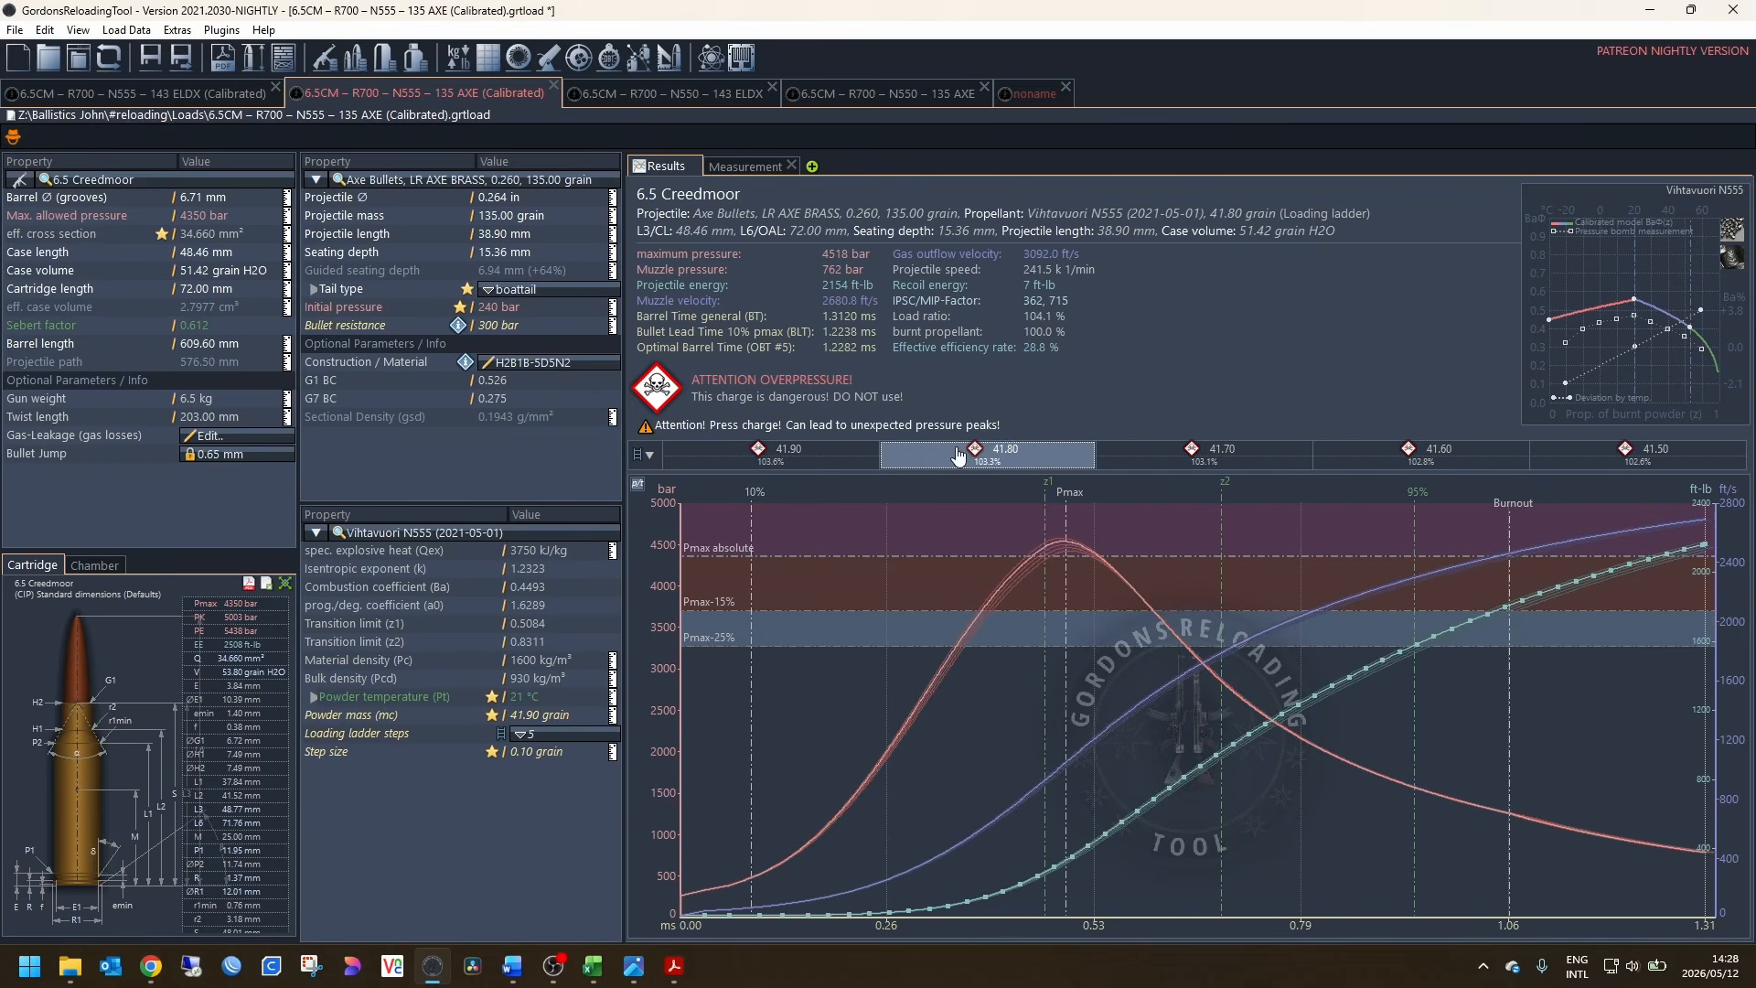
left_click(764, 458)
left_click(891, 458)
left_click(1216, 462)
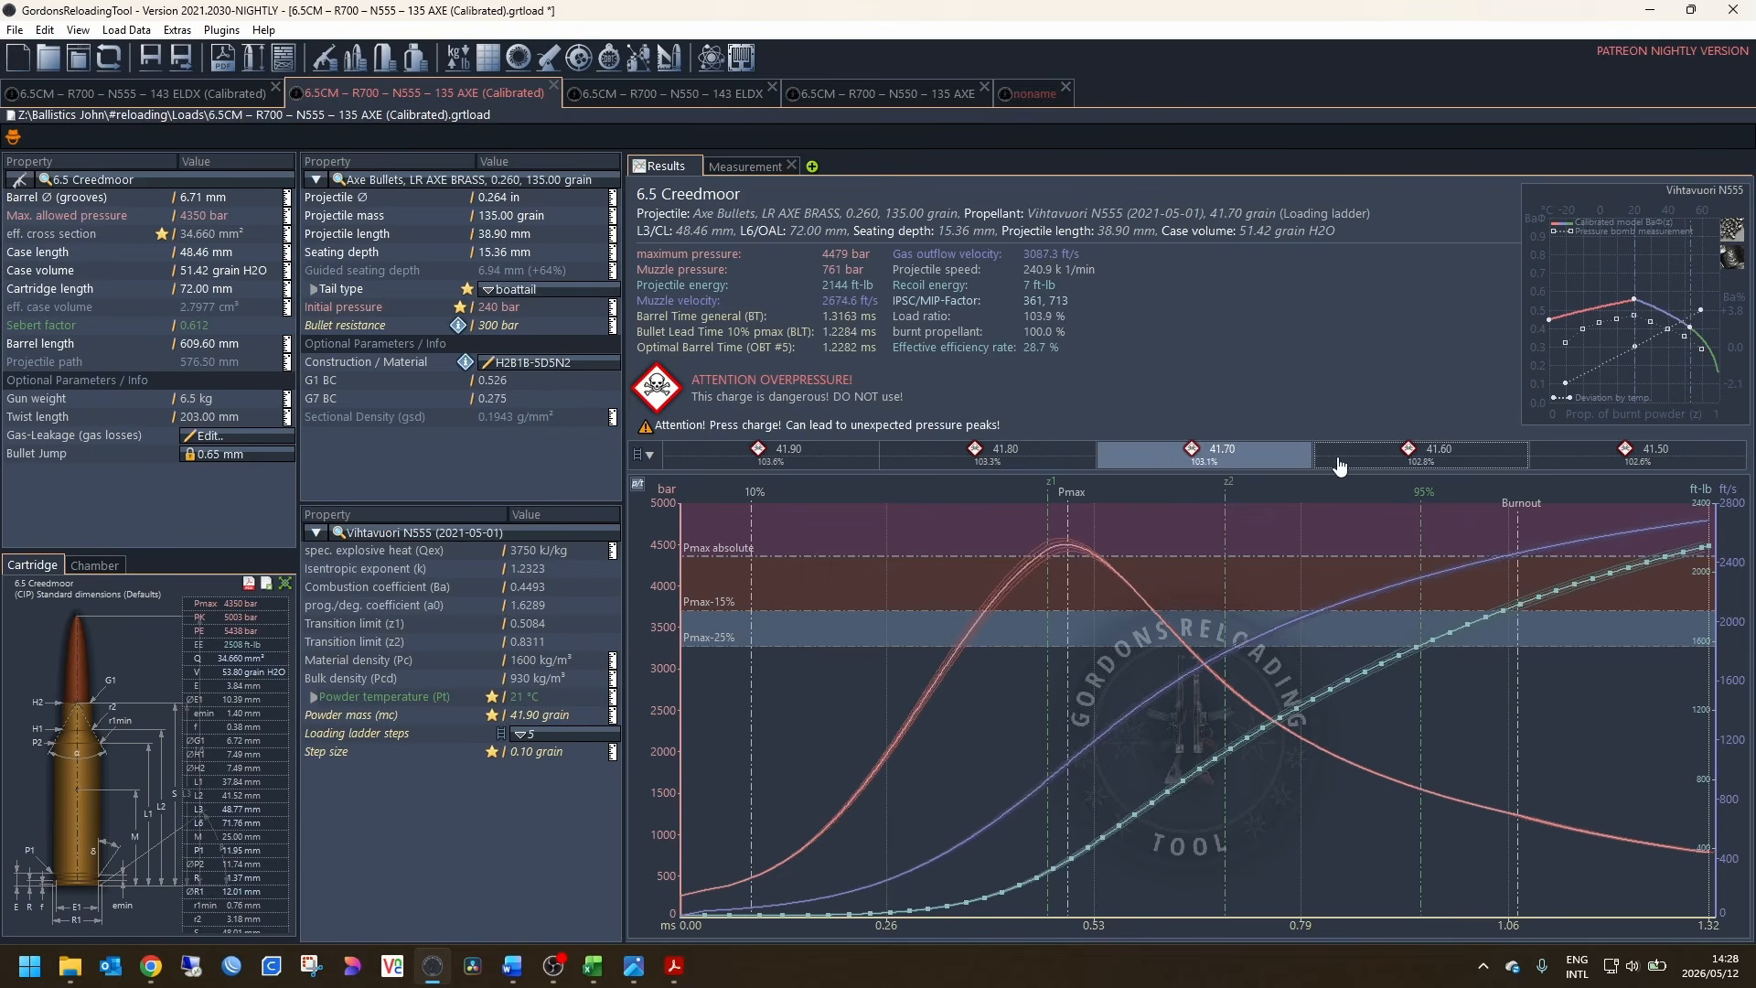
left_click(1390, 462)
left_click(1611, 464)
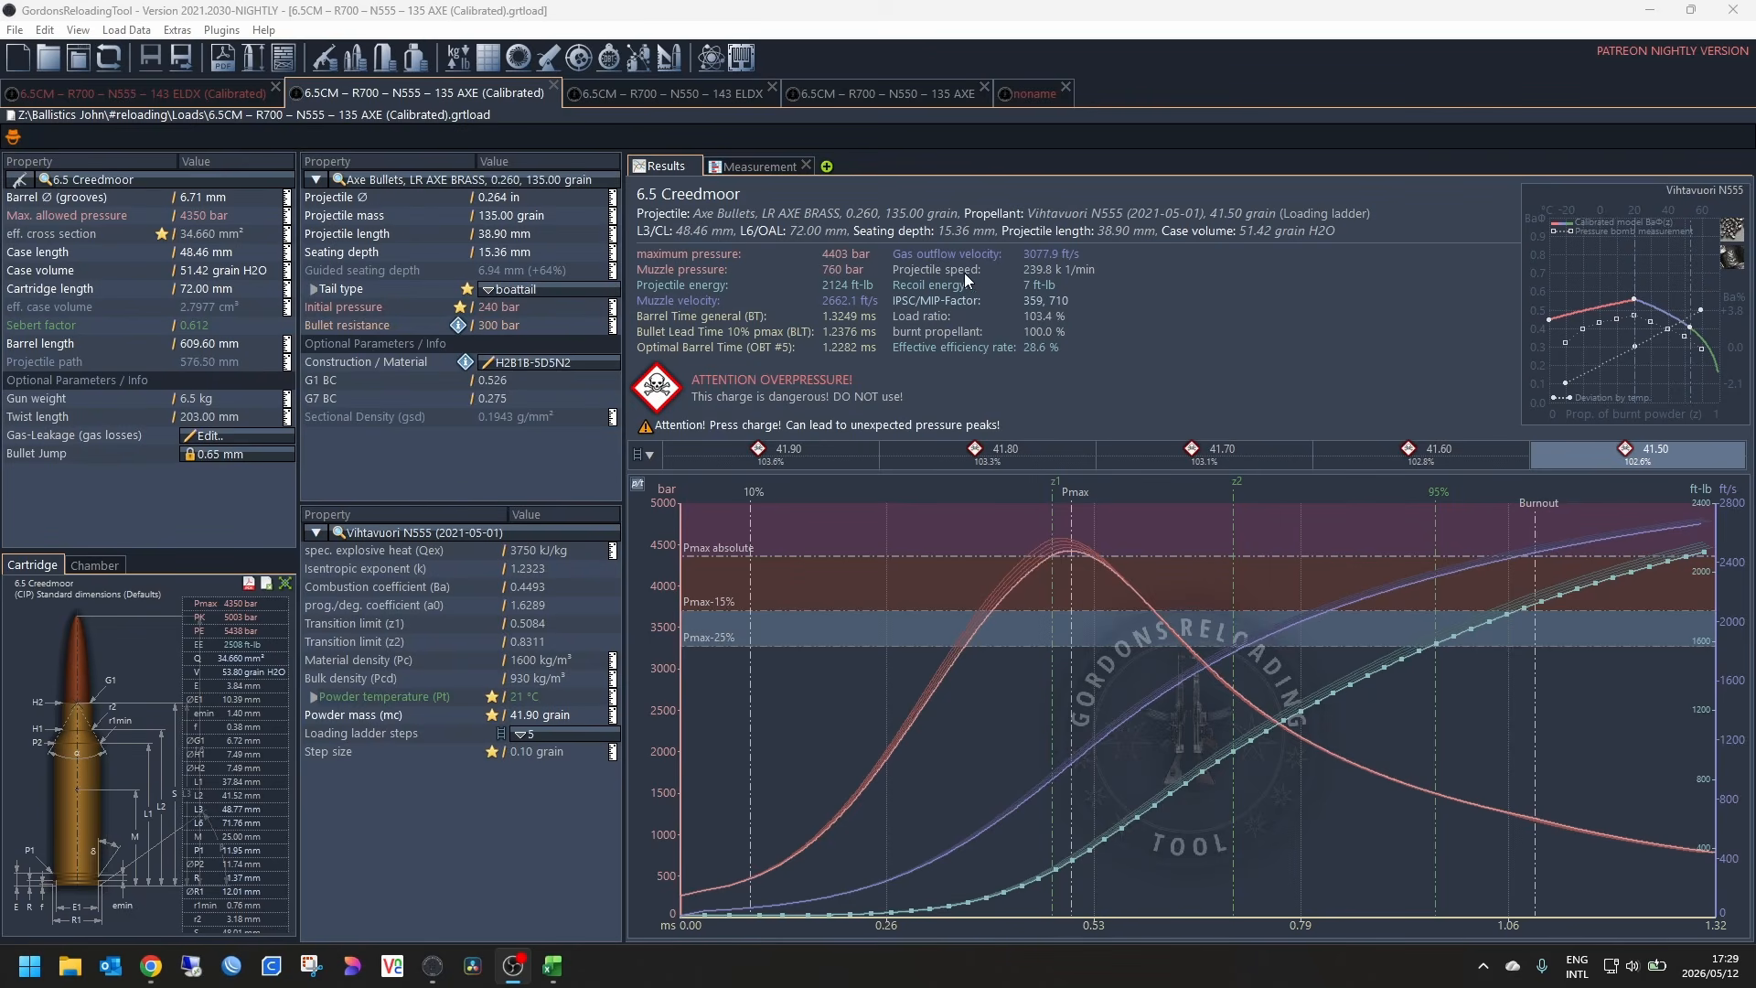
Step: Compare the 143 ELDX calibrated load's predicted 41.92 and 41.72 grain velocities with the measured ones on the target photos
left_click(156, 95)
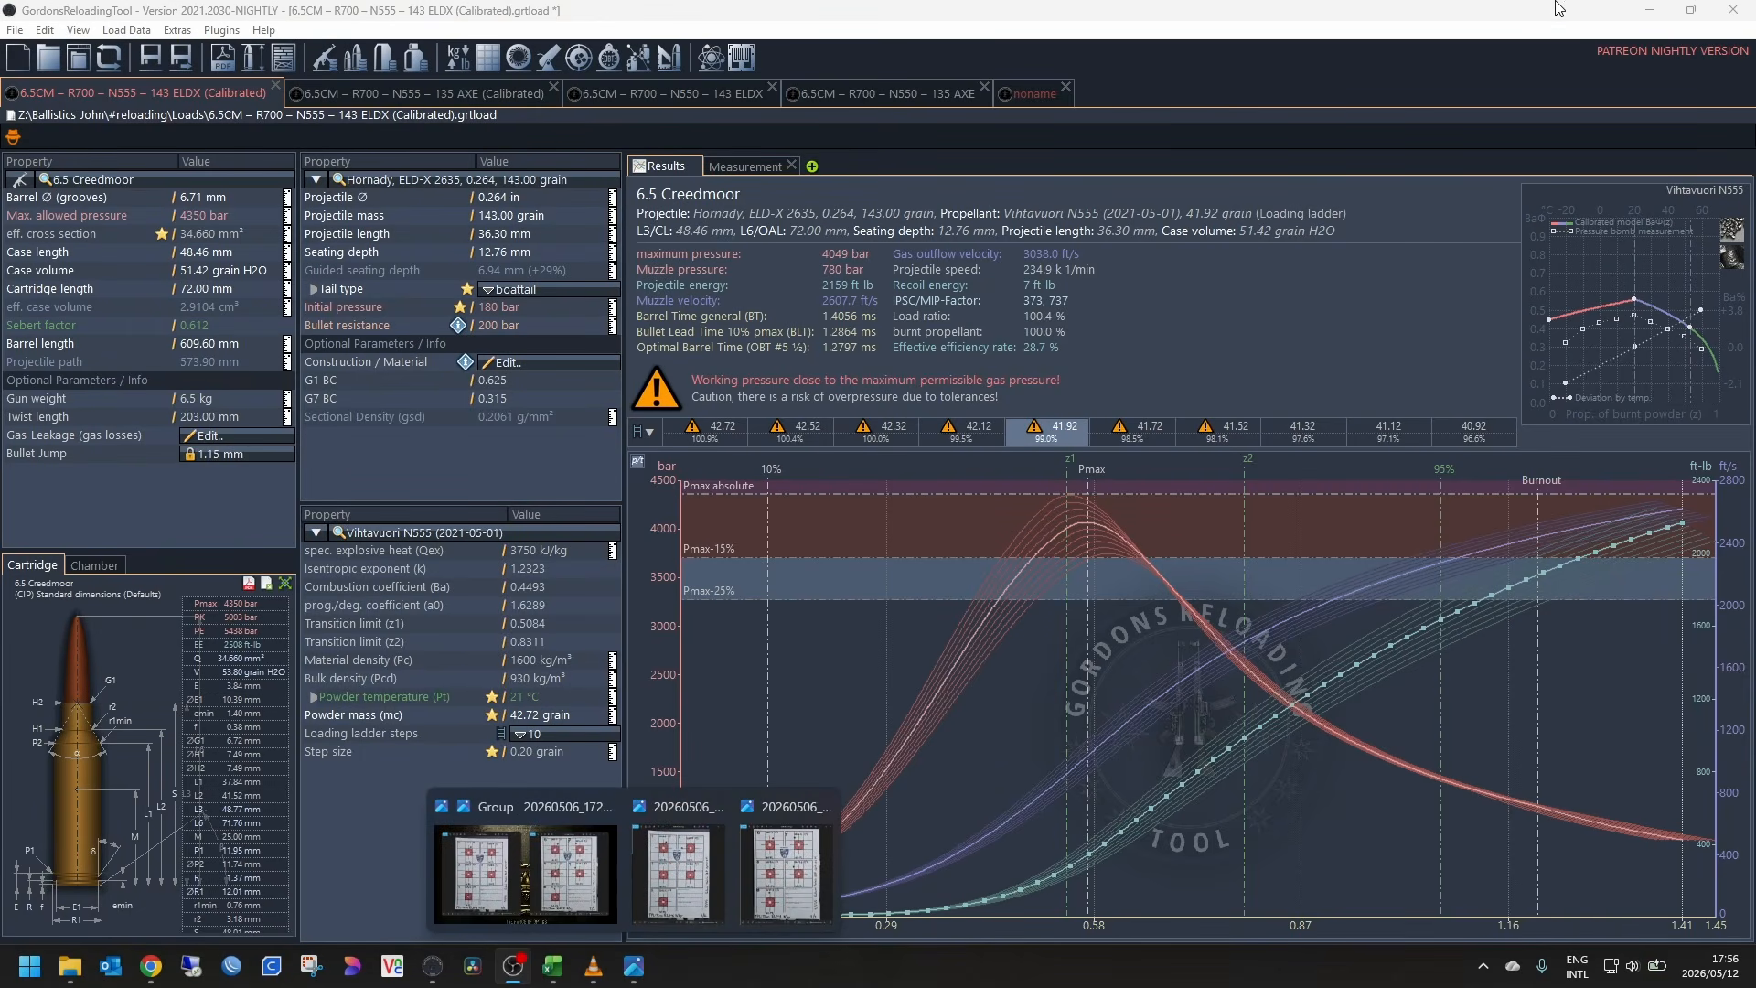
left_click(1649, 11)
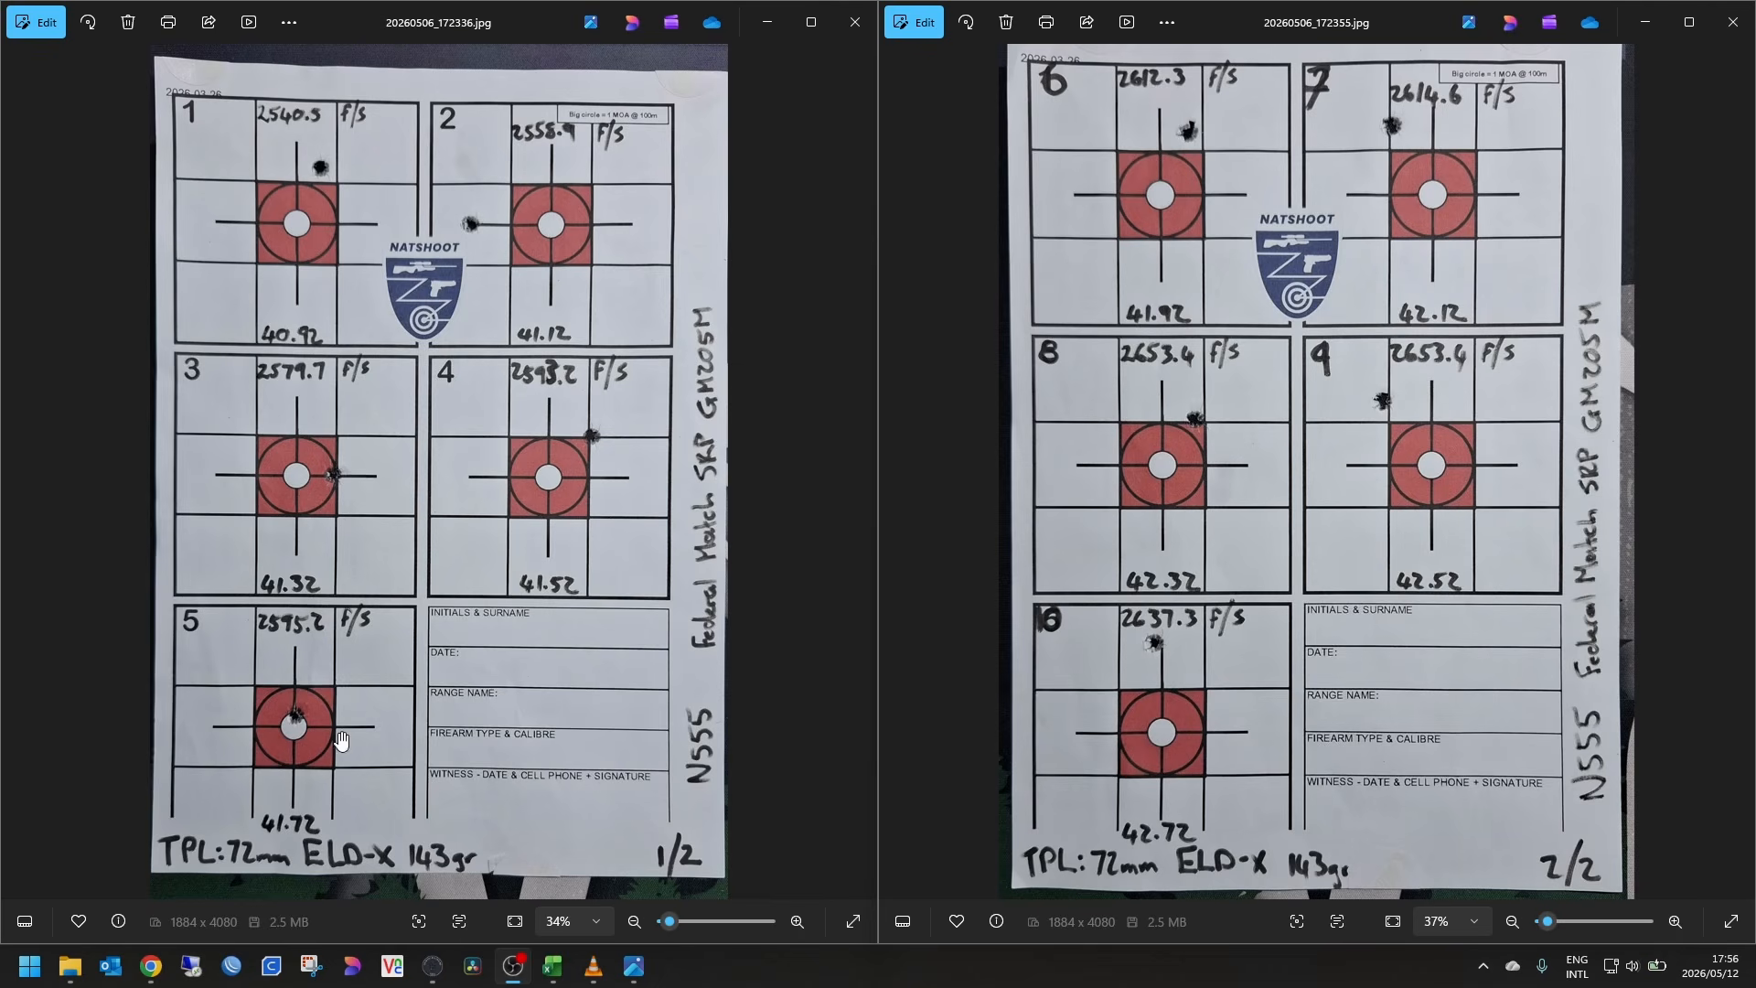
left_click(434, 968)
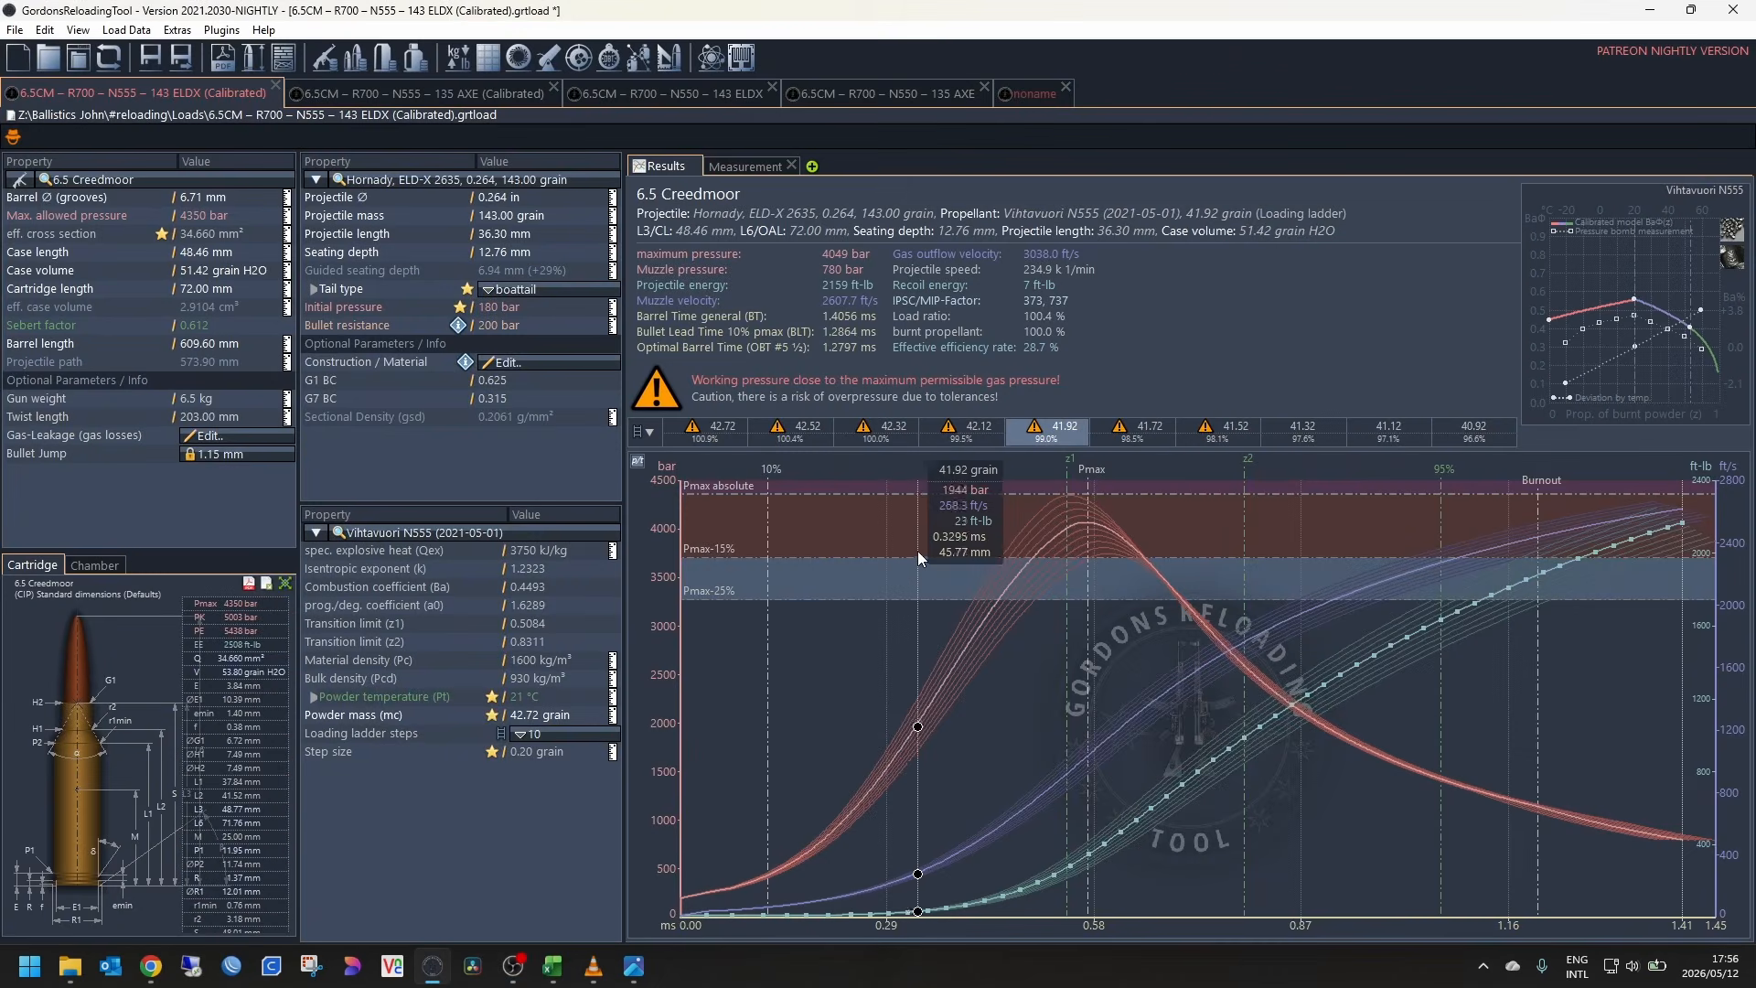
left_click(1139, 439)
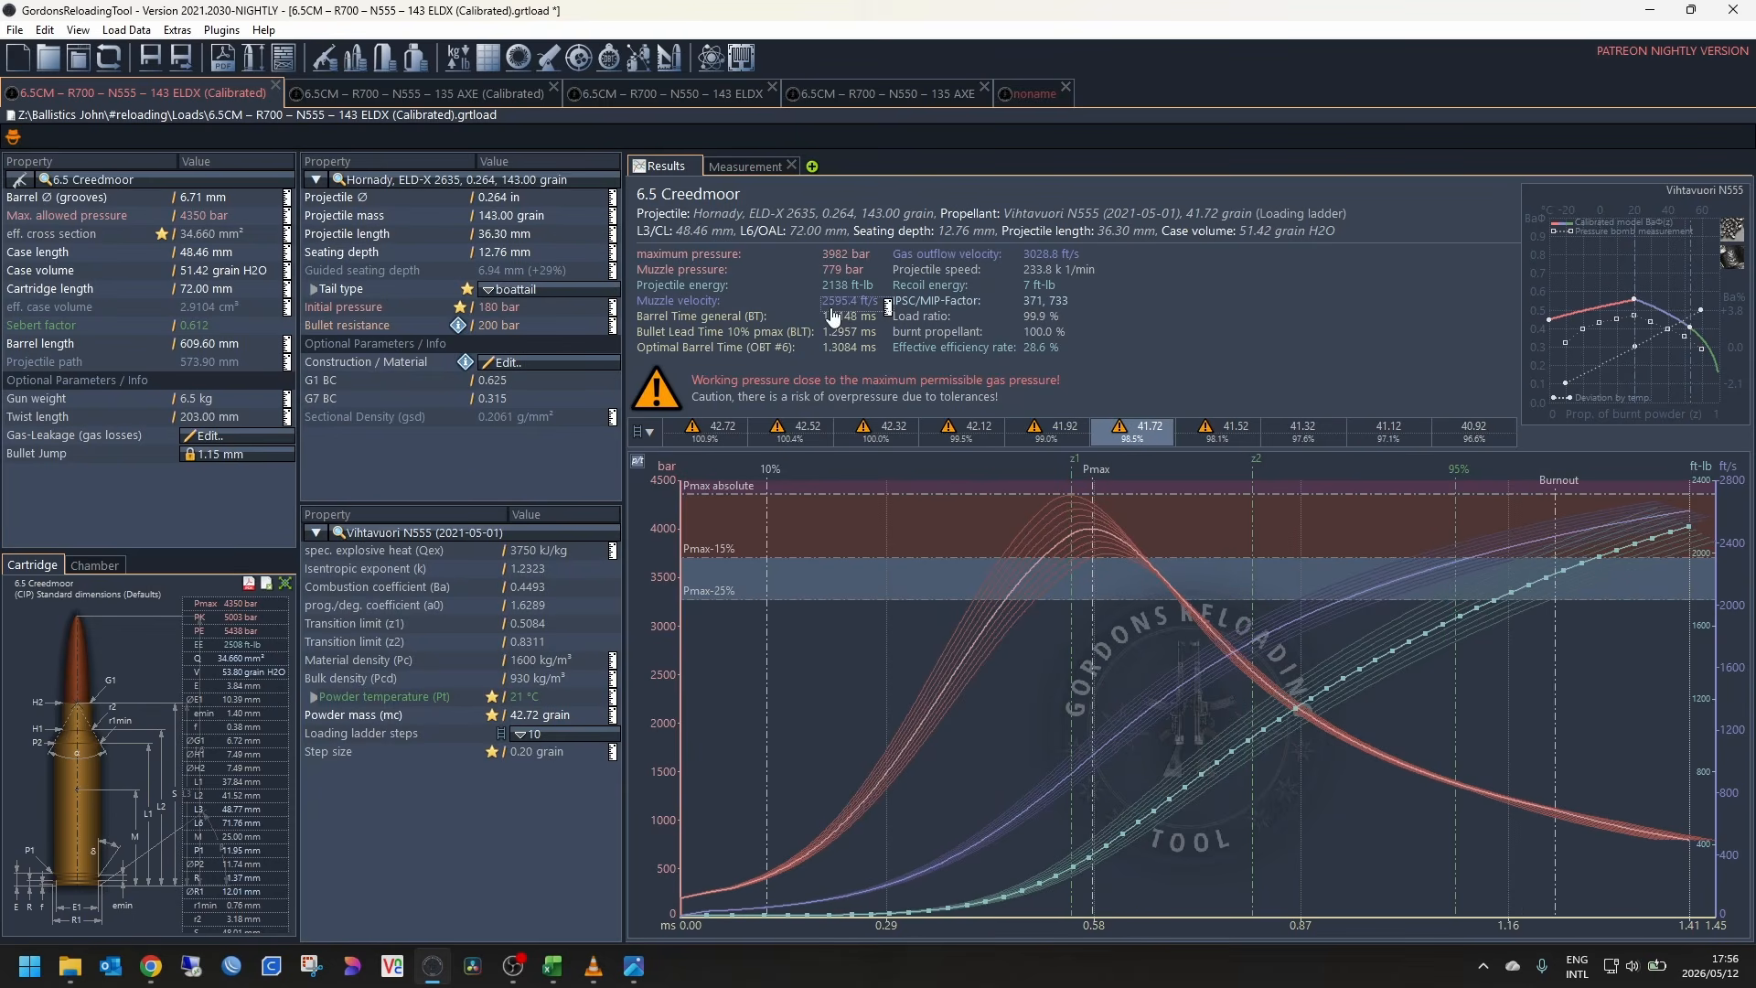
left_click(1649, 9)
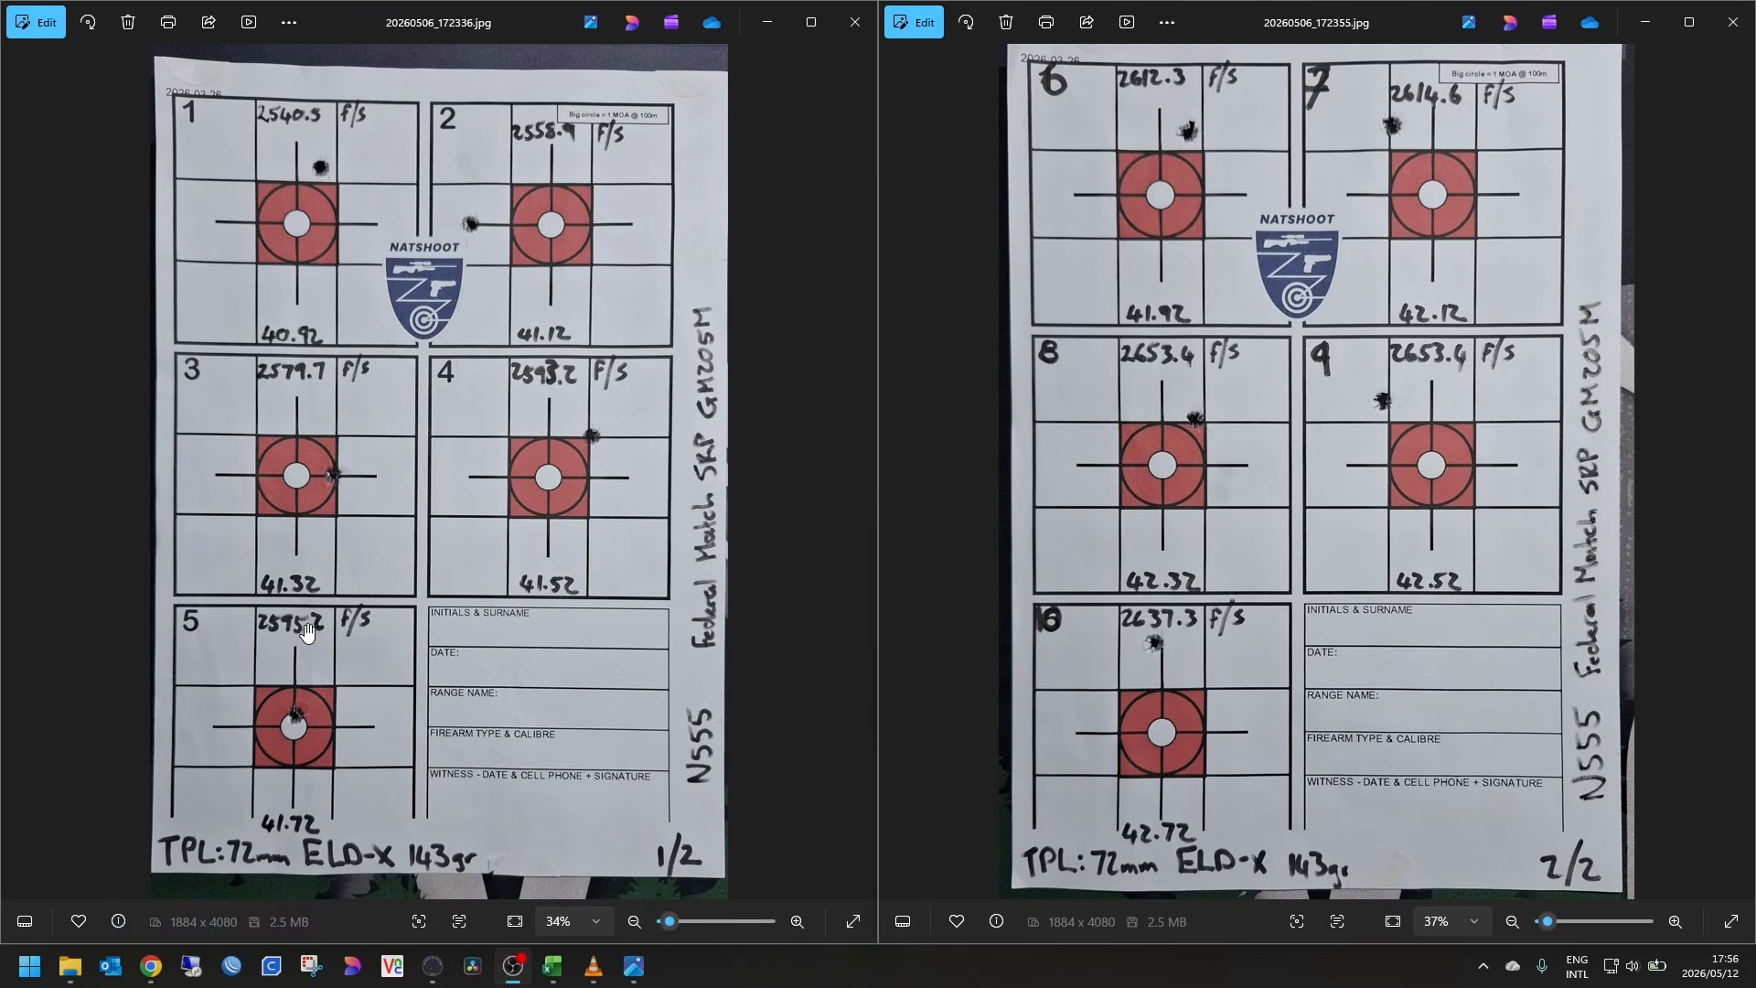
left_click(433, 966)
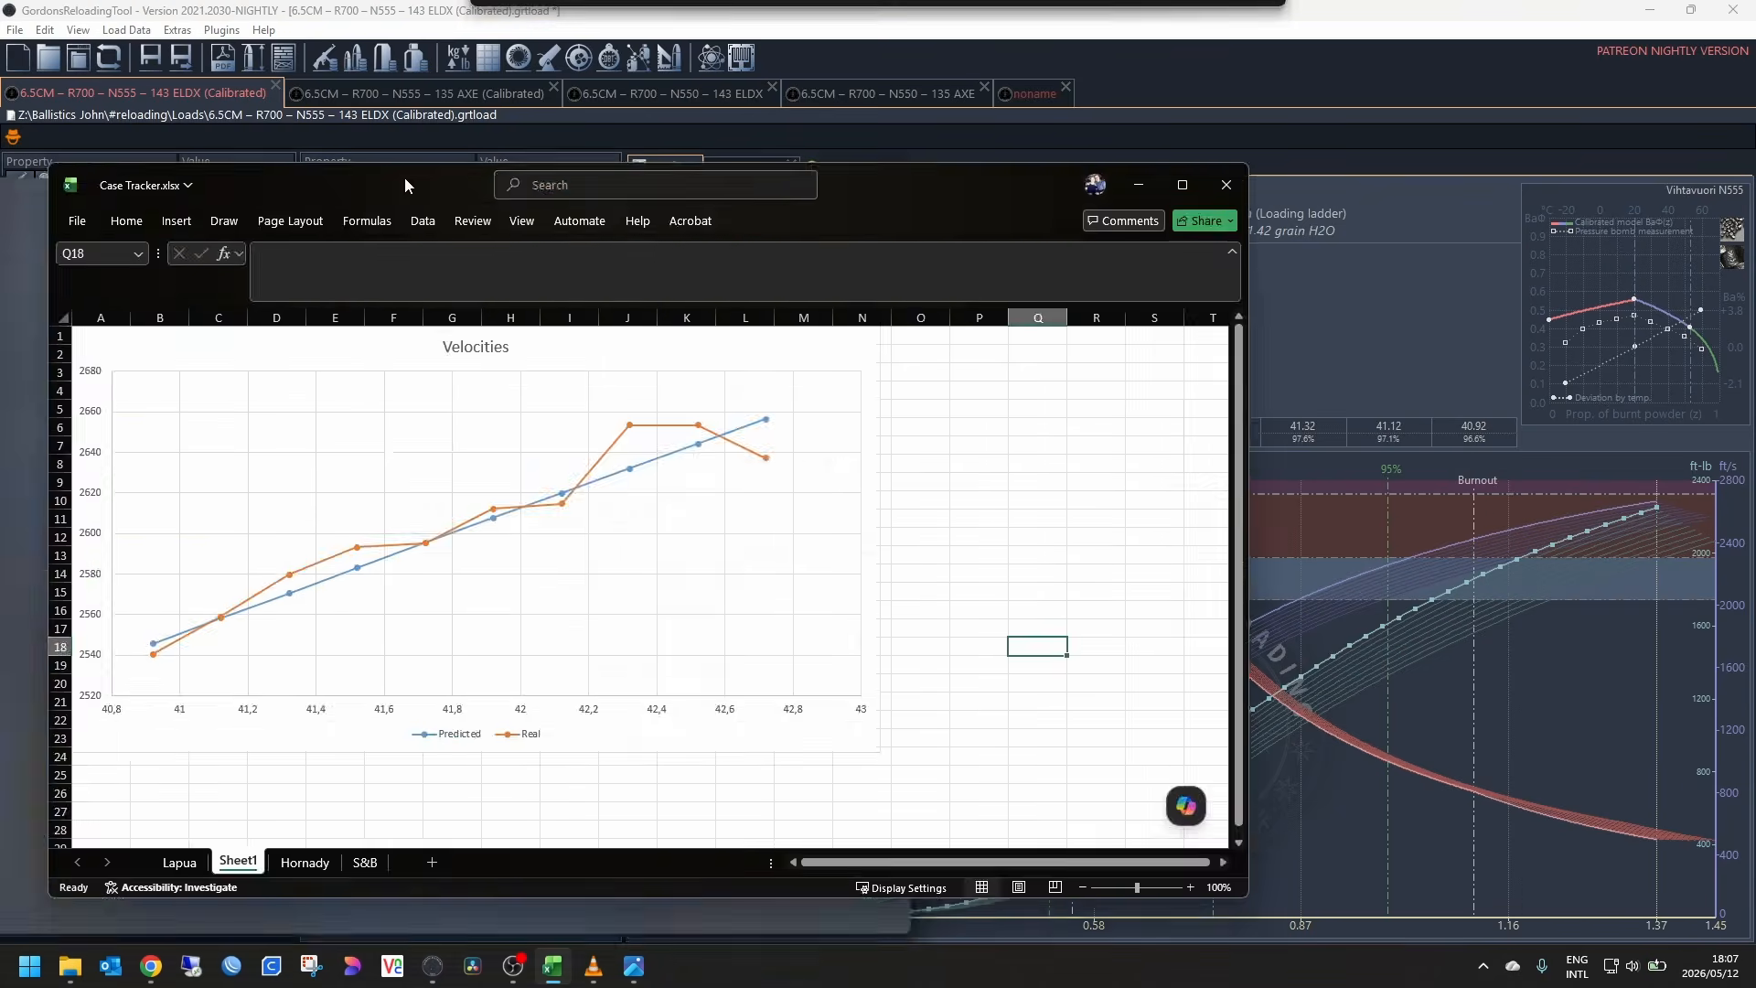
Step: Examine the predicted and real curves in Case Tracker.xlsx's Velocities chart alongside the 42.72 grain charge's peak pressure in GordonsReloadingTool
double_click(405, 180)
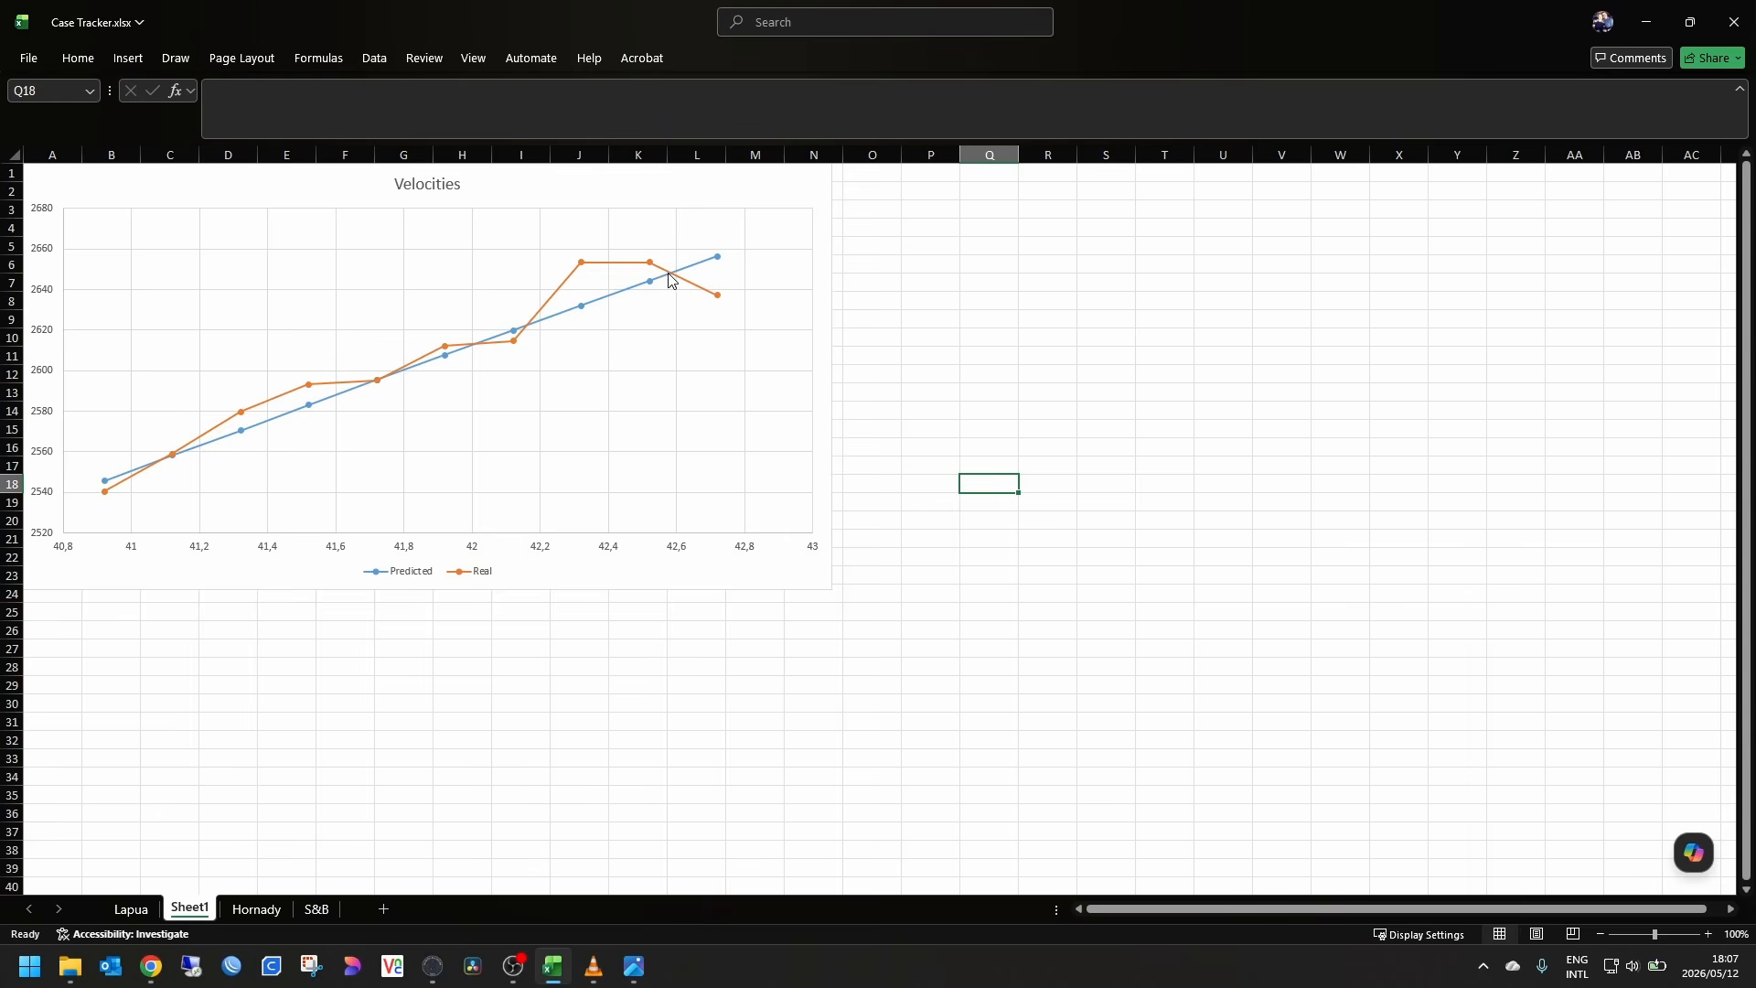
mouse_move(648, 285)
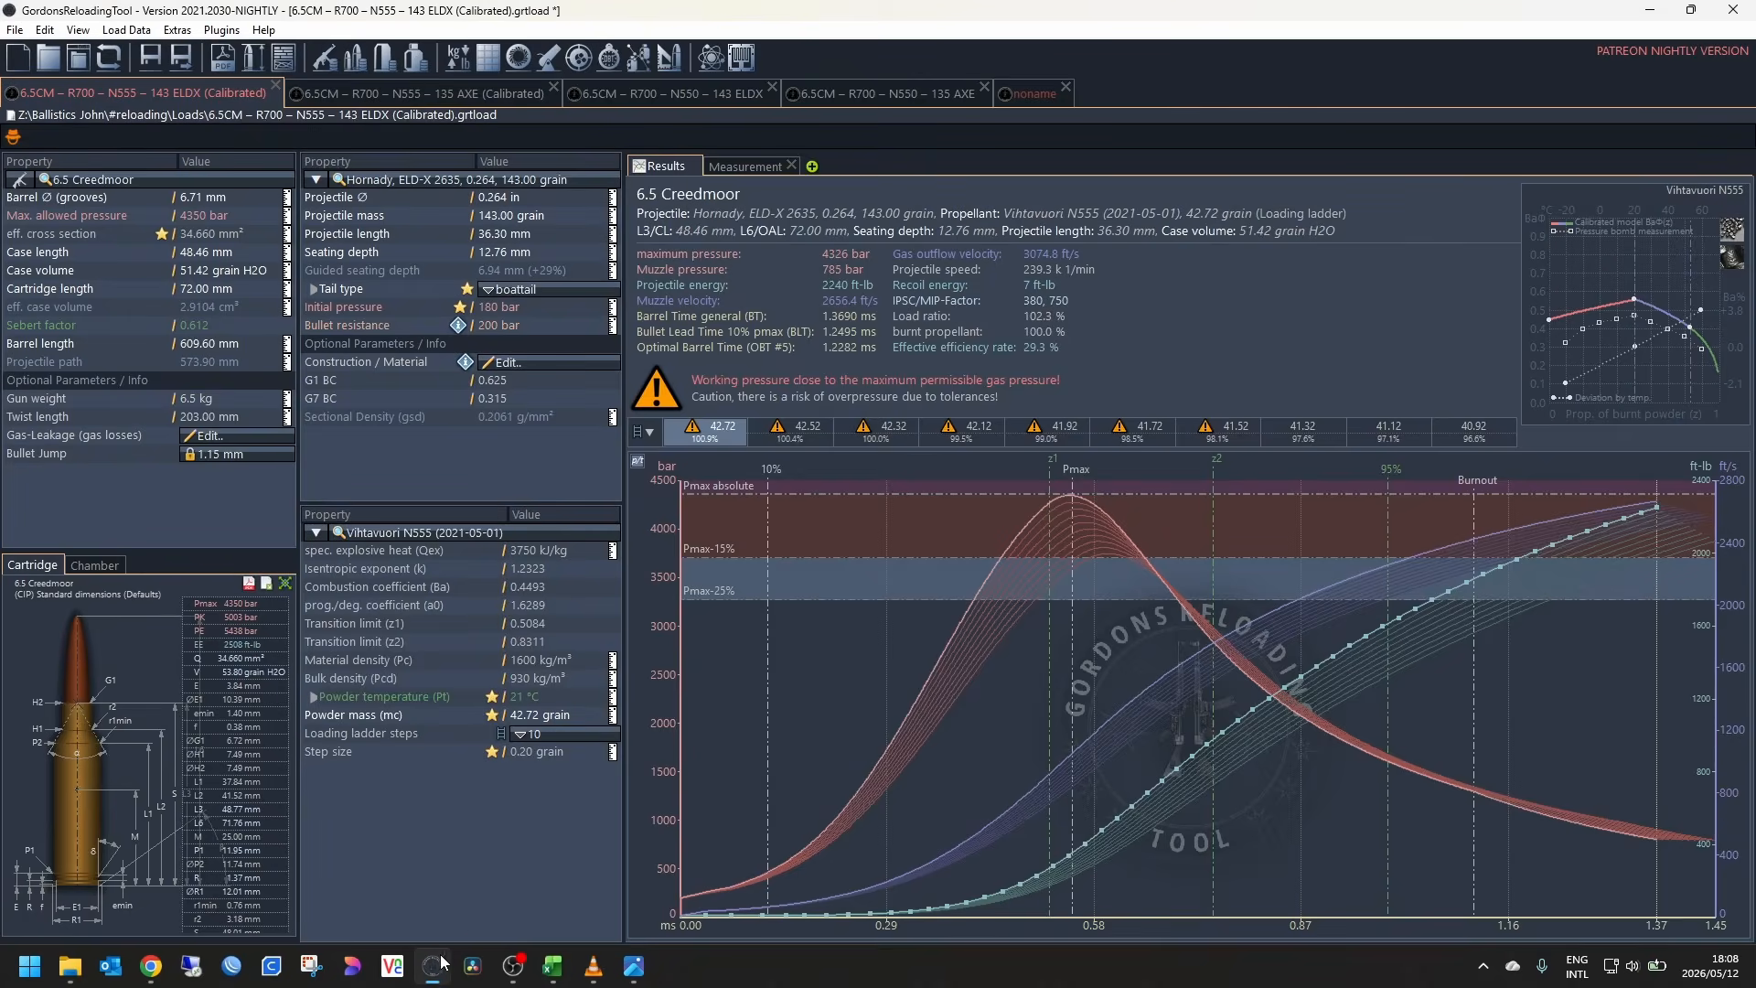
left_click(432, 967)
mouse_move(1074, 497)
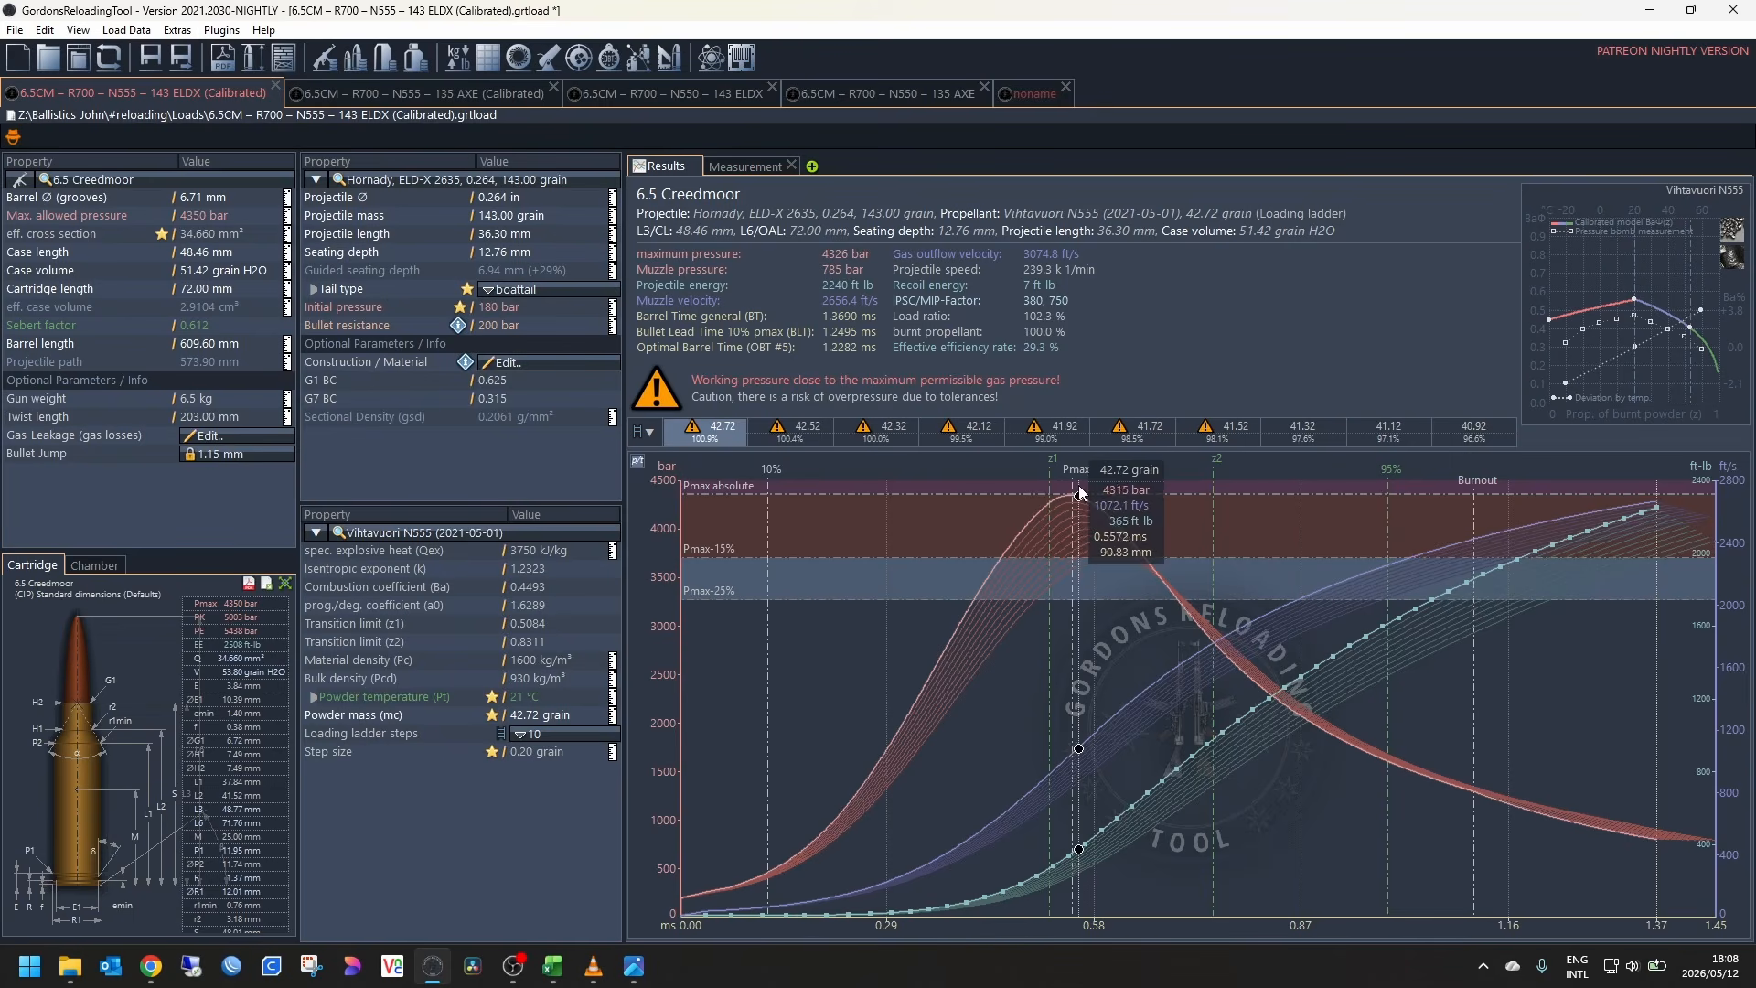
left_click(551, 969)
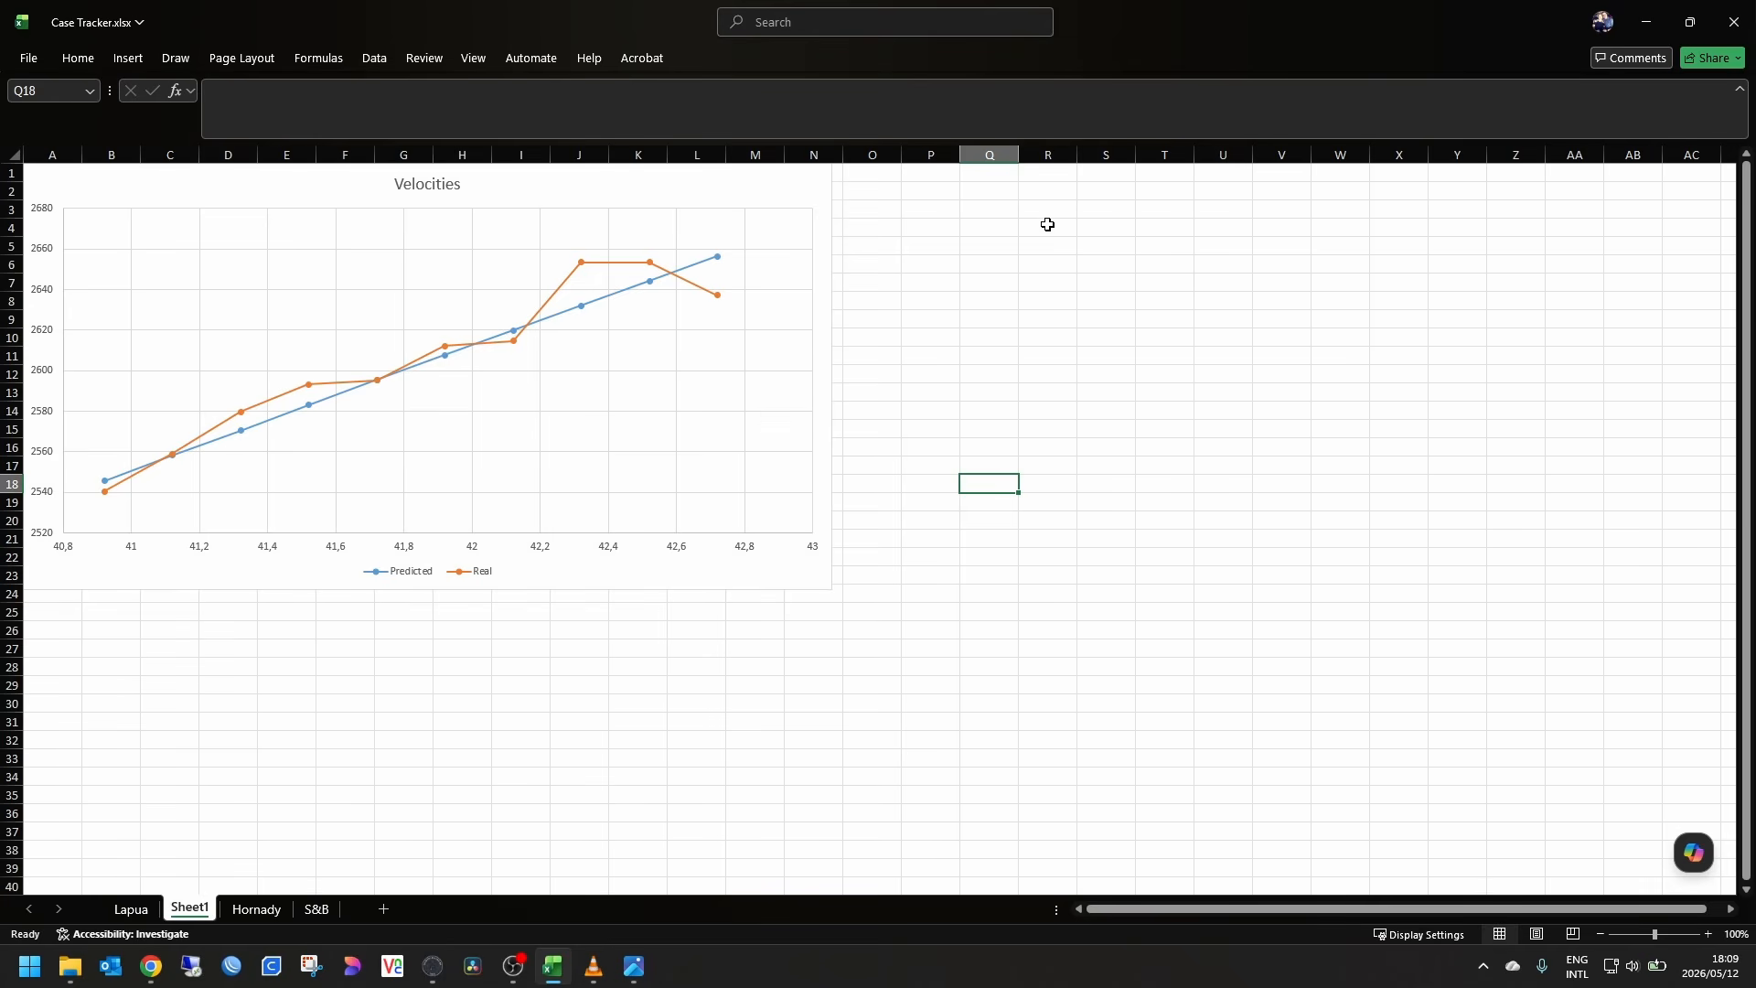
left_click(1646, 22)
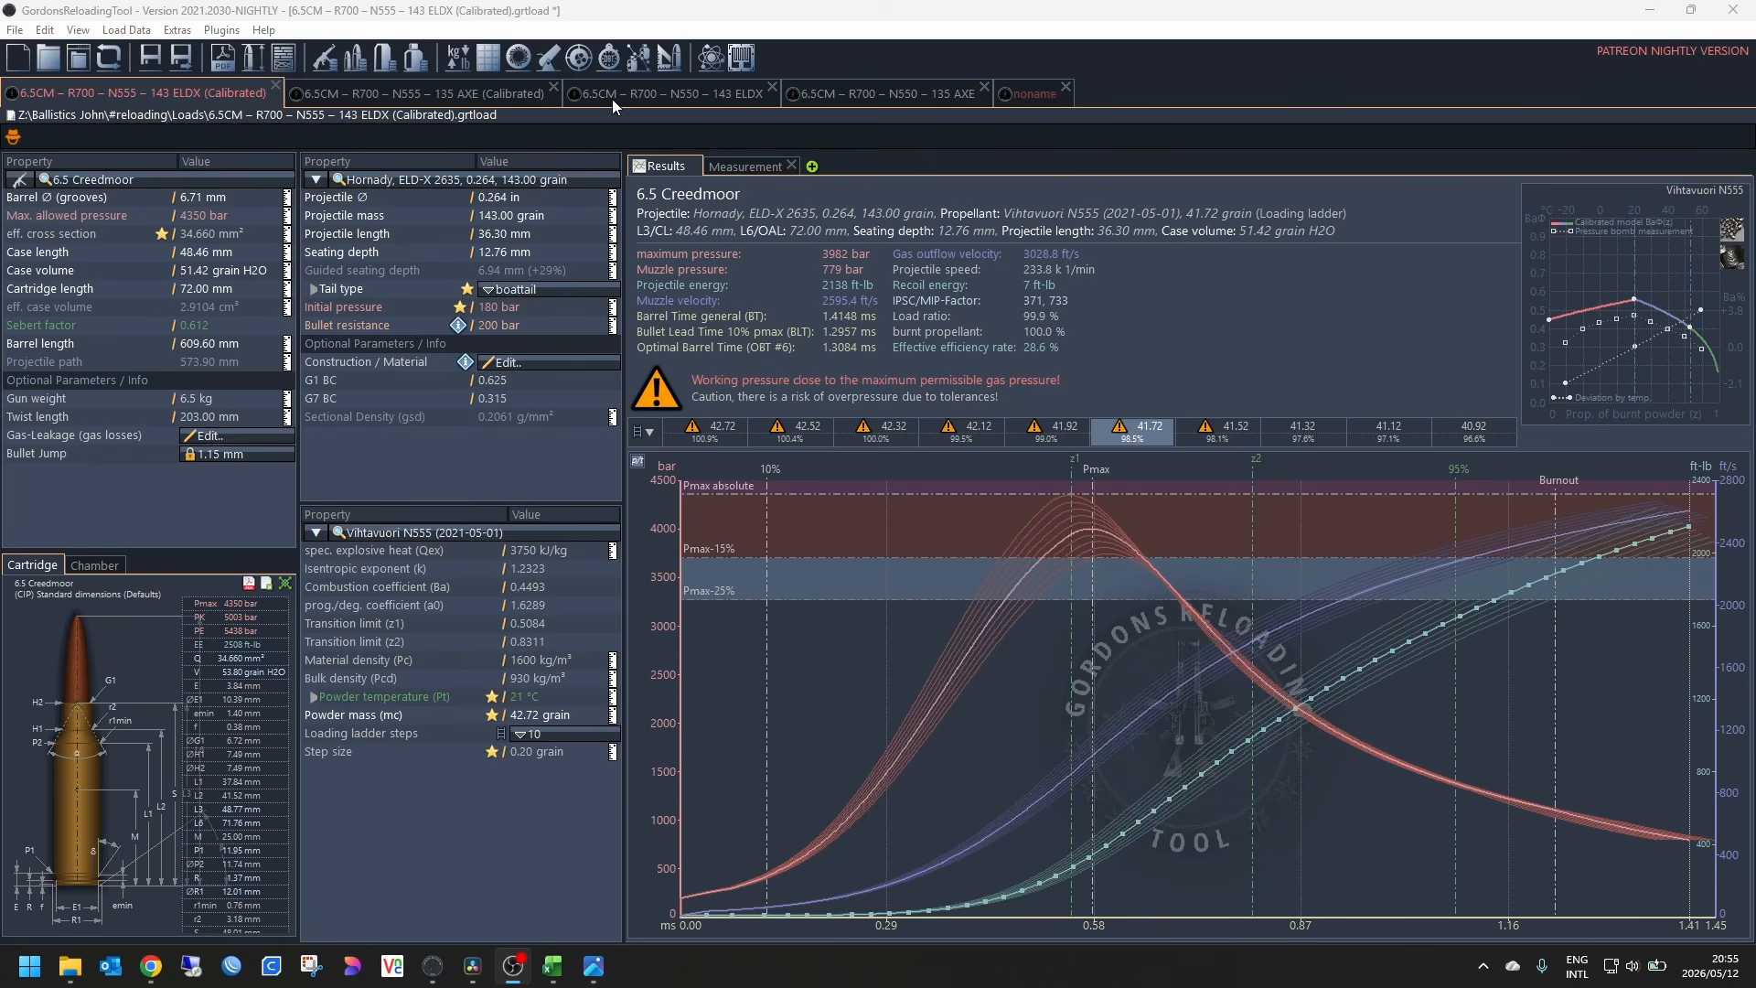
Step: Check the measured velocity for the 41.72 grain charge in the Optimal Barrel Time tool and the measurement records
left_click(609, 57)
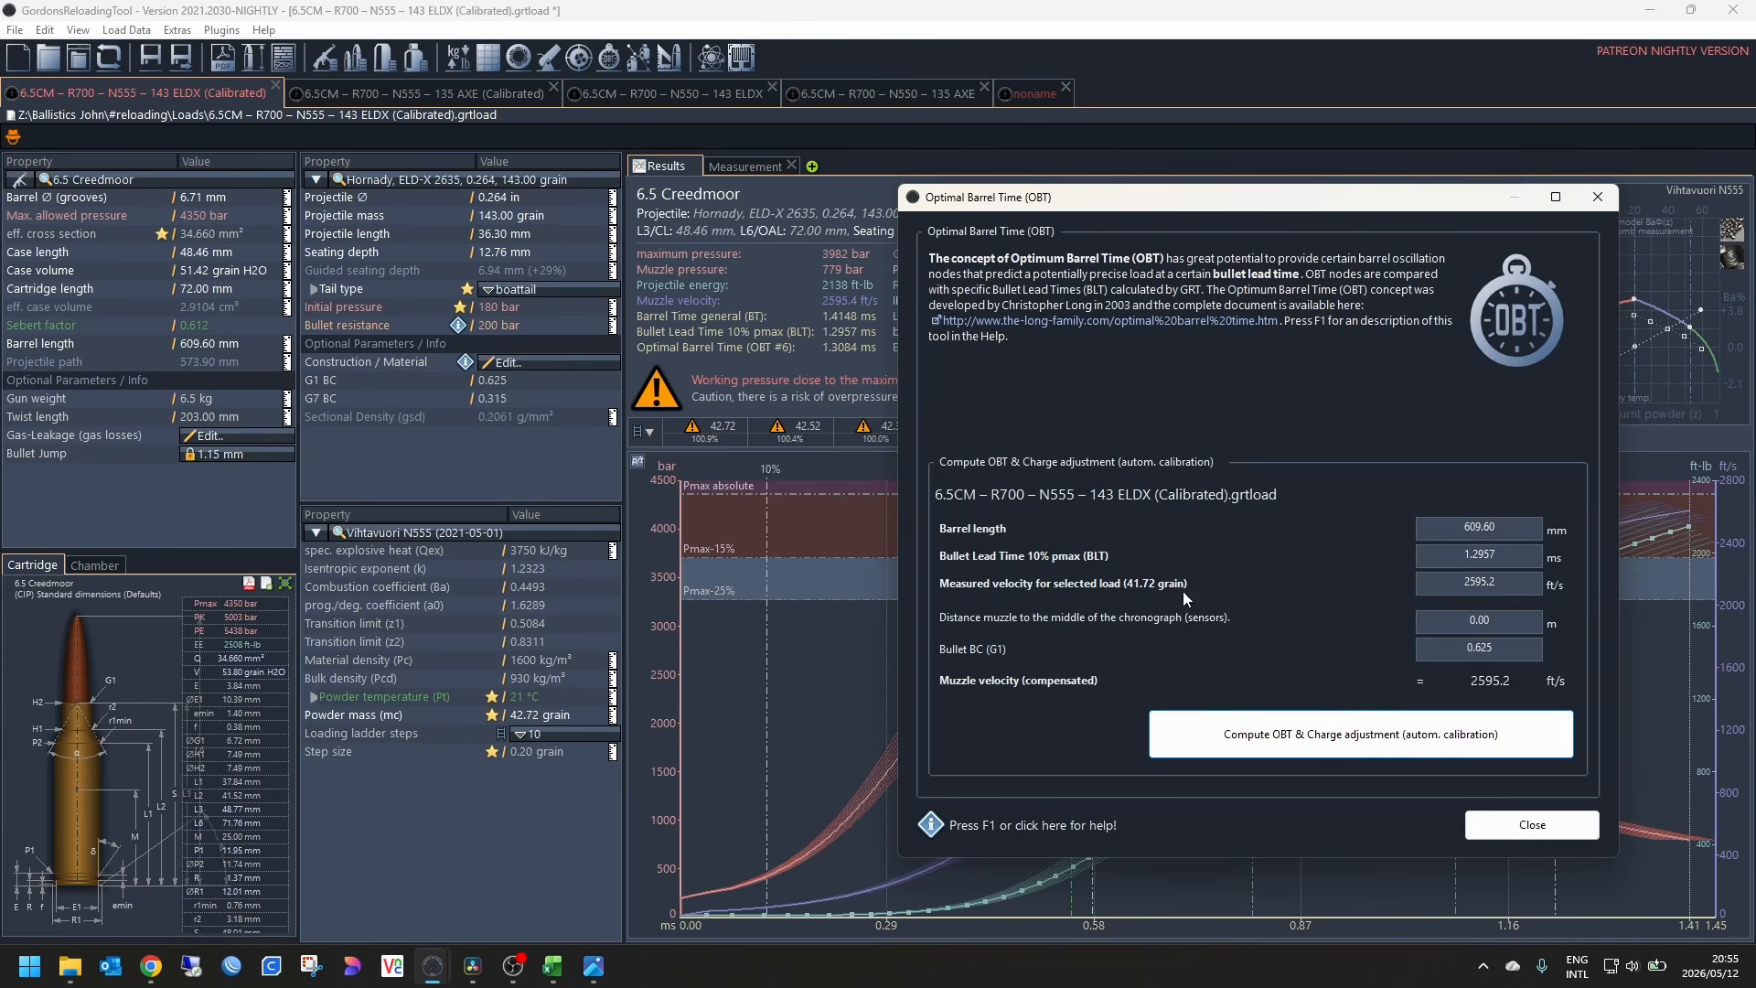
left_click(1519, 824)
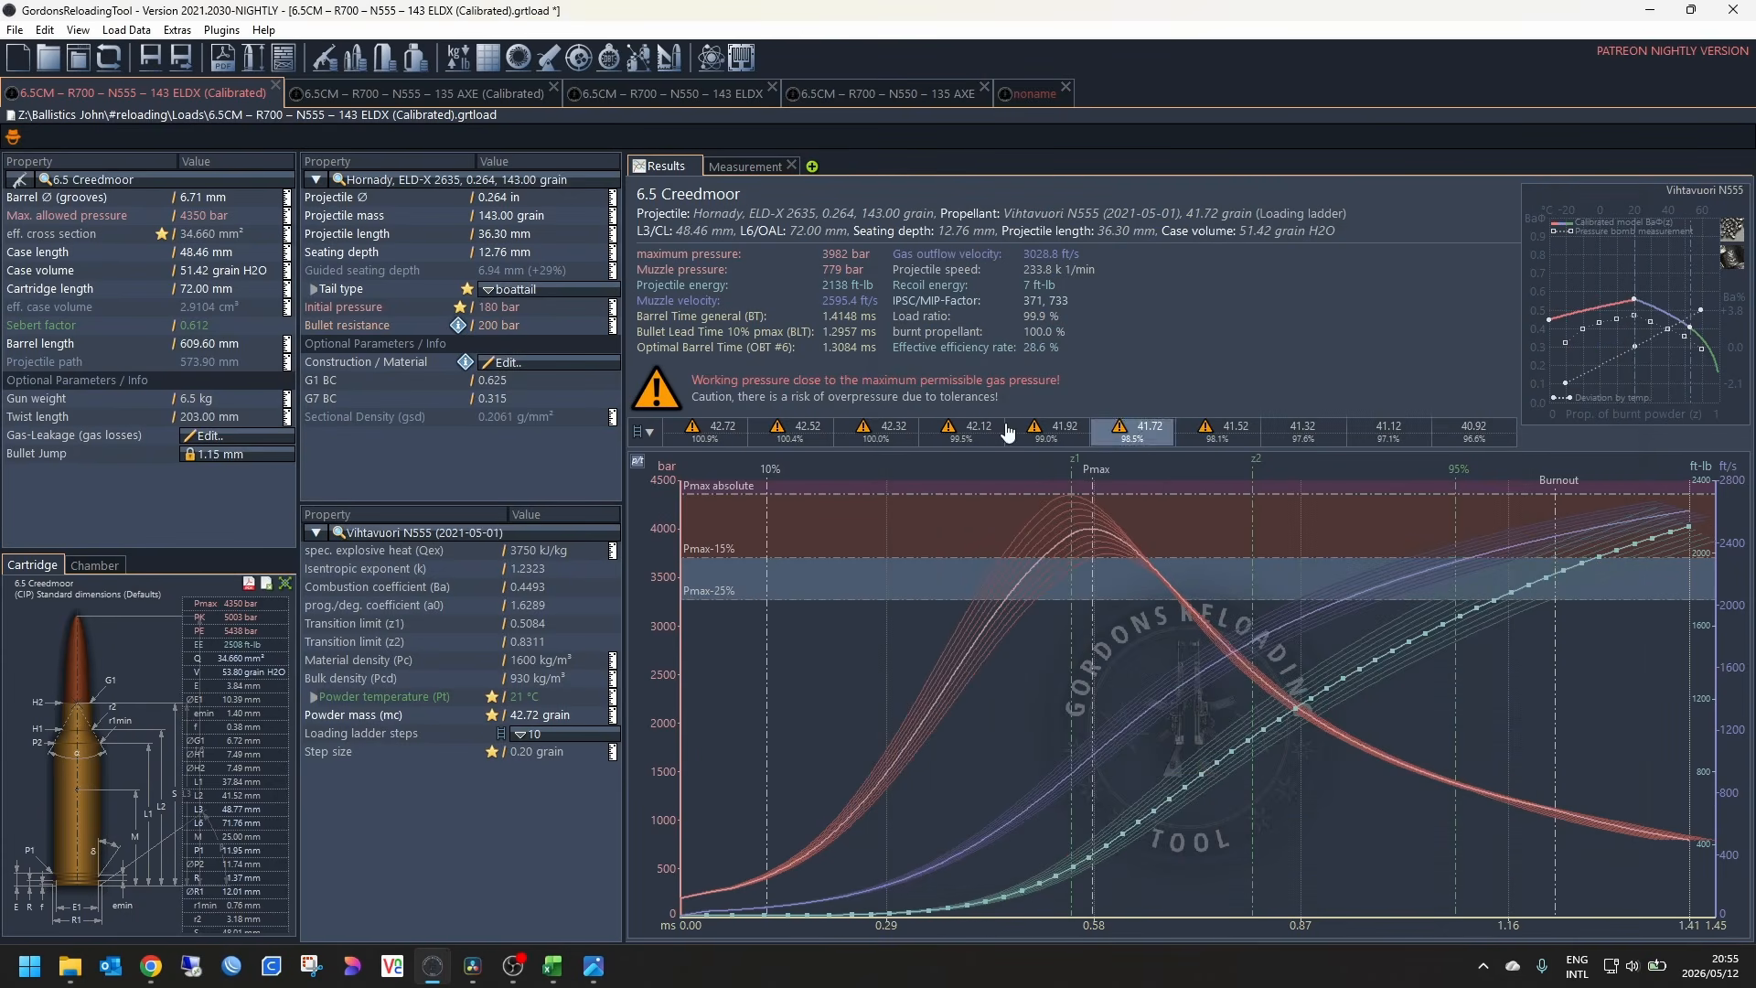
left_click(753, 167)
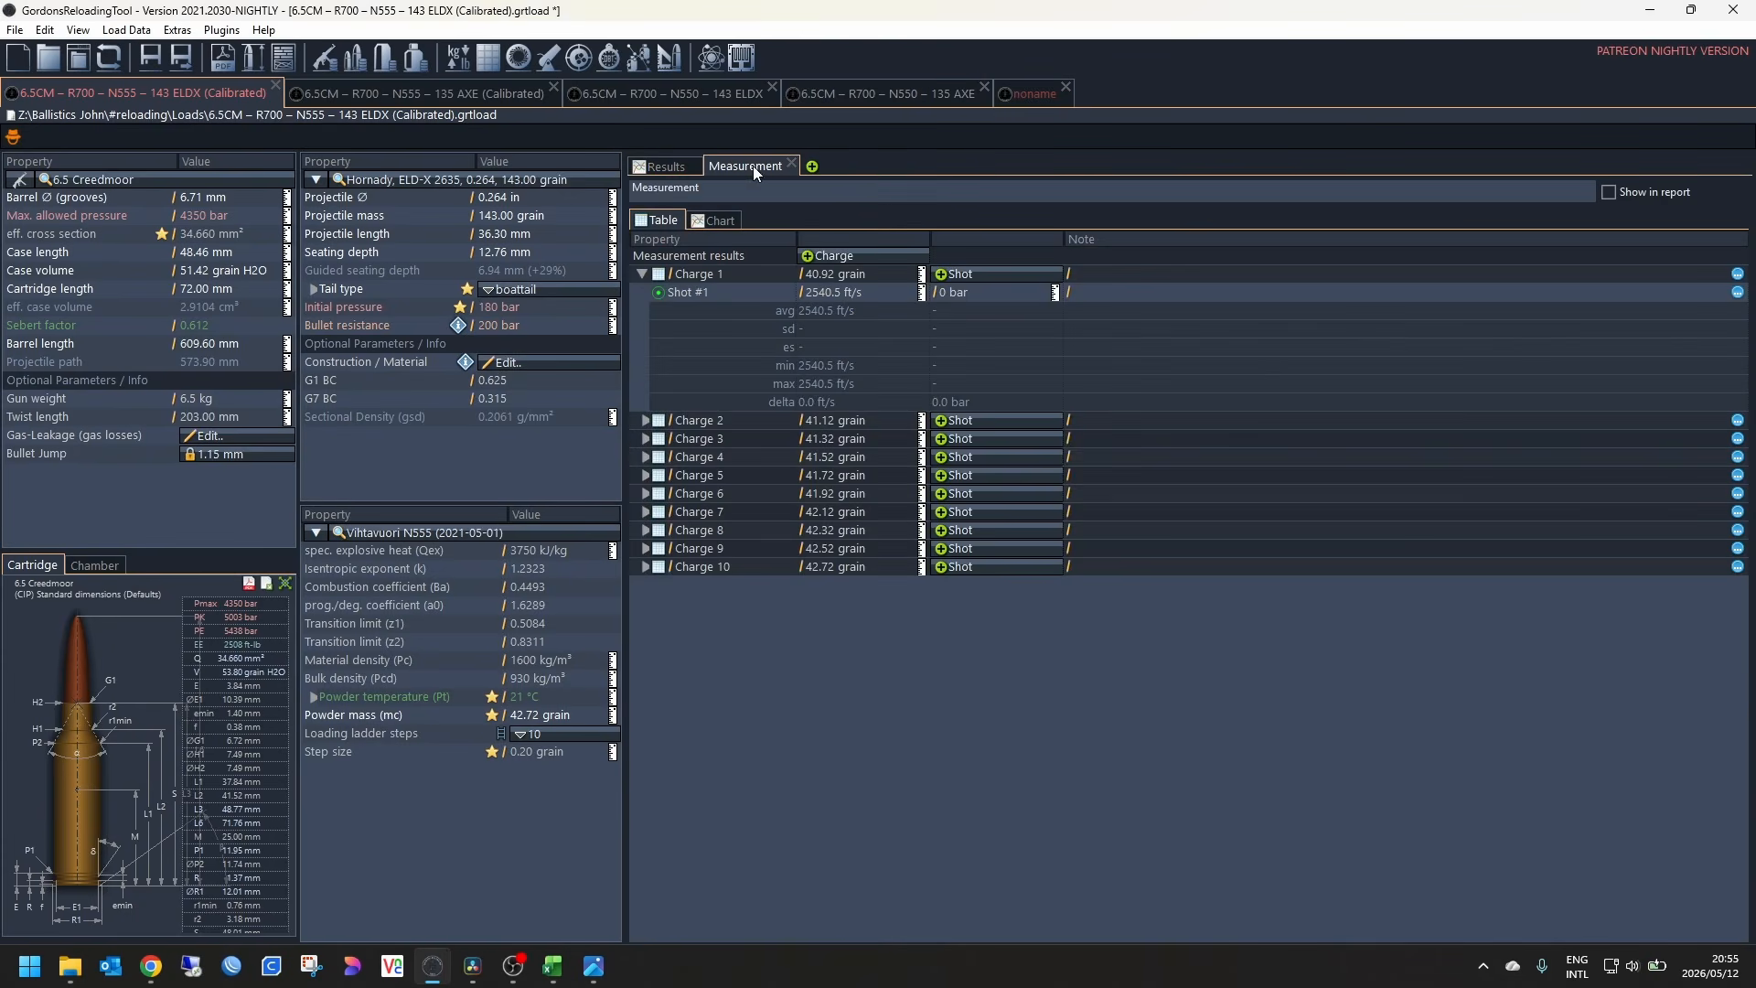
left_click(645, 474)
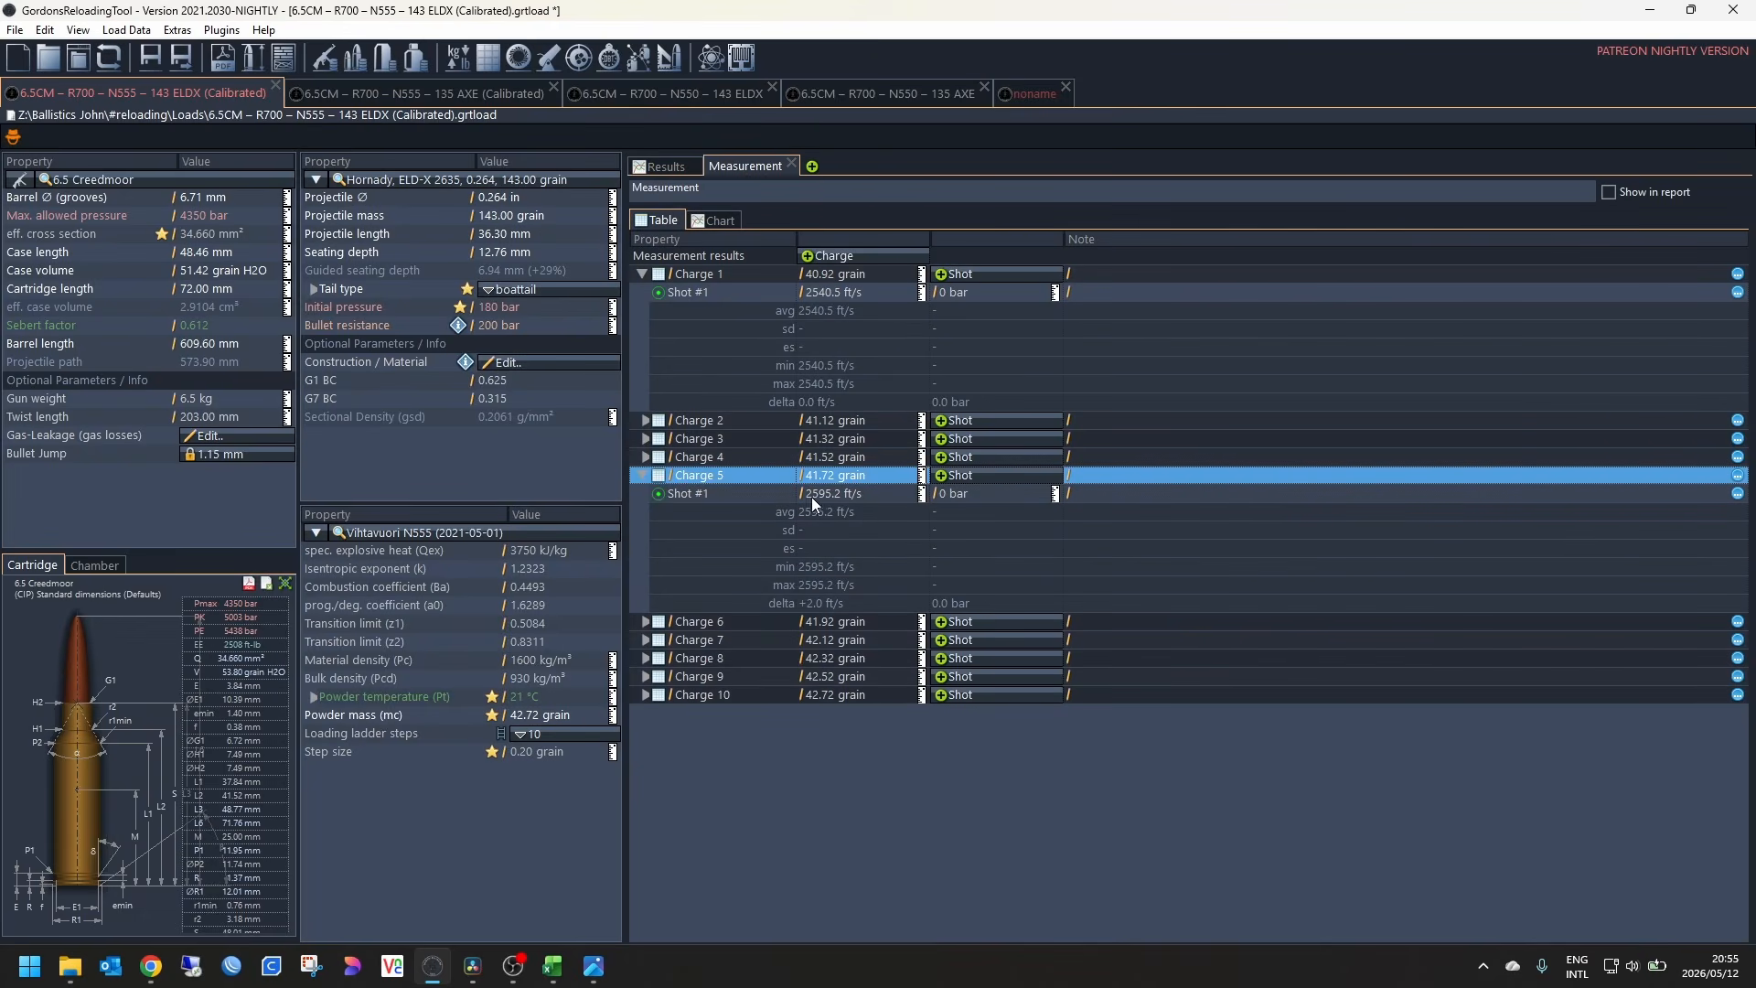
Step: Compute the Optimal Barrel Time calibration for the 41.72 grain load and the charge adjustment for node #6, including half-nodes
left_click(611, 59)
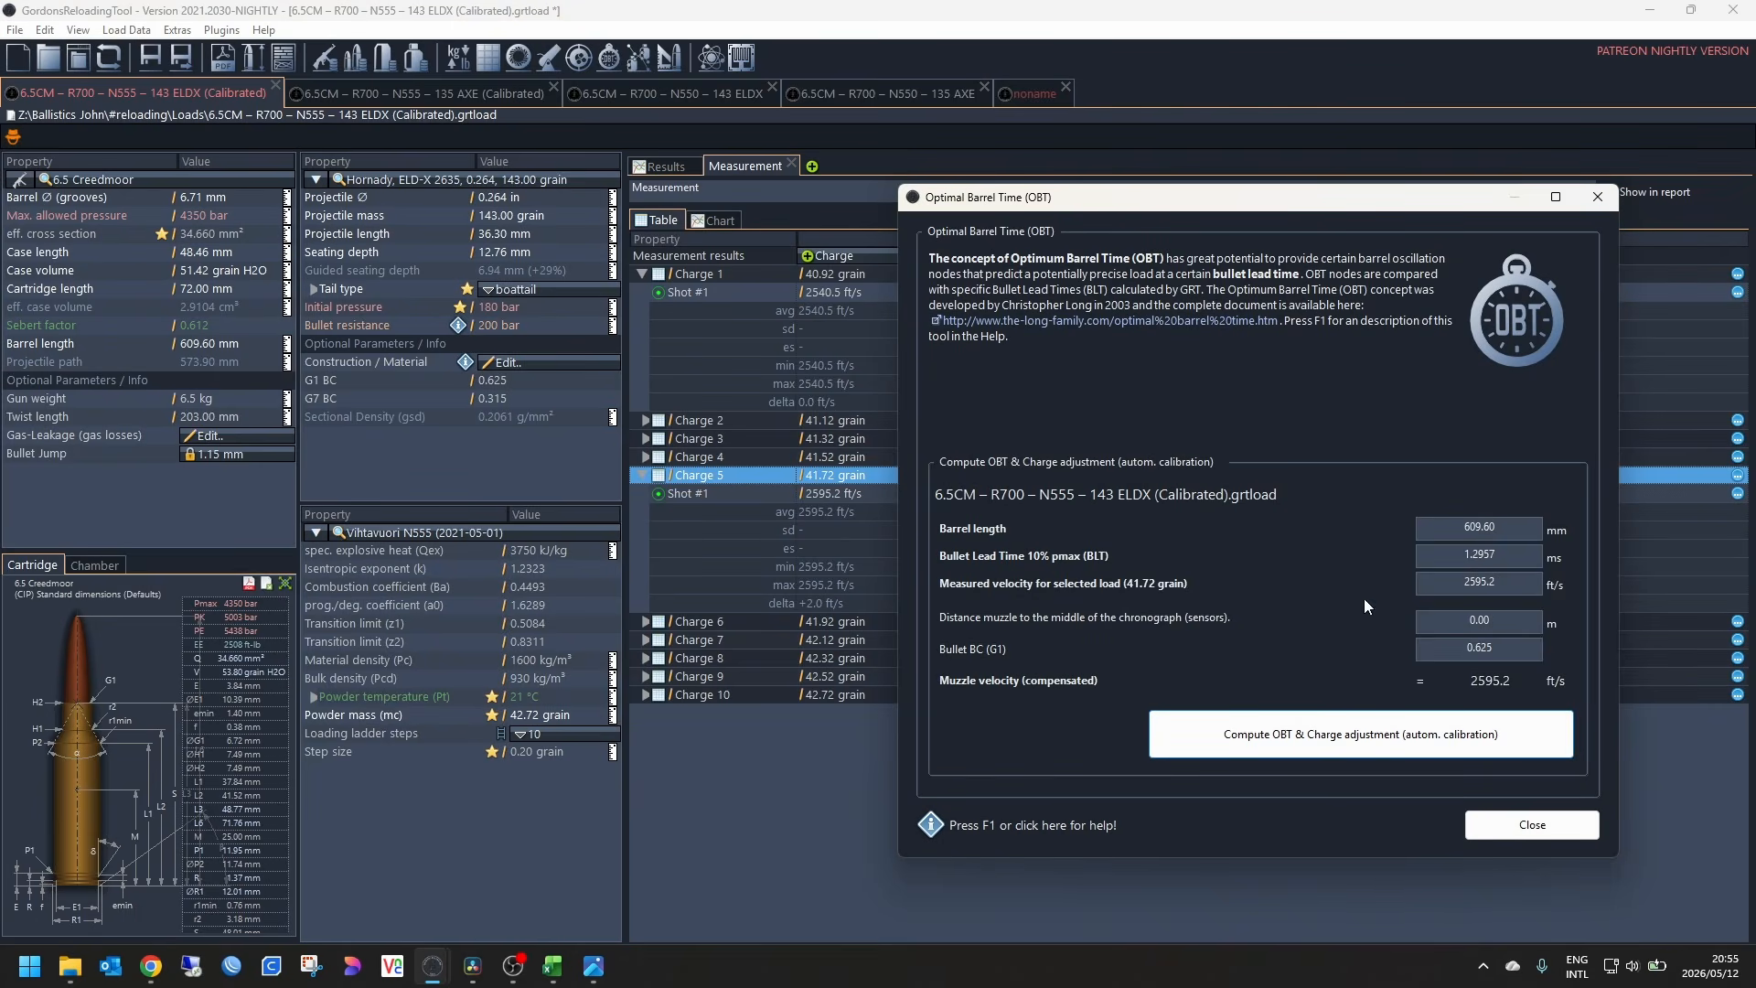
left_click(1317, 743)
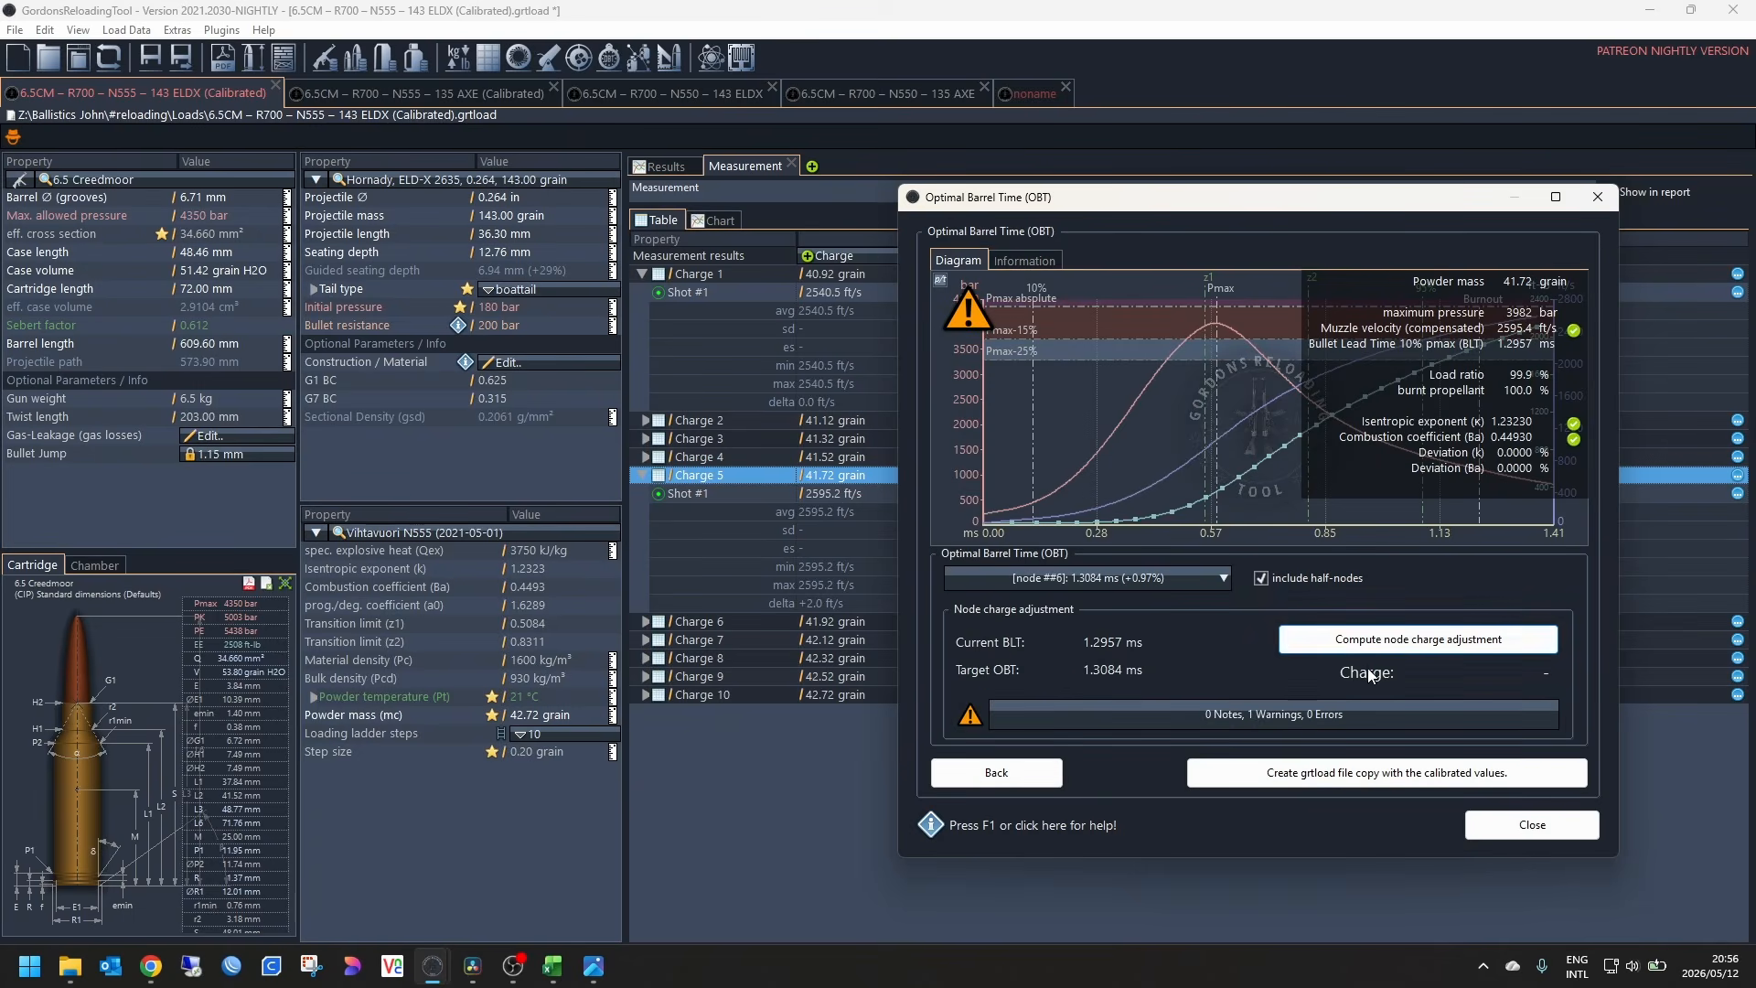
left_click(1406, 648)
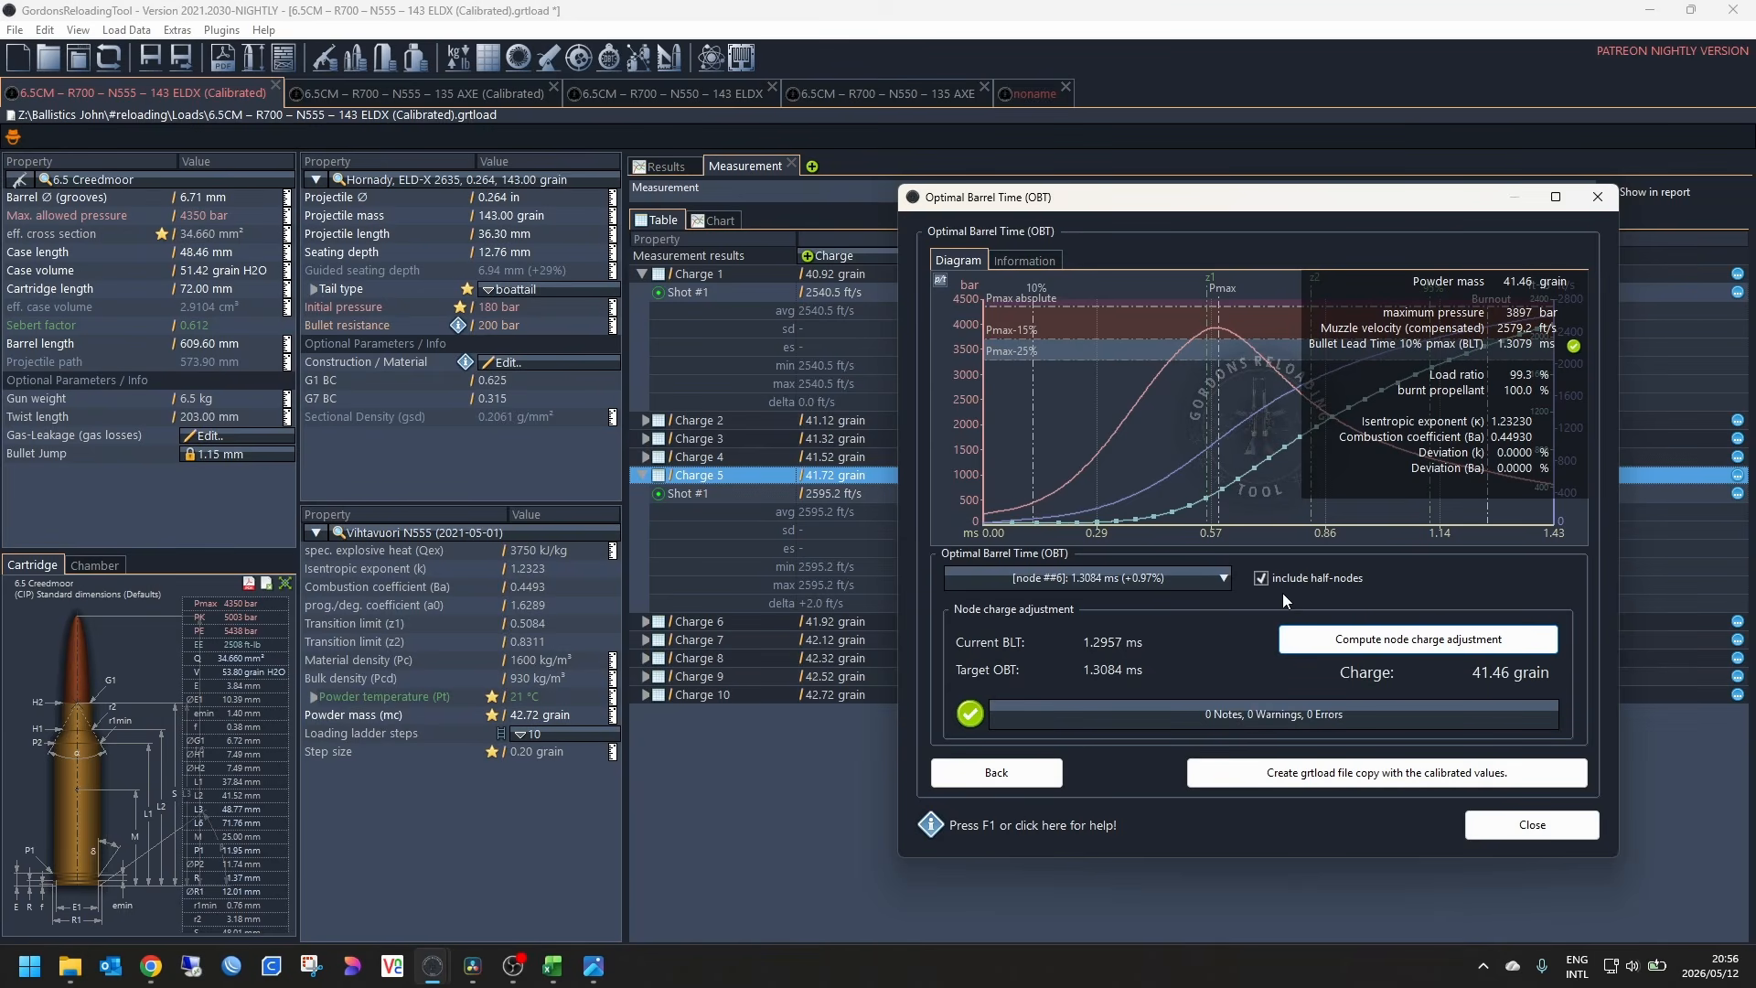
Step: Compare the available target nodes with and without half-nodes, then recompute the node #6 charge adjustment with half-nodes included
left_click(1216, 586)
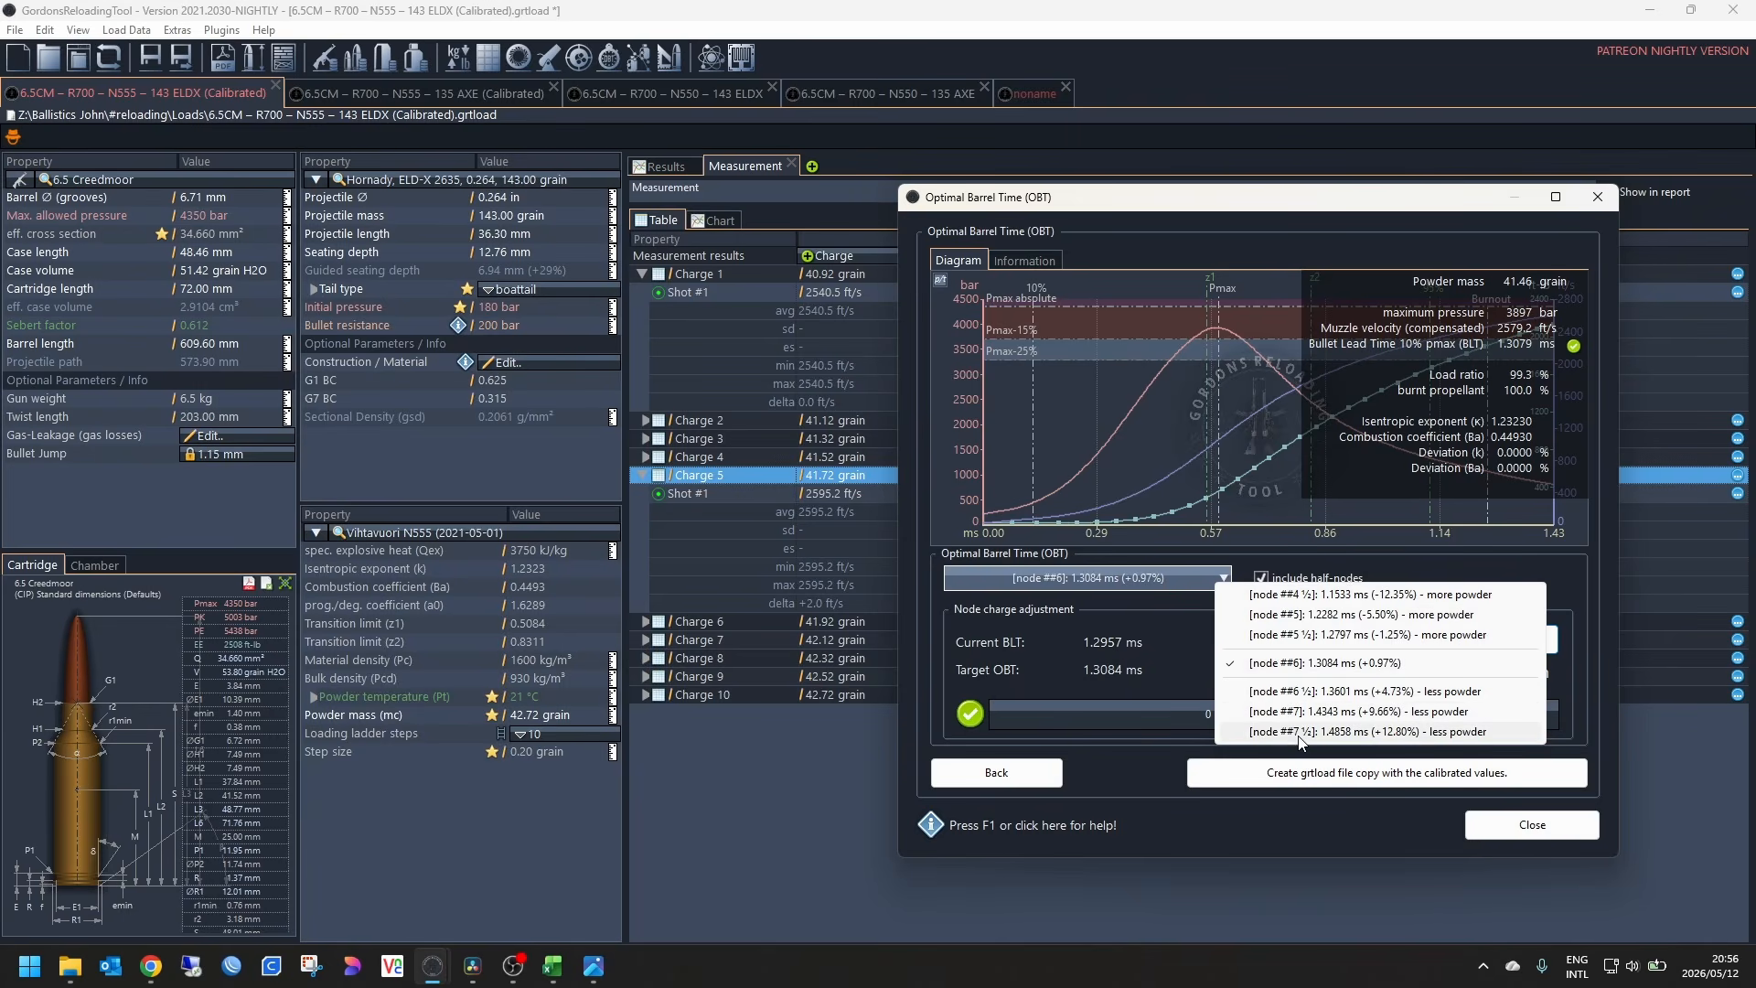
left_click(1178, 653)
left_click(1260, 578)
left_click(1214, 581)
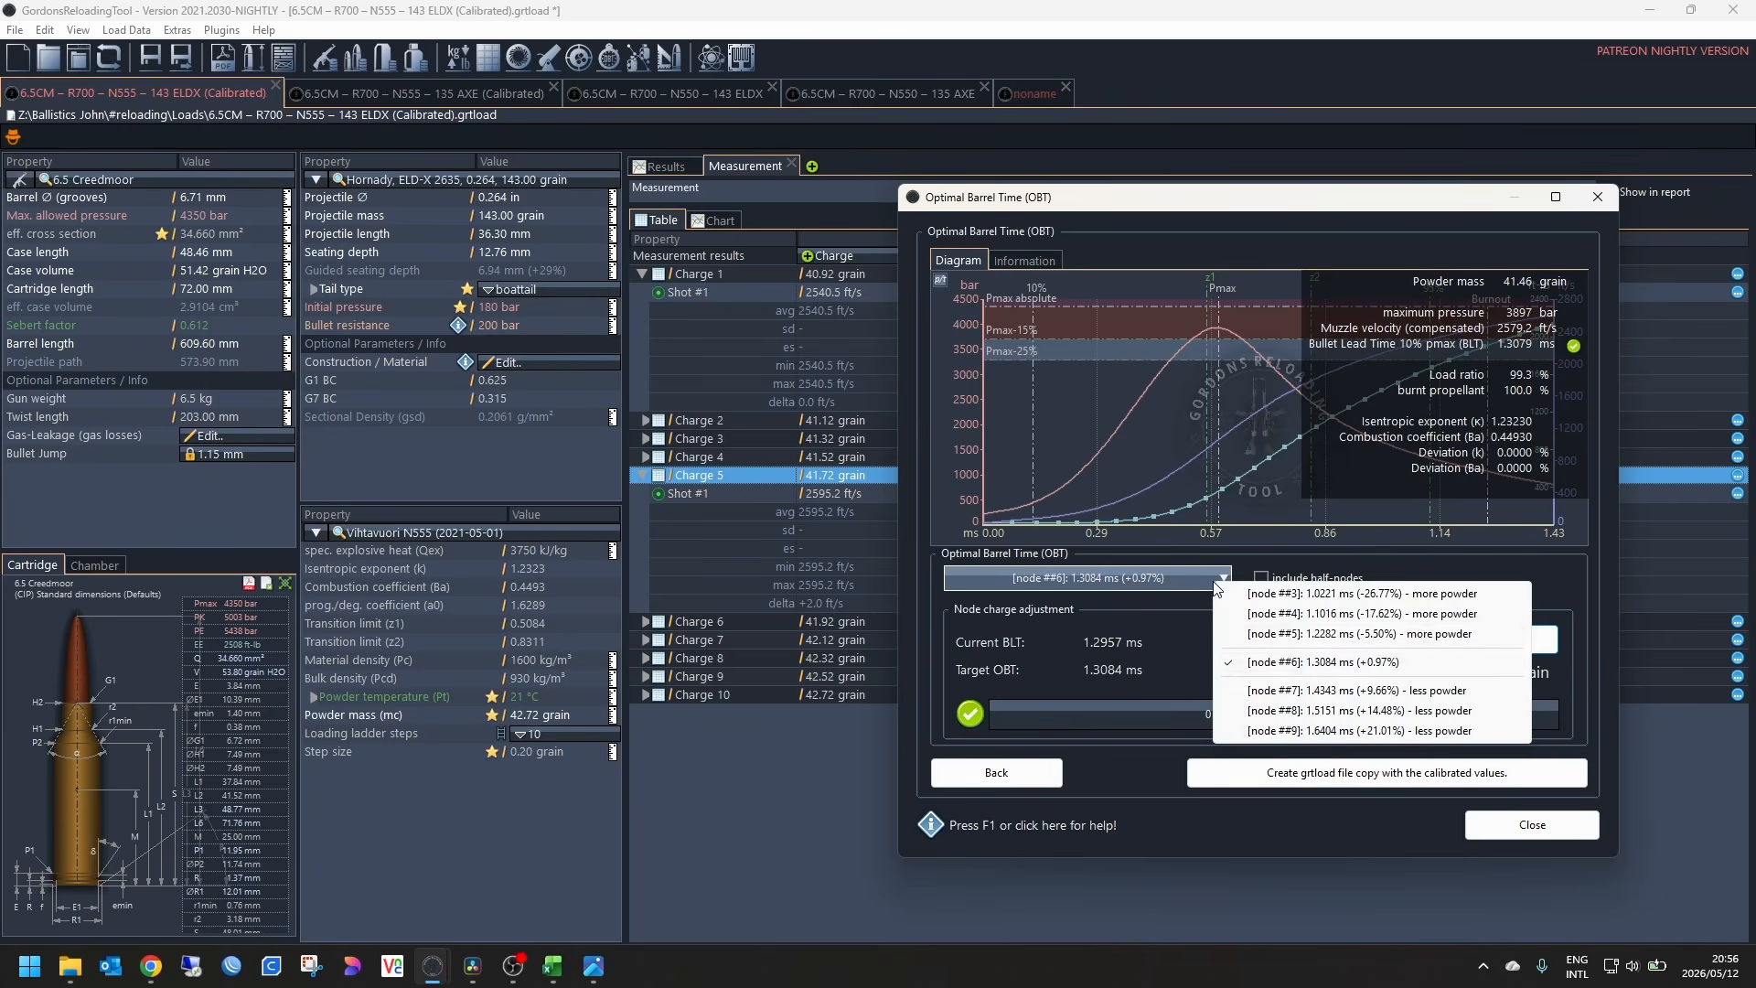
left_click(1183, 631)
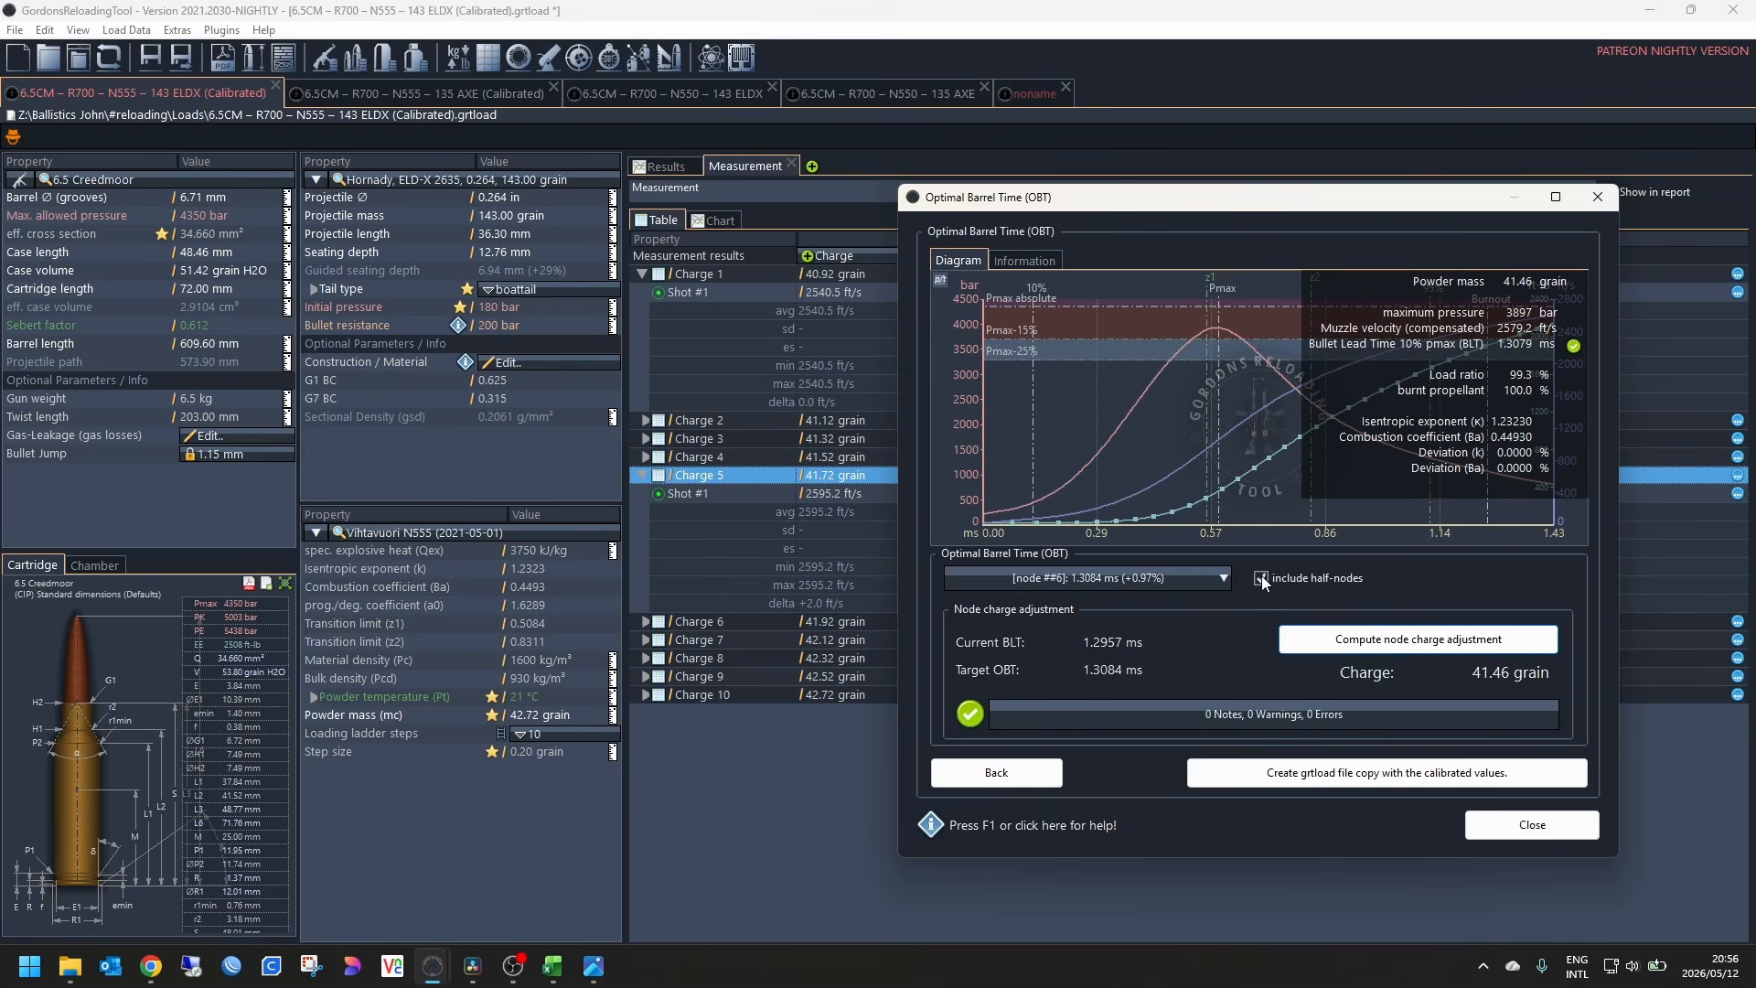
left_click(1260, 578)
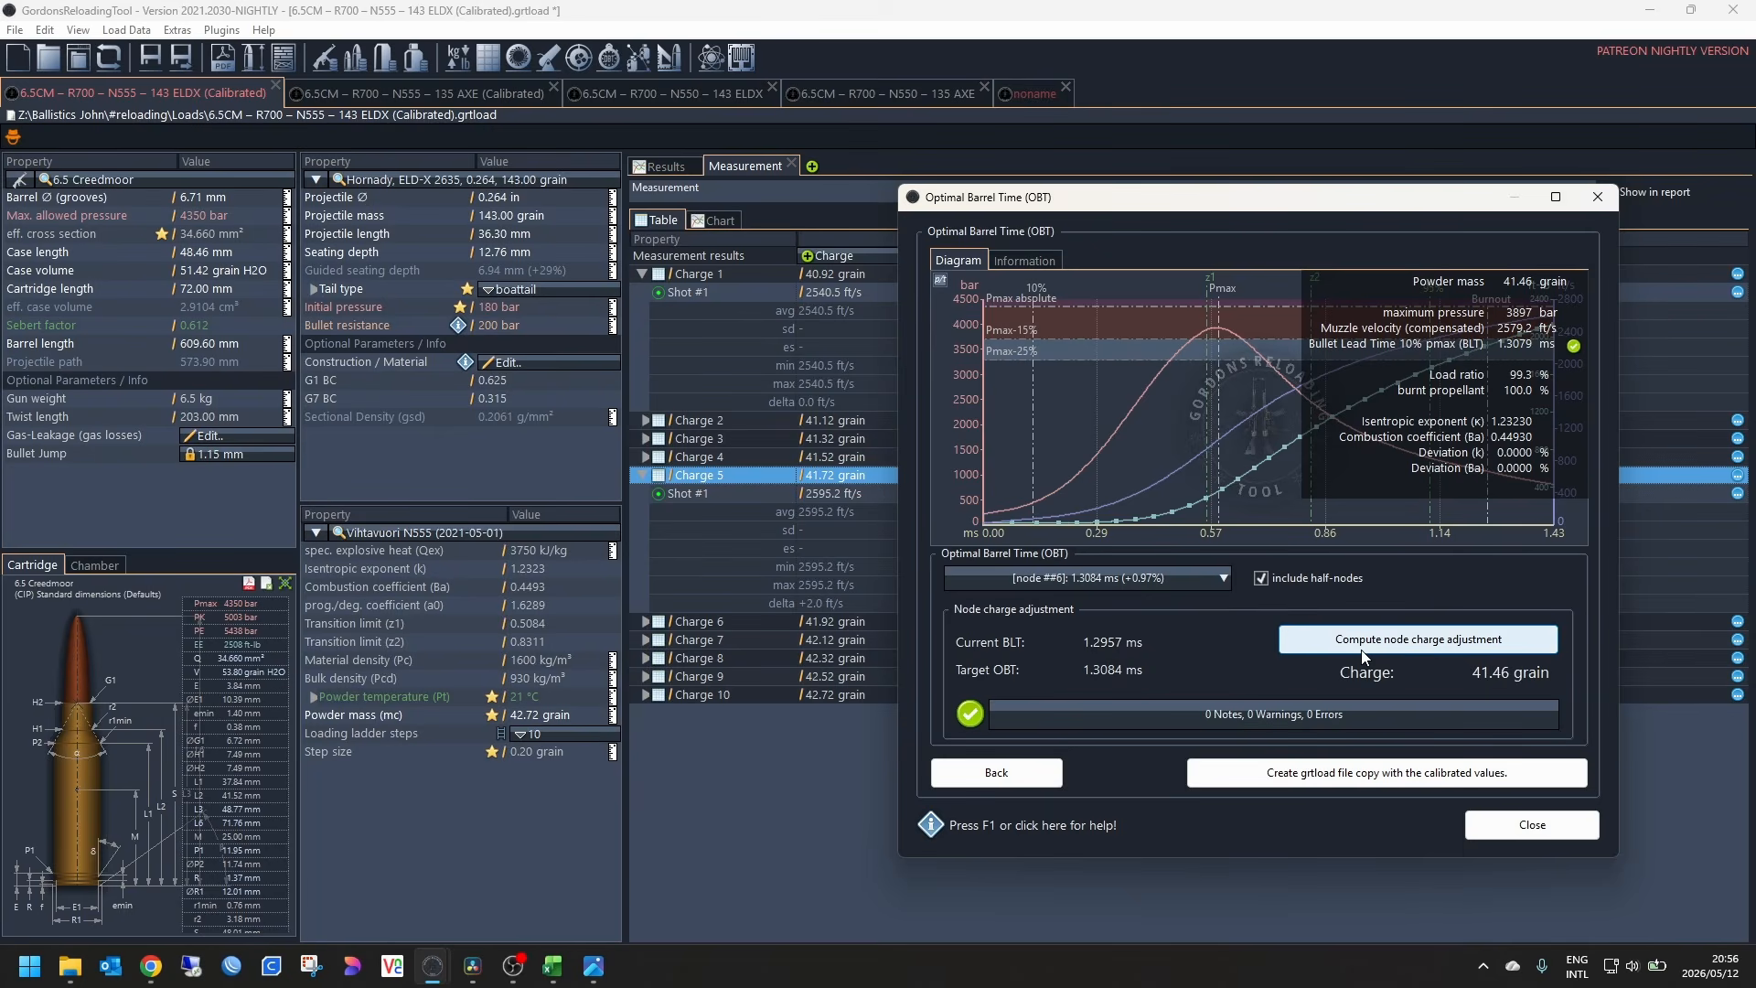
left_click(1381, 652)
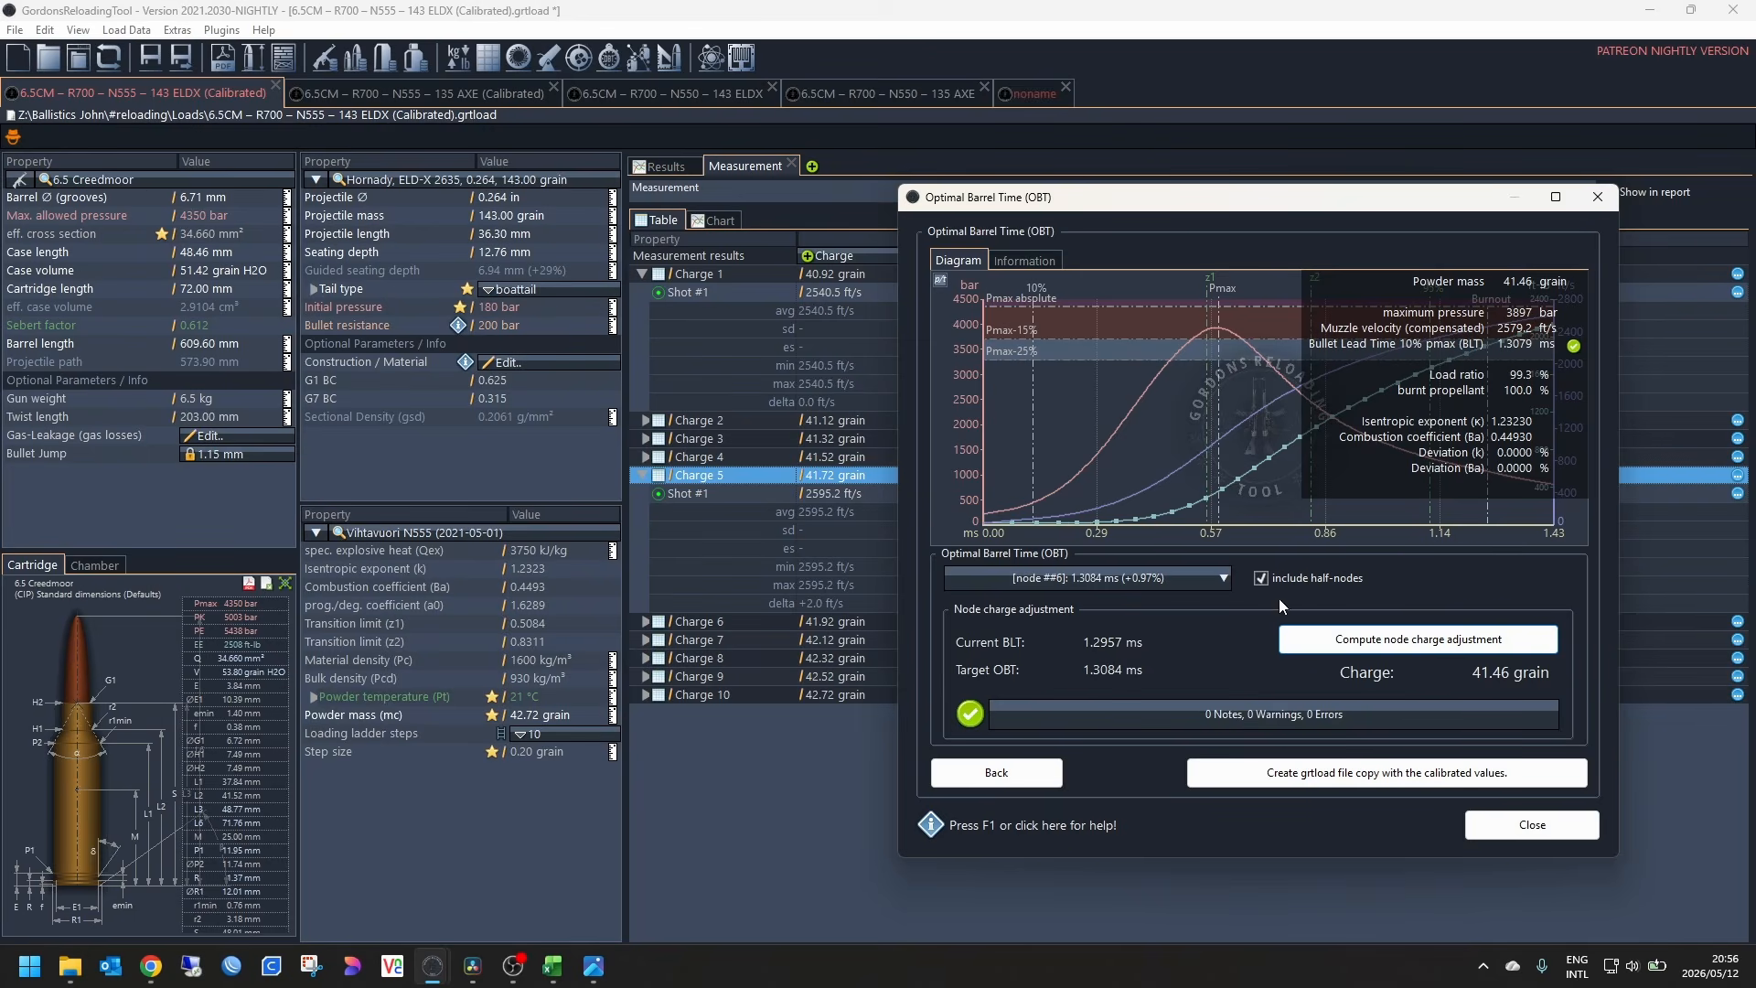
Step: Select the #5½ node at 1.2797 ms as the target barrel time and compute its charge adjustment
left_click(1225, 582)
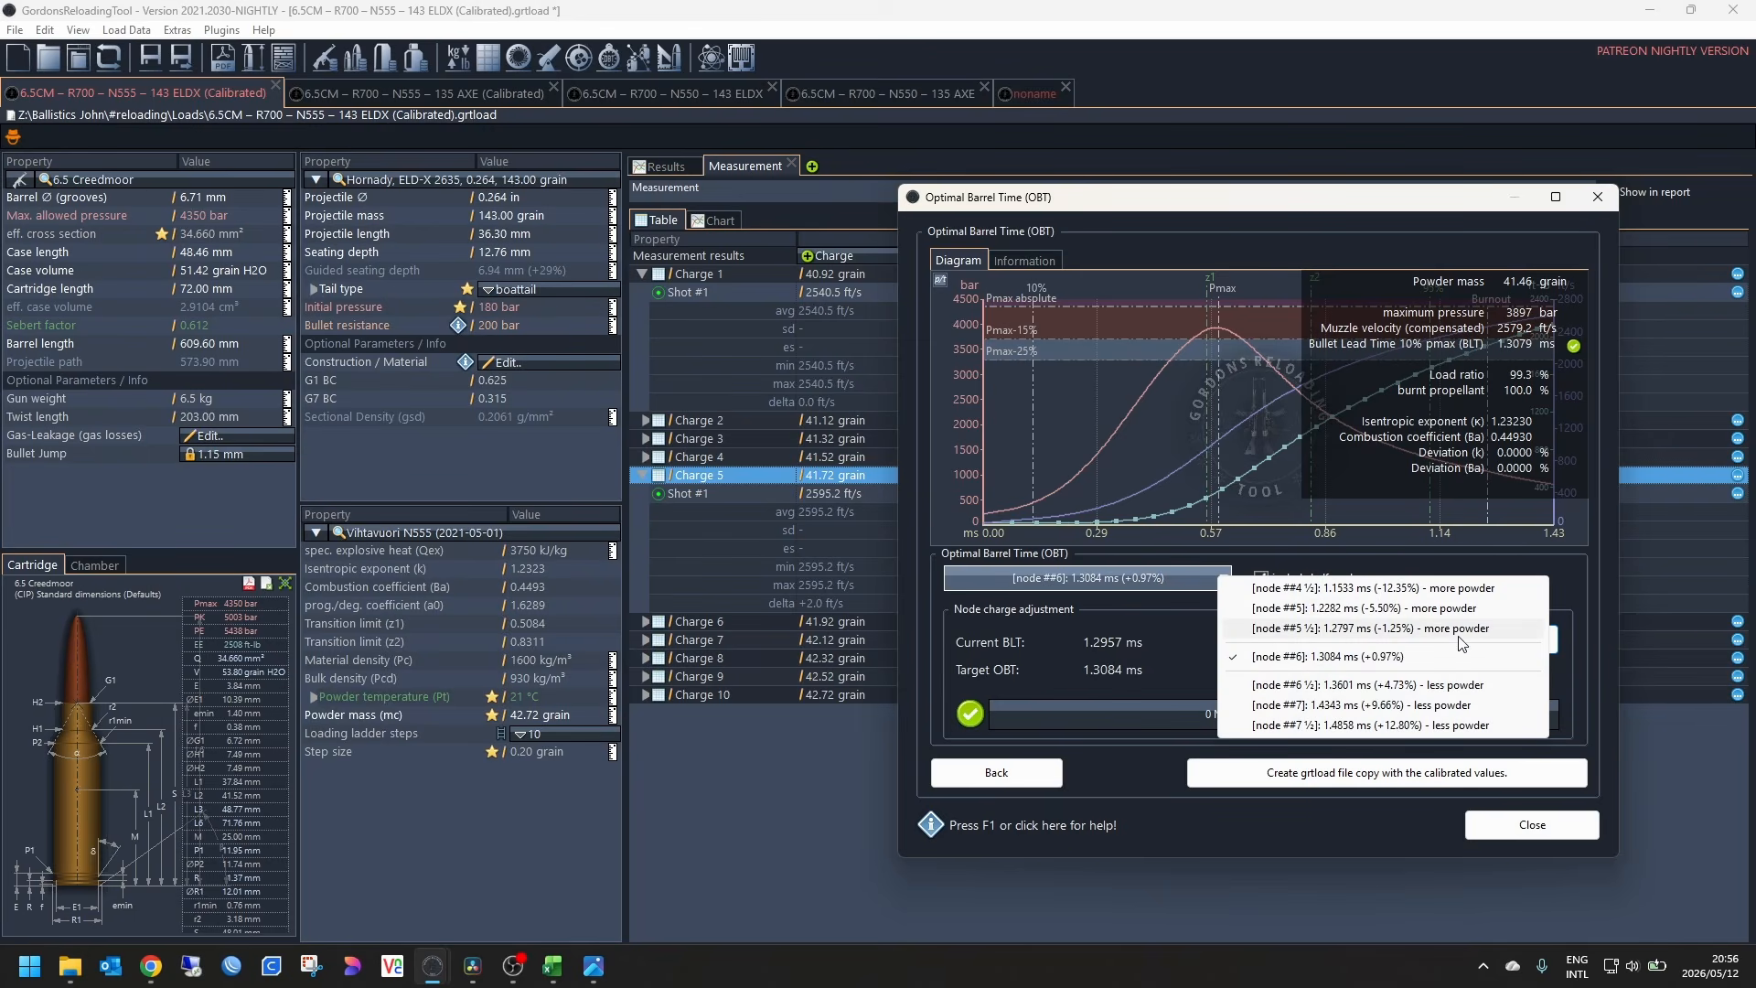
left_click(1302, 630)
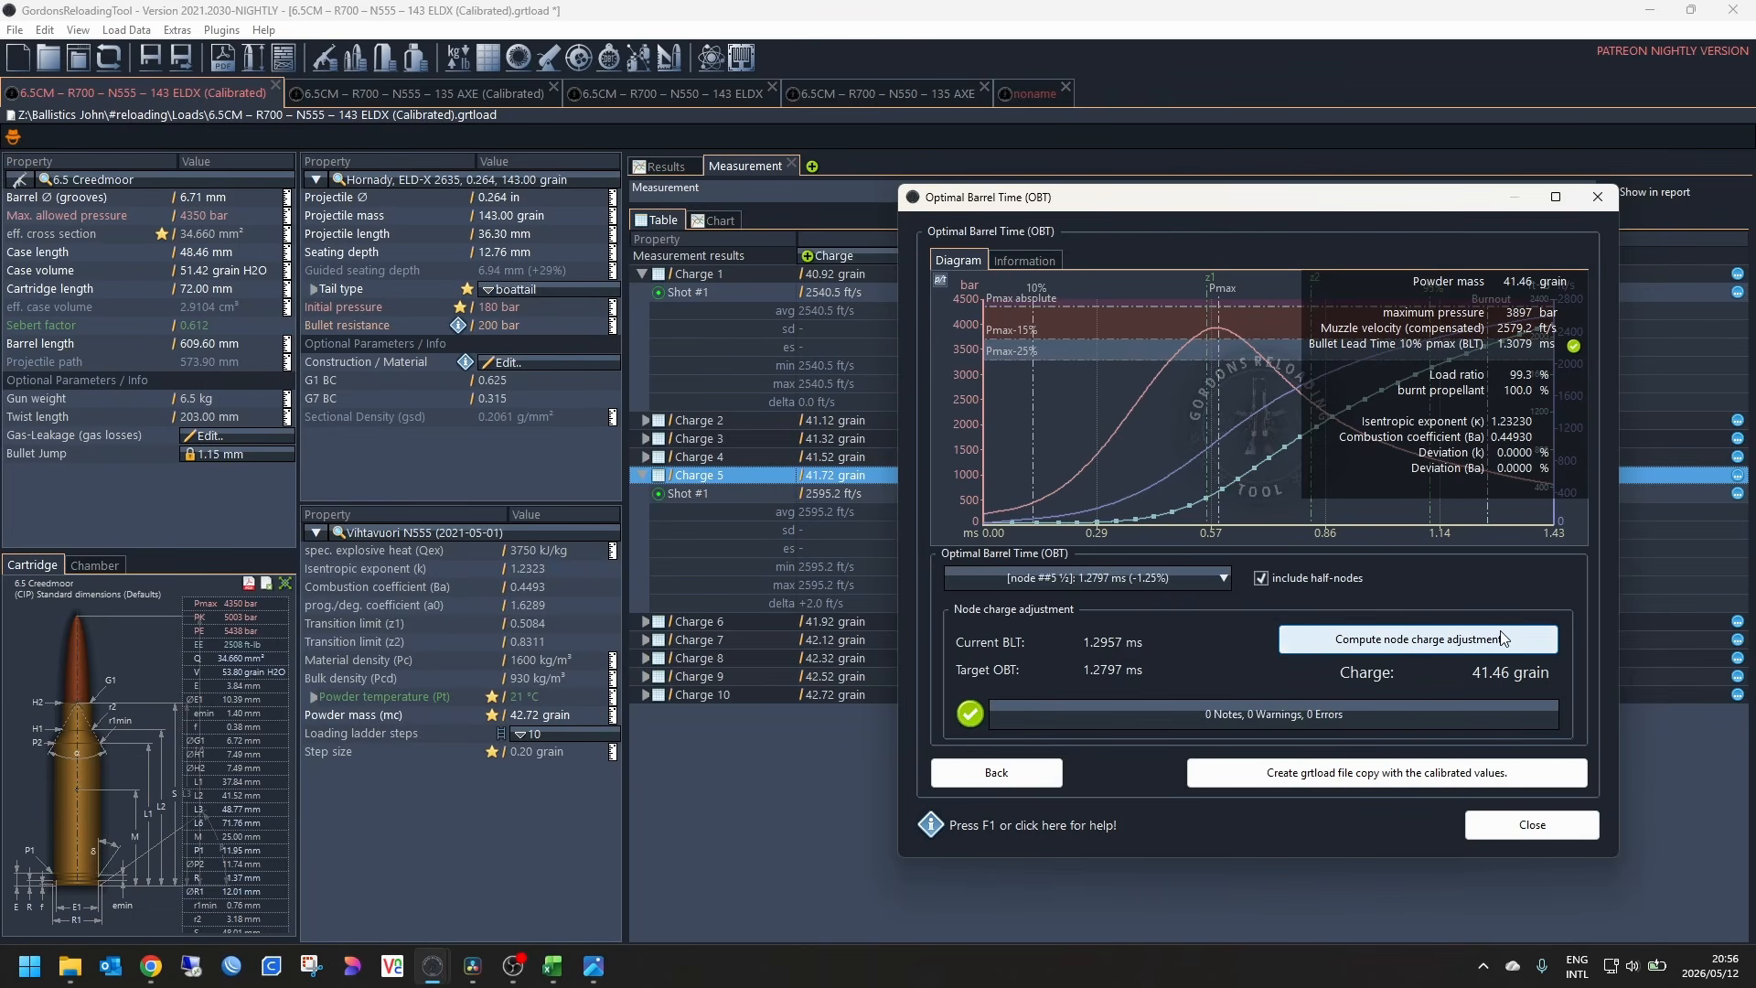
left_click(1457, 645)
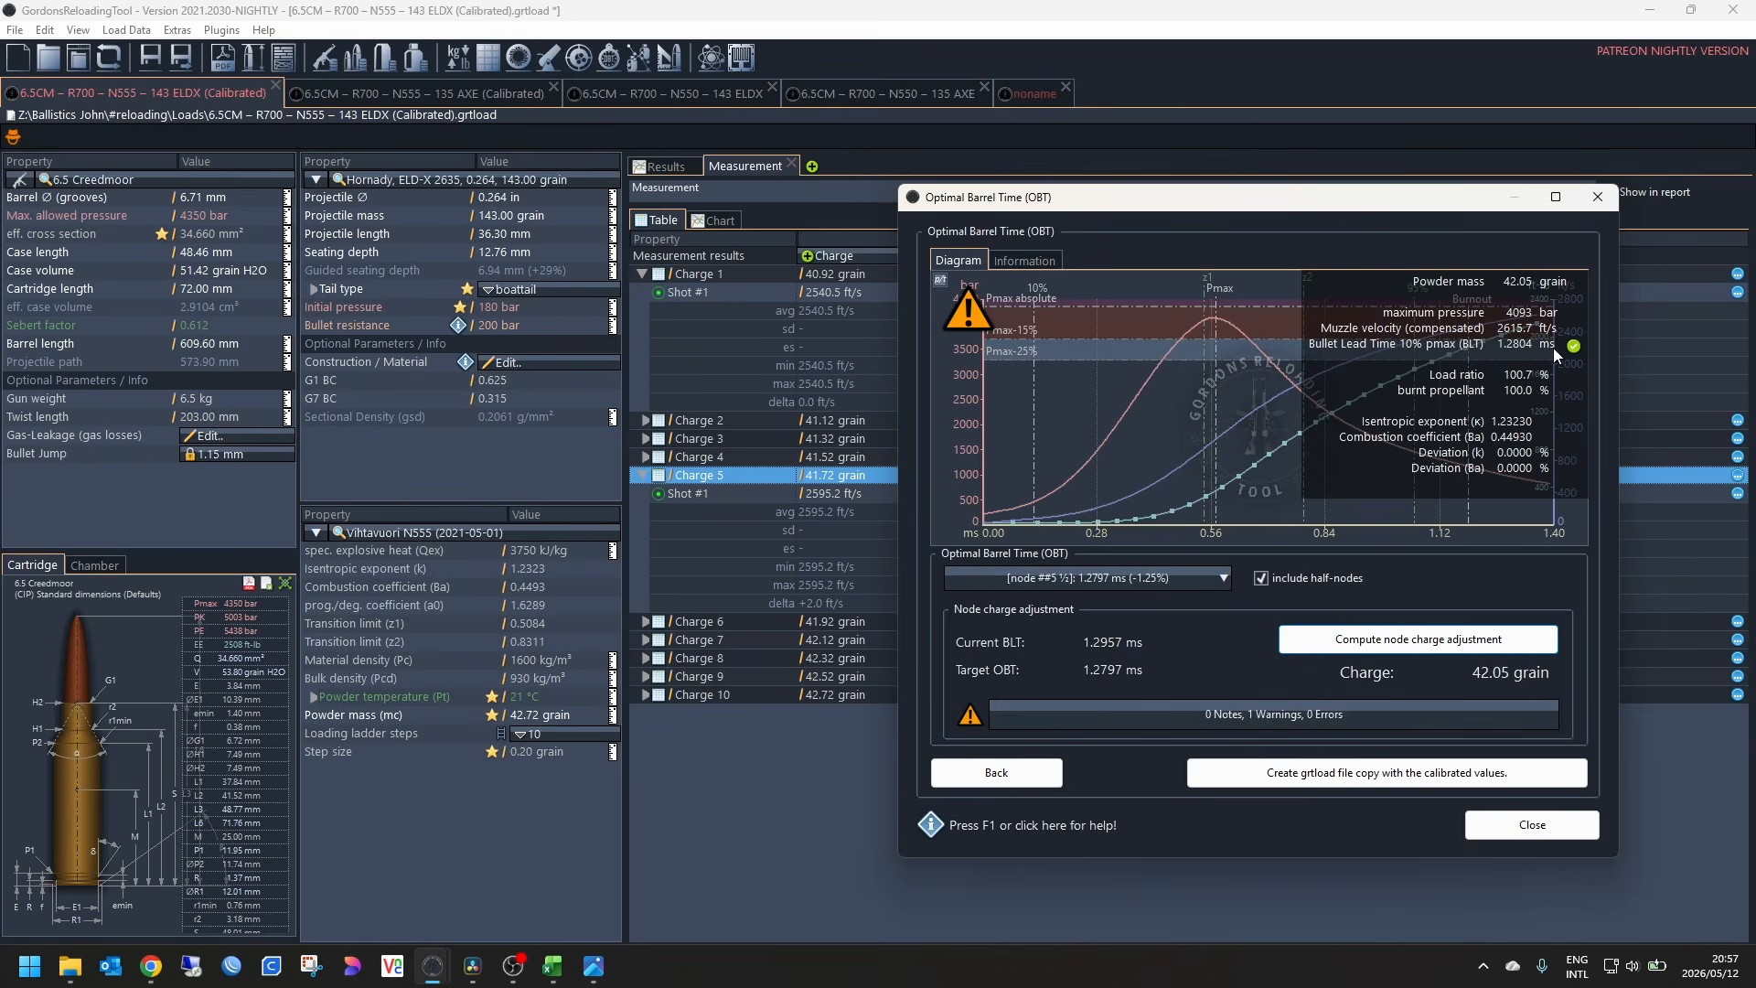
Step: Switch the target back to node #6 at 1.3084 ms and recompute the node charge adjustment
left_click(1224, 579)
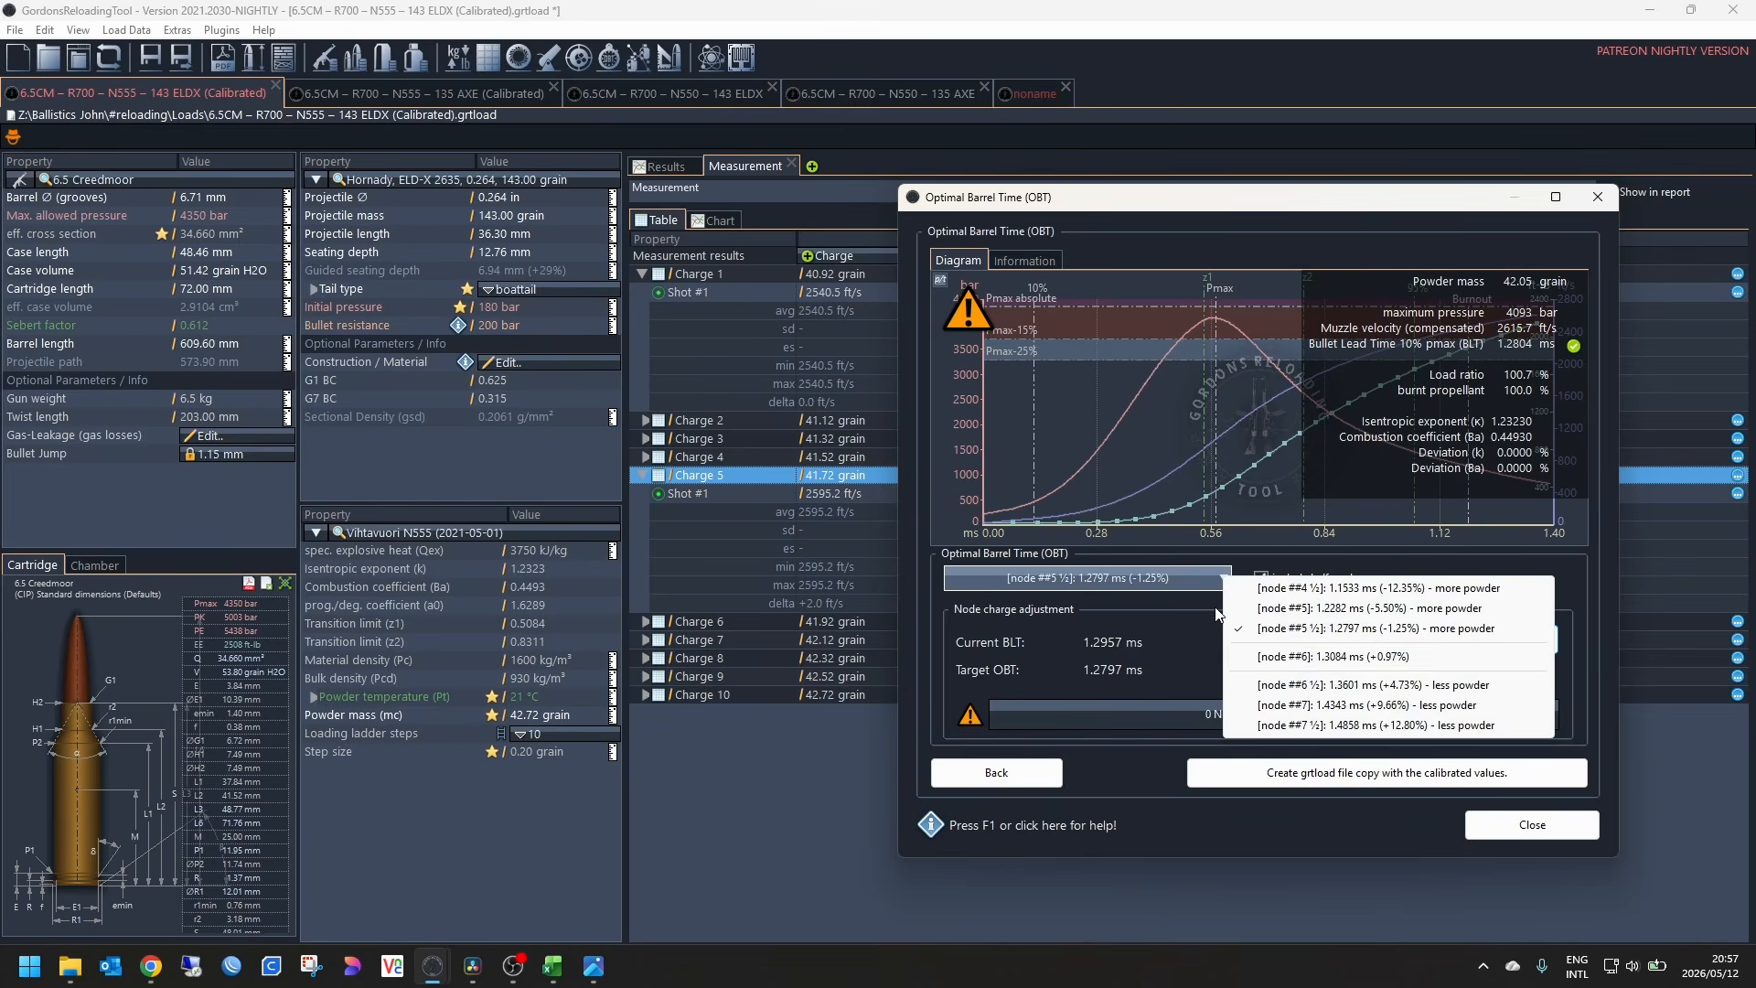
left_click(1180, 650)
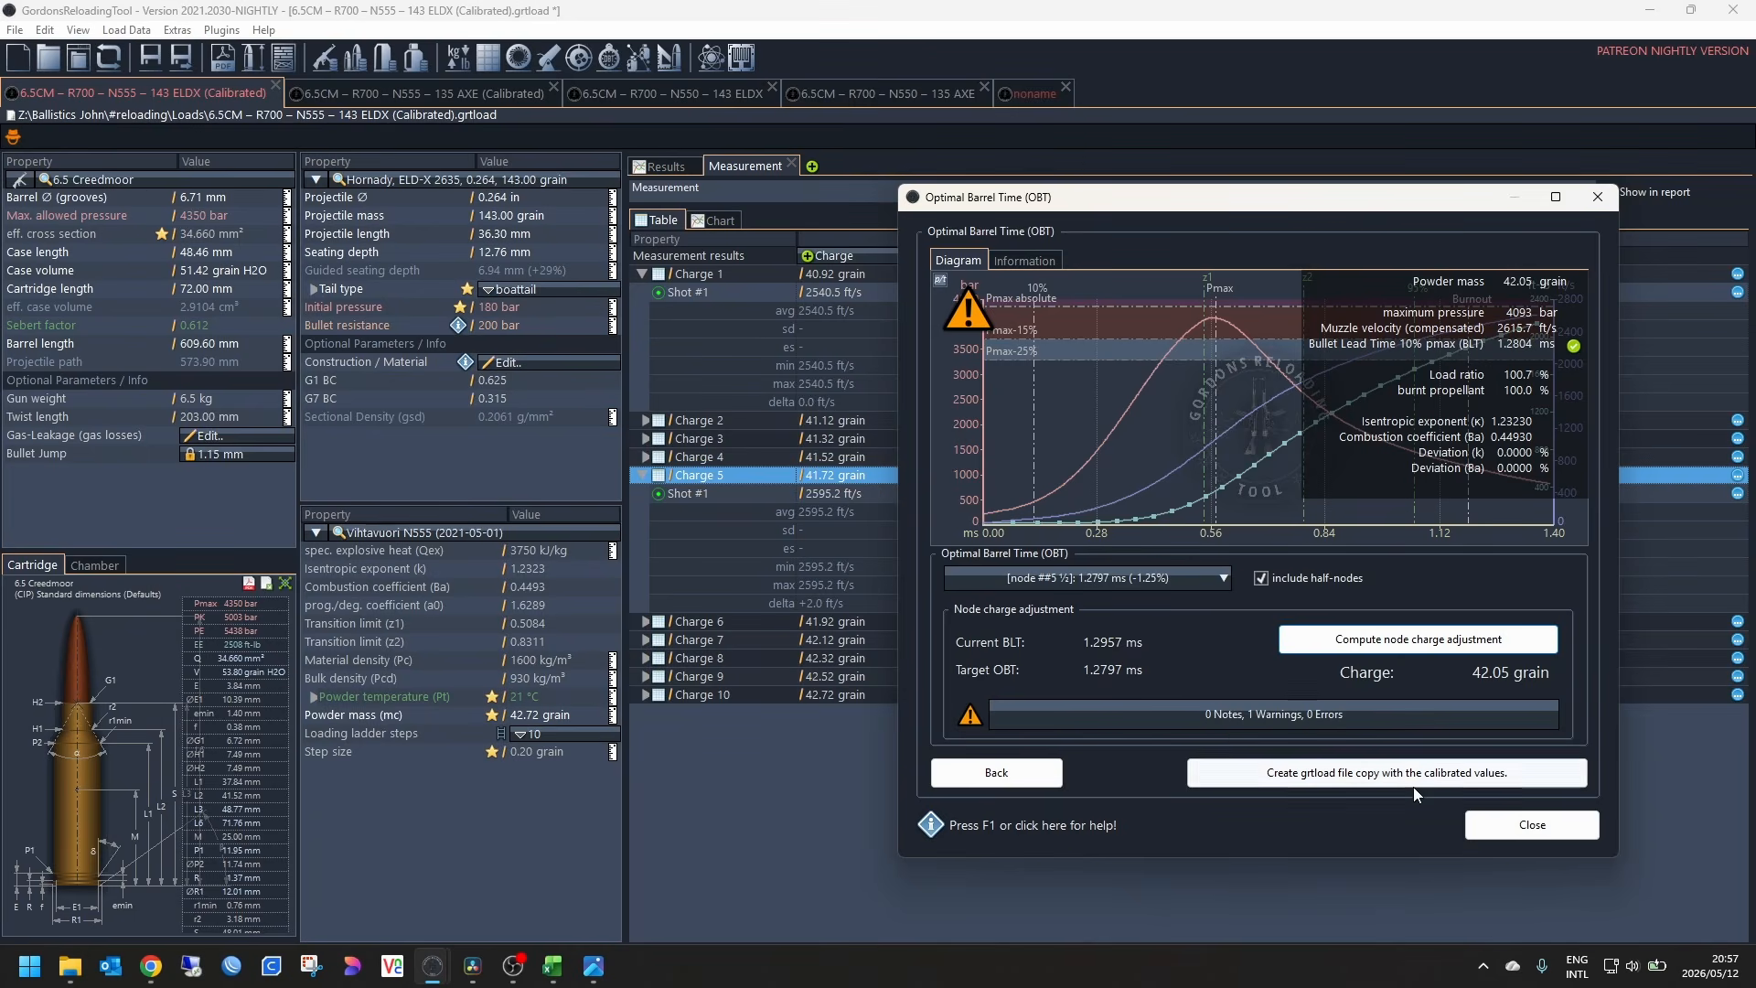
left_click(1160, 574)
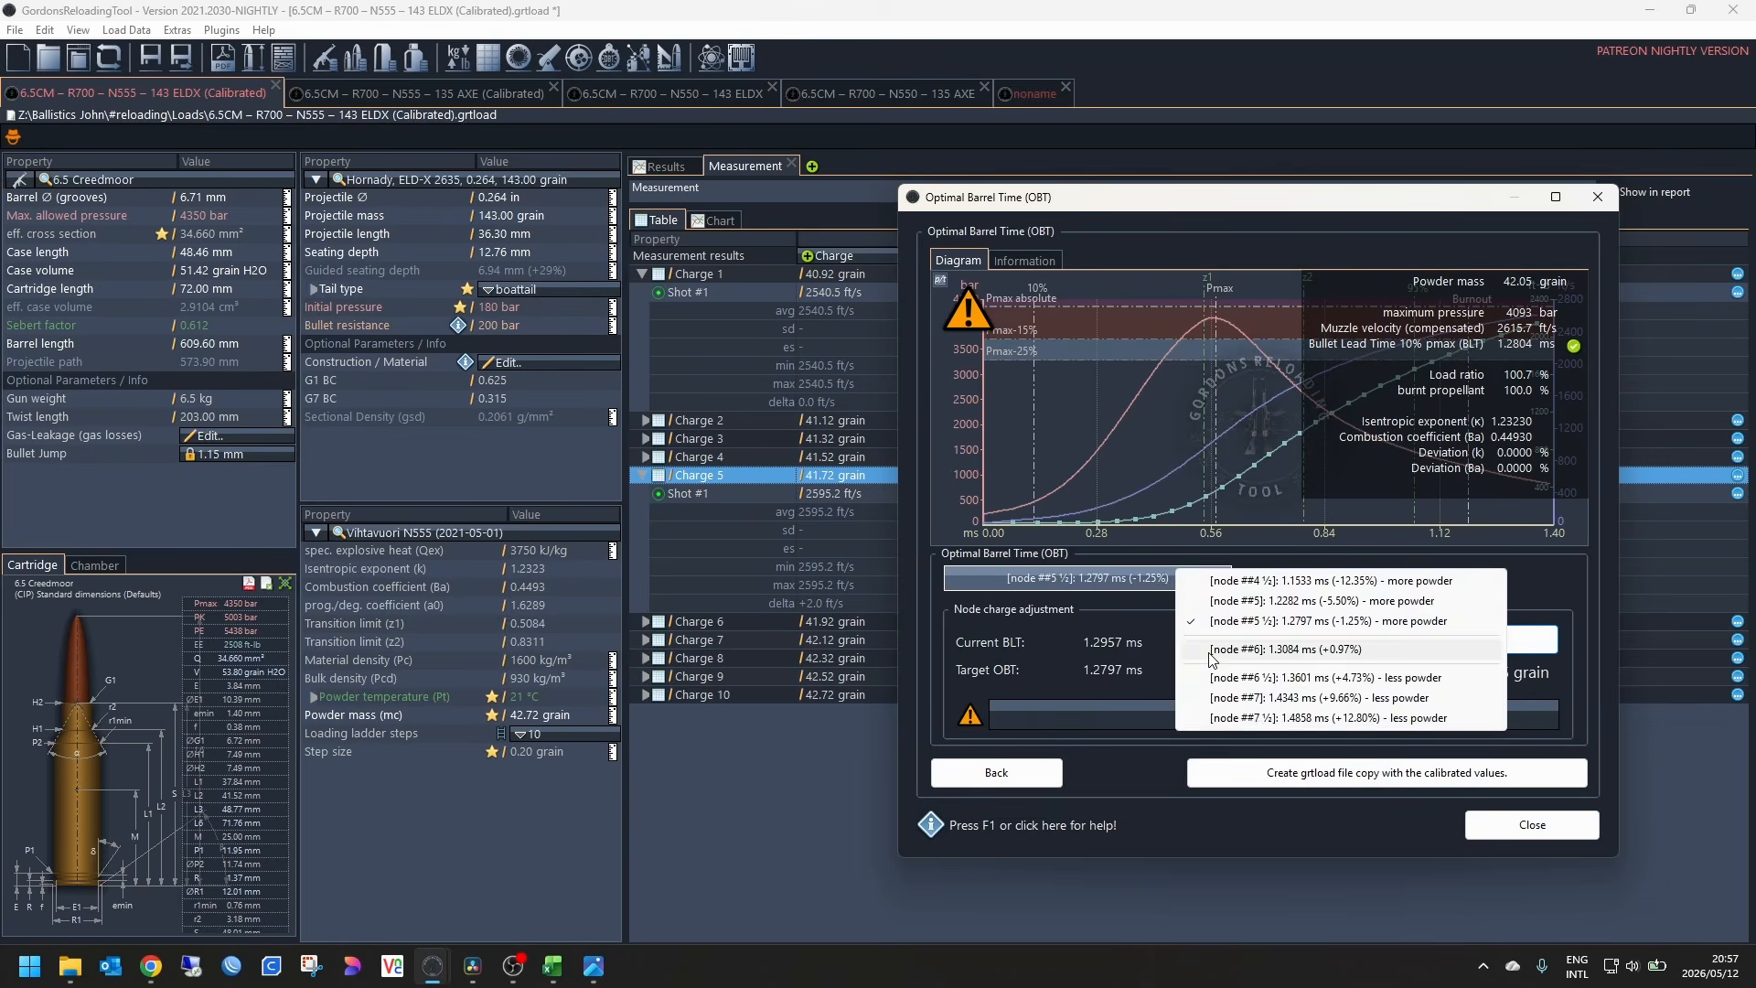
left_click(1225, 649)
left_click(1386, 643)
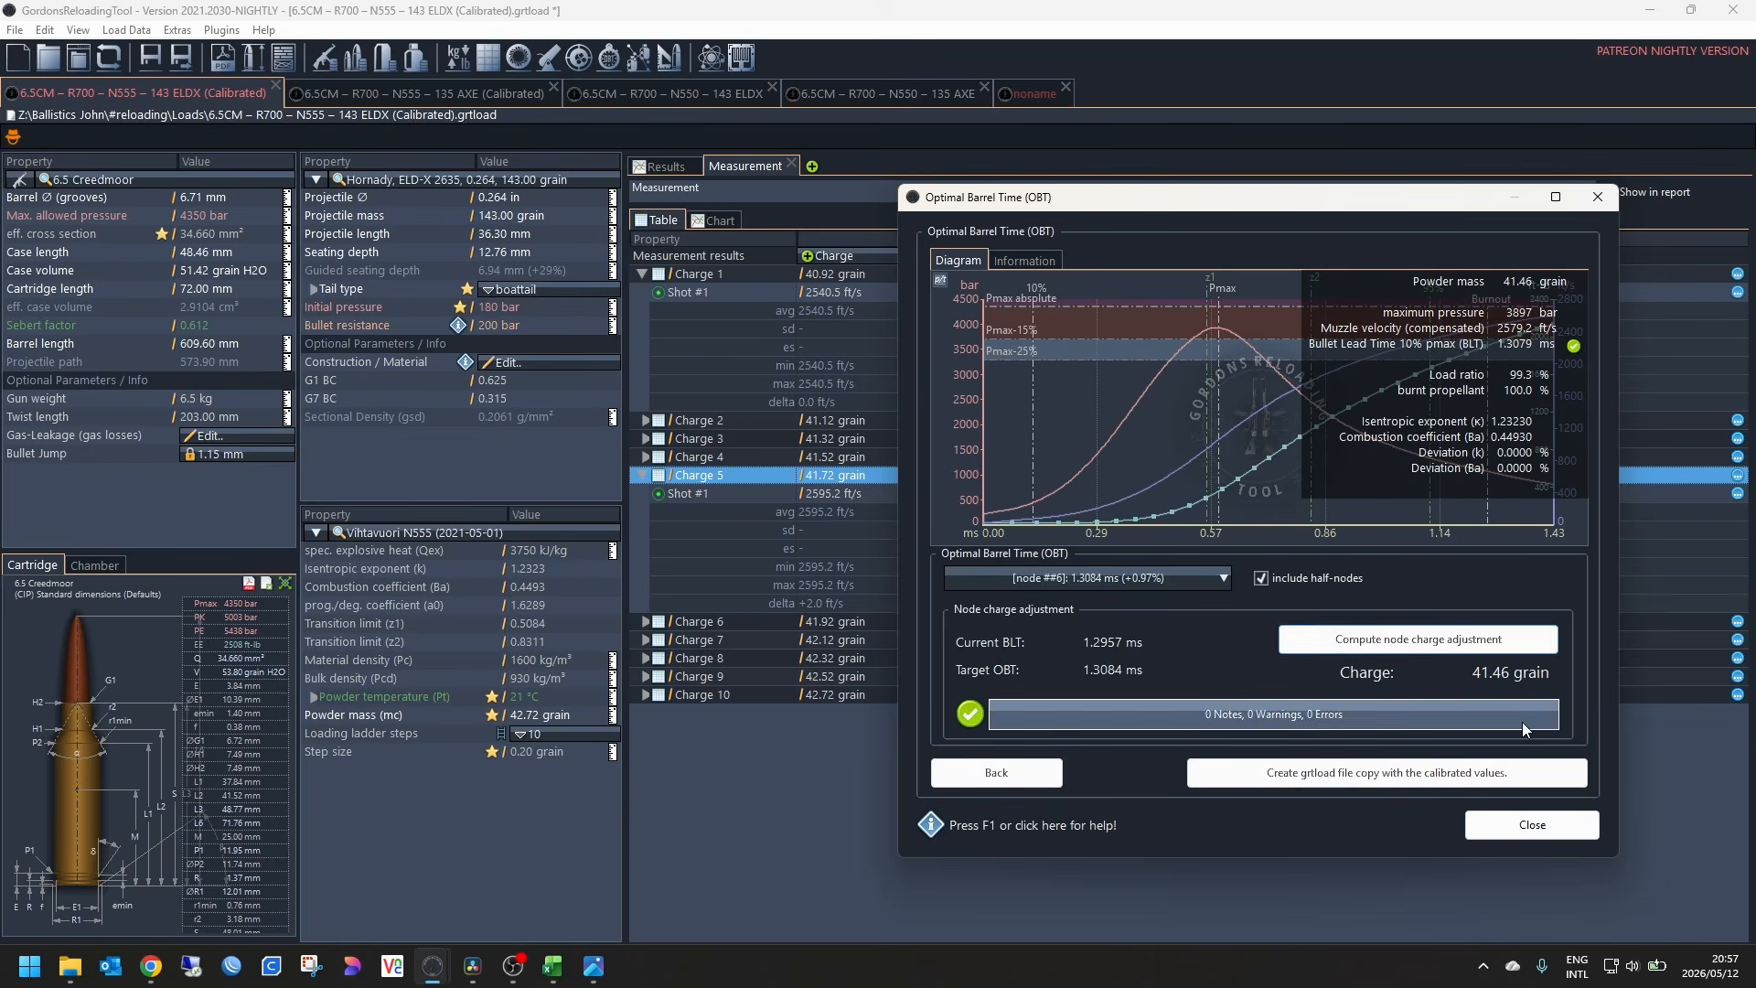
Step: Close the Optimal Barrel Time tool and set the 143 ELDX load's powder mass to 41.46 grain with the simulation results shown
left_click(1532, 825)
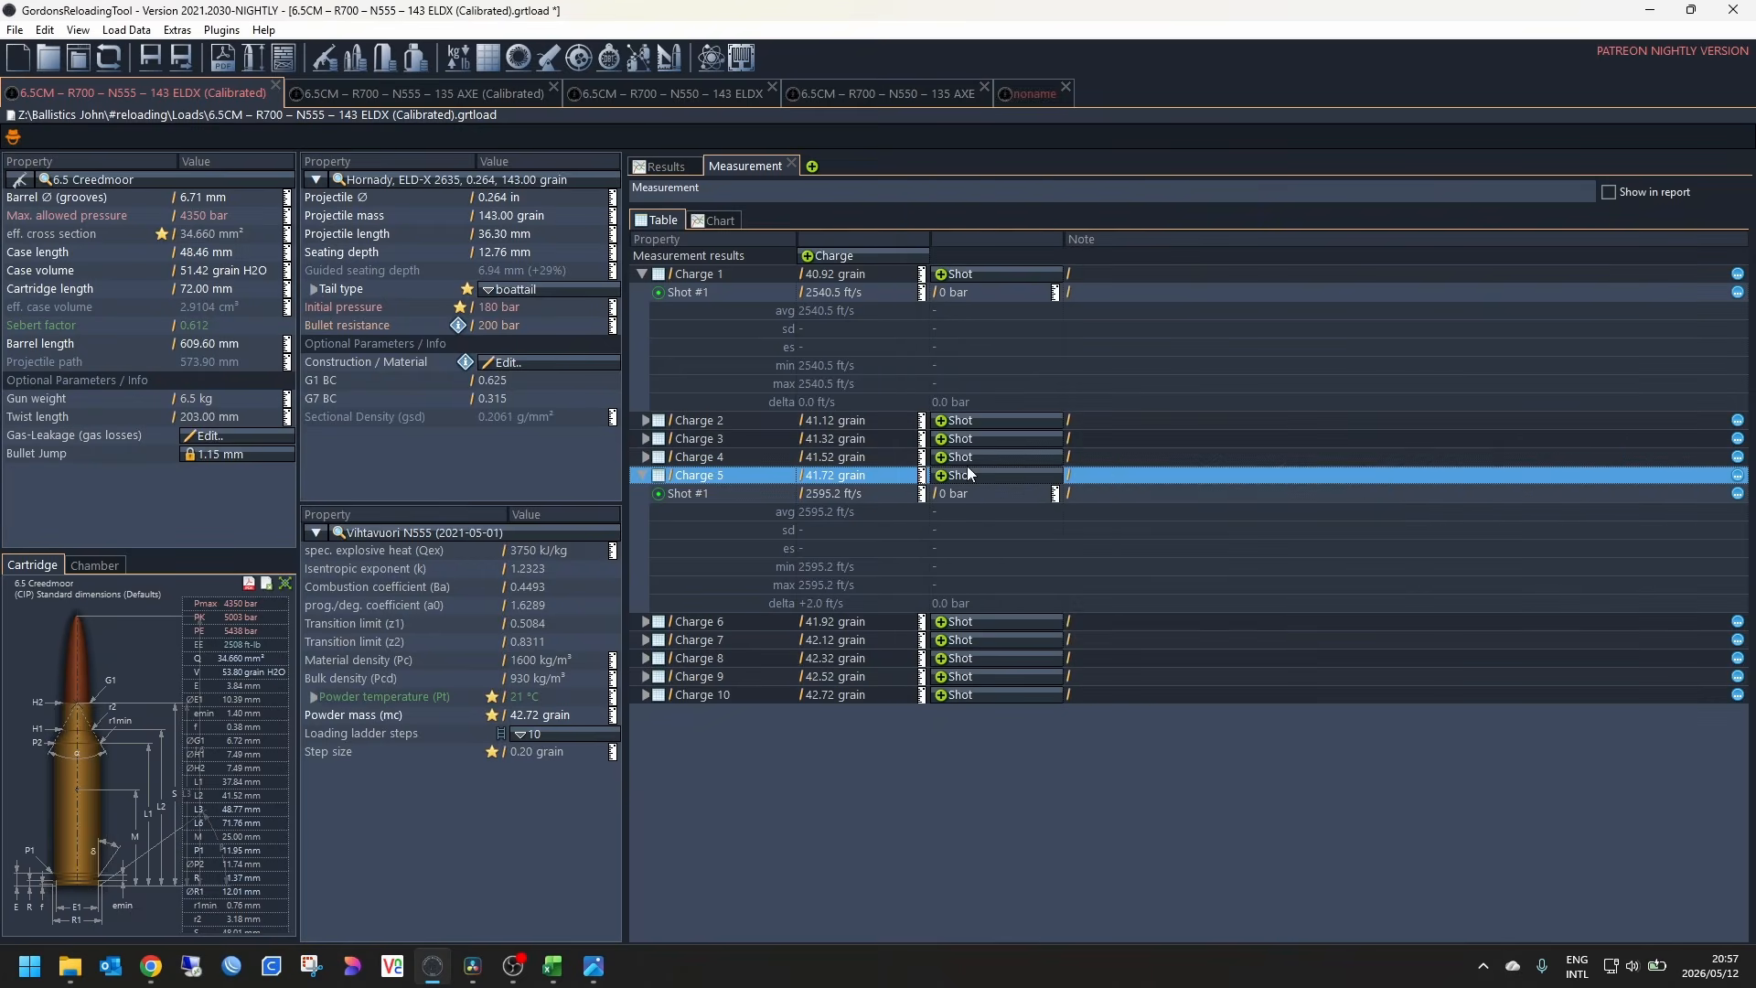
left_click(675, 166)
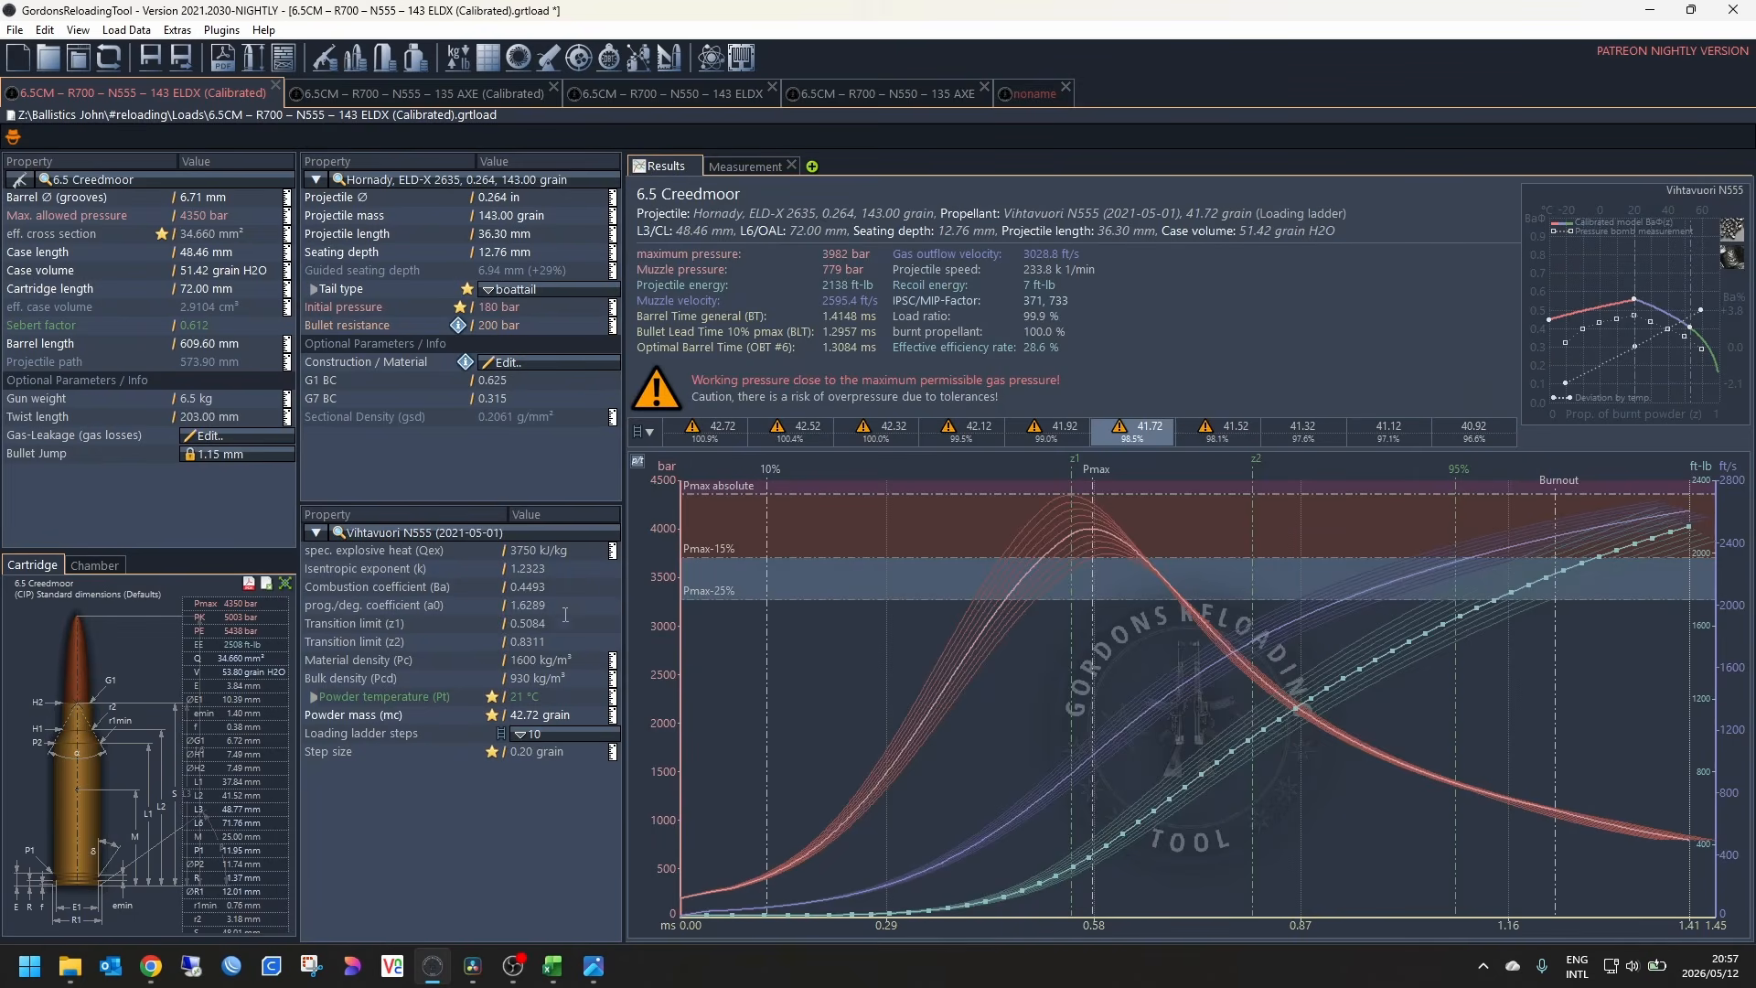
left_click(524, 717)
type("41.46")
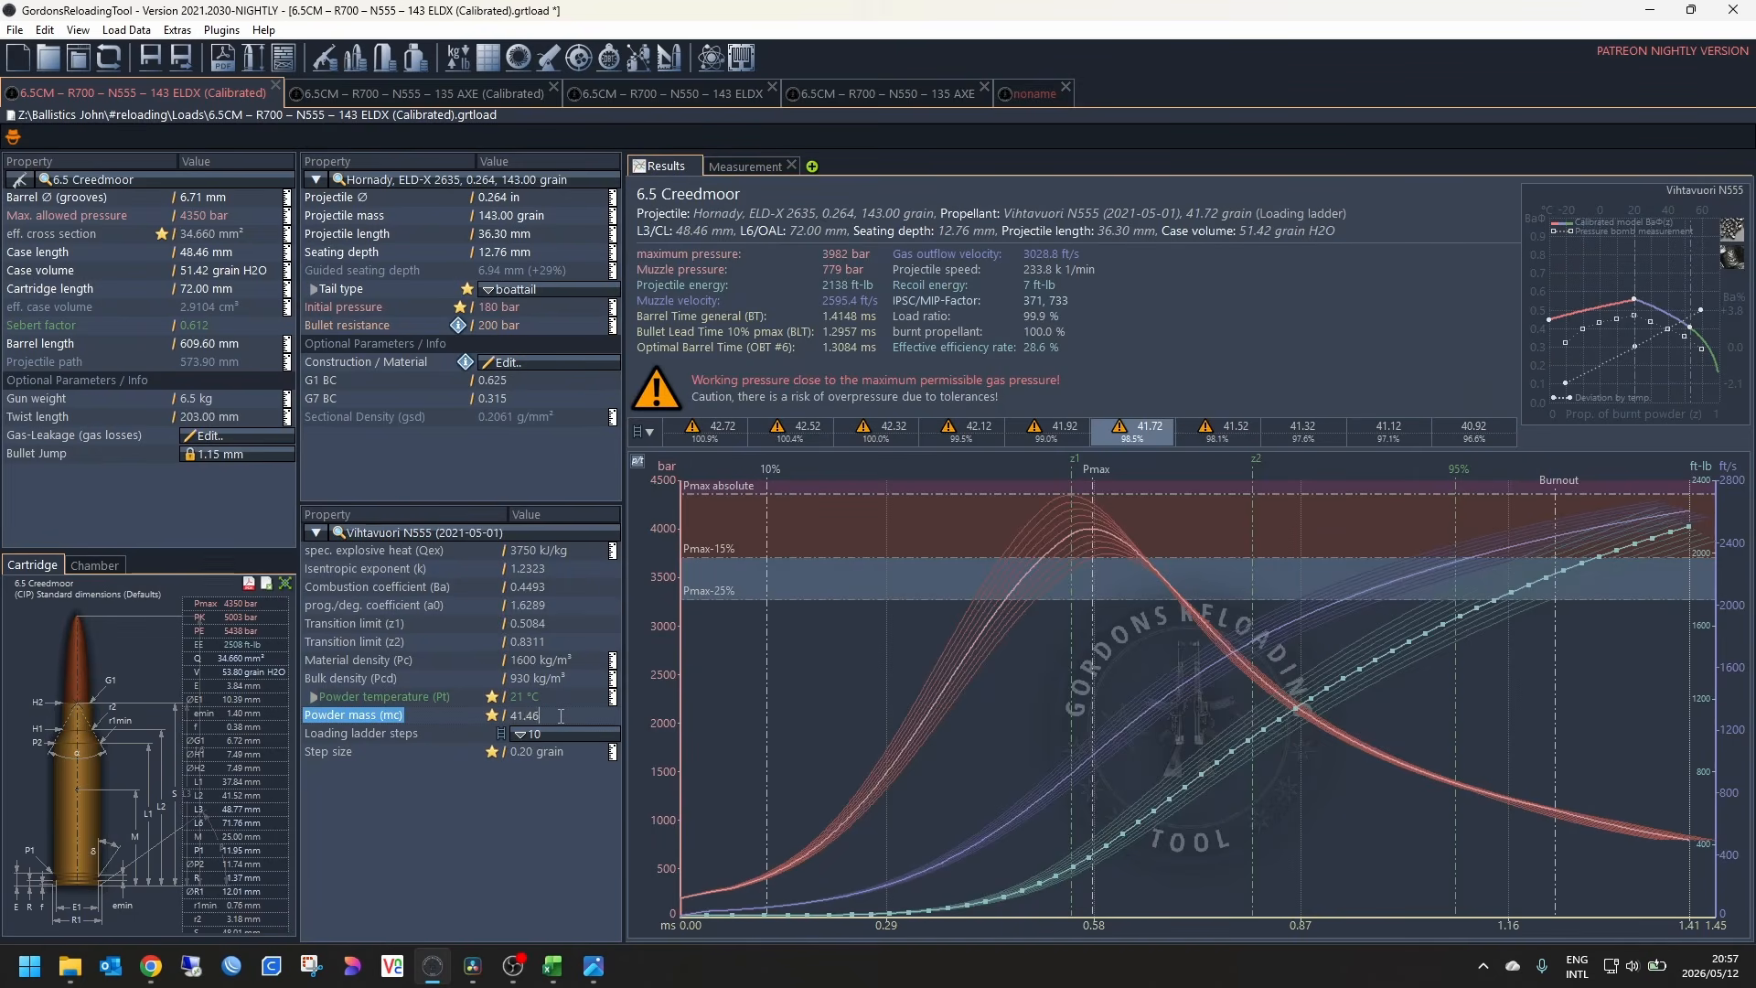
key("Return")
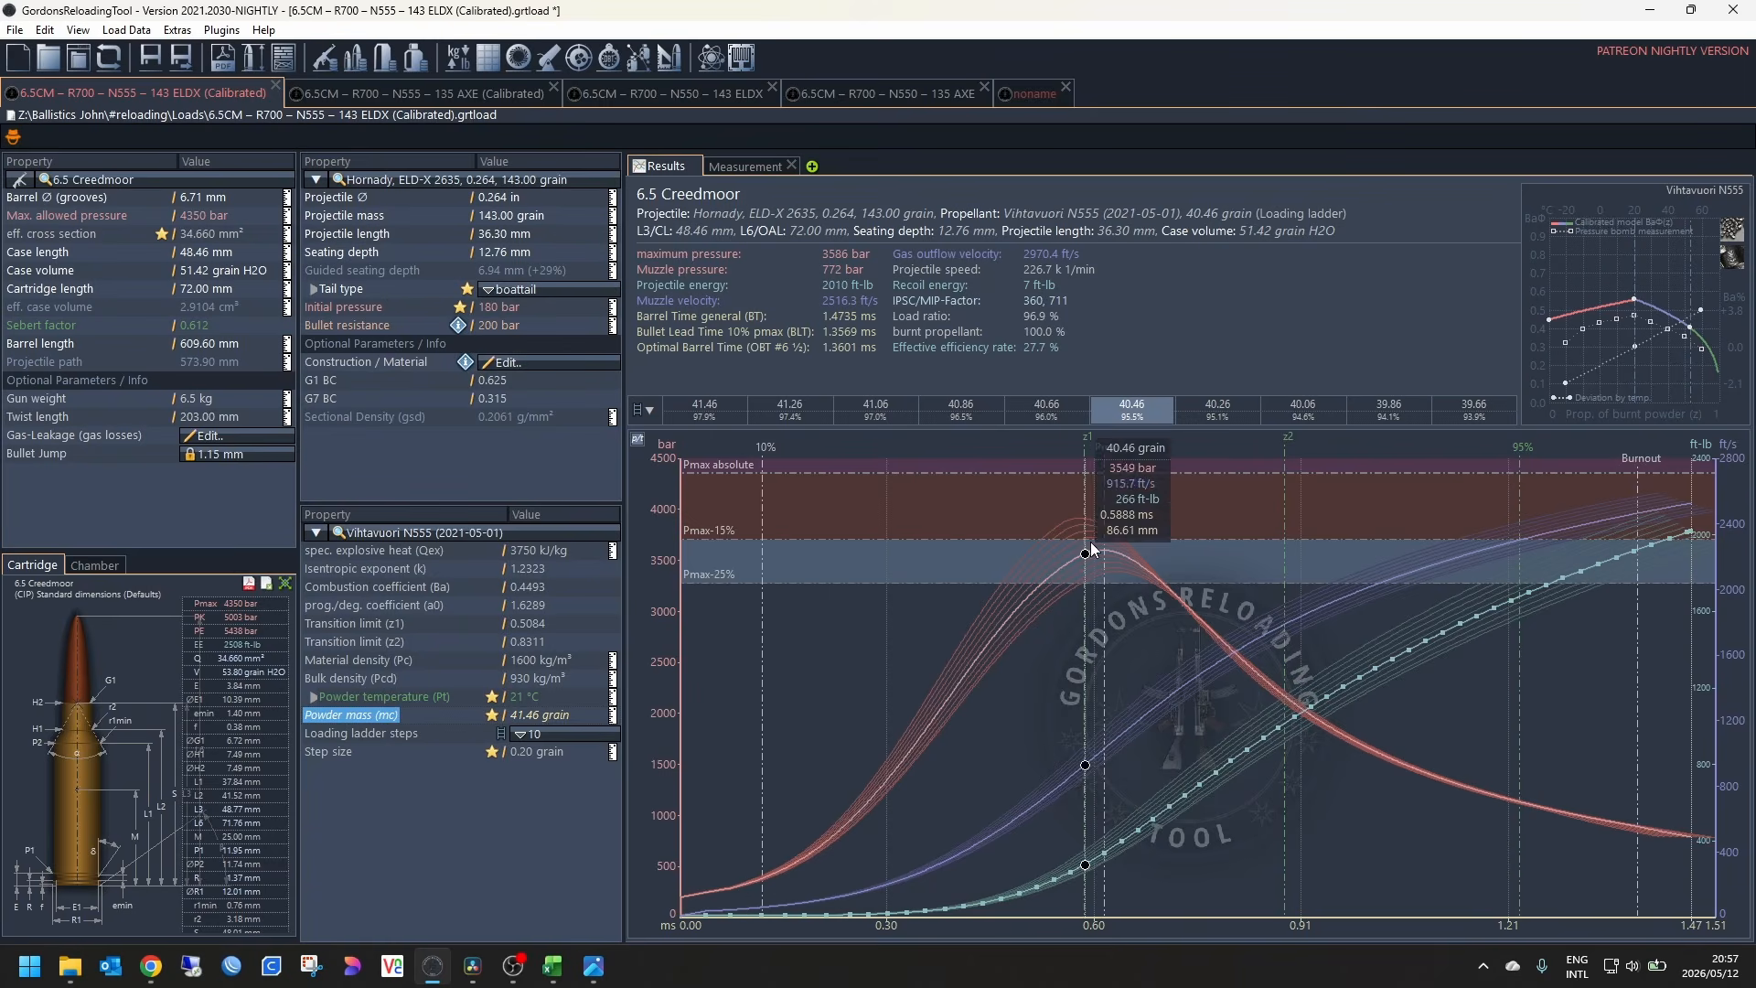
Step: Review the simulation results of the loading ladder charges between 40.46 and 41.06 grain
left_click(1059, 411)
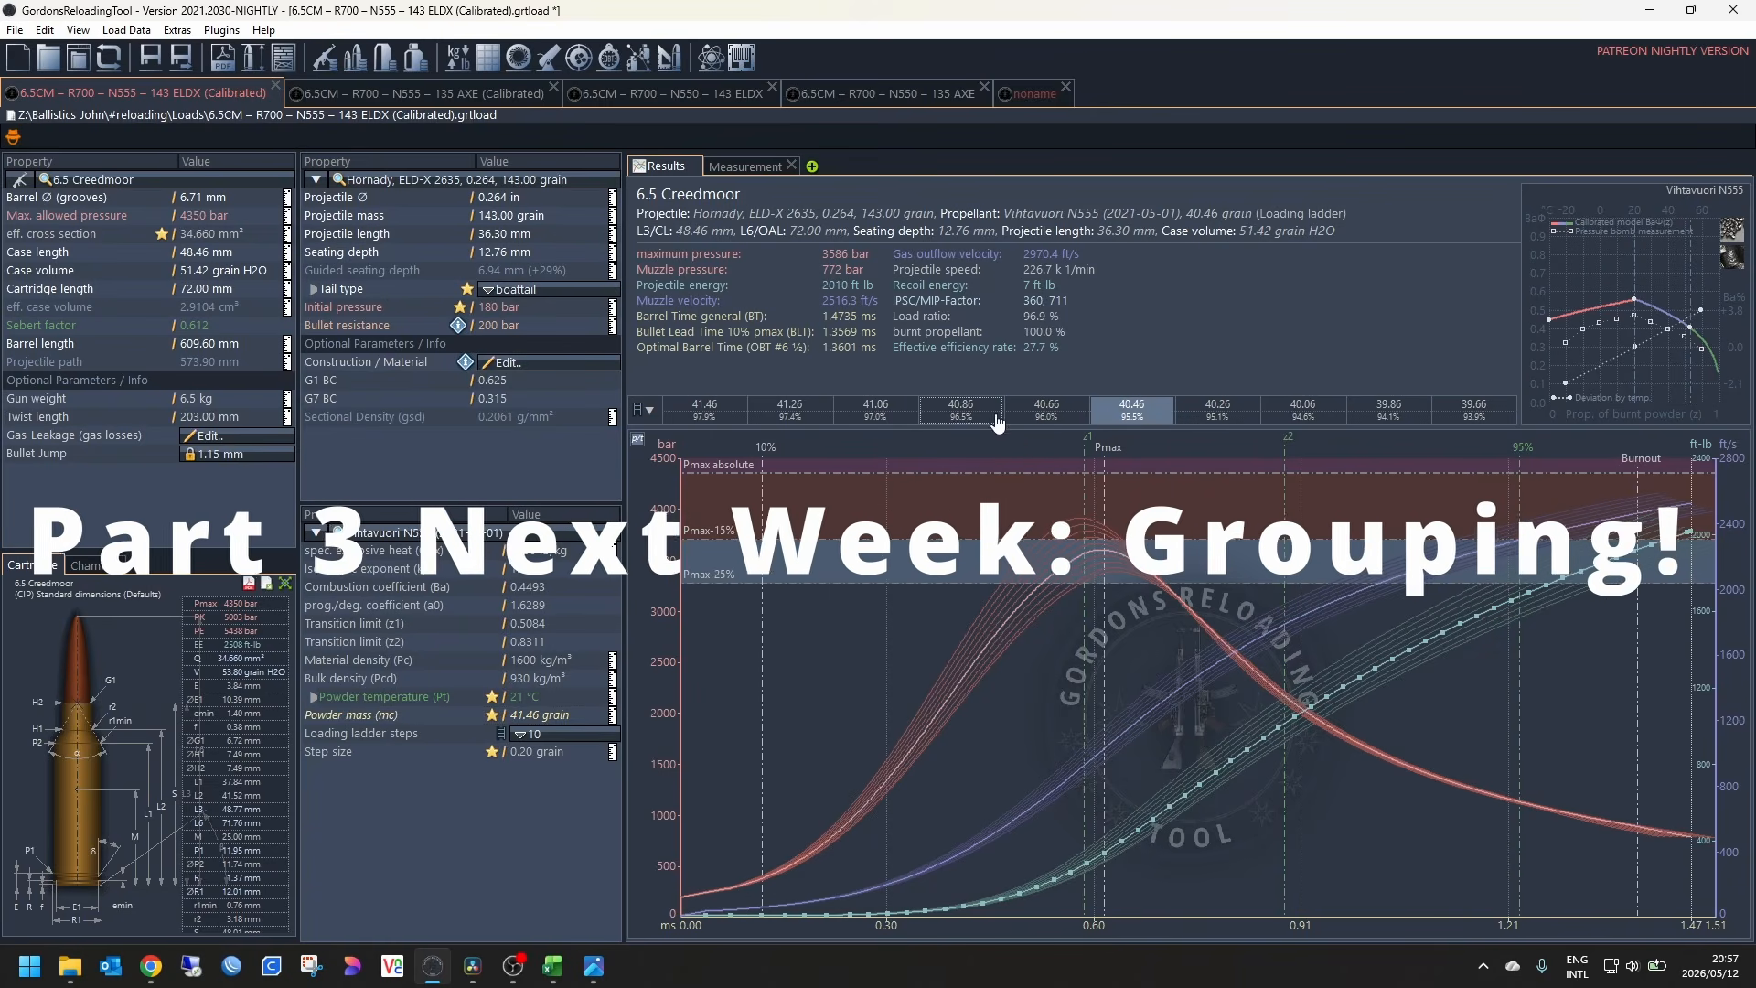
left_click(958, 418)
left_click(885, 418)
left_click(961, 419)
left_click(1052, 420)
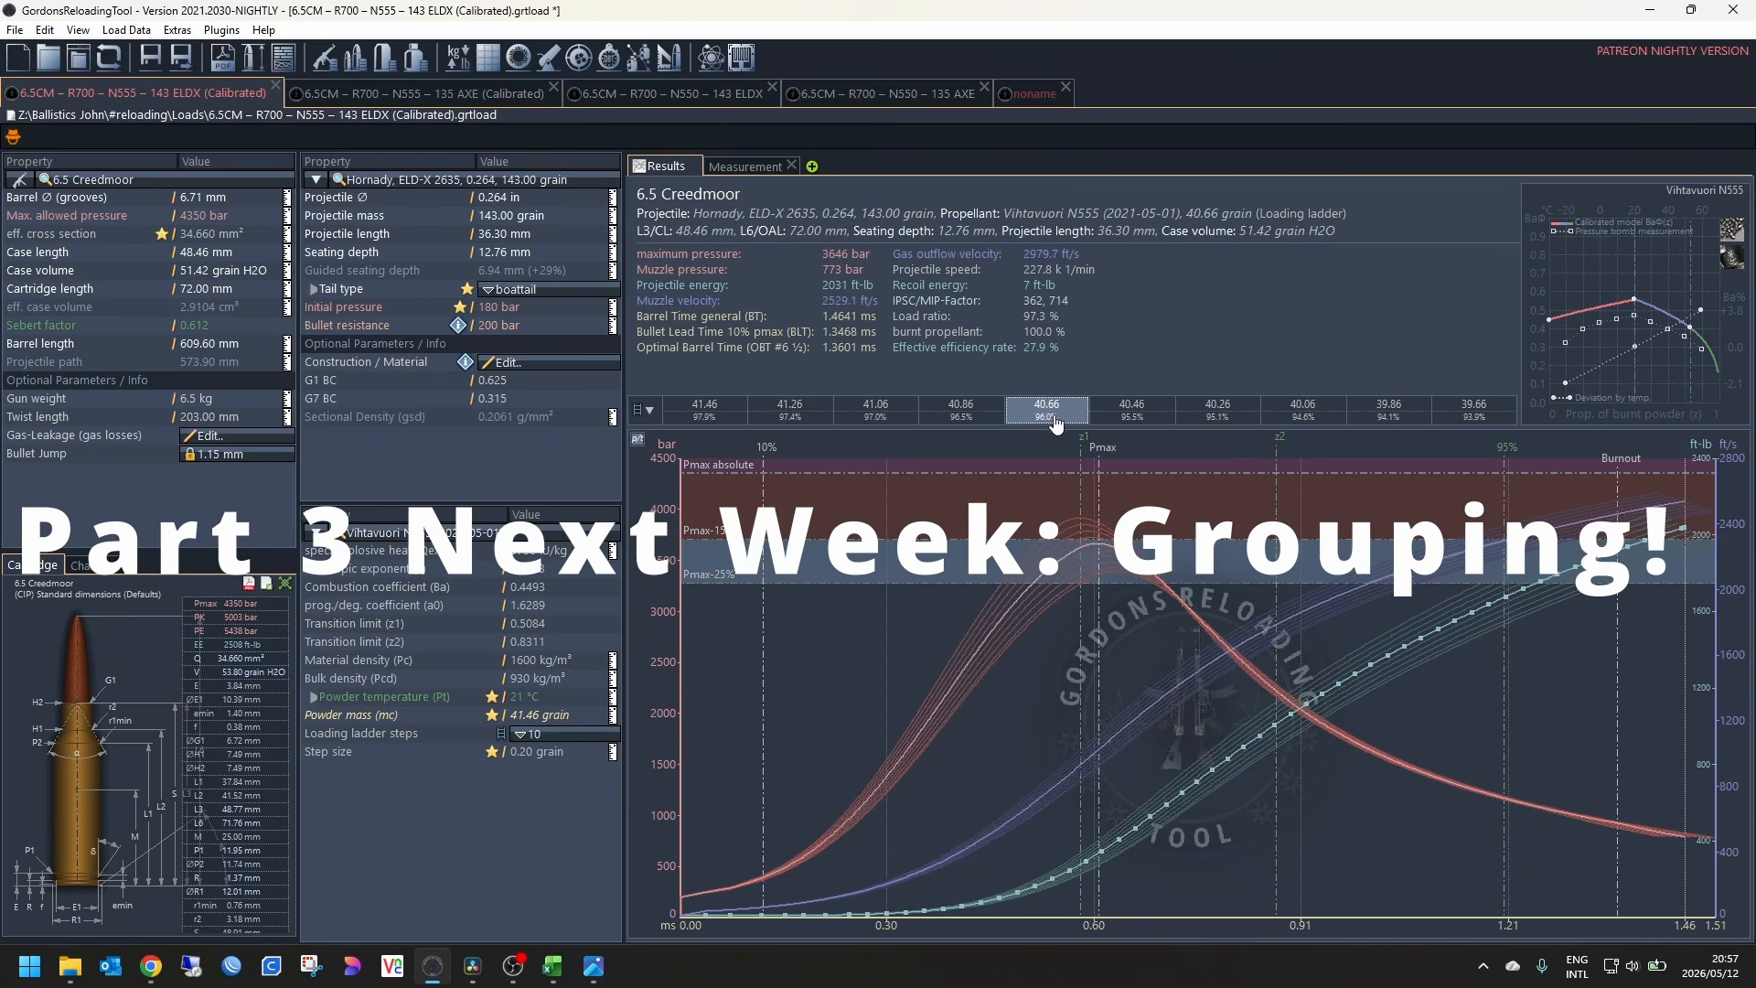
left_click(1124, 419)
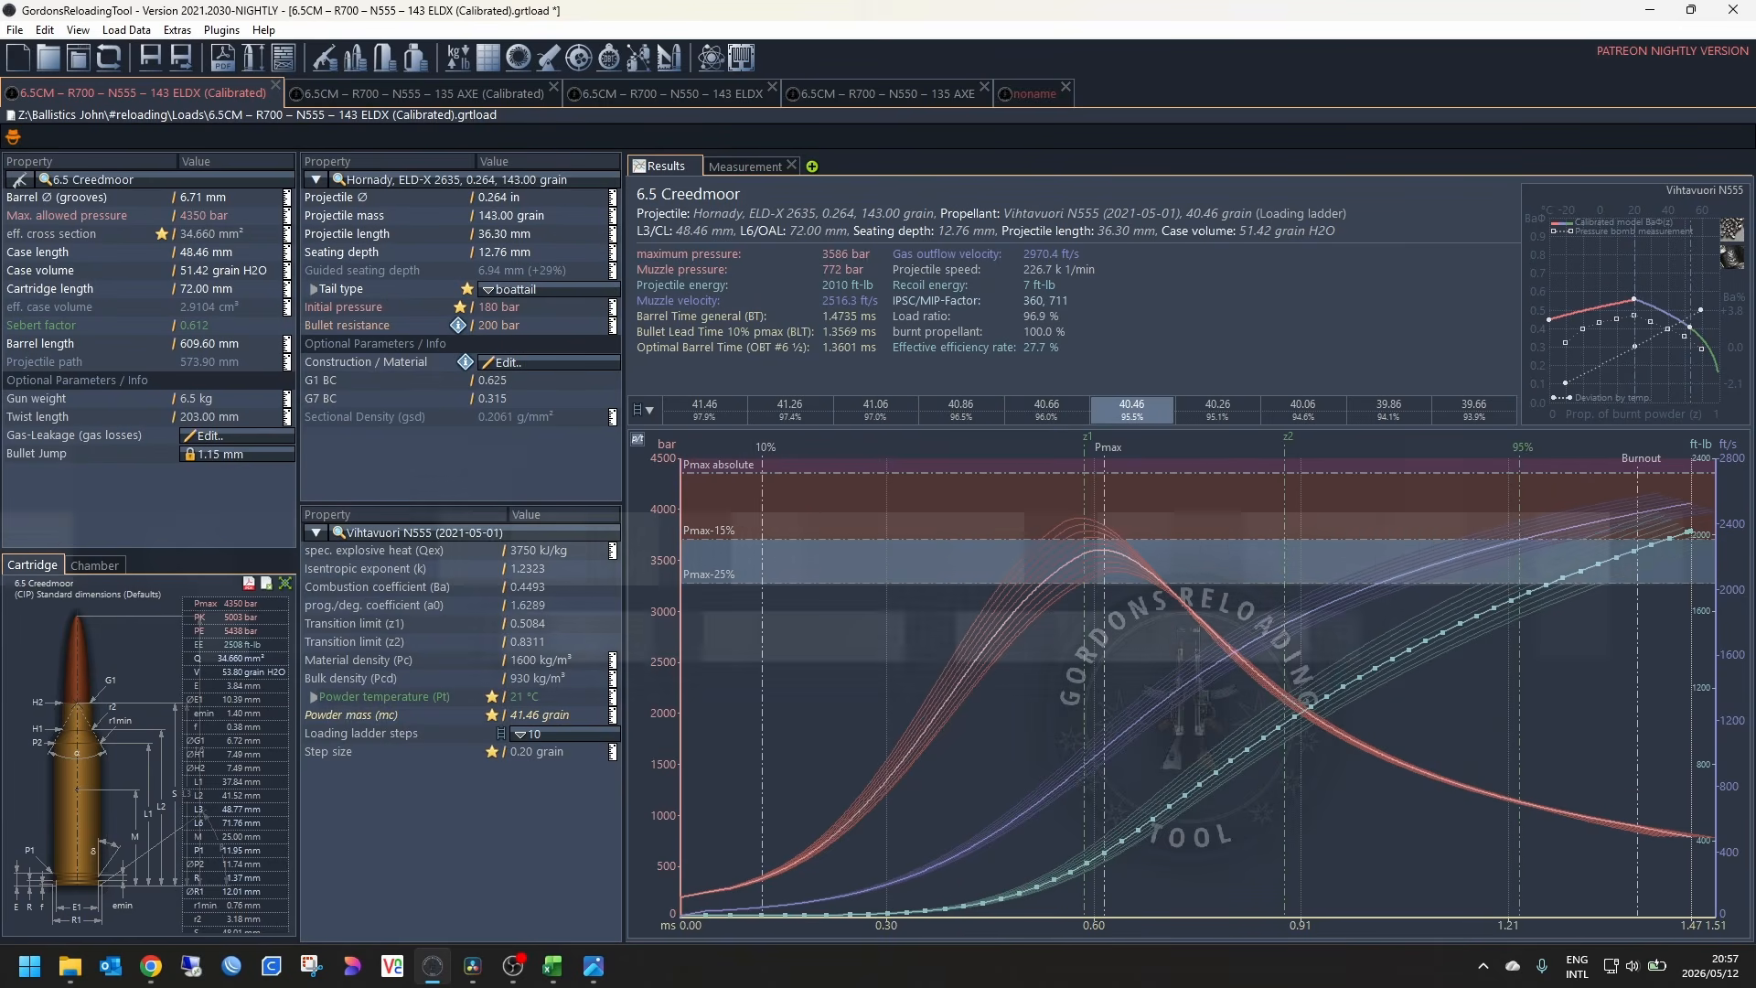